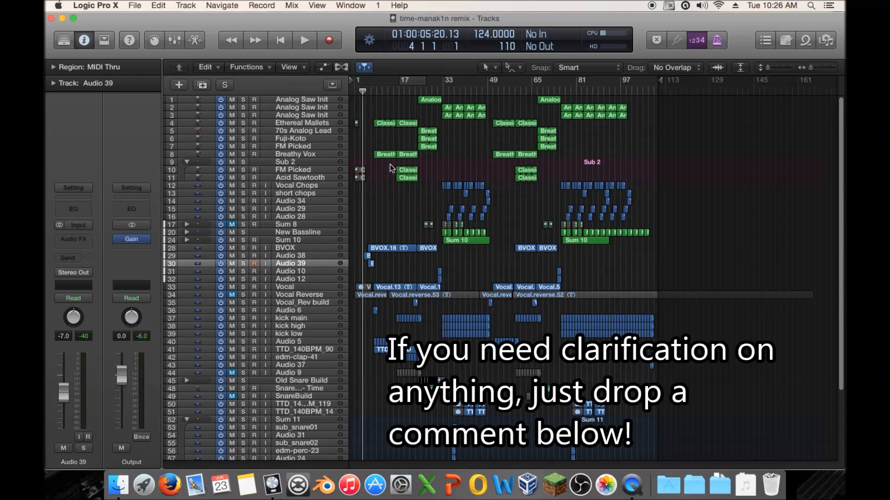
Step: Zoom in on the start of the arrangement and inspect the Gain plug-in on the Output channel
left_click_drag(814, 70, 811, 65)
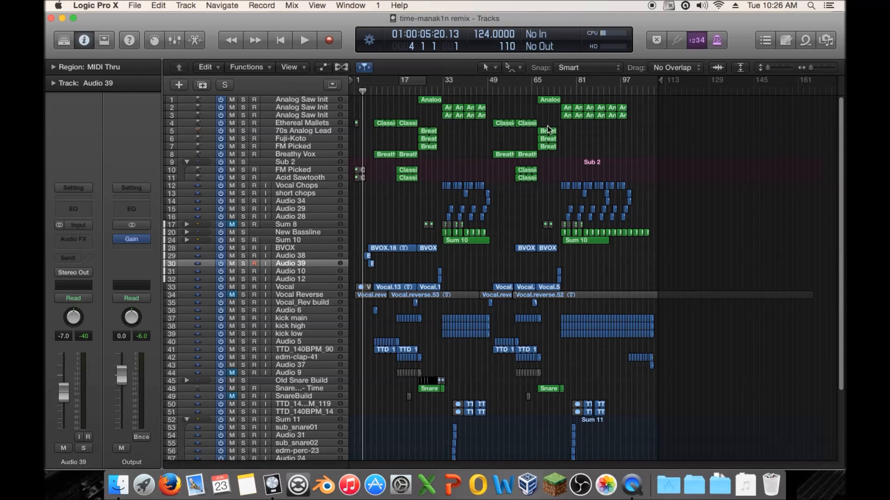
scroll(593, 140, "down", 5)
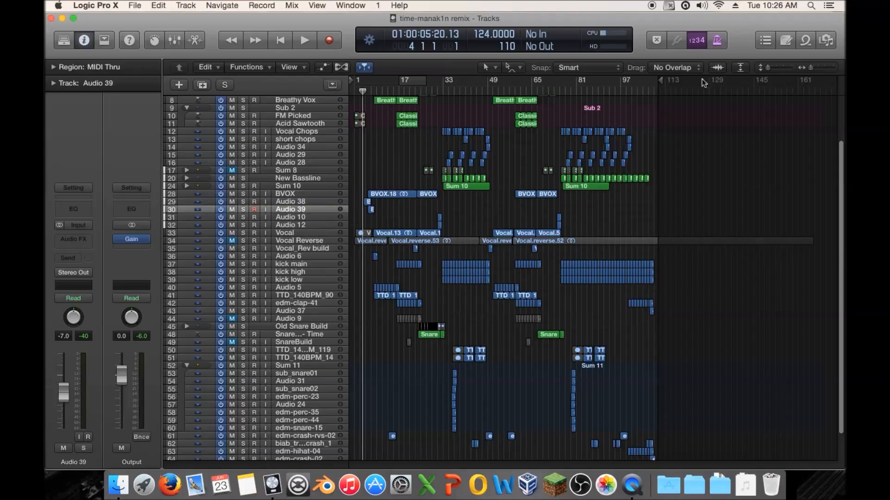
left_click_drag(810, 69, 817, 66)
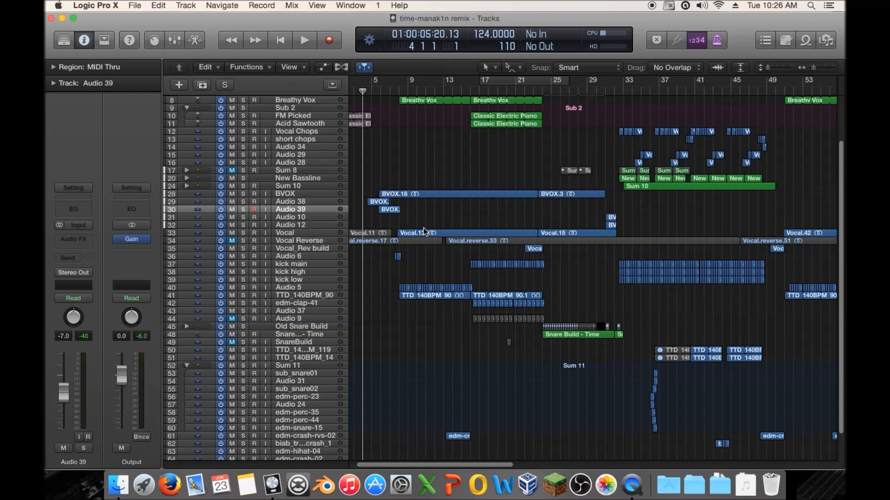
left_click(132, 239)
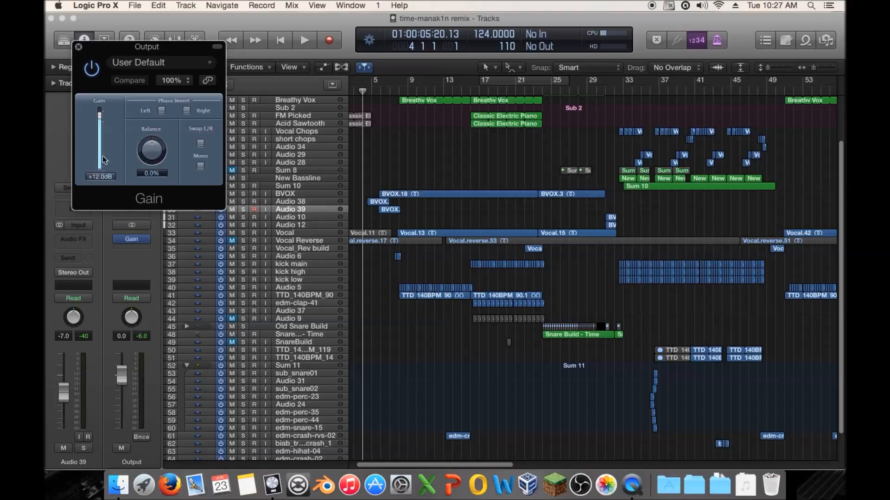
left_click(78, 47)
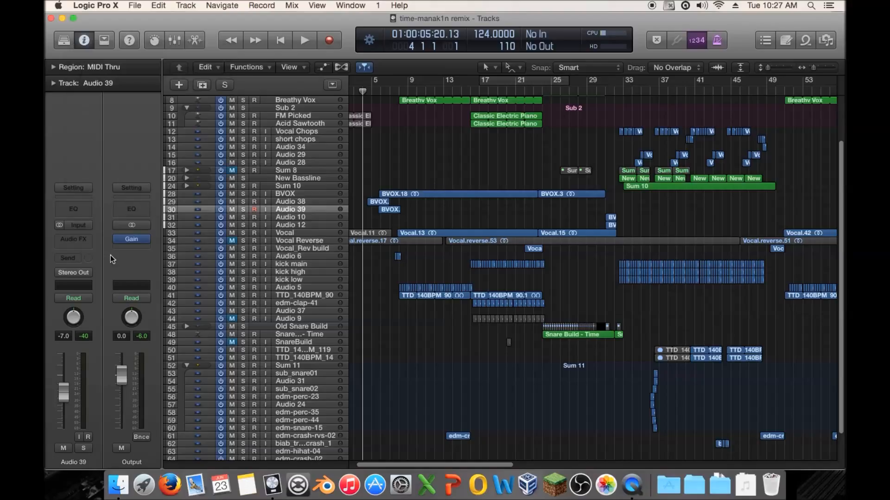
Step: Play the transition into the drop around bar 33 with the Output channel's Gain plug-in active
left_click(396, 89)
key("space")
left_click(557, 89)
left_click(598, 90)
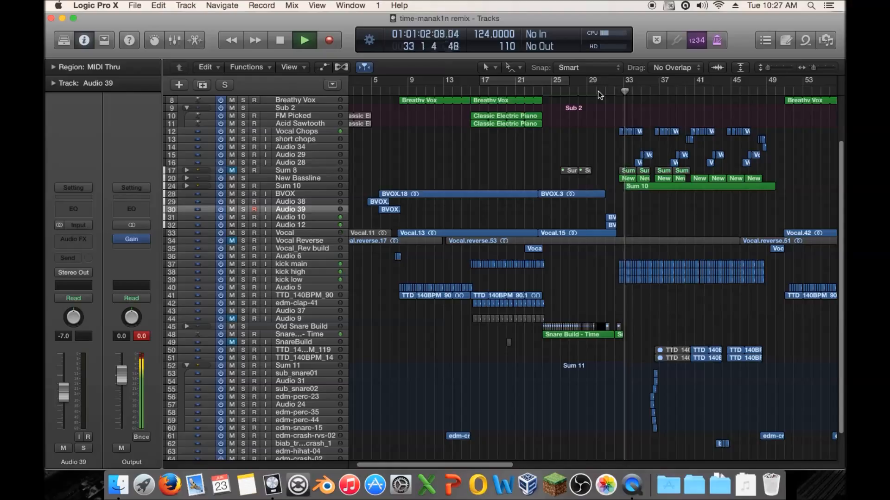
key("space")
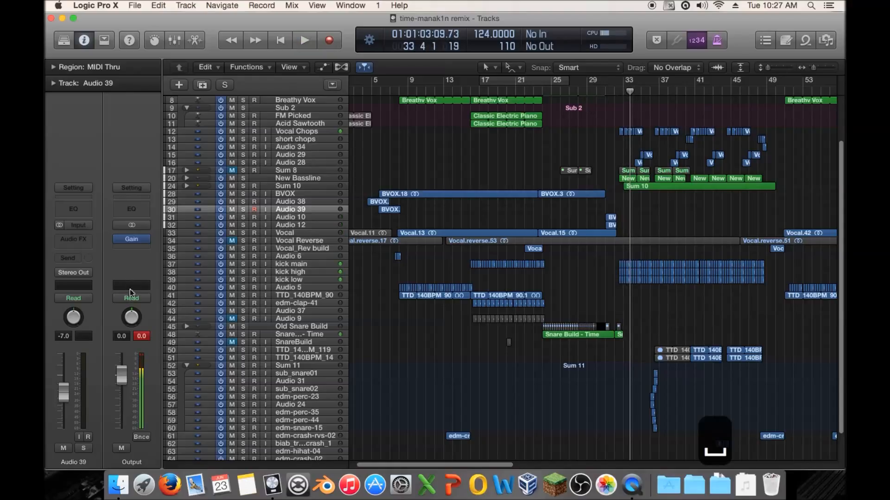
Step: Bypass the Output channel's Gain plug-in, clear the peak indicator and play the drop from bar 31
left_click(141, 336)
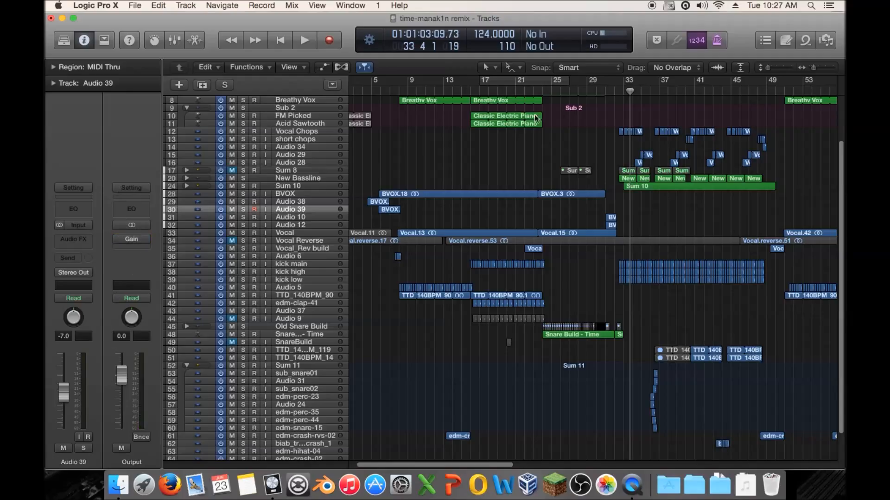
left_click(607, 91)
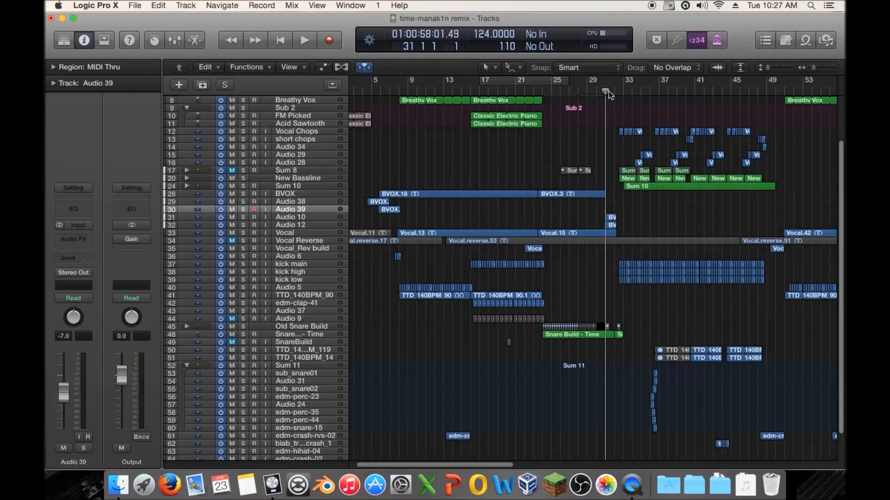
key("space")
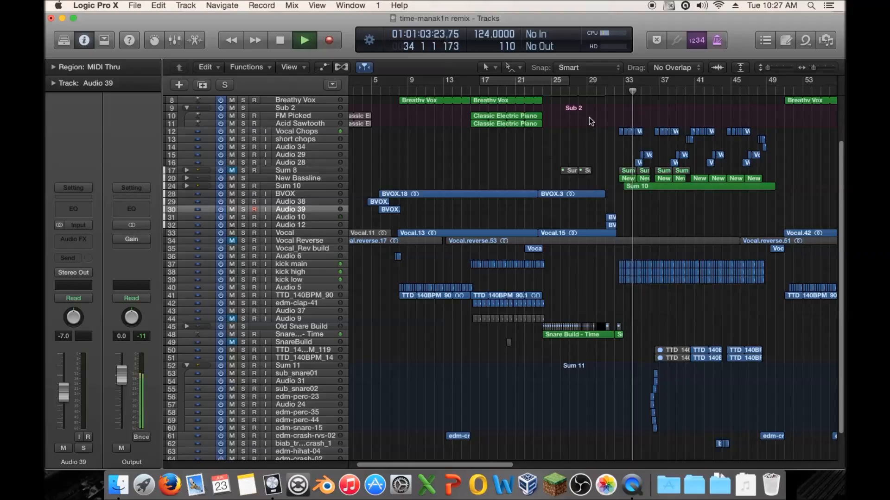
key("space")
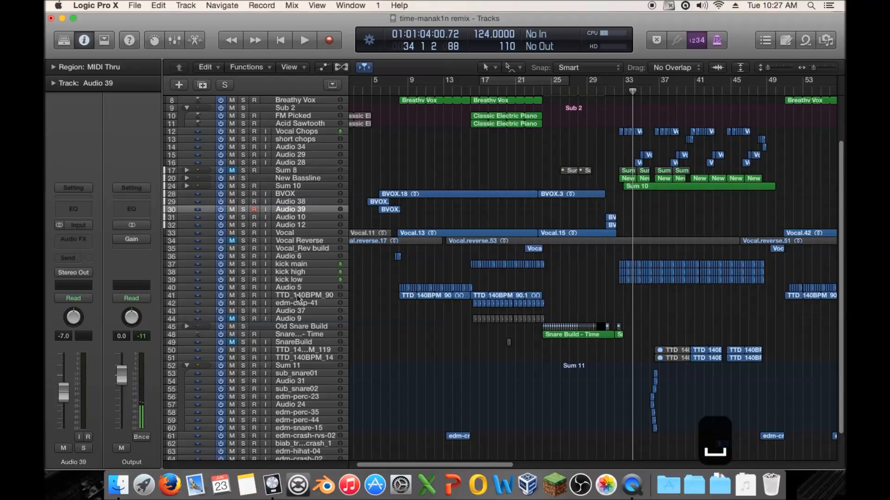
Step: Re-enable the Output channel's Gain plug-in and play the drop from bar 32 to check for clipping
left_click_drag(403, 91, 367, 91)
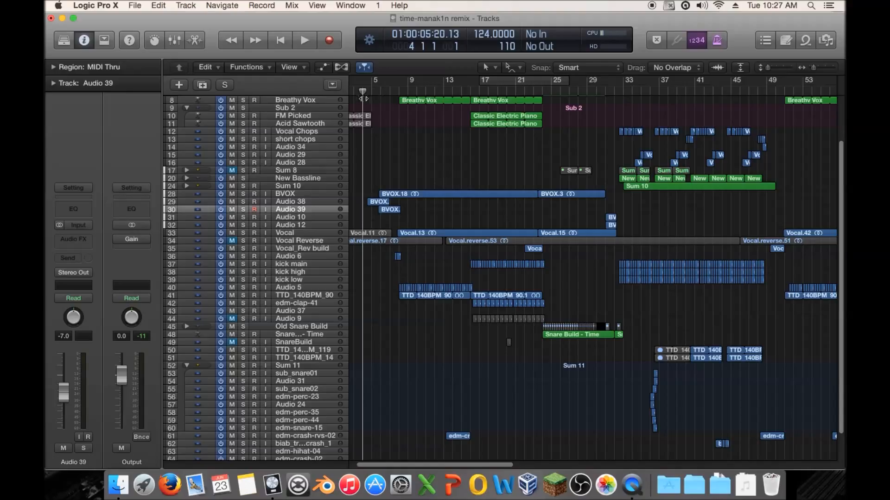
left_click_drag(367, 91, 390, 92)
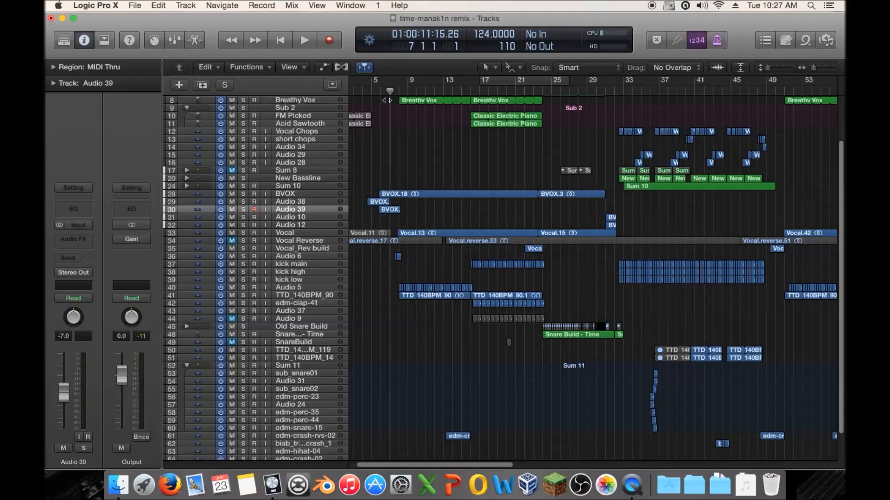
left_click_drag(387, 100, 616, 107)
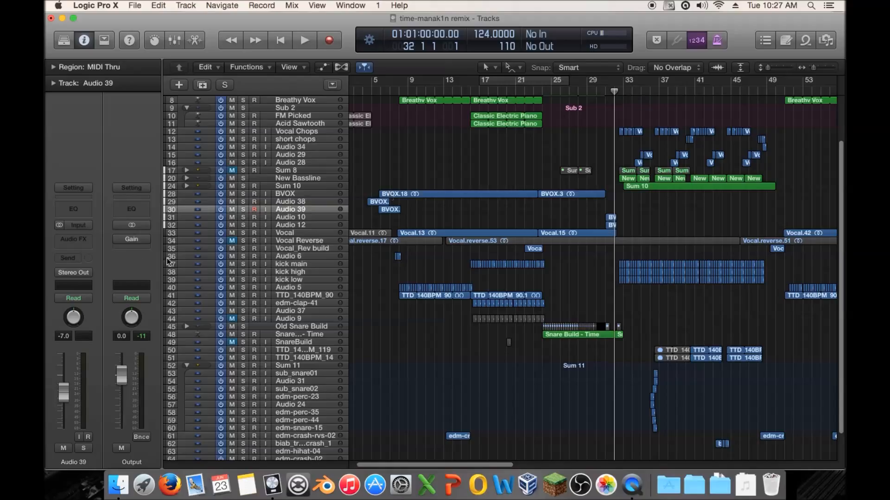
left_click(115, 239)
key("space")
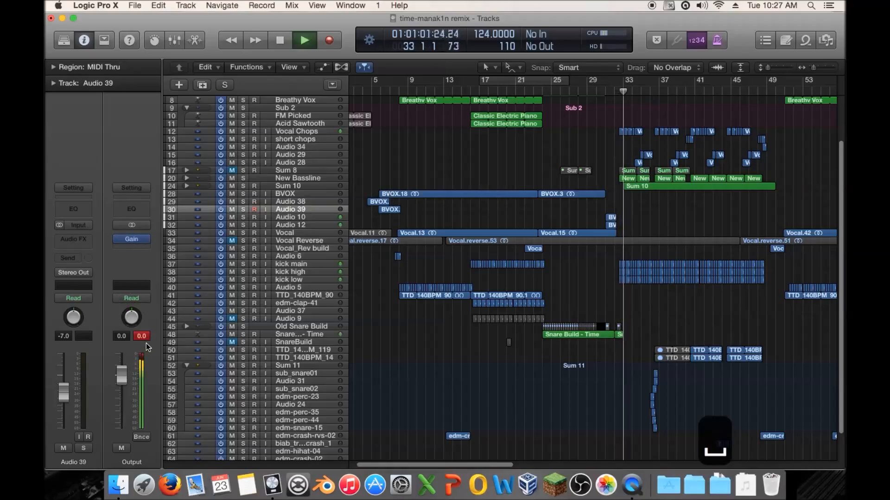
key("space")
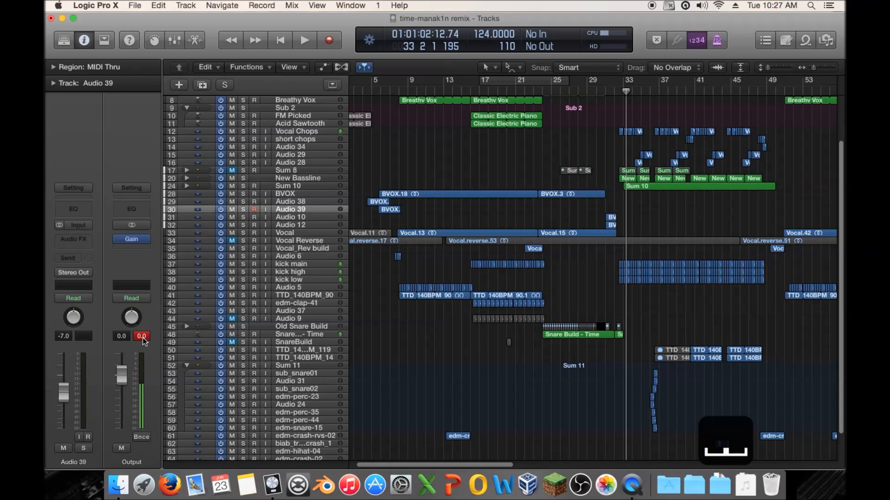
scroll(636, 217, "up", 3)
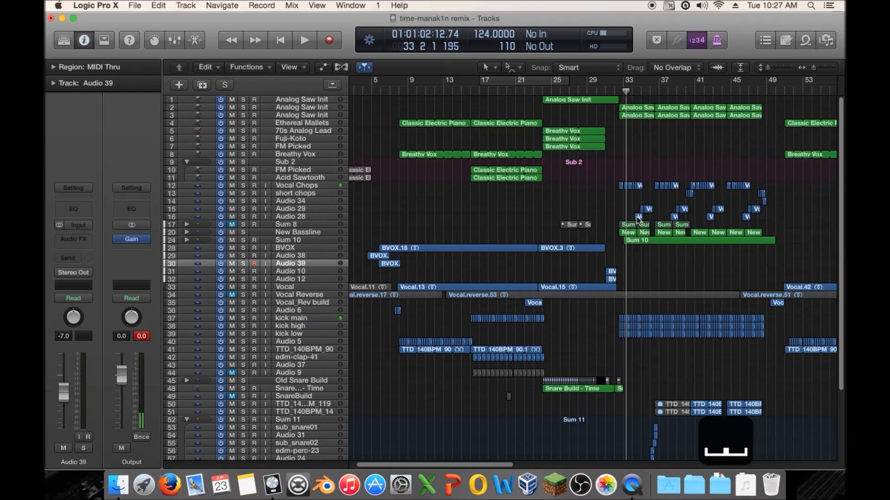
Step: Try Normalize set to Off in the project's bounce settings, and cancel the bounce
left_click(143, 437)
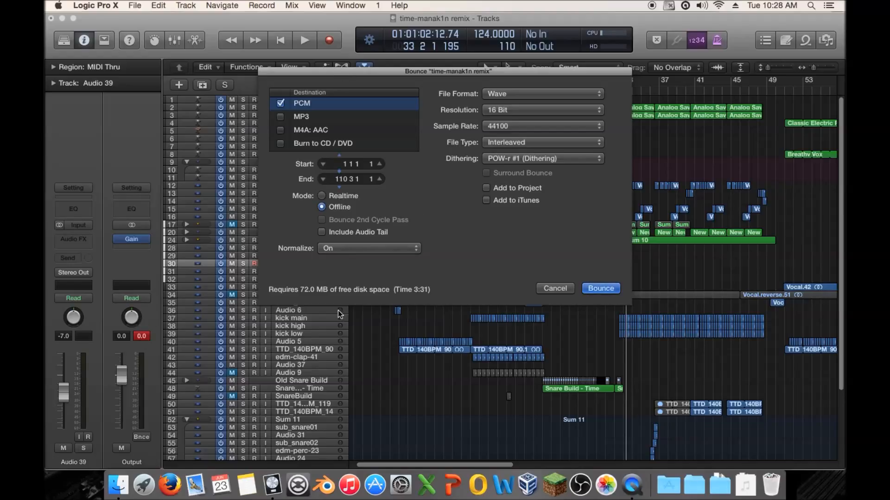
left_click(377, 248)
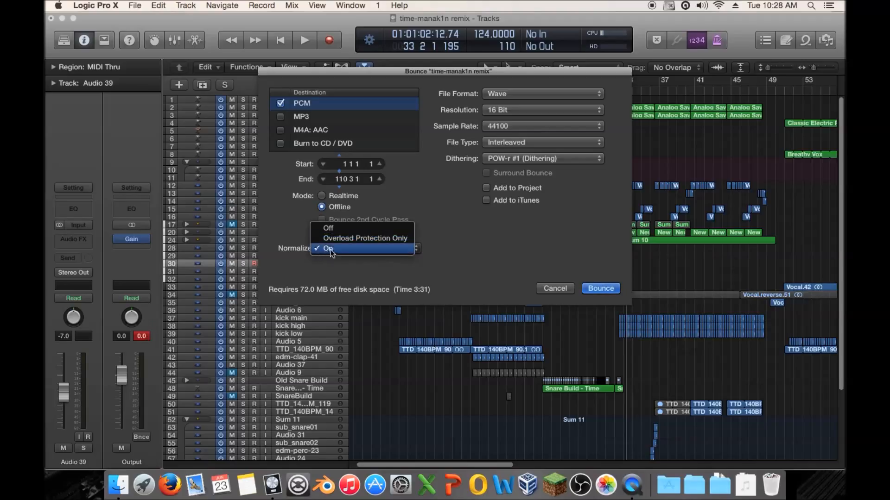
left_click(348, 249)
left_click(360, 250)
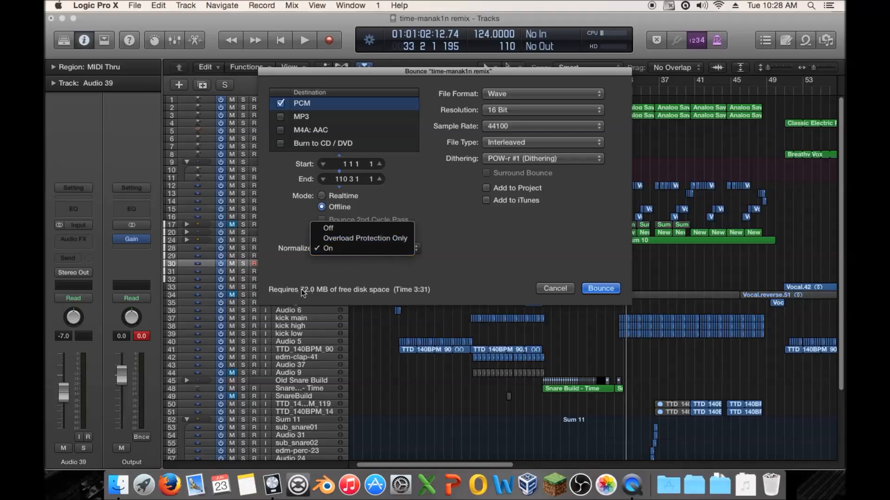
left_click(338, 227)
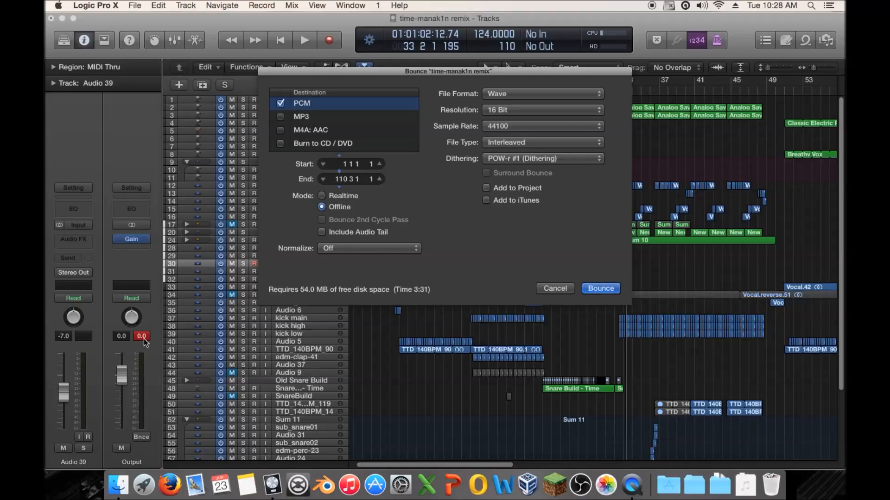
left_click(361, 252)
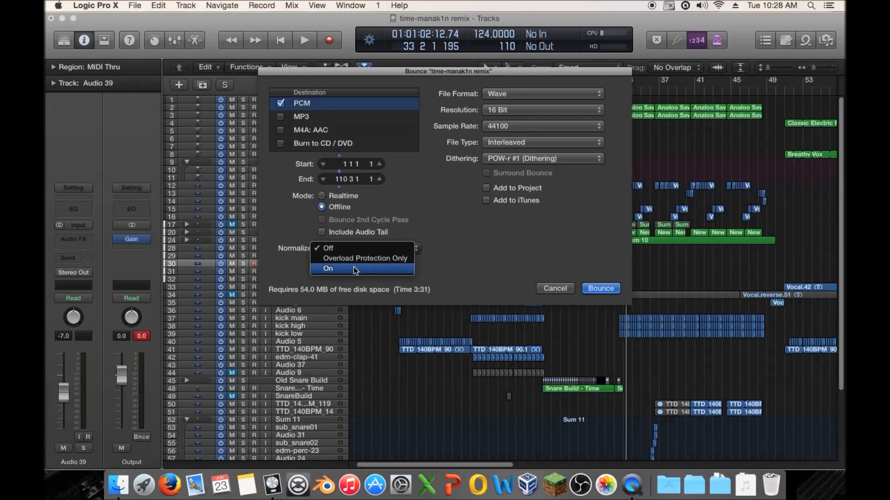
left_click(354, 270)
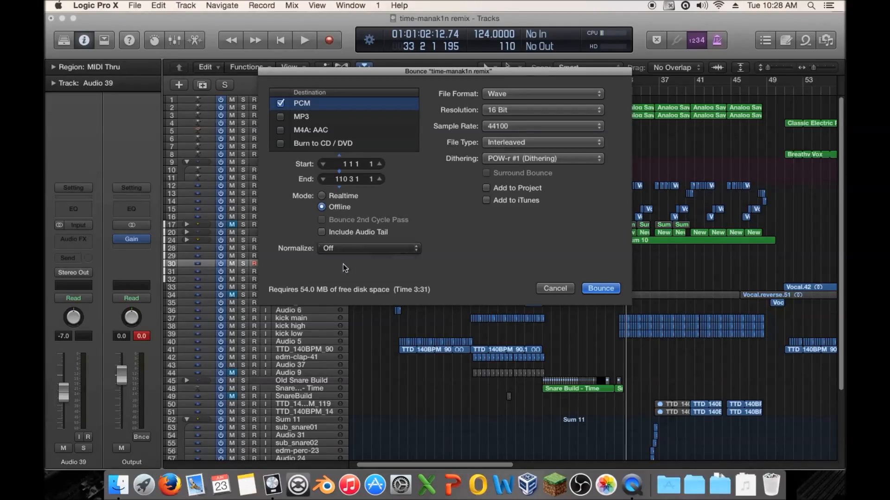
left_click(552, 290)
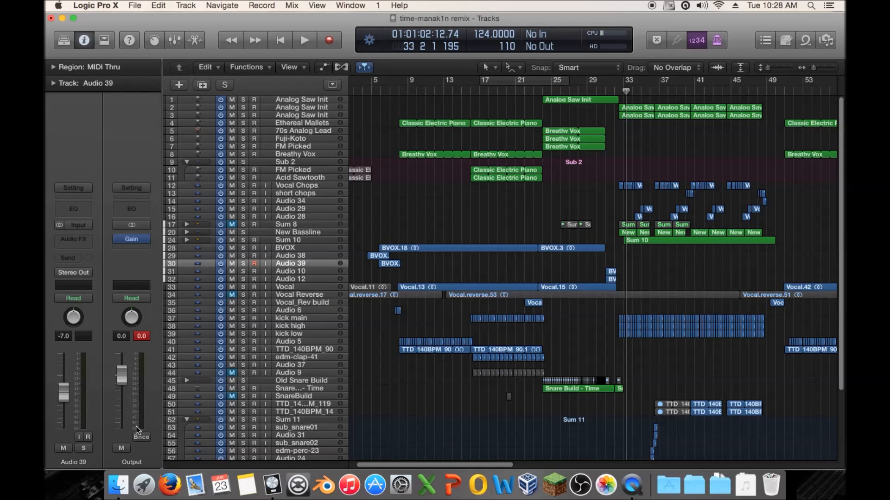
Step: Review the Normalize options in the bounce settings and close them without bouncing
left_click(140, 438)
left_click(401, 247)
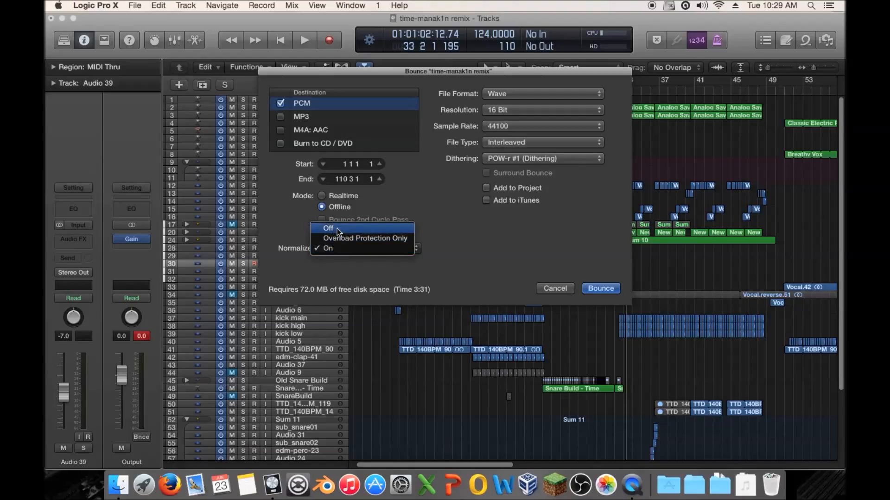
left_click(259, 249)
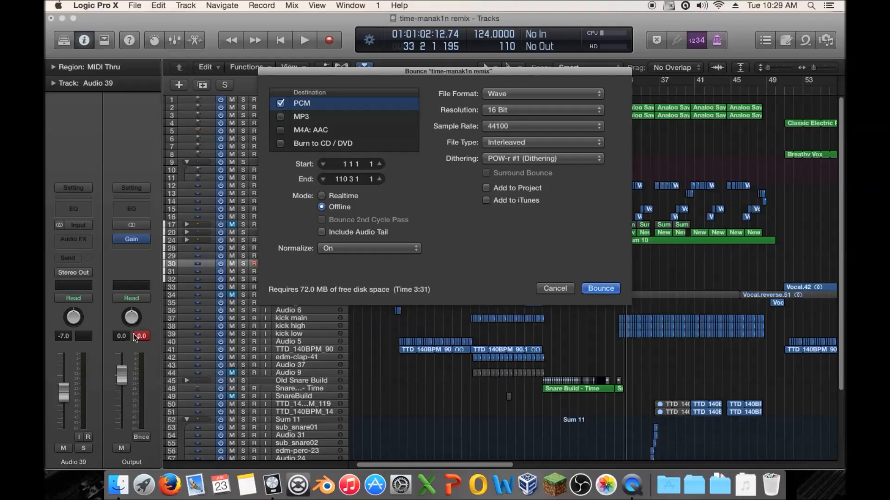
left_click(360, 247)
left_click(359, 247)
left_click(558, 289)
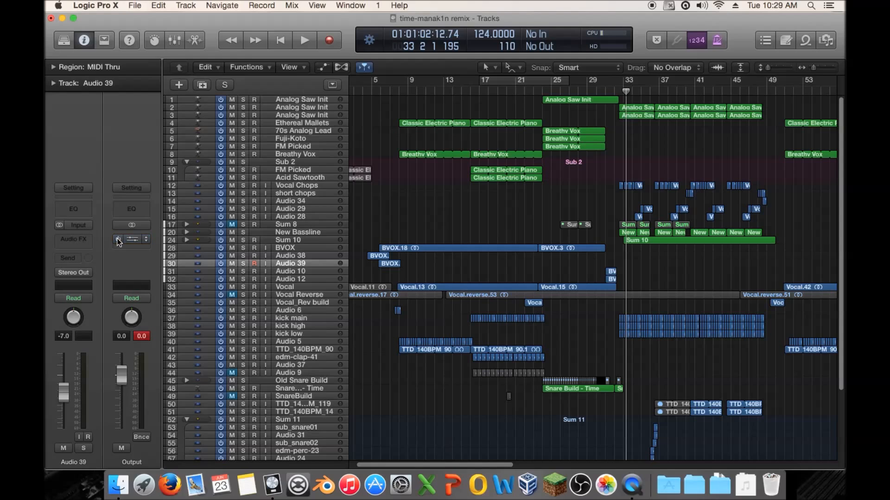
Step: Play the drop from bar 32 with the Output channel's Gain bypassed, and inspect the plug-in's gain setting with it re-enabled
left_click(615, 88)
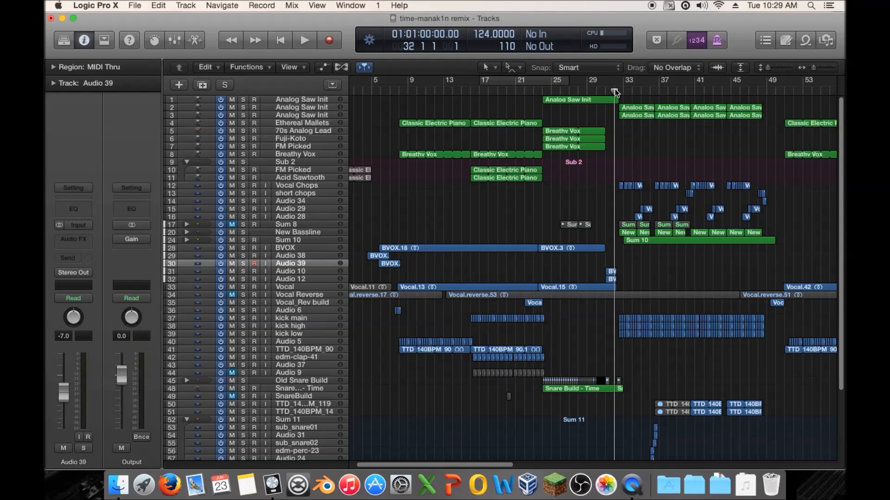
key("space")
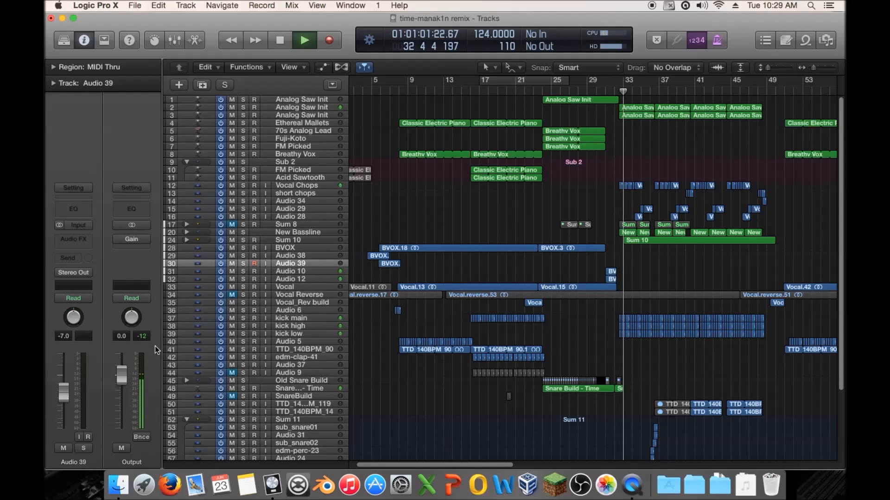
key("space")
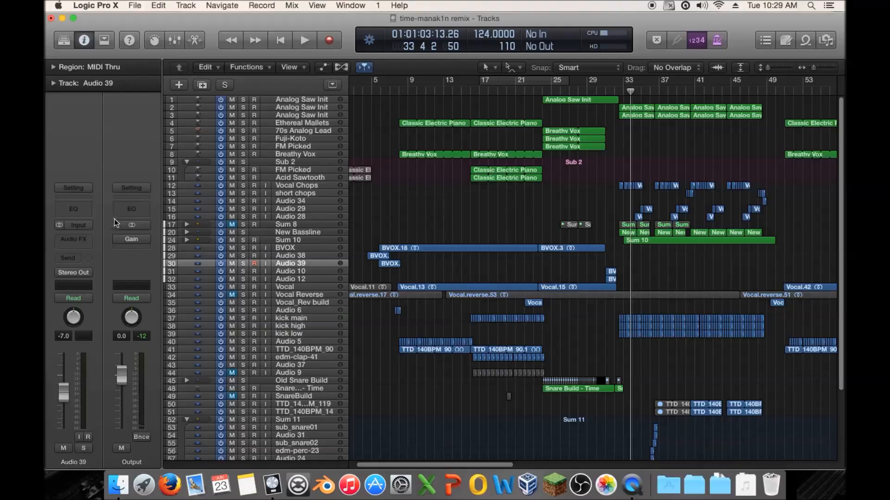
left_click(128, 240)
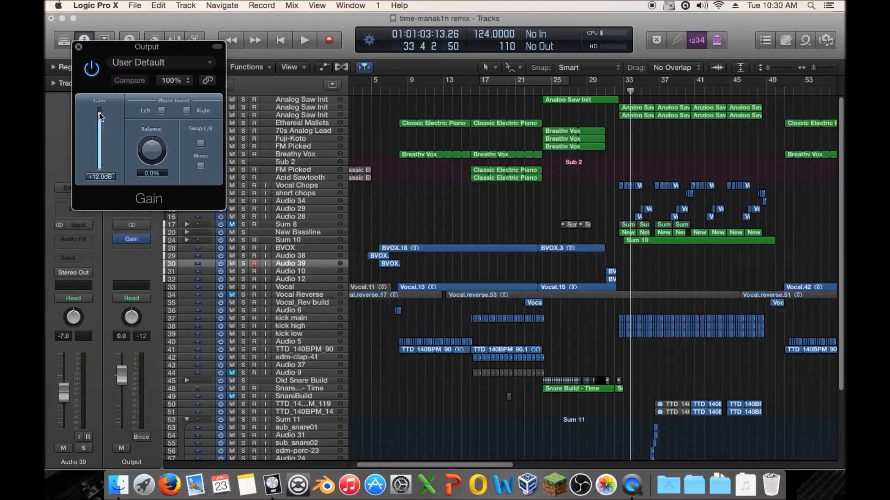
left_click(78, 48)
Step: Show the mixer enlarged, select the channels from the first Analog Saw Init onward, and try moving their faders together
key("x")
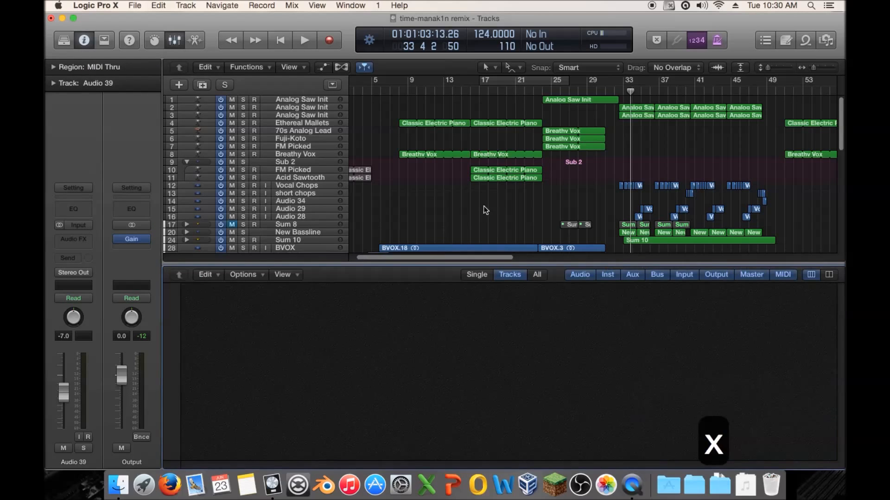
left_click_drag(417, 260, 417, 141)
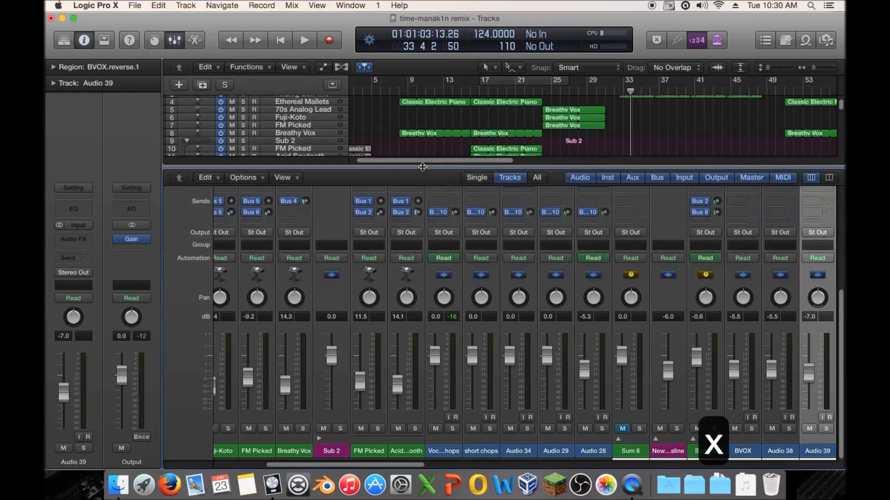
left_click_drag(337, 465, 236, 460)
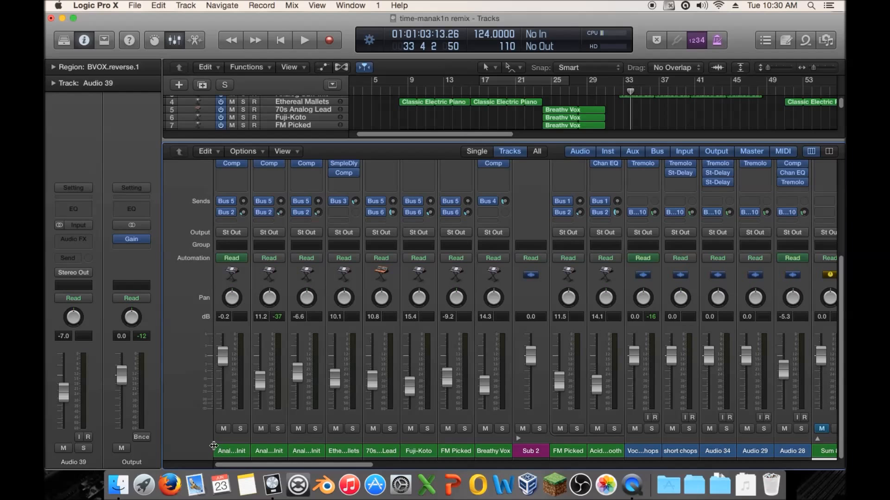
left_click(229, 450)
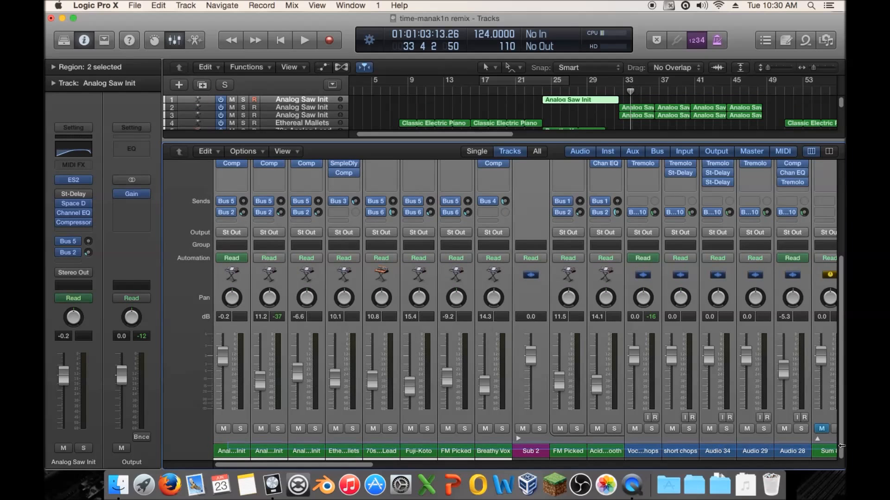
scroll(635, 382, "right", 2)
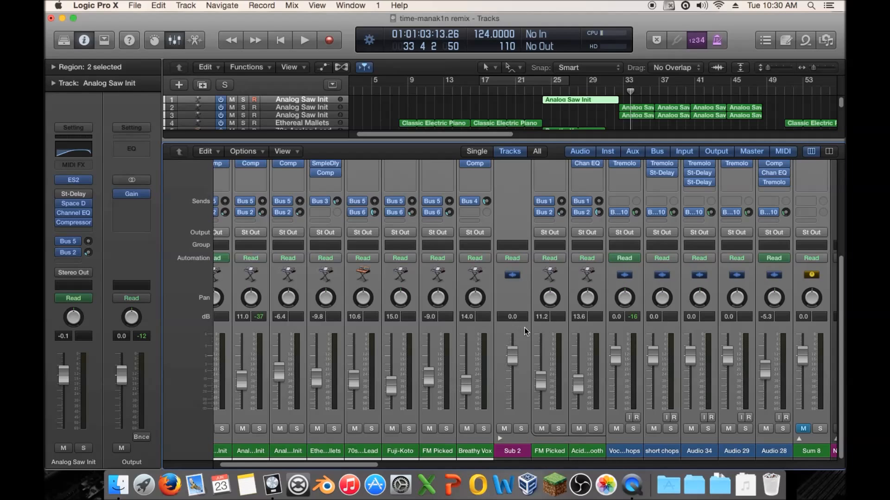
left_click(524, 404)
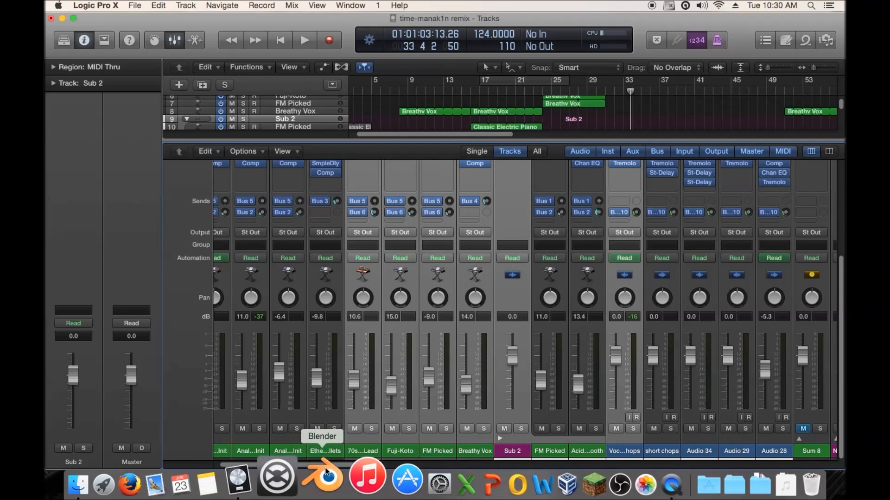
Step: Select the auxiliary channels from the Large Studio reverb through Aux 12 in the mixer, leaving out the Output and Master channels
left_click_drag(366, 464, 786, 440)
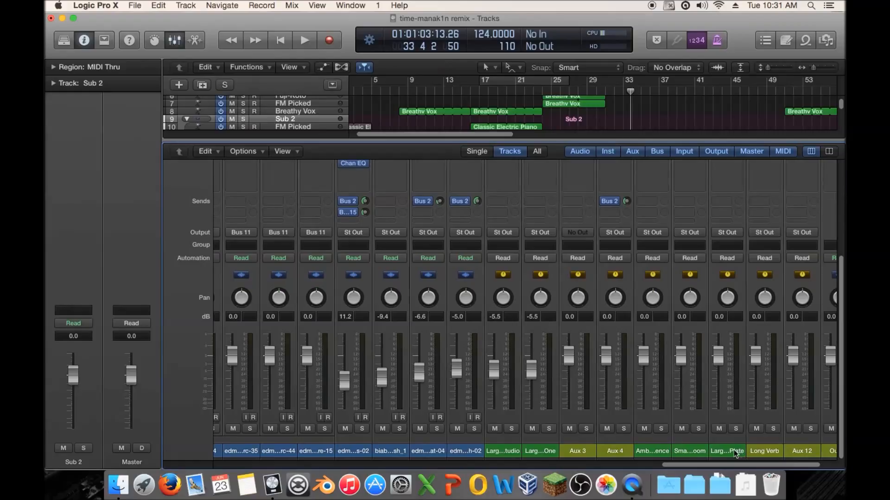
left_click(502, 448)
left_click_drag(544, 449, 775, 449)
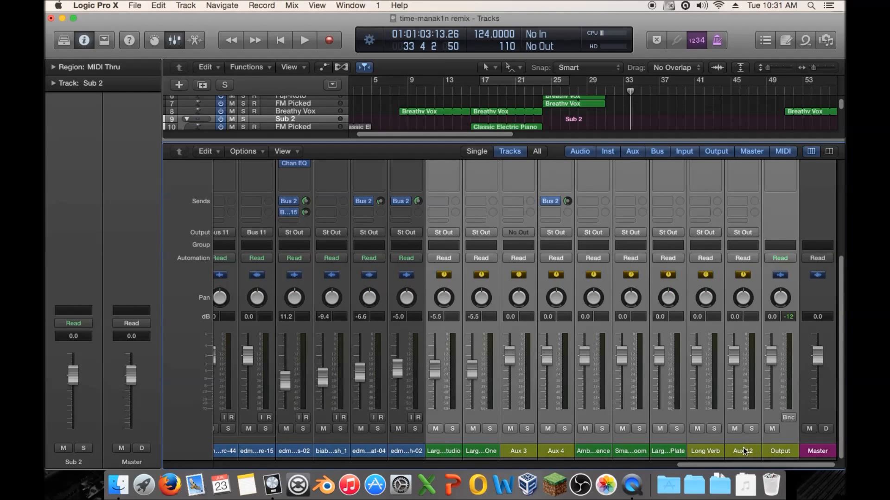
left_click(776, 450, "super")
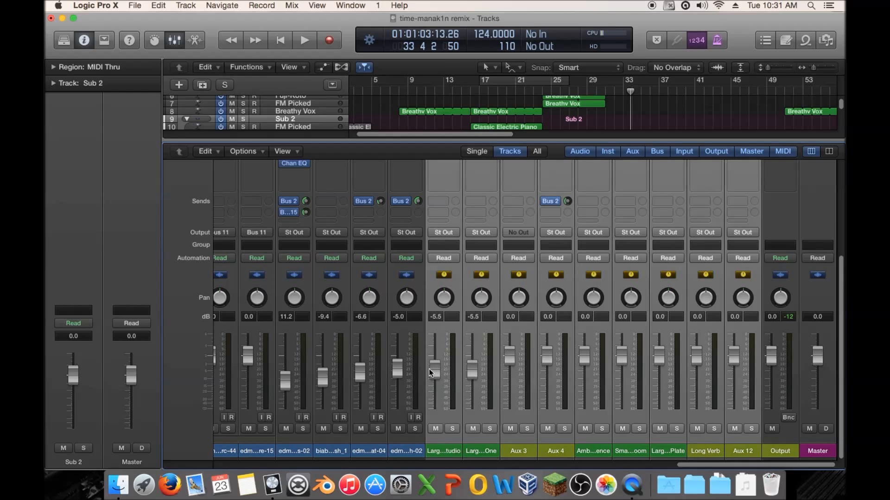
left_click_drag(763, 463, 351, 469)
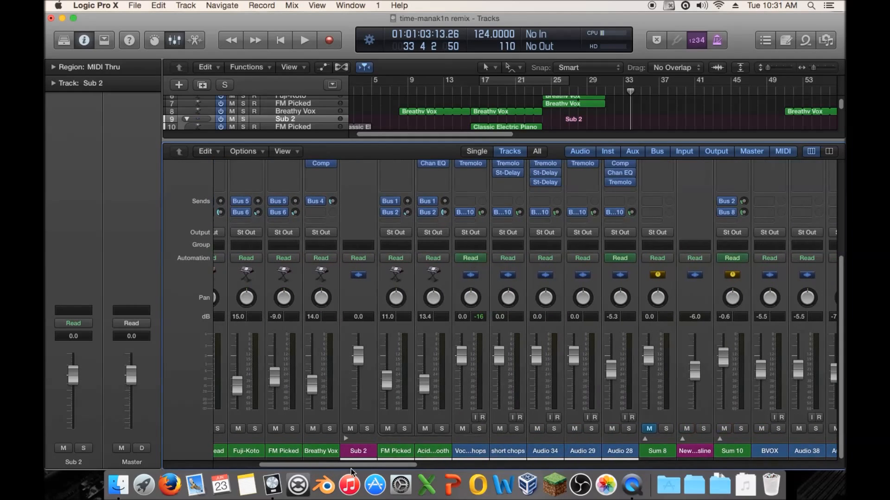
Step: Expand the Sum 8 track stack in the mixer to examine its subchannels, collapse it, and select the New Bassline stack
left_click(646, 440)
left_click(646, 440)
left_click(646, 437)
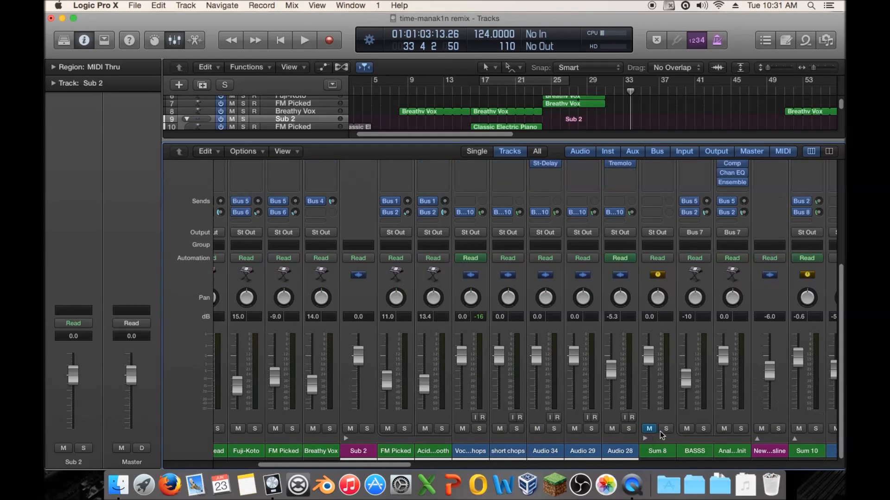
left_click(666, 416)
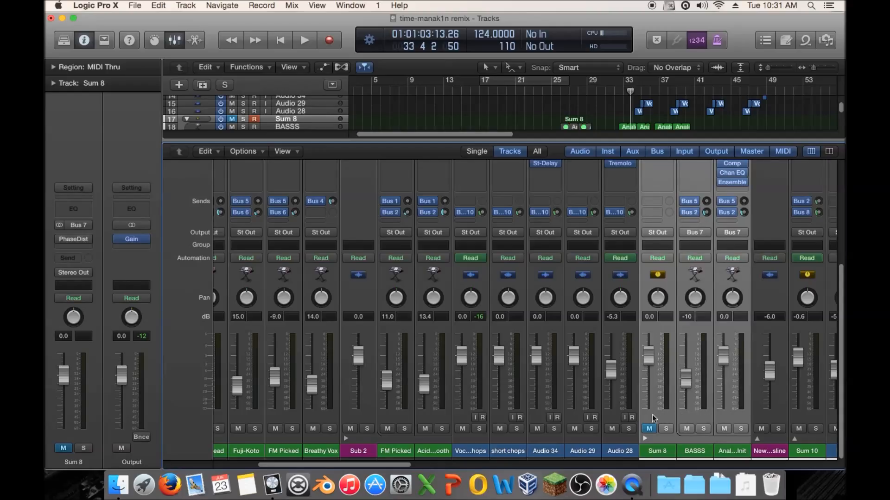
left_click(644, 438)
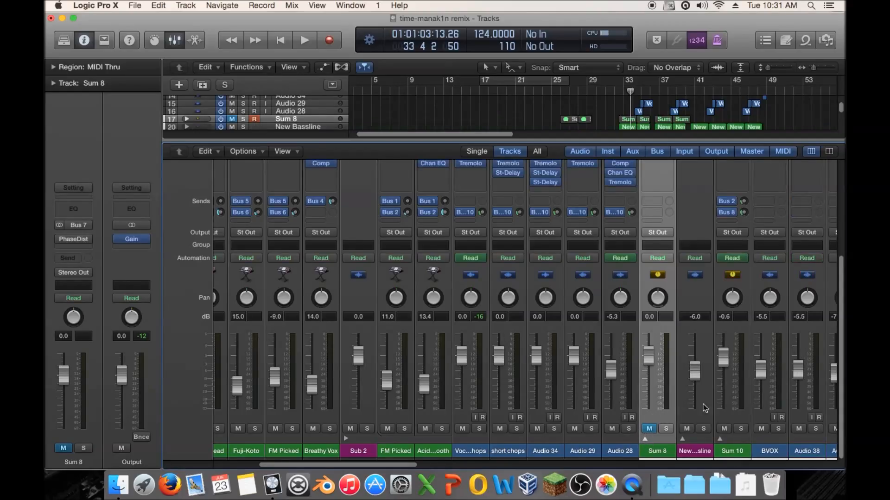
left_click(705, 407)
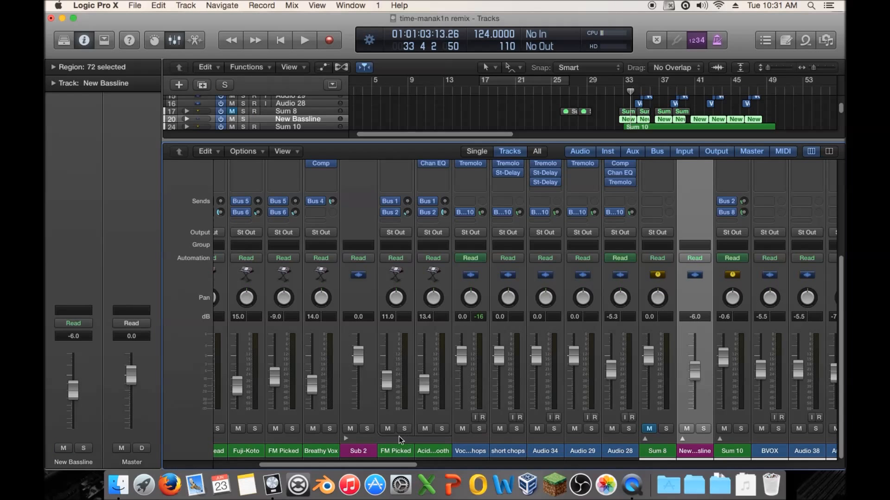
Step: Select the Fuji-Koto, FM Picked, Breathy Vox and Sub 2 channels, lower their faders together, and reset them to 0.0 dB
left_click_drag(368, 463, 786, 437)
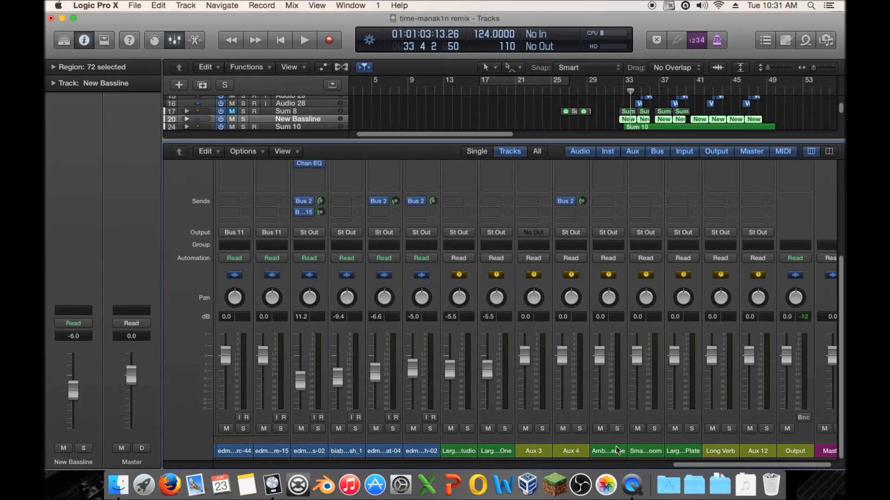
left_click_drag(797, 464, 832, 465)
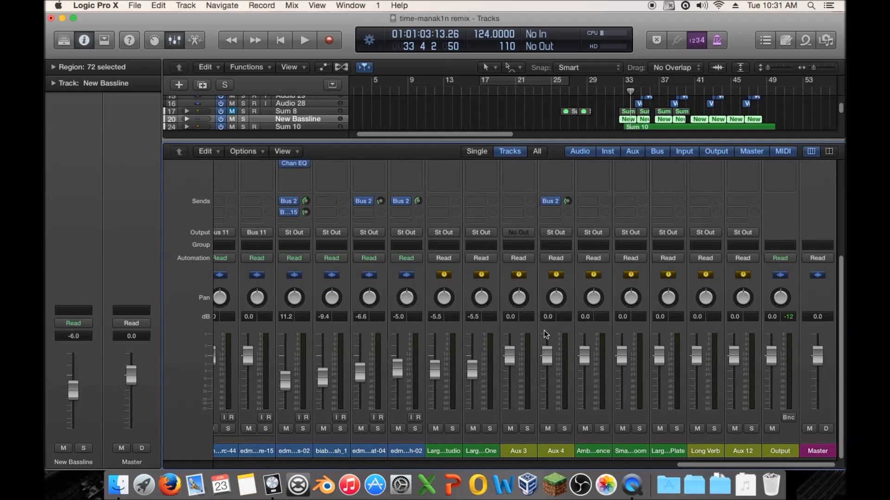
scroll(494, 182, "up", 5)
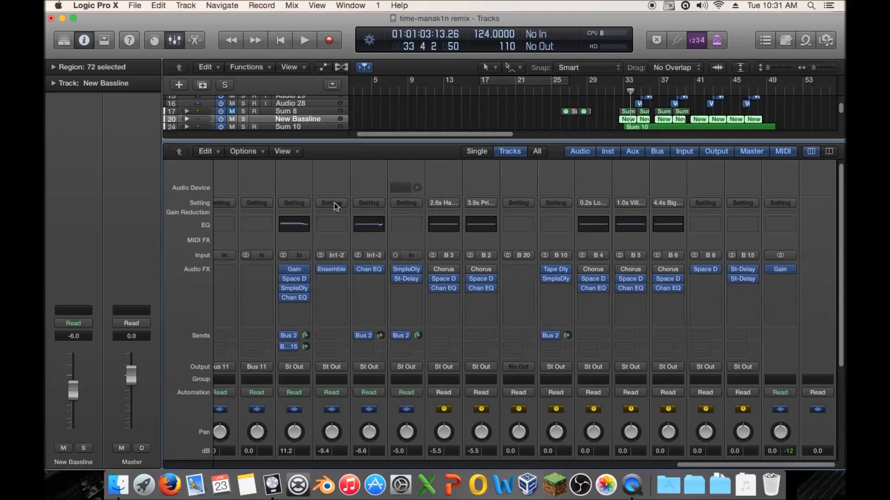
left_click_drag(728, 461, 237, 438)
scroll(381, 347, "down", 5)
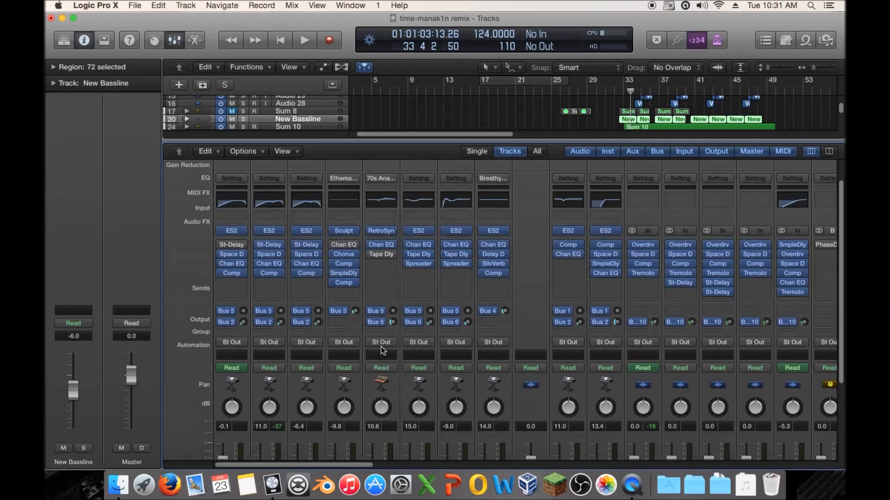
left_click_drag(496, 341, 421, 341)
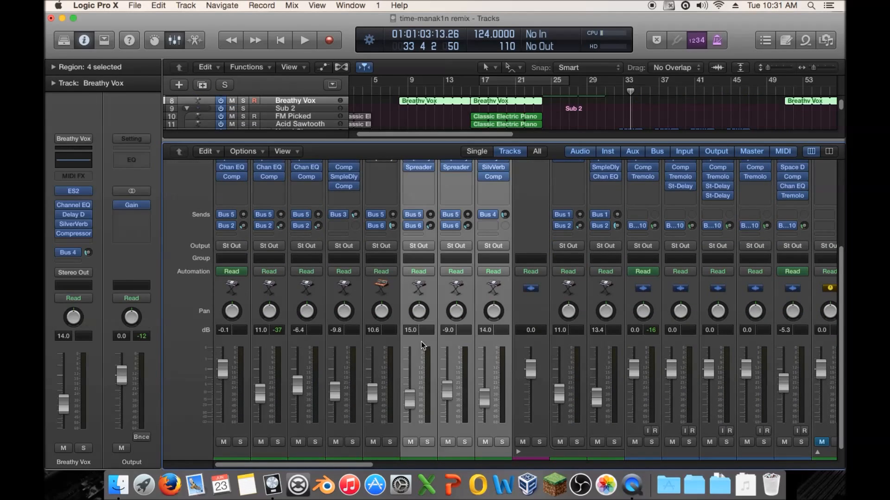
left_click(540, 345, "shift")
left_click_drag(531, 369, 535, 413)
left_click(529, 419, "alt")
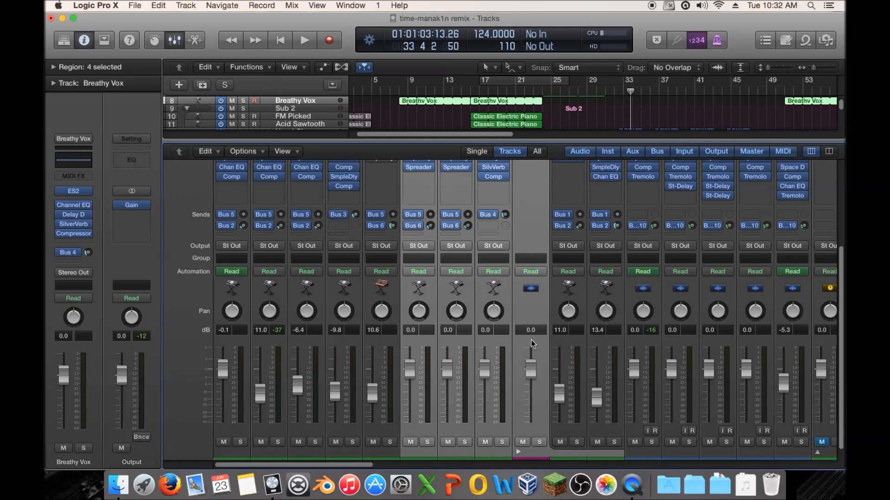
left_click(503, 345)
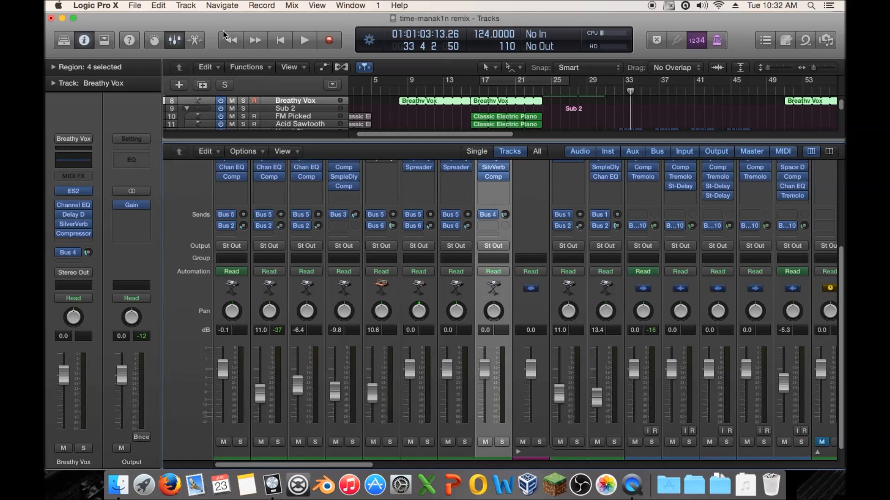
Step: Revert the project to a saved version, discarding the fader changes
left_click(134, 5)
mouse_move(195, 131)
left_click(340, 160)
left_click(528, 177)
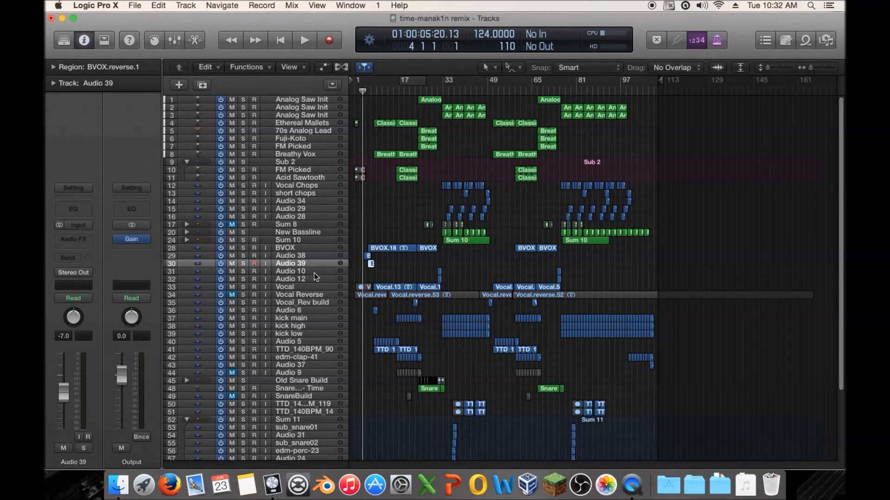
Step: In the mixer, lower the Vocal Chops through Audio 28 faders together, and return the group so Audio 29 sits at 0.0 dB
key("x")
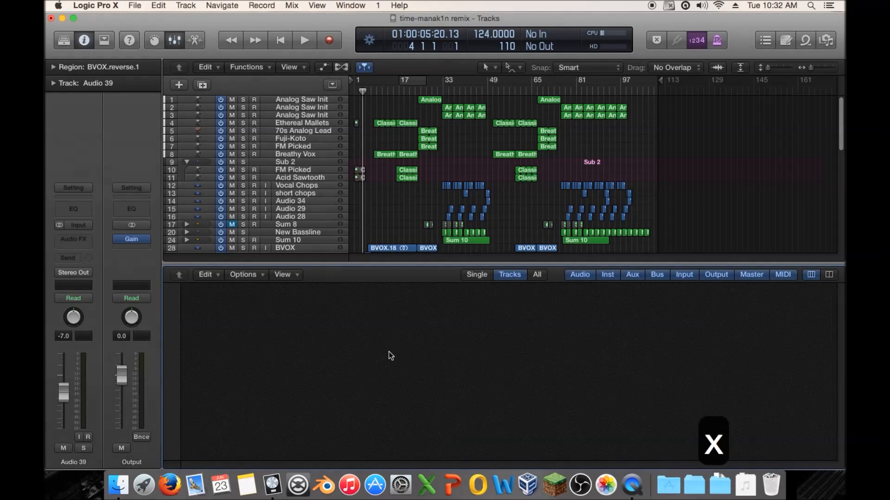
left_click(449, 390)
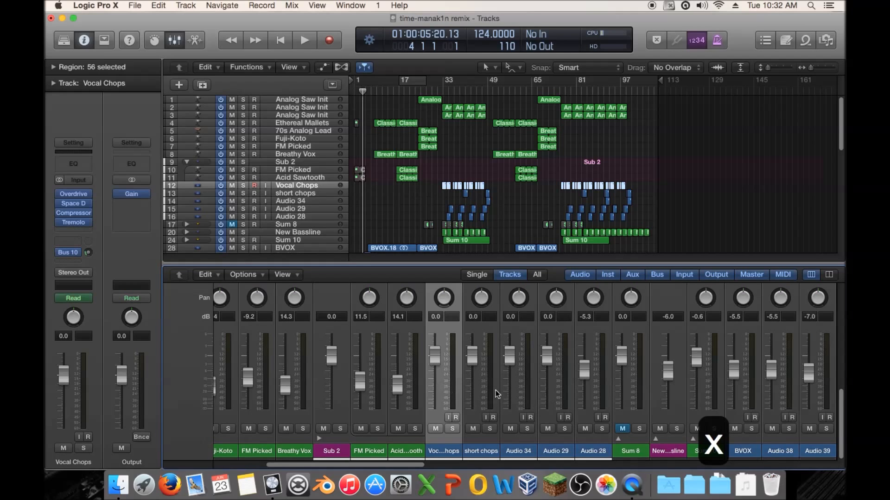
left_click(593, 396, "shift")
left_click_drag(547, 361, 549, 395)
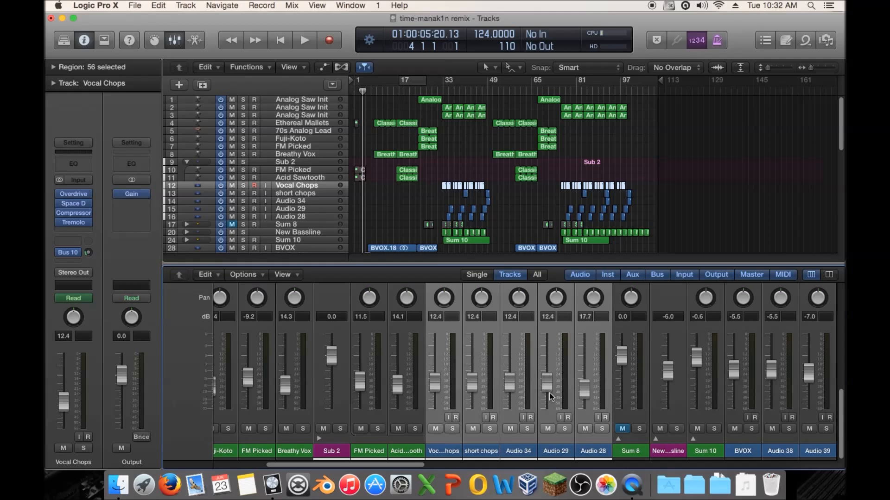
left_click(547, 382, "alt")
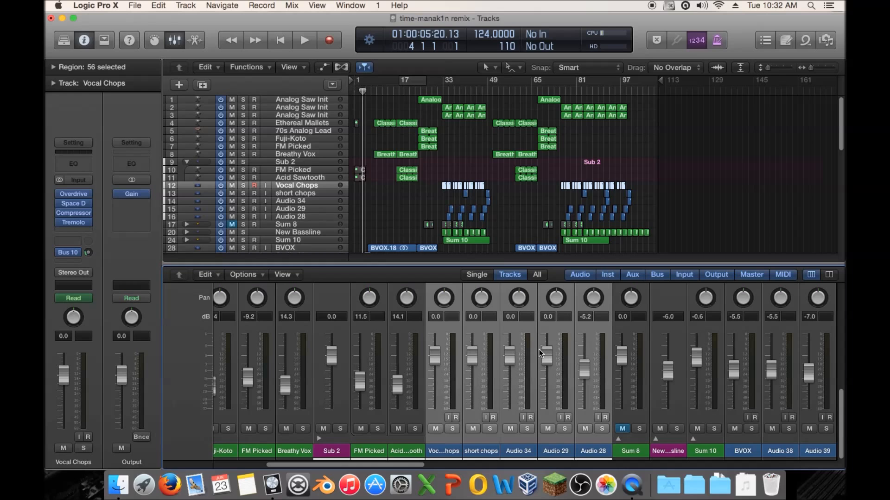
left_click(592, 326)
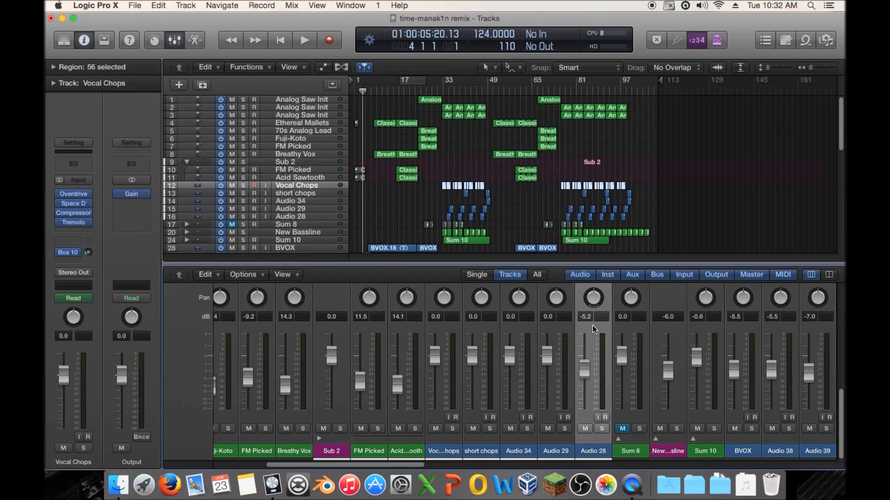
Step: Select the Acid Sawtooth channel, check the first channels' levels, and close the mixer
left_click(415, 316)
left_click_drag(337, 466, 174, 453)
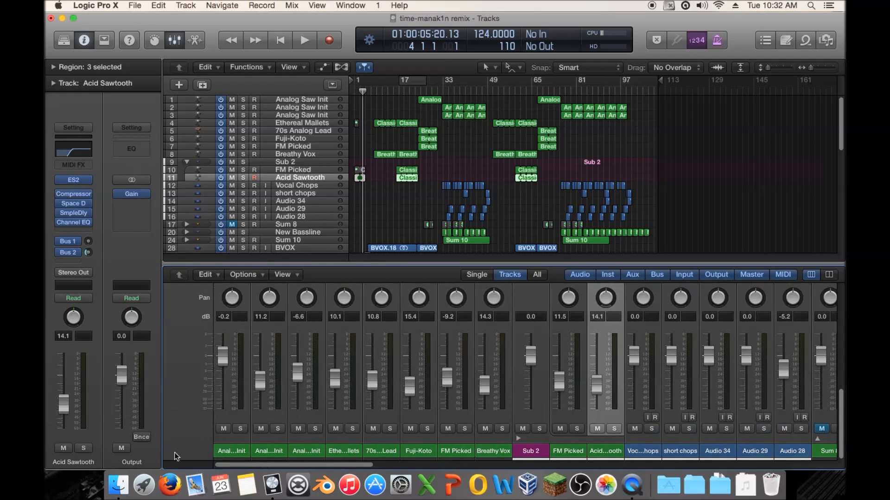
key("x")
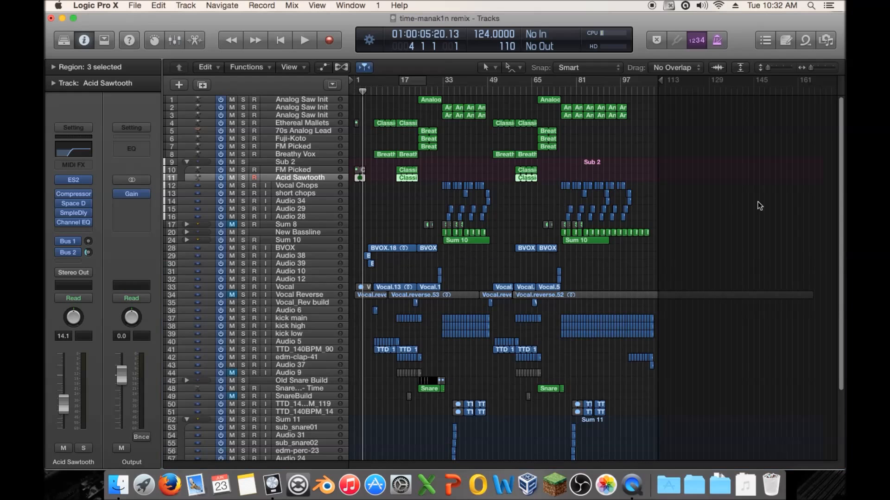
Step: Bypass the Gain plug-in on the Output channel
left_click_drag(811, 73, 818, 65)
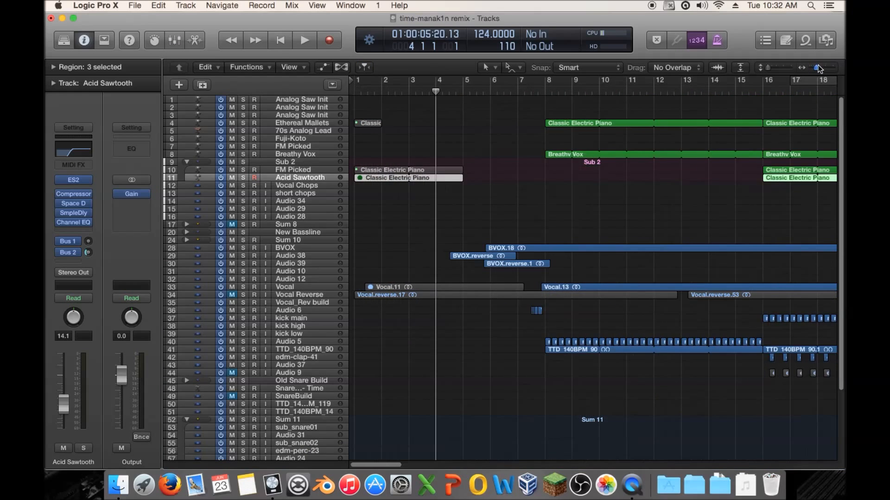
scroll(587, 205, "down", 1)
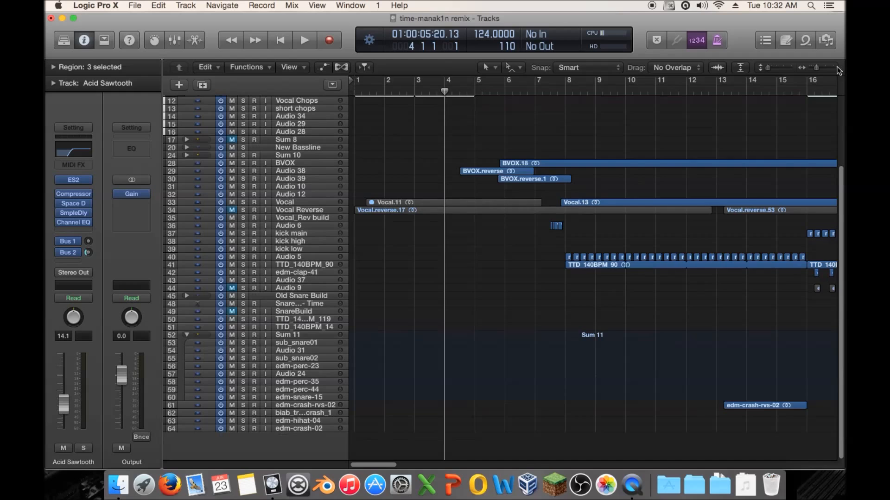
left_click_drag(815, 67, 811, 68)
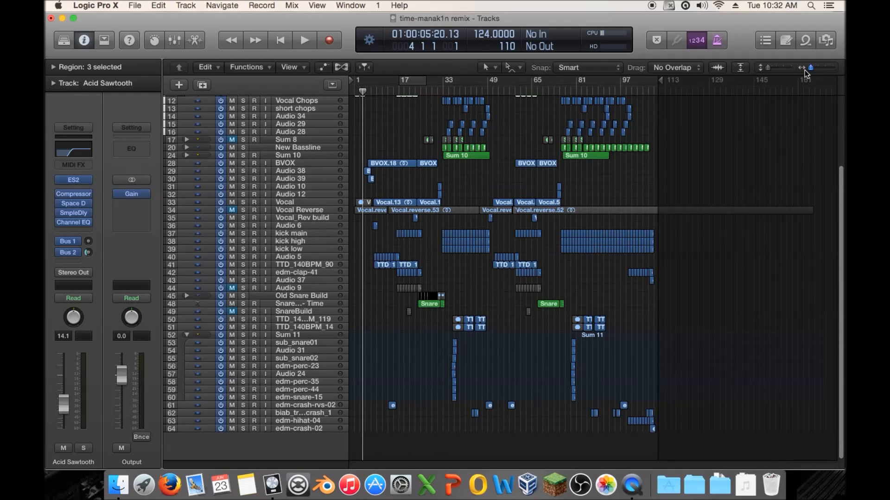
left_click(129, 201)
left_click(133, 191)
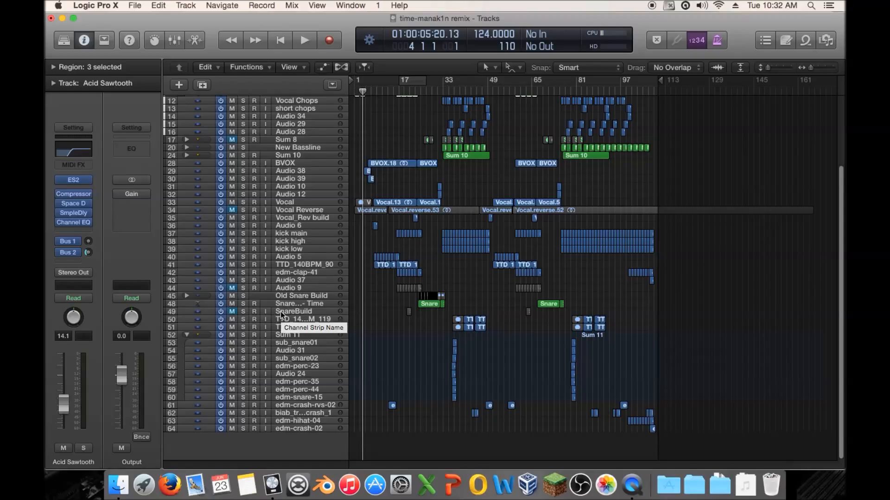
Step: Insert a Linear Phase EQ plug-in below the Gain on the Output channel, and close its window
mouse_move(123, 194)
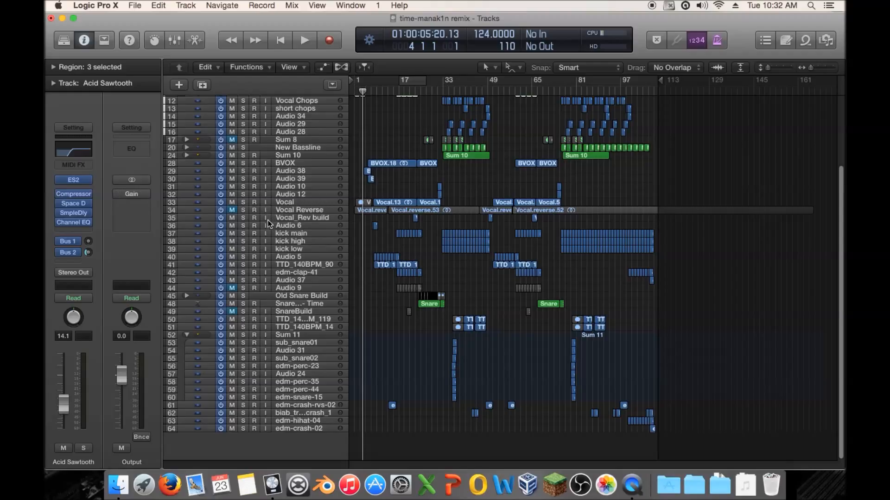
left_click(143, 205)
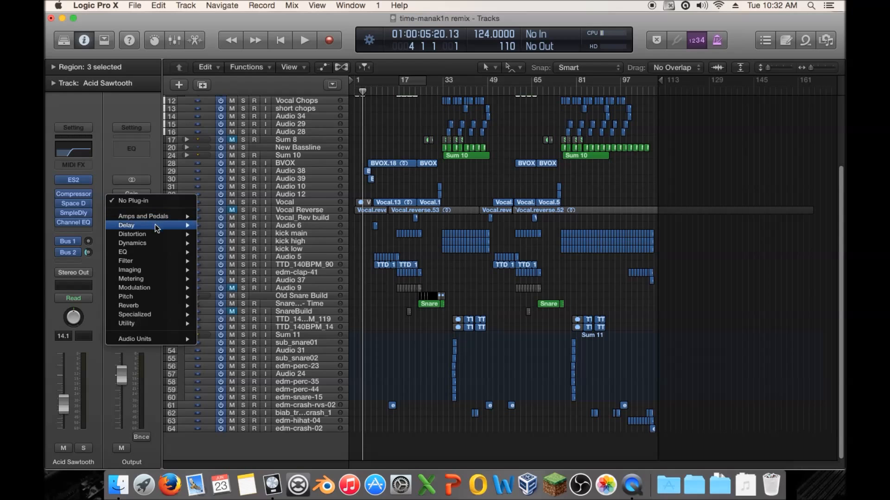
left_click(129, 199)
left_click(129, 199)
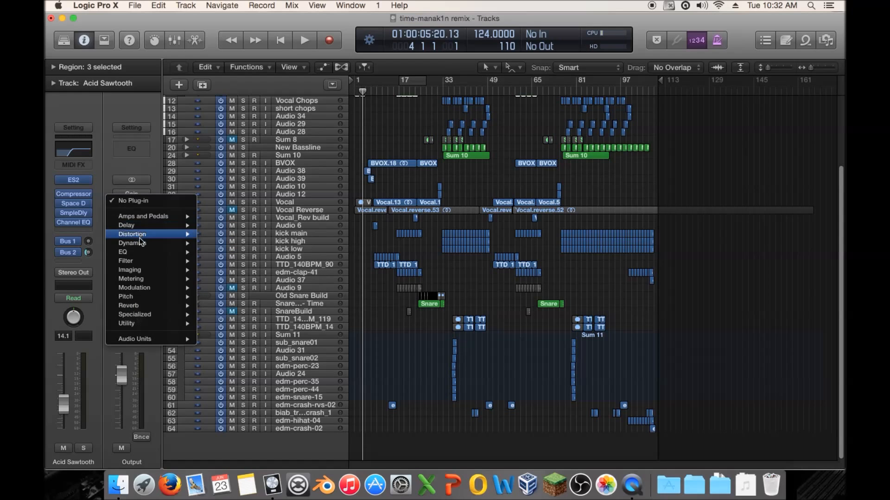
left_click(300, 260)
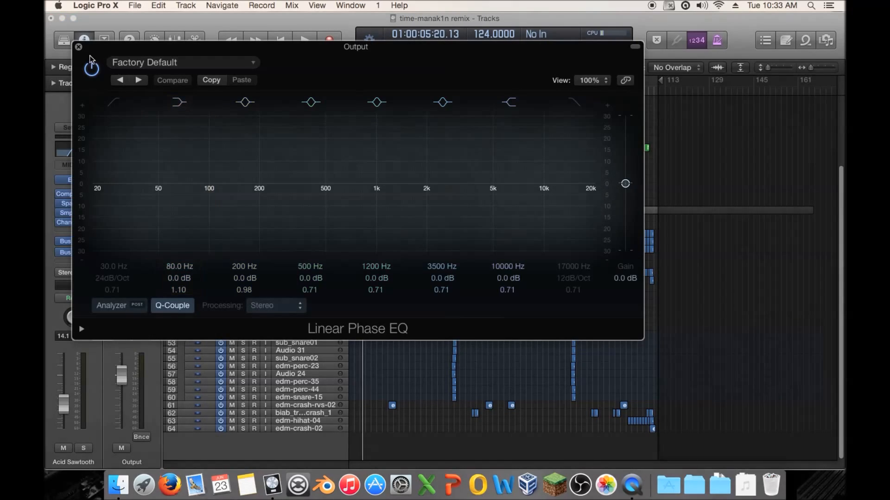
left_click(76, 45)
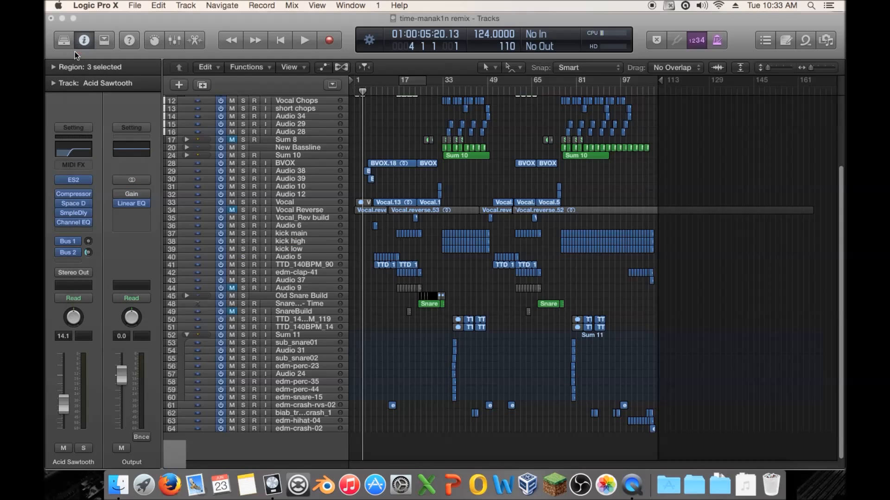
Step: Insert the stereo Limiter No6 Audio Unit below the EQ on the Output channel, move its window aside and bypass it
left_click(134, 211)
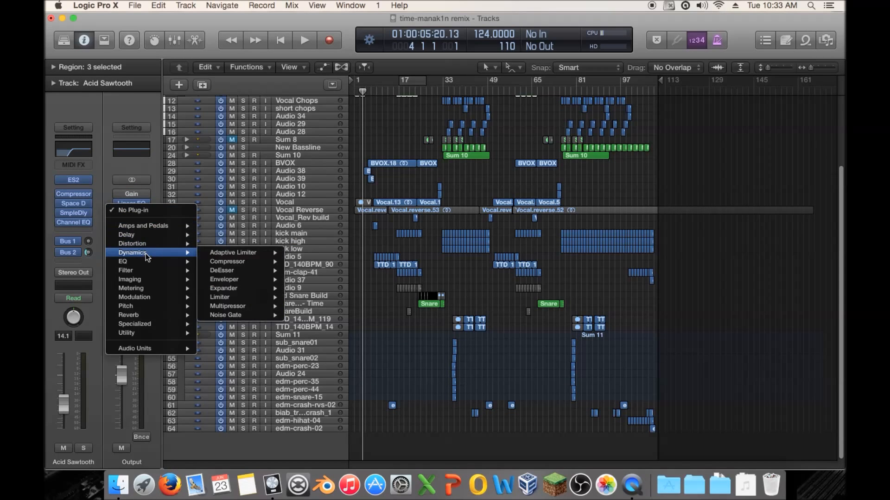
mouse_move(194, 352)
mouse_move(241, 375)
mouse_move(324, 376)
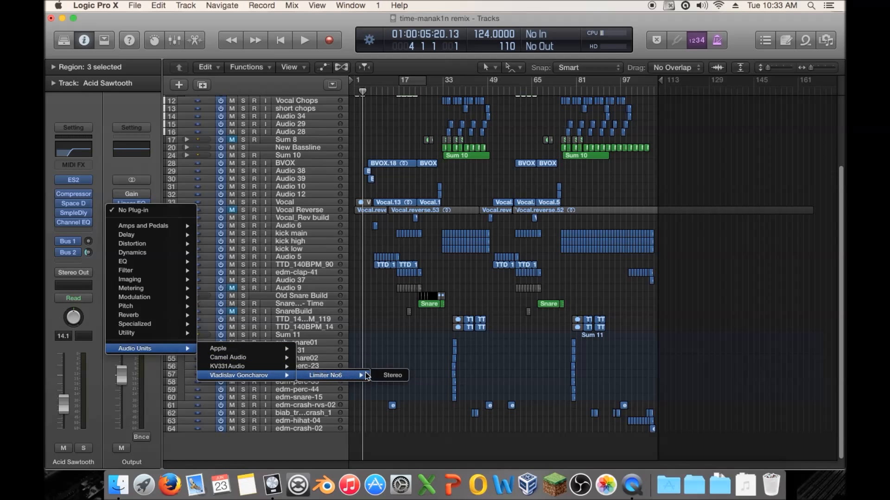
left_click(385, 376)
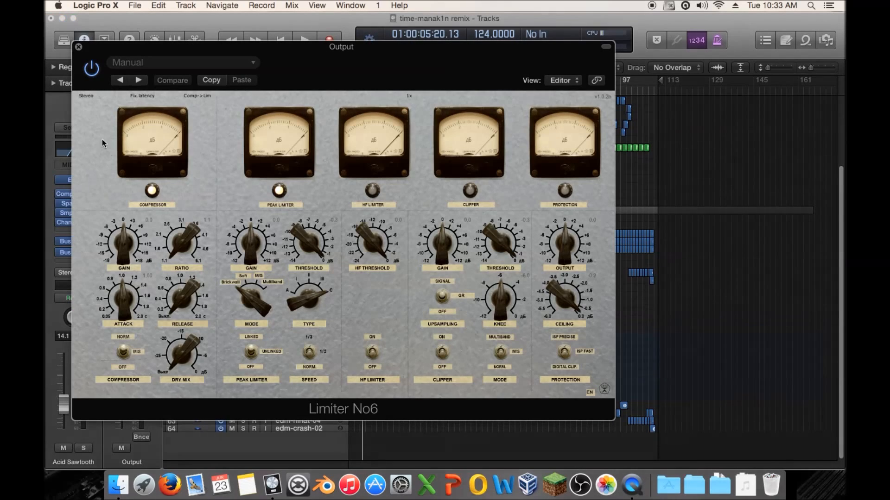
left_click_drag(227, 51, 354, 84)
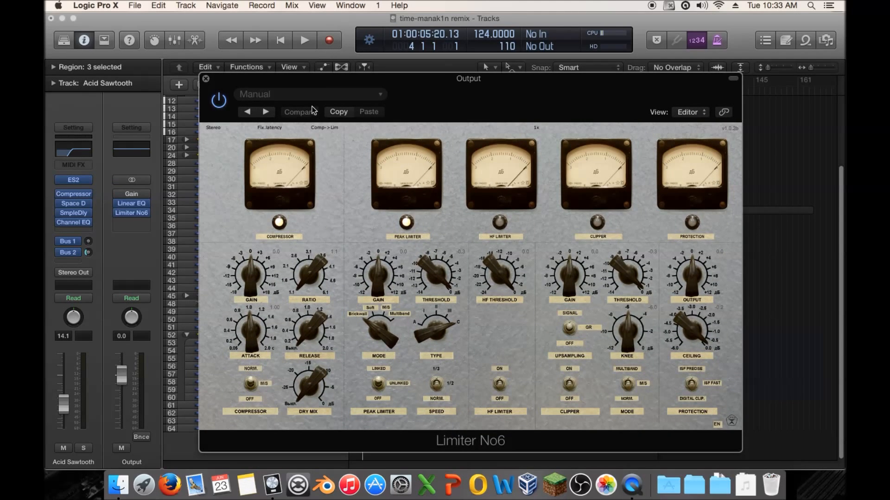
left_click_drag(304, 96, 542, 138)
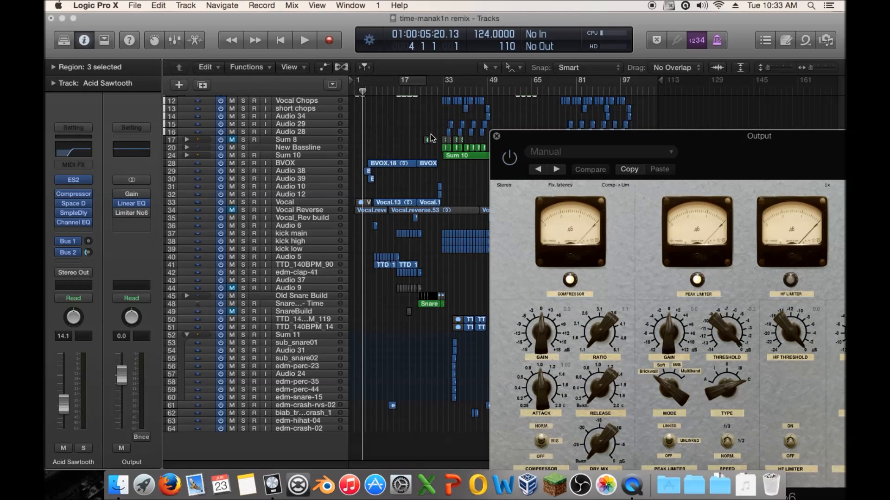
Step: Play the project from around bar 10 with Limiter No6 bypassed to check the Output level, and stop playback
left_click(379, 95)
key("space")
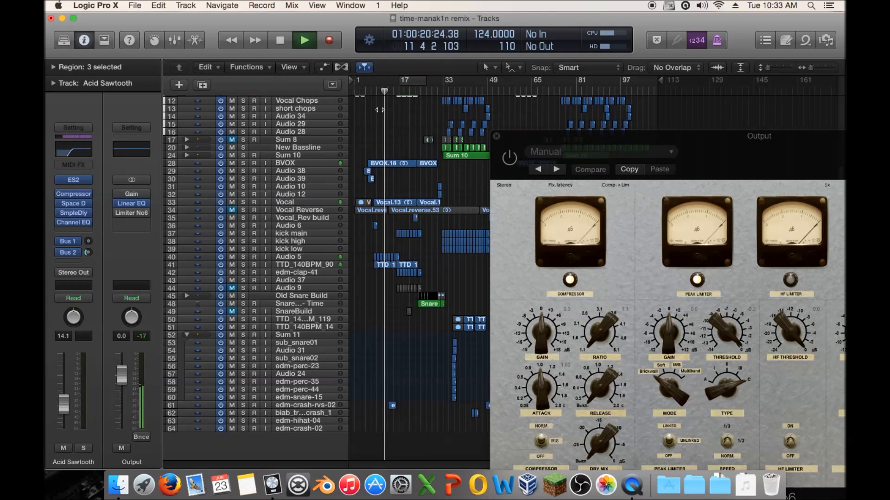
key("space")
Step: Re-enable Limiter No6, load its factory preset Master_1, and move its window clear of the channel strips
left_click_drag(536, 138, 337, 46)
left_click(357, 59)
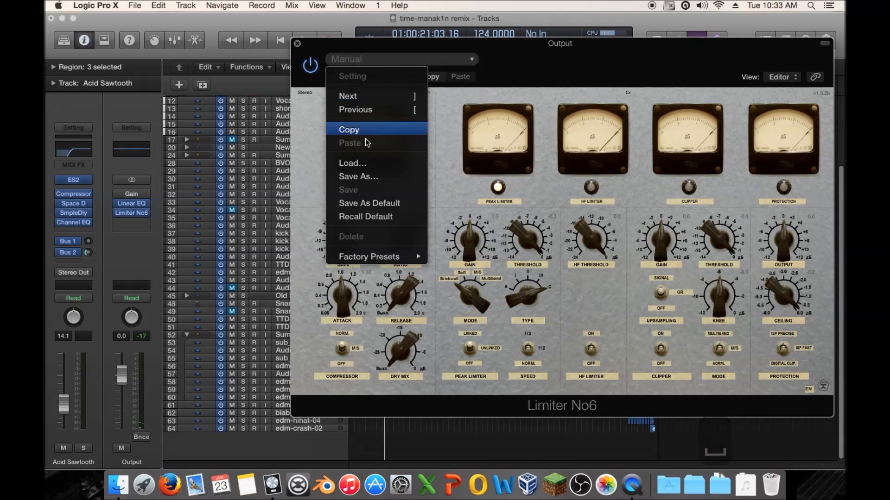
mouse_move(387, 257)
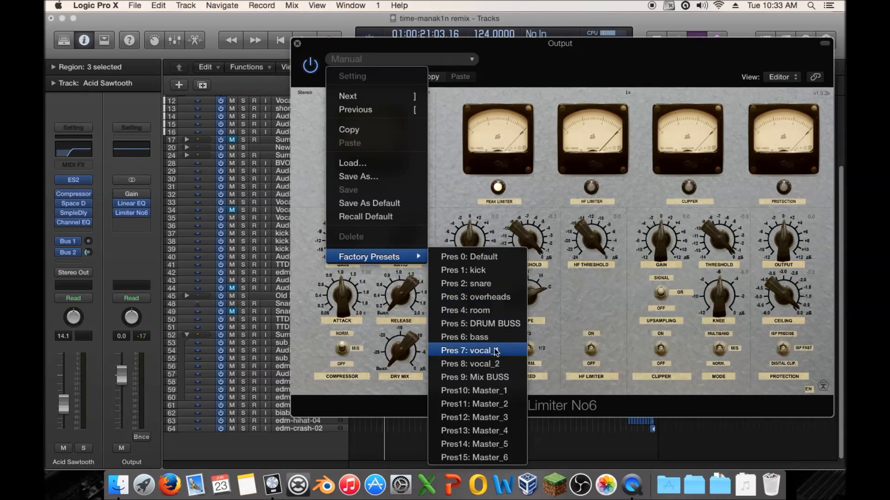
left_click(509, 394)
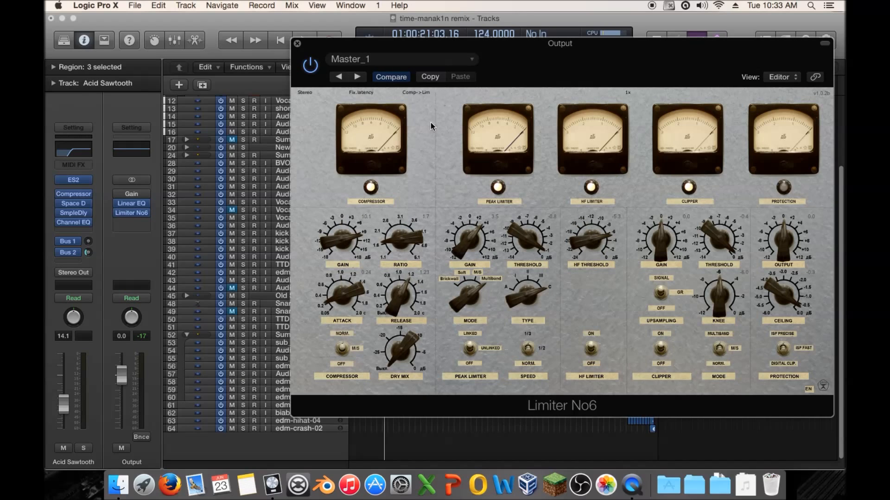
left_click_drag(444, 48, 572, 90)
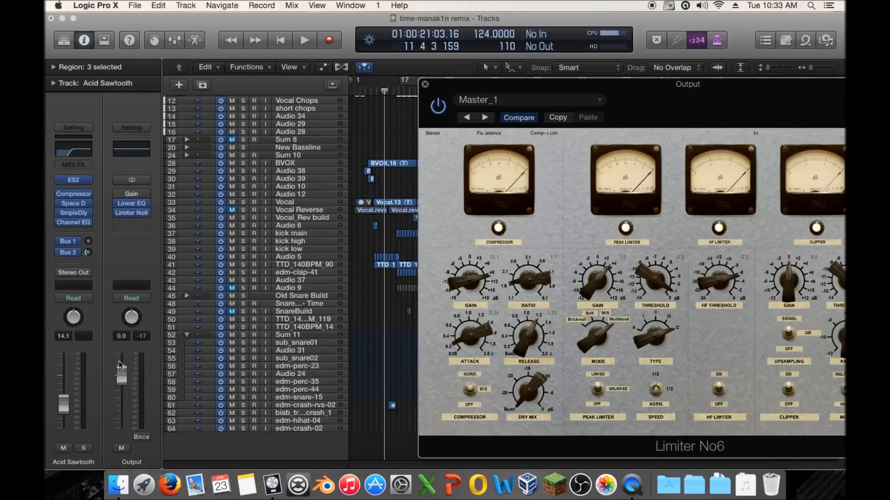
Step: Check the gain setting of the Output channel's Gain plug-in, and close the plug-in
left_click(130, 195)
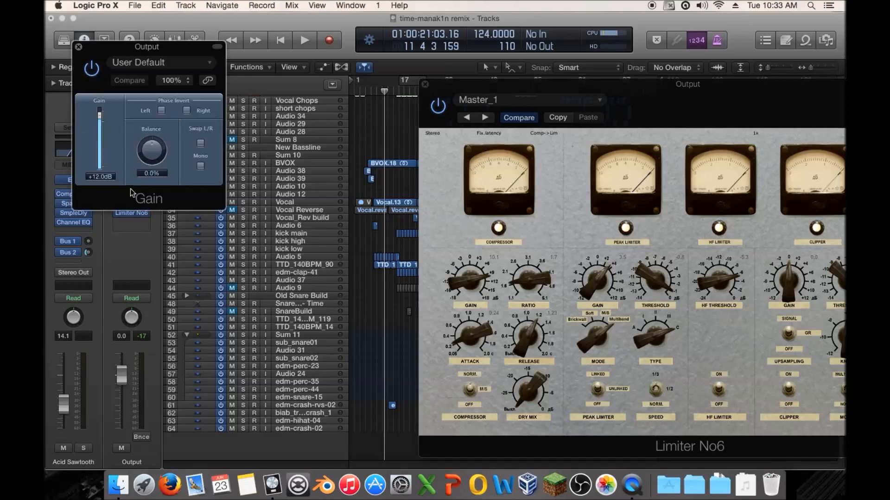
left_click_drag(100, 140, 99, 133)
left_click(78, 47)
left_click(147, 195)
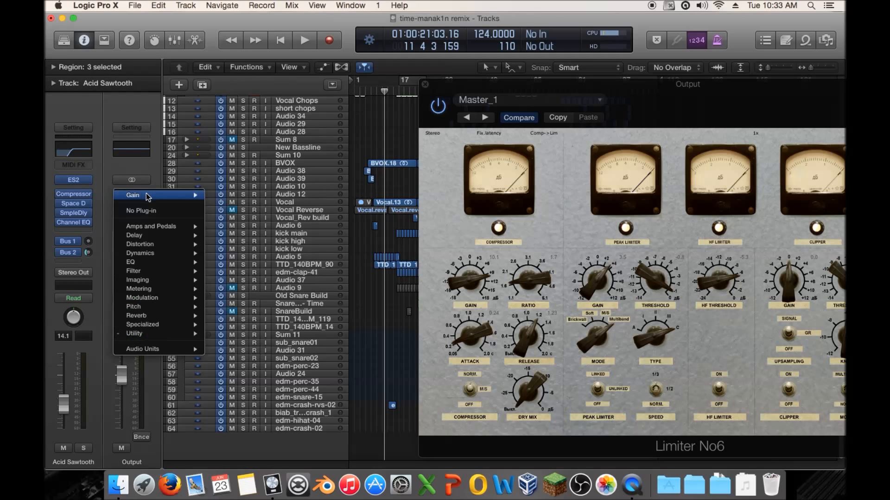
key("Escape")
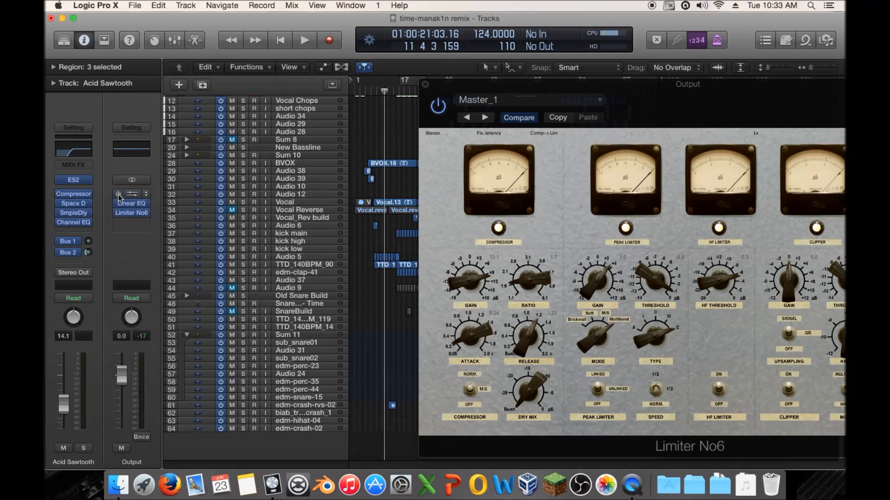
Step: Play the passage around bars 10 to 13 twice with the Master_1 limiter preset active, watching the Output level
key("space")
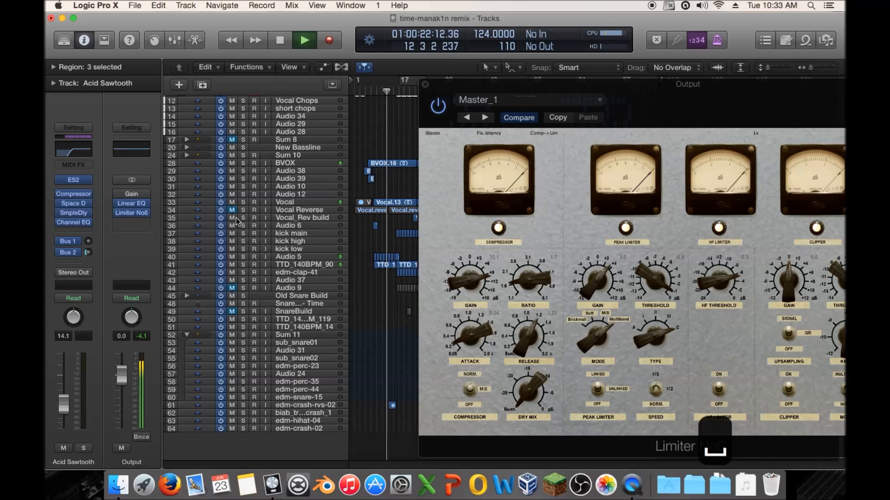
key("space")
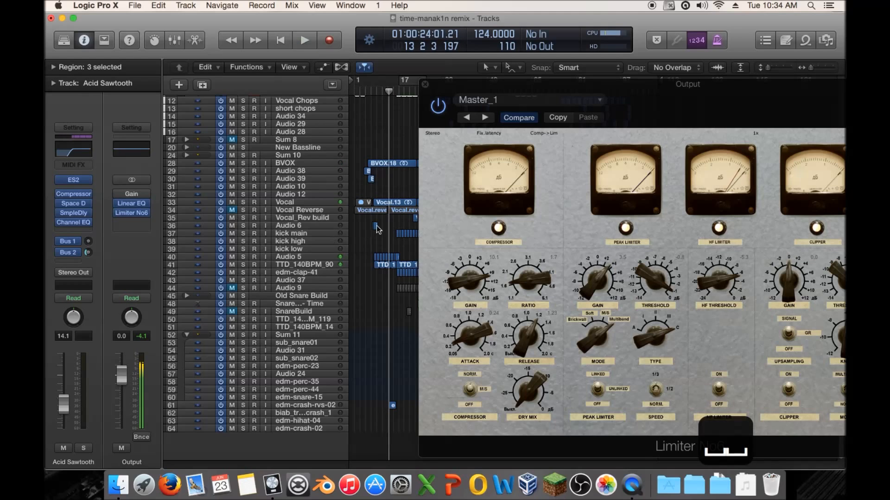
left_click(379, 94)
key("space")
mouse_move(120, 214)
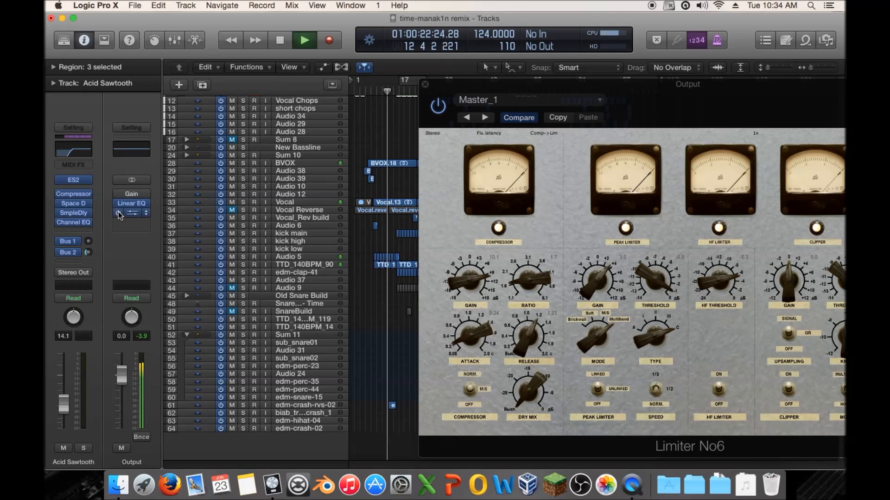
key("space")
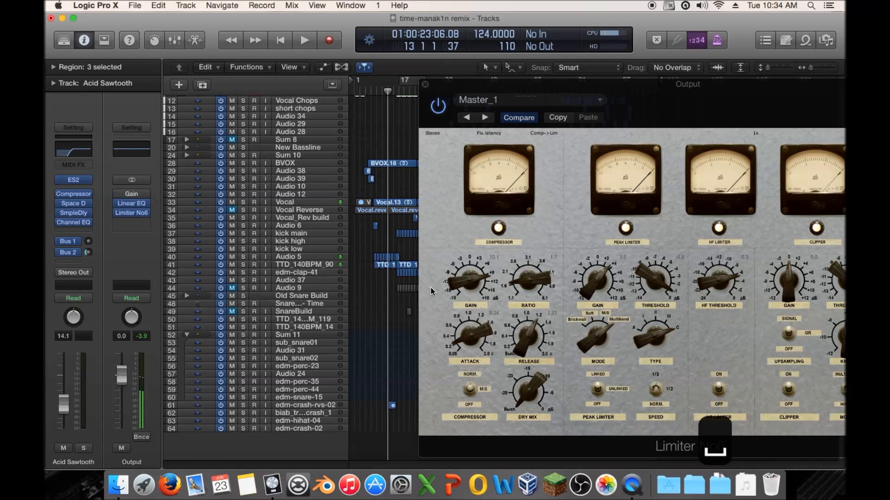
Step: Bring the full Limiter No6 window into view and play from around bar 10 to watch its meters
left_click_drag(443, 85, 234, 124)
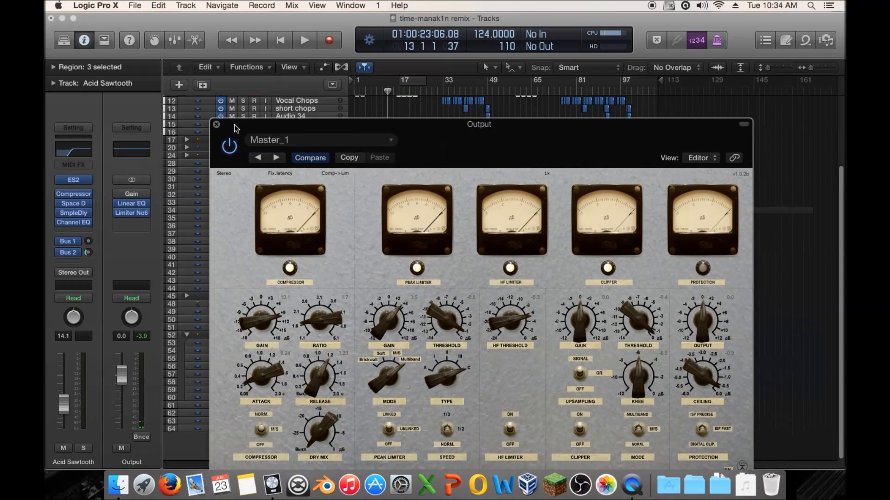
left_click(381, 94)
key("space")
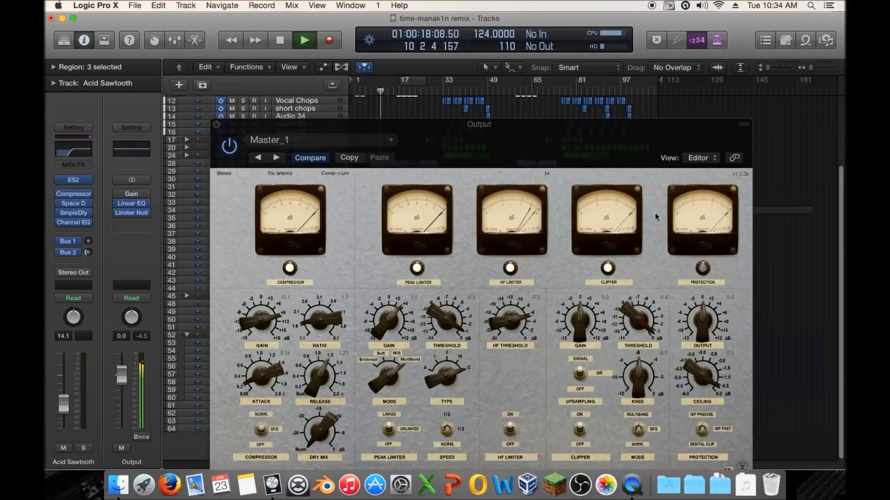
key("space")
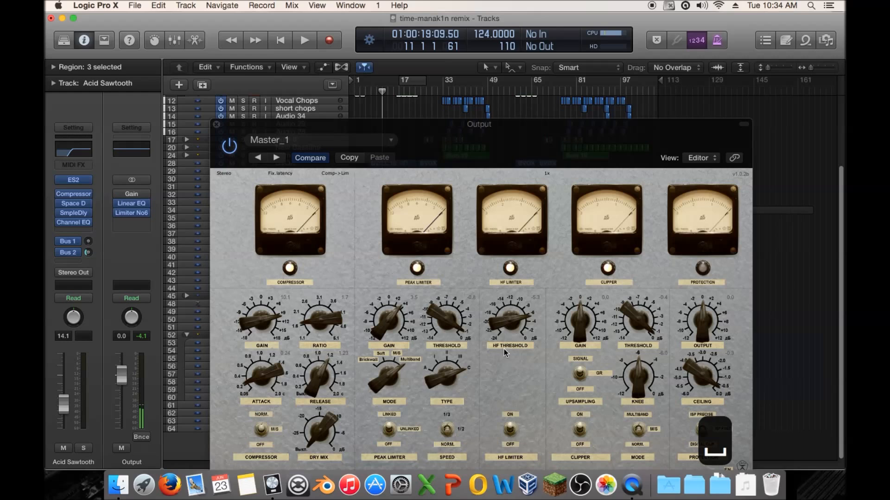
left_click_drag(463, 126, 453, 96)
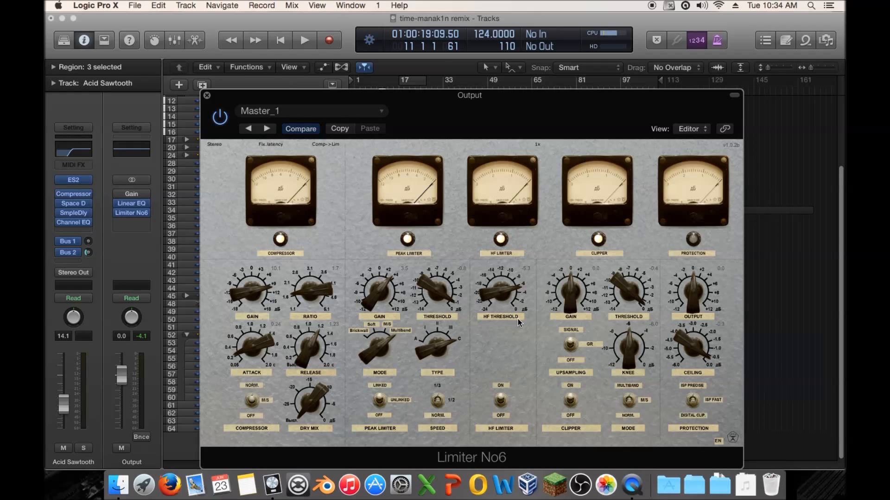
Step: Open the Output channel's Linear Phase EQ to view its bands, and close it
left_click(132, 204)
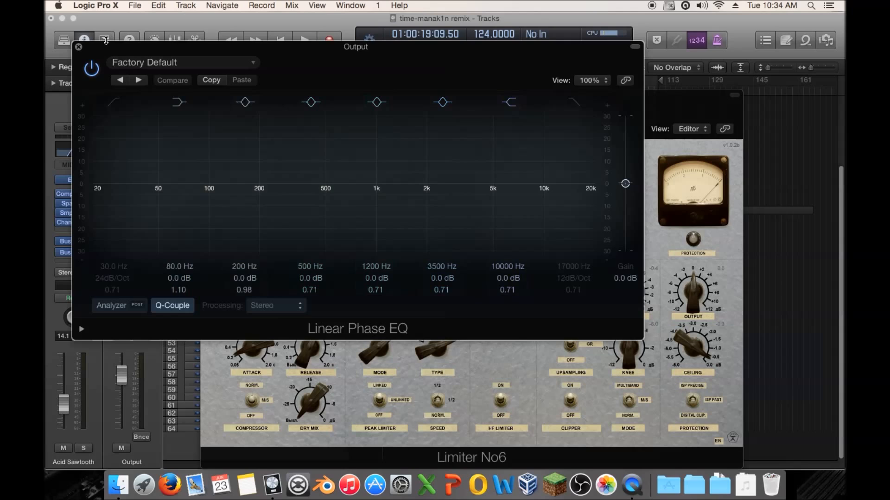
left_click(78, 47)
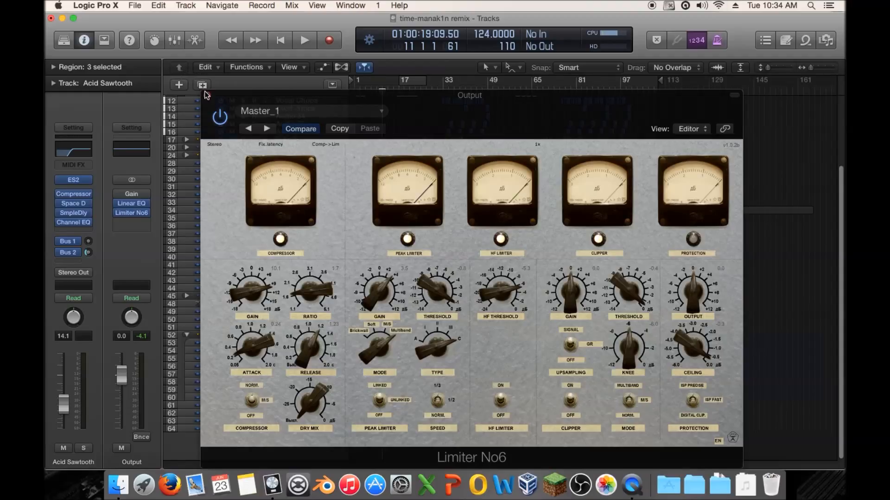
left_click_drag(204, 93, 361, 154)
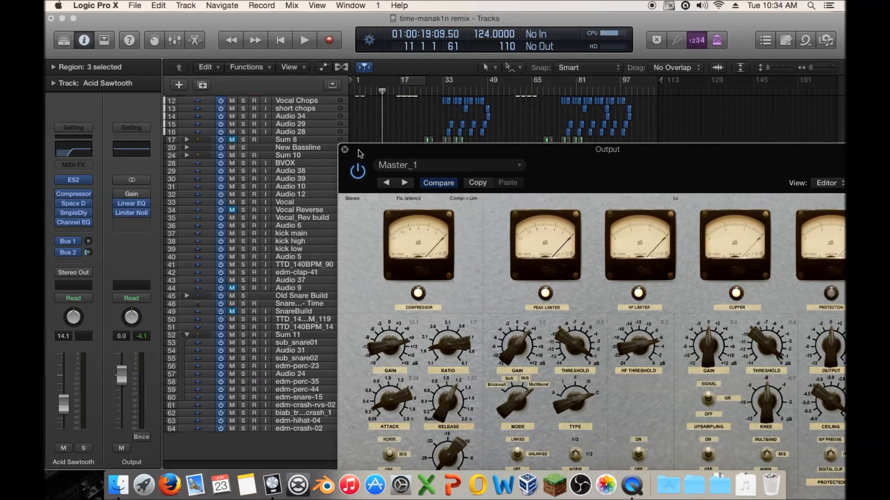
left_click_drag(374, 150, 338, 130)
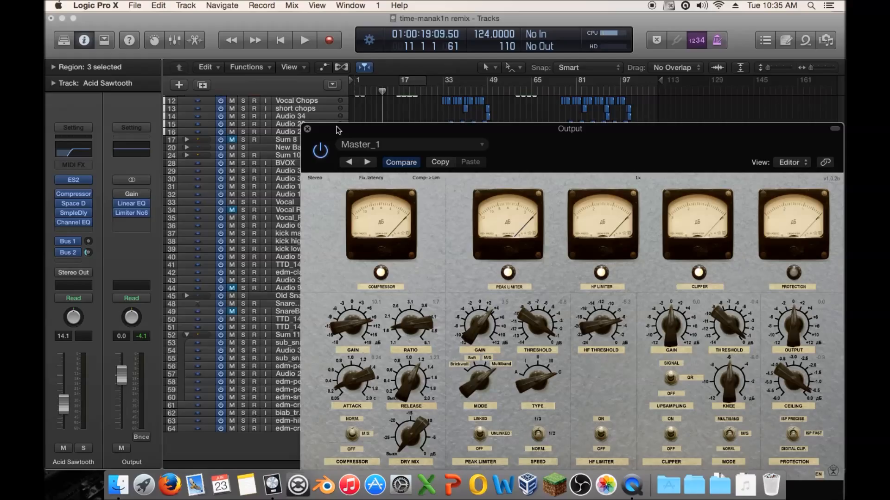
left_click_drag(337, 131, 477, 247)
scroll(356, 157, "up", 3)
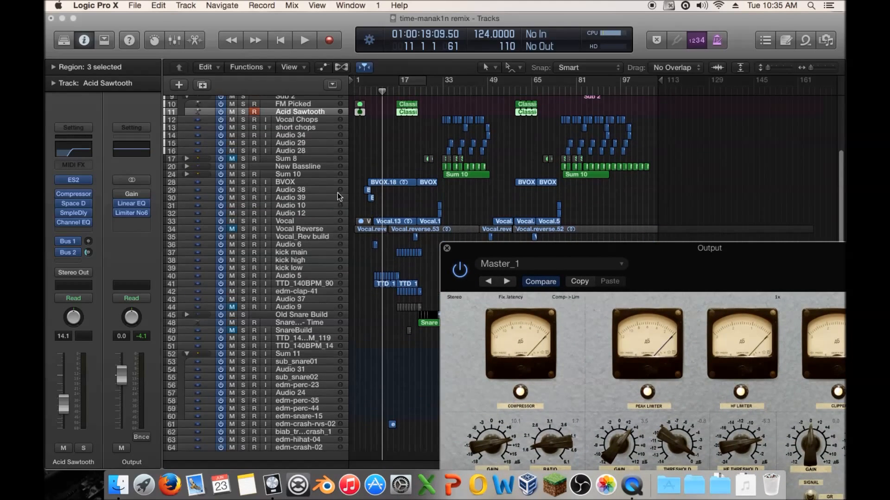
left_click_drag(515, 258, 392, 130)
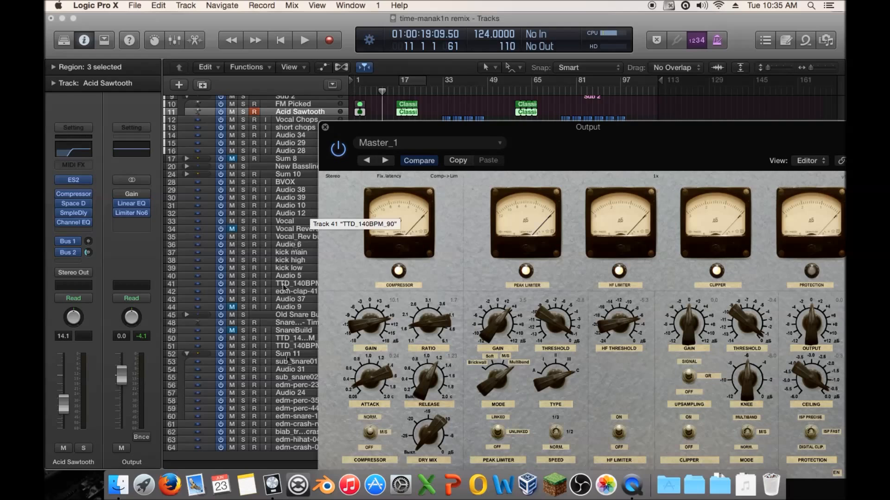
scroll(207, 166, "down", 2)
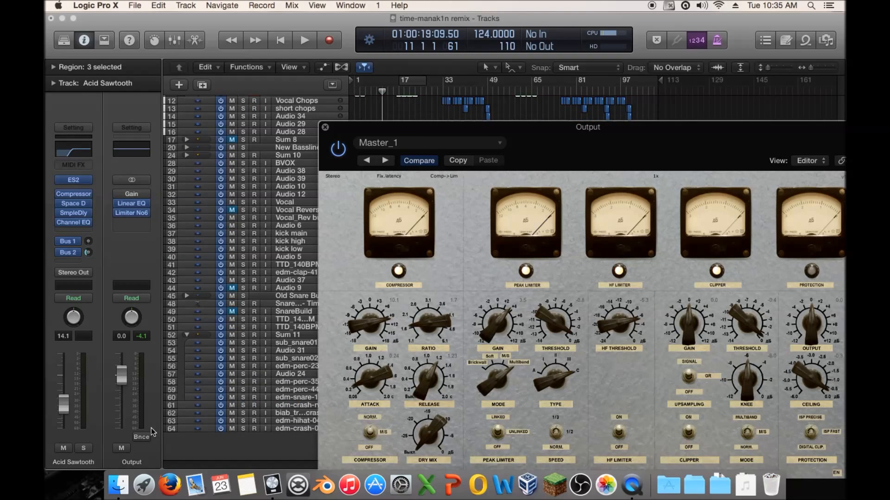
Step: Switch to Finder and preview the track 78. La Guitara from the Ibiza 2013 (Deluxe Edition) folder
left_click(116, 481)
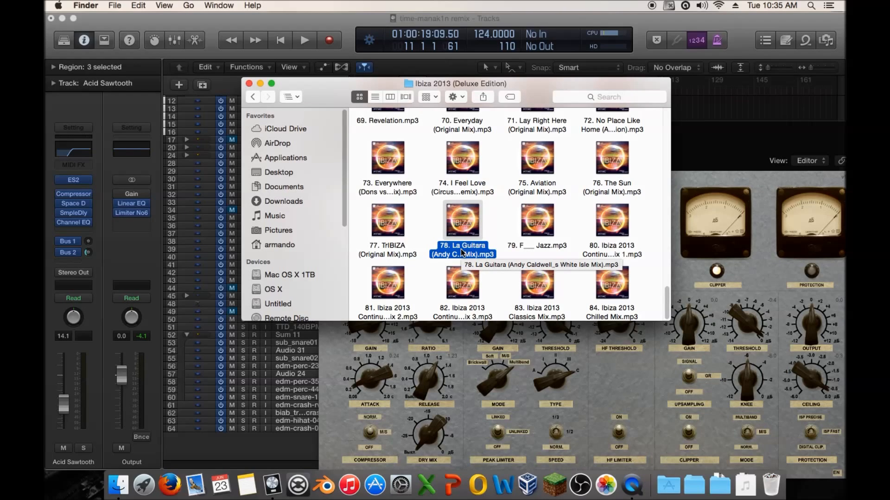
key("space")
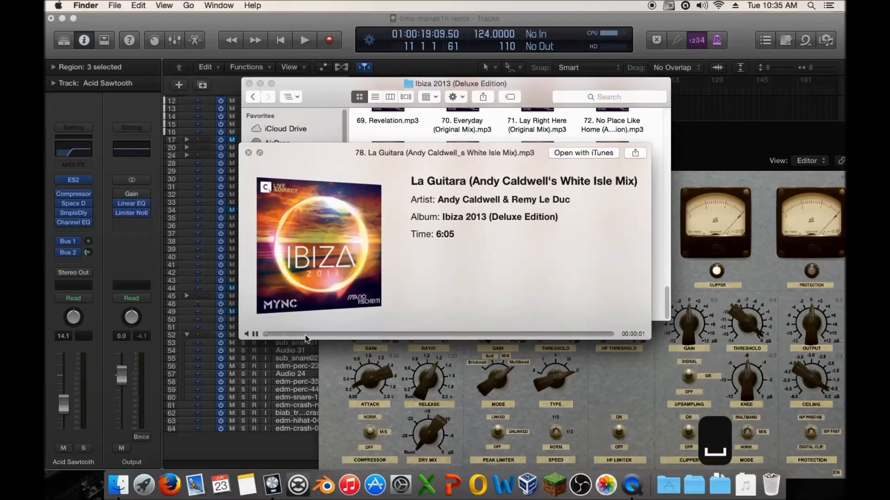
Step: Listen to several further sections of the La Guitara preview, stop it, and switch back to Logic Pro X
left_click(309, 335)
left_click(332, 334)
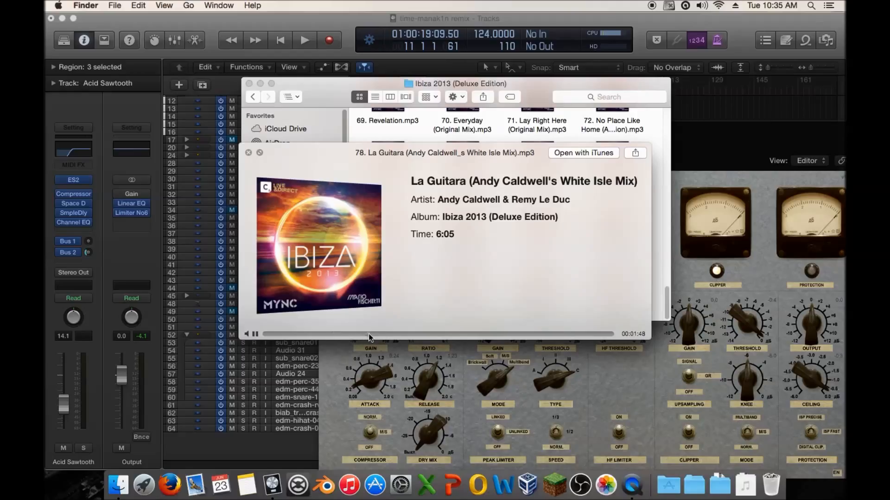
left_click(403, 334)
left_click(432, 334)
key("space")
left_click(340, 23)
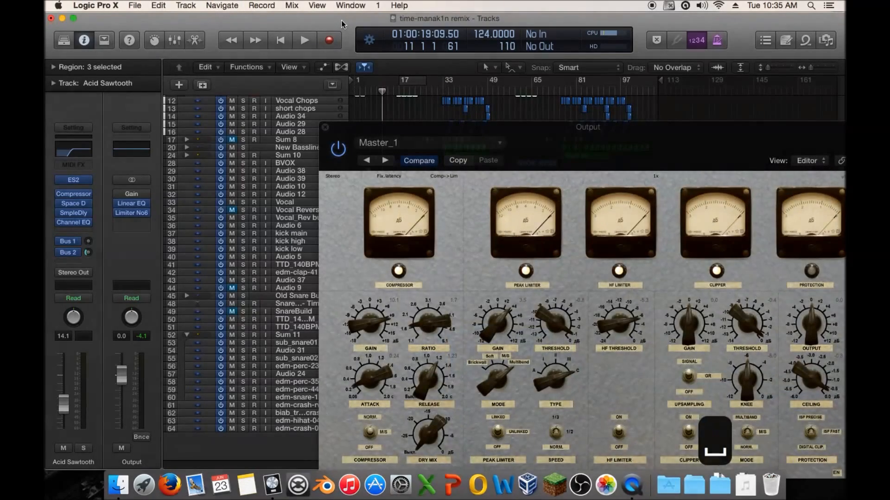
Step: Play the remix from around bar 17 to bar 21 with the Master_1 limiter preset active, watching the Output level
left_click_drag(347, 132, 490, 139)
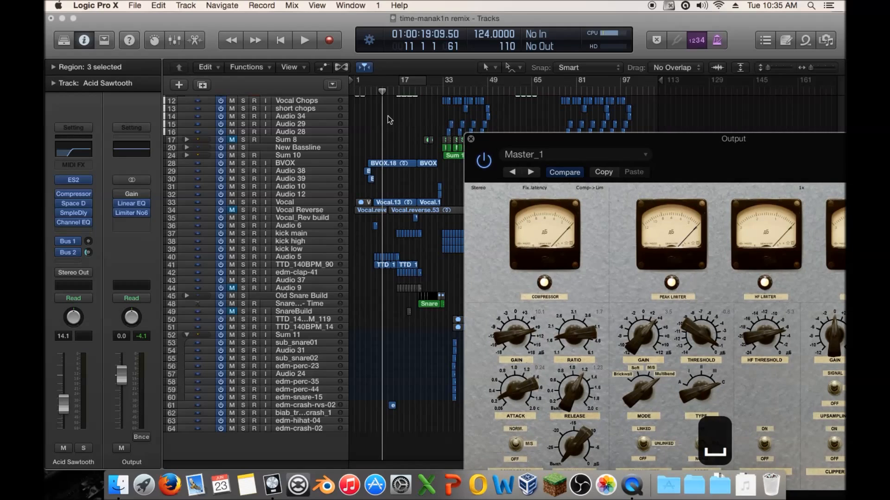
left_click(402, 91)
key("space")
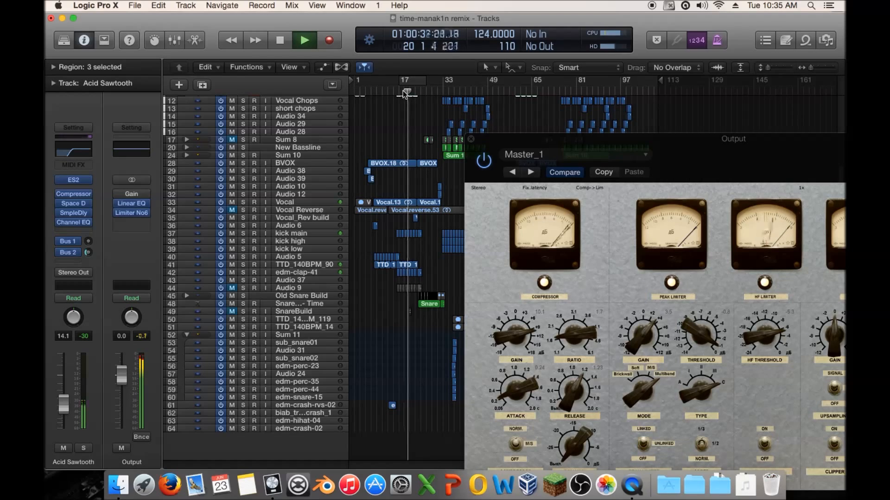
key("space")
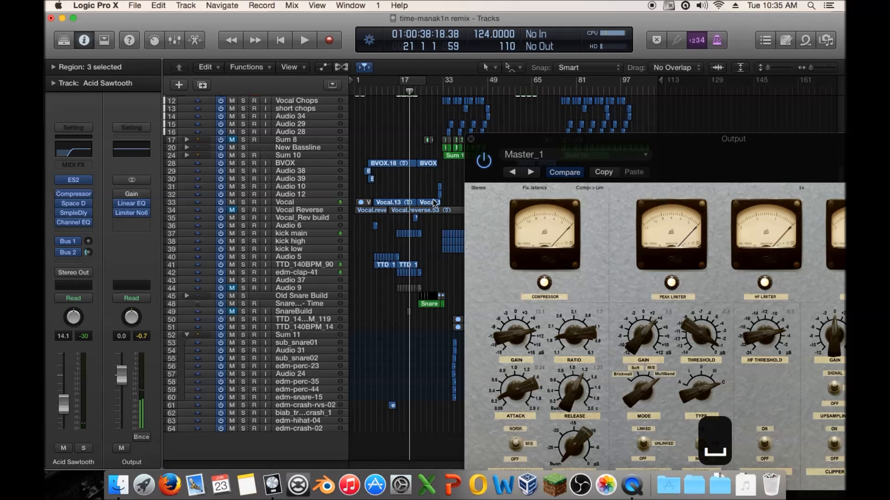
Step: Move the Limiter No6 window clear of the early bars and place the playhead at bar 8
left_click_drag(487, 144, 453, 126)
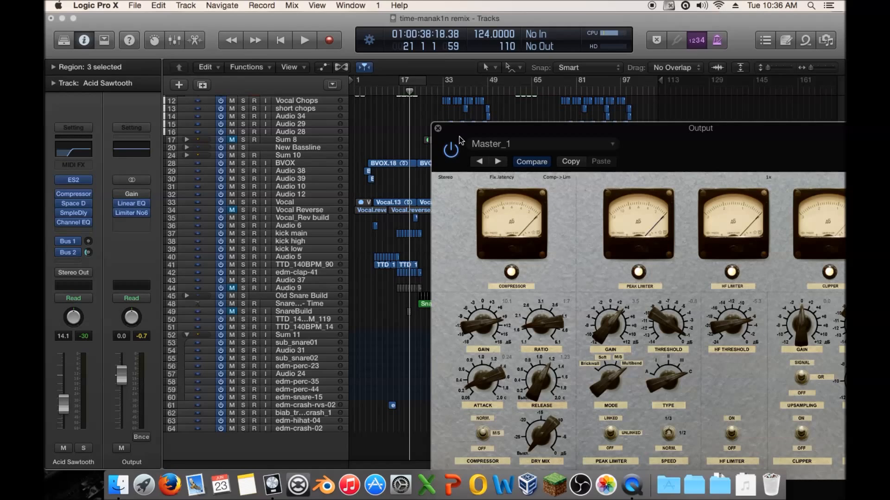
mouse_move(132, 209)
left_click_drag(480, 131, 546, 122)
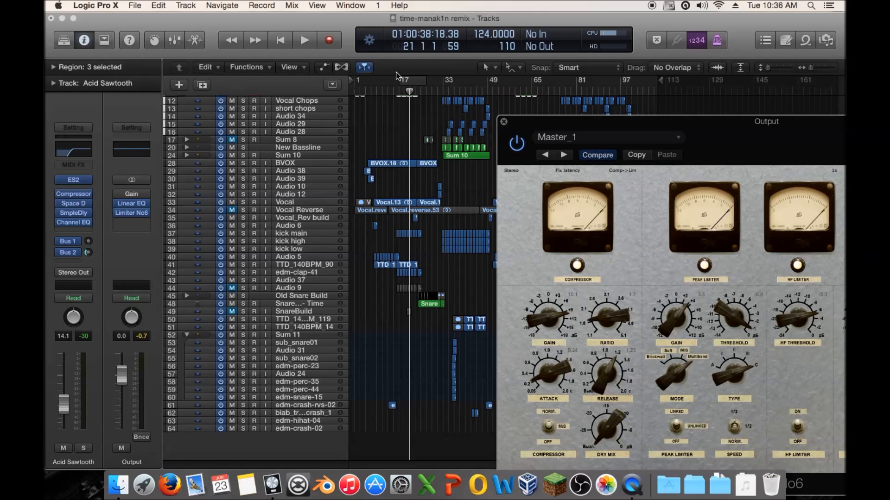
left_click(382, 88)
left_click_drag(382, 92, 374, 93)
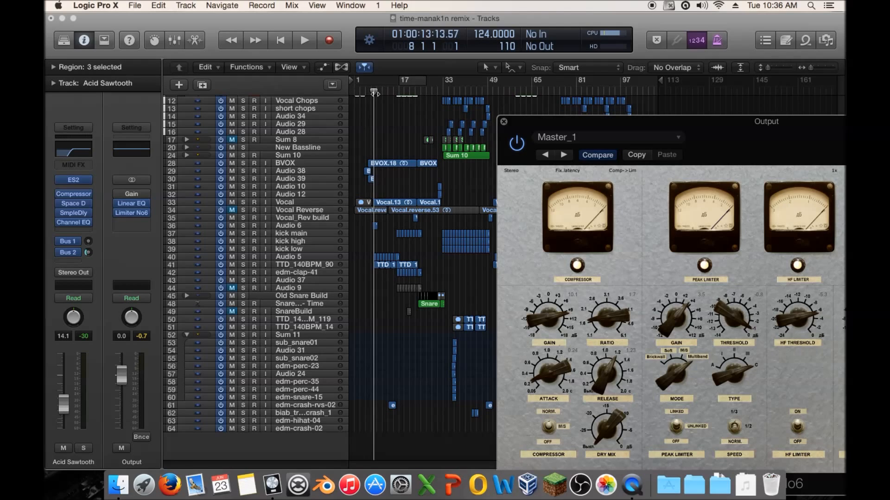
left_click(374, 93)
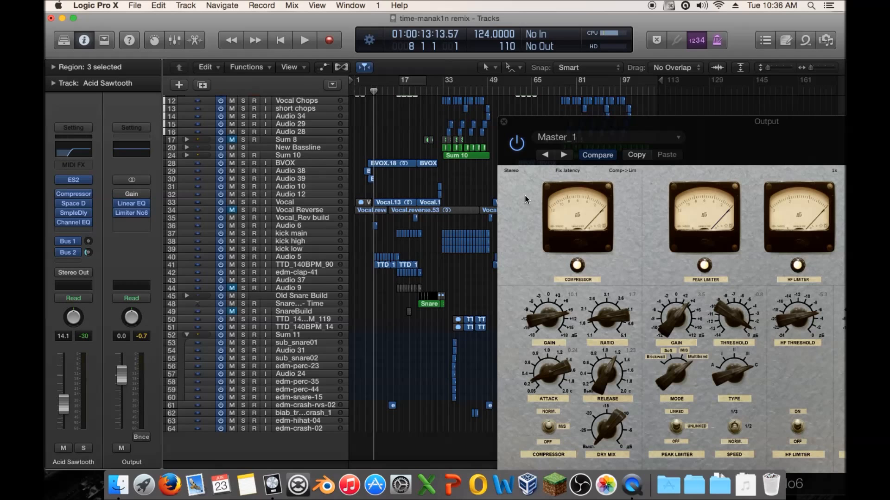
left_click_drag(524, 122, 452, 119)
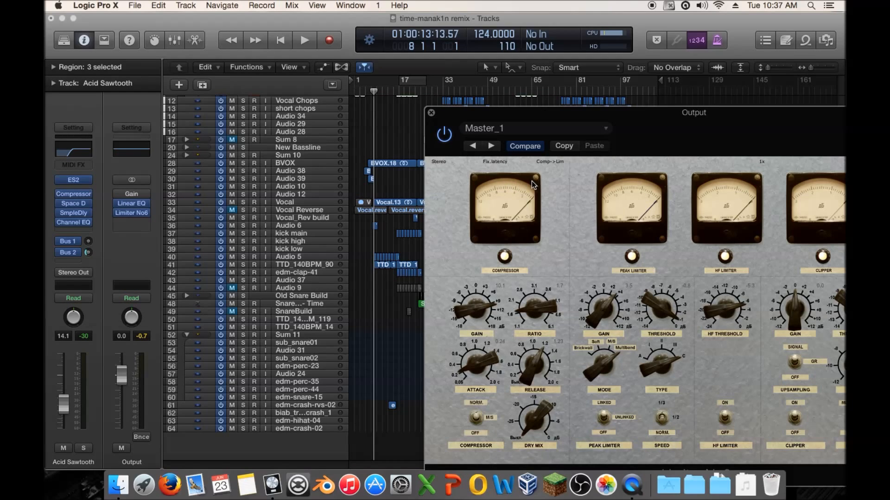
left_click_drag(650, 112, 558, 112)
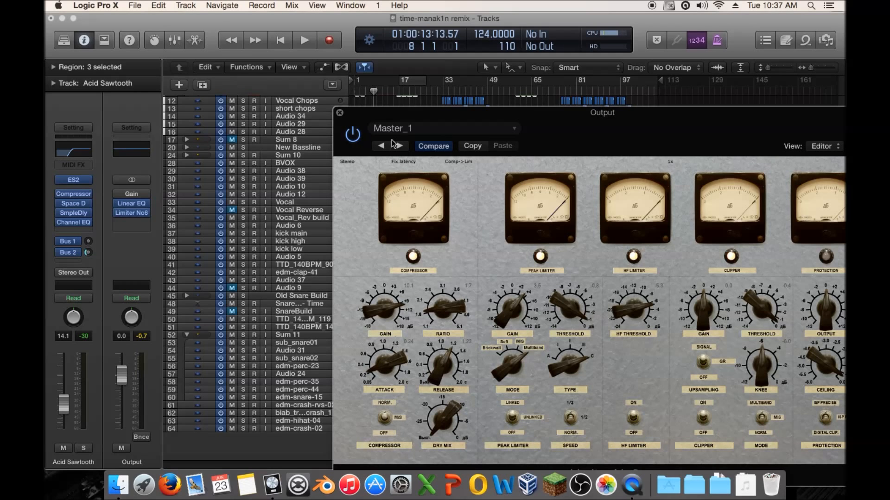
left_click_drag(441, 114, 615, 172)
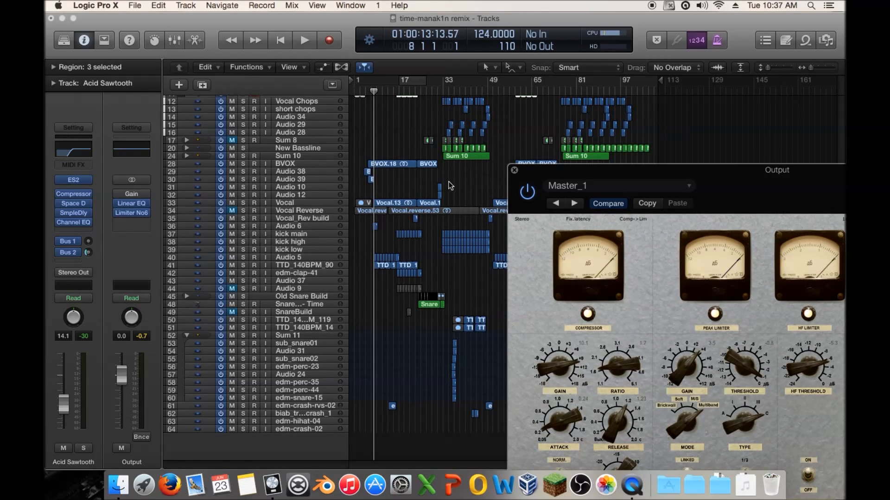
scroll(446, 172, "up", 5)
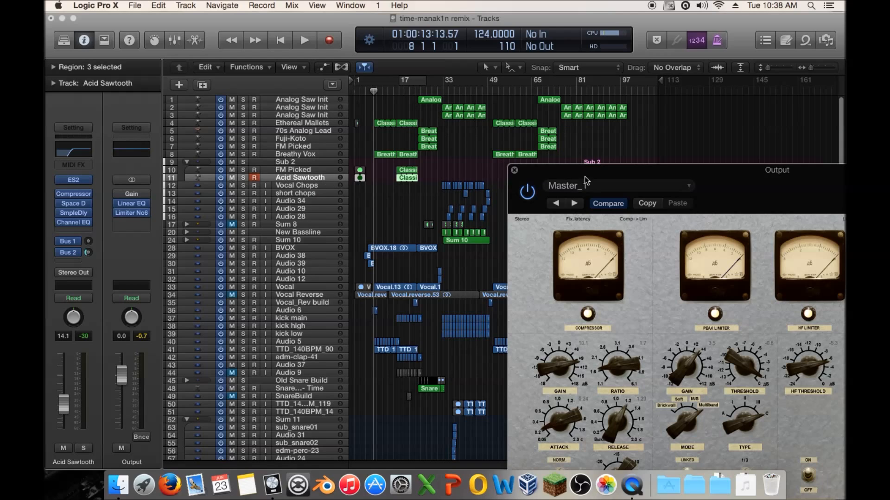
Step: Toggle the HF Limiter indicator in Limiter No6 twice, and play from bar 8 to watch the Output level
left_click_drag(585, 179, 205, 40)
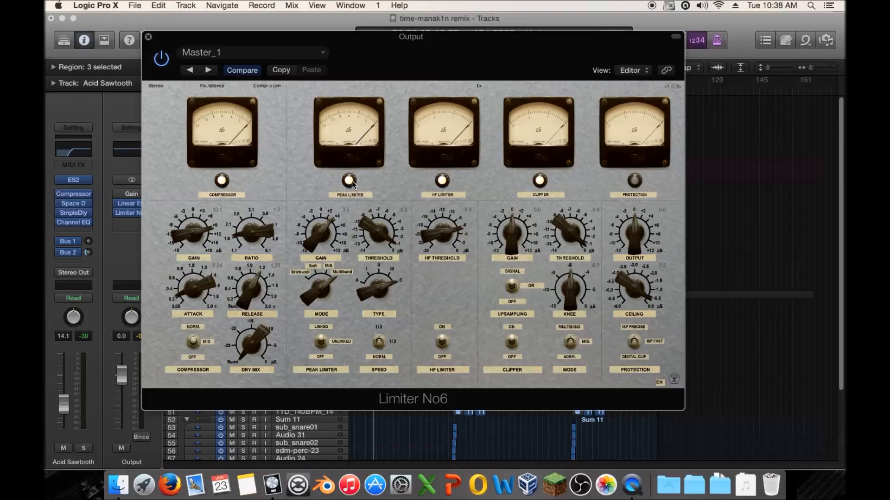
left_click(442, 180)
left_click(442, 180)
key("space")
left_click_drag(411, 36, 600, 36)
key("space")
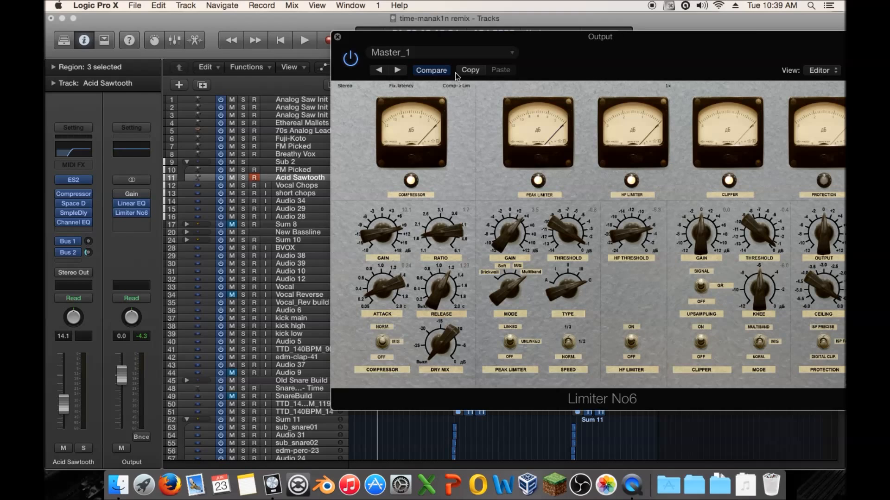
Step: Play short passages around bars 11, 18 and 35 to compare Output peaks, and examine Limiter No6's Ceiling setting
left_click_drag(465, 42, 435, 64)
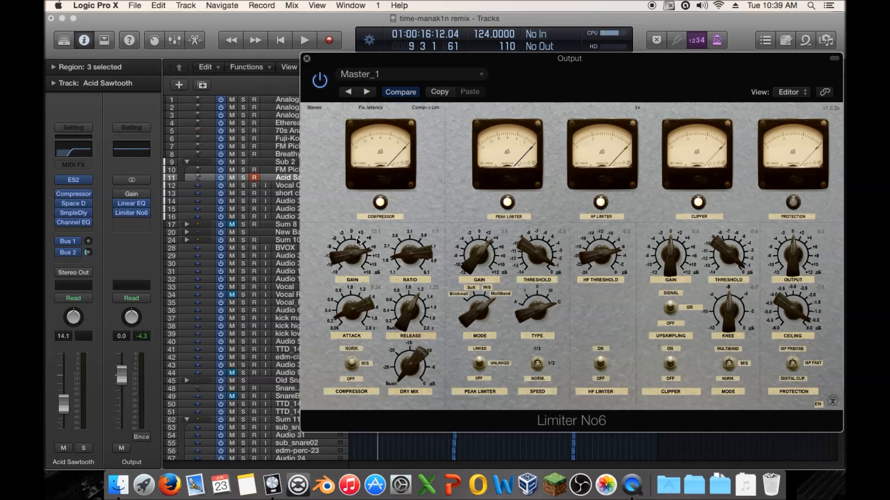
left_click_drag(388, 65, 562, 92)
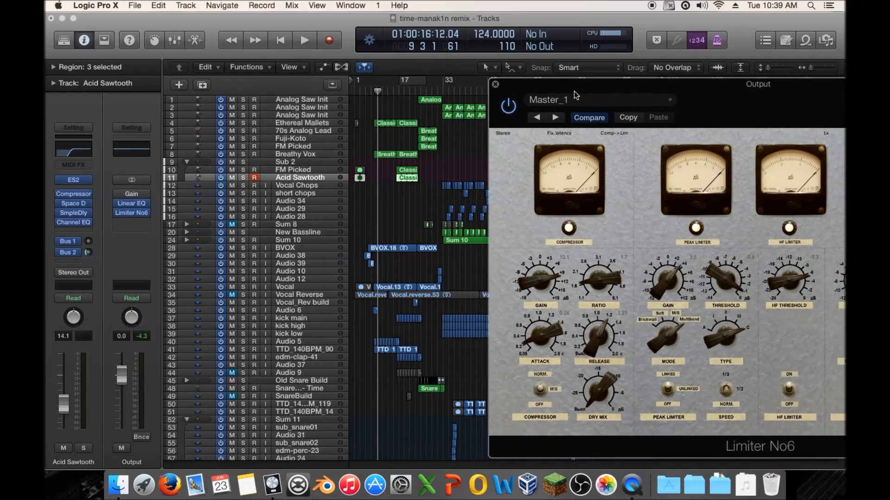
left_click(383, 93)
key("space")
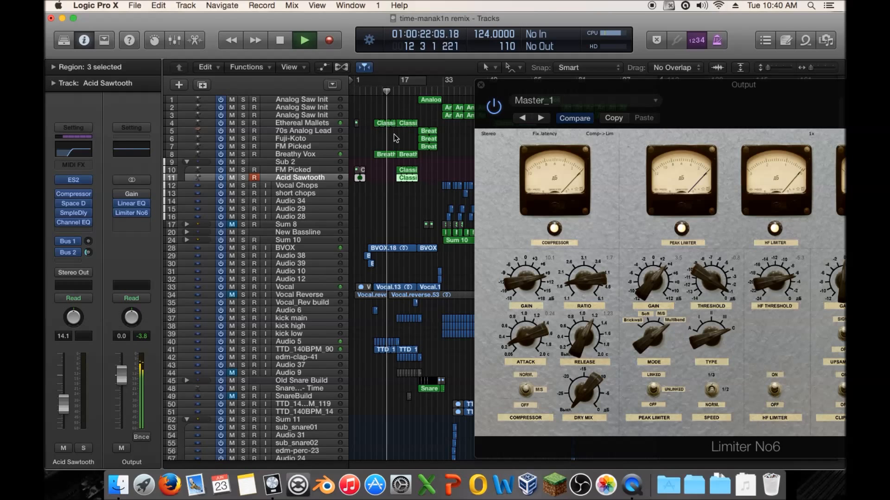
key("space")
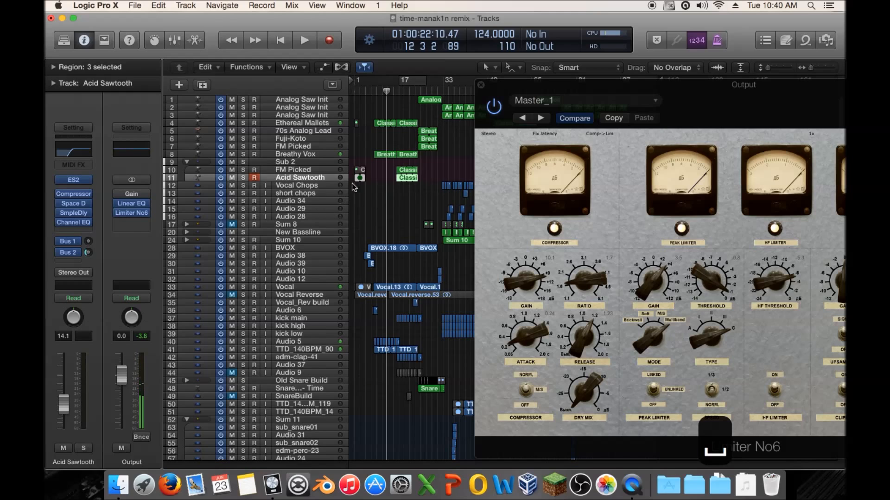
double_click(401, 94)
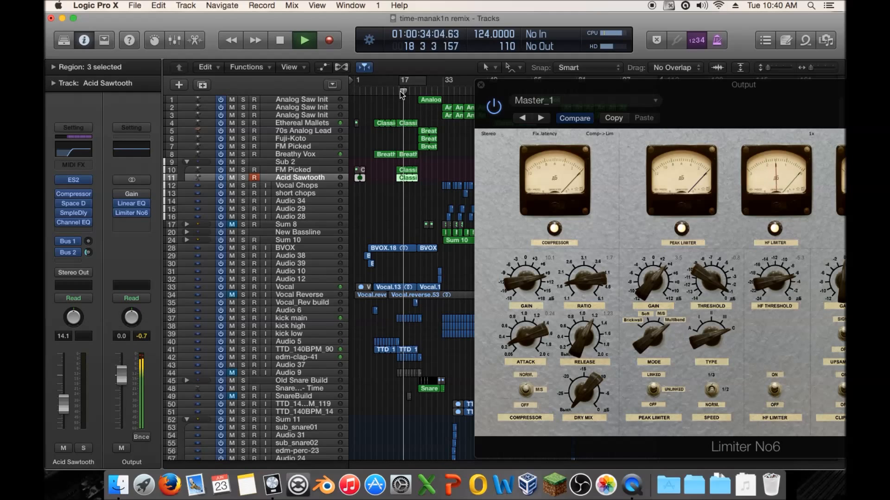
key("space")
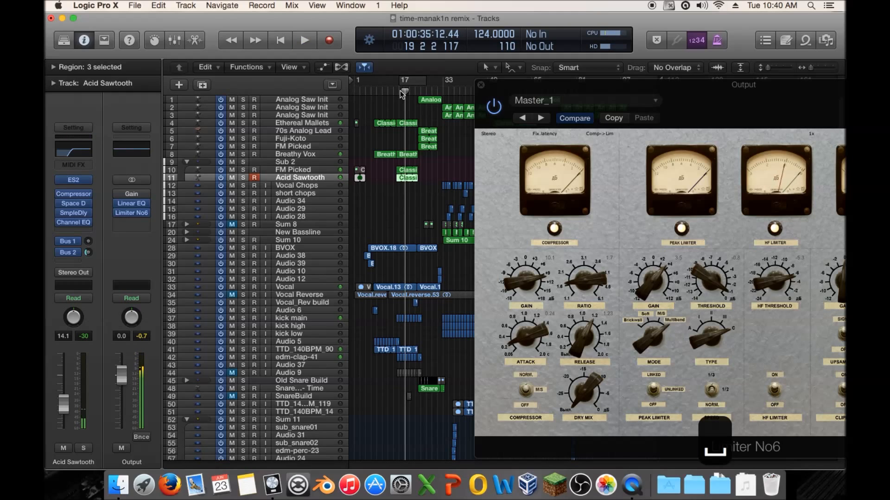
double_click(447, 90)
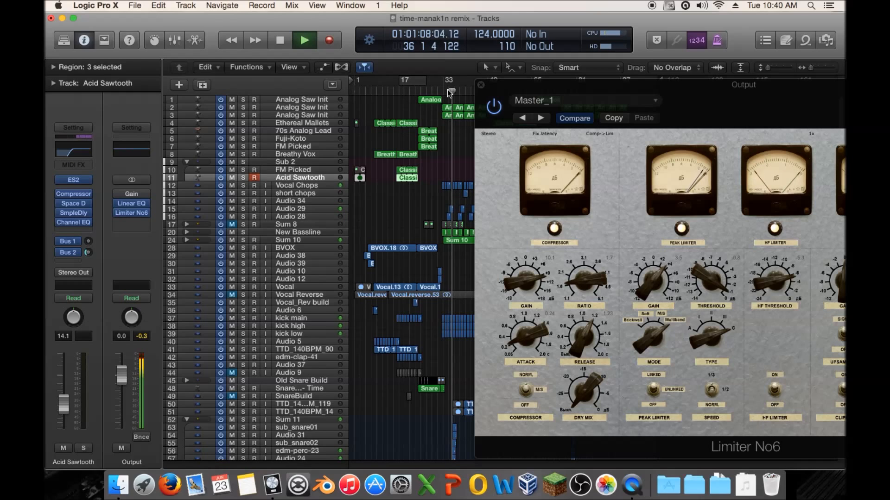
key("space")
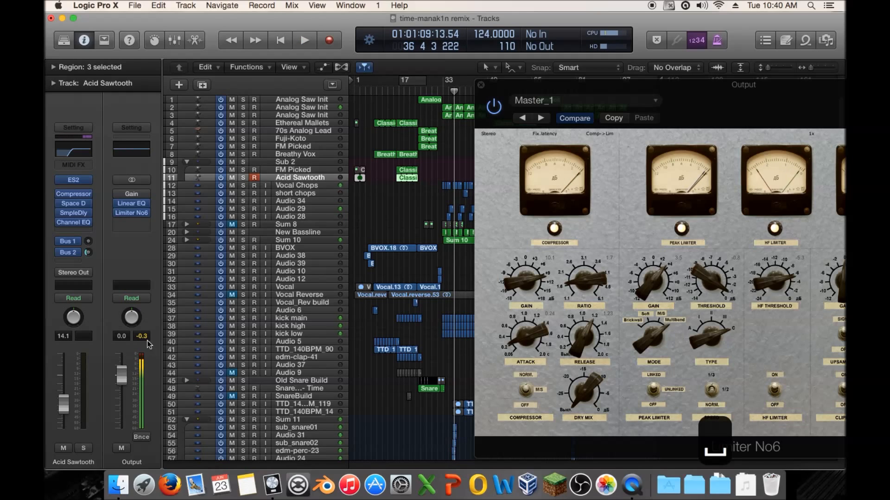
left_click_drag(564, 89, 369, 59)
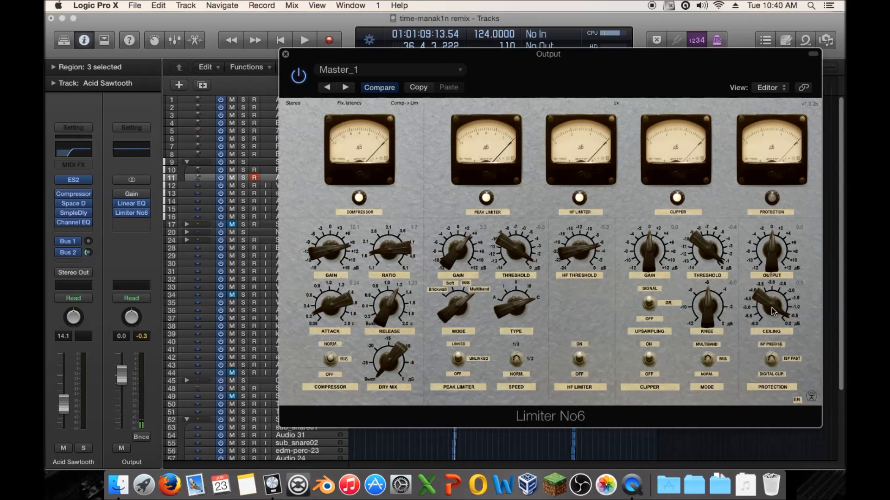
Step: Create a cycle range over the drop and adjust its edges to run from 32 3 1 to 40 3 1
left_click_drag(309, 63, 505, 125)
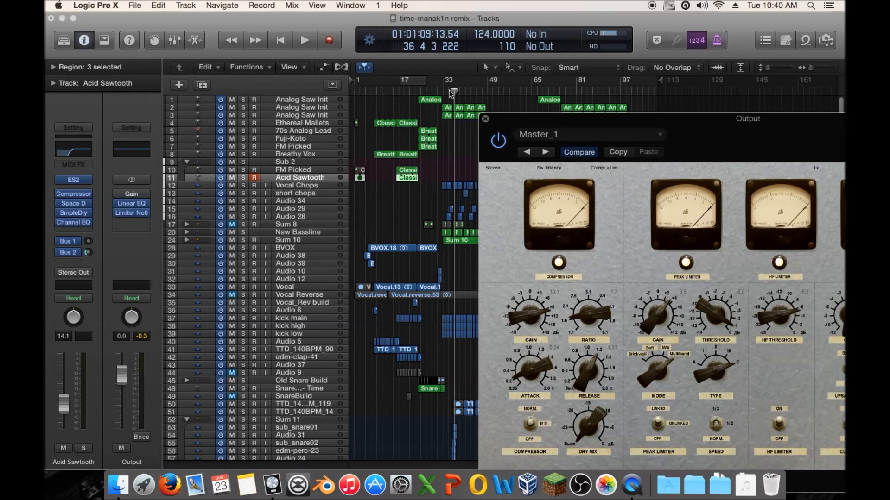
left_click_drag(444, 80, 471, 79)
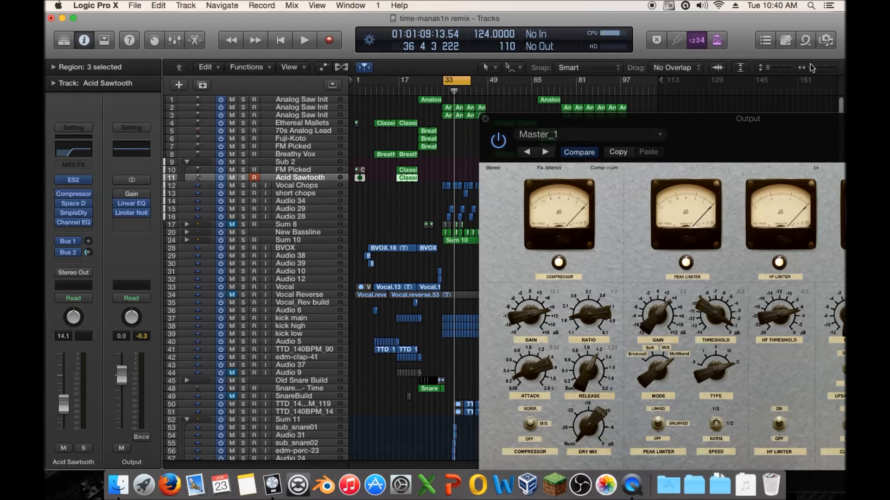
left_click_drag(810, 68, 815, 67)
scroll(639, 87, "right", 5)
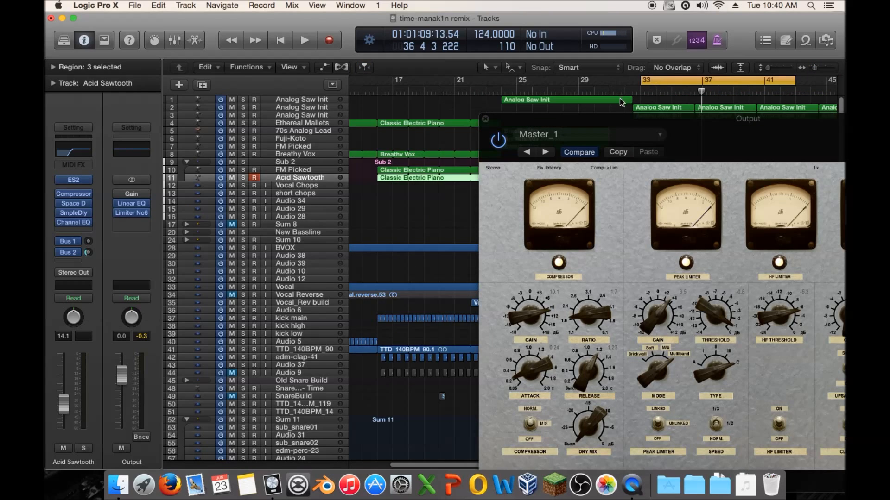
left_click_drag(660, 81, 651, 81)
left_click_drag(786, 80, 757, 80)
Step: Bring the full Limiter No6 window into view and set its oversampling factor to 4x
left_click_drag(652, 123, 424, 60)
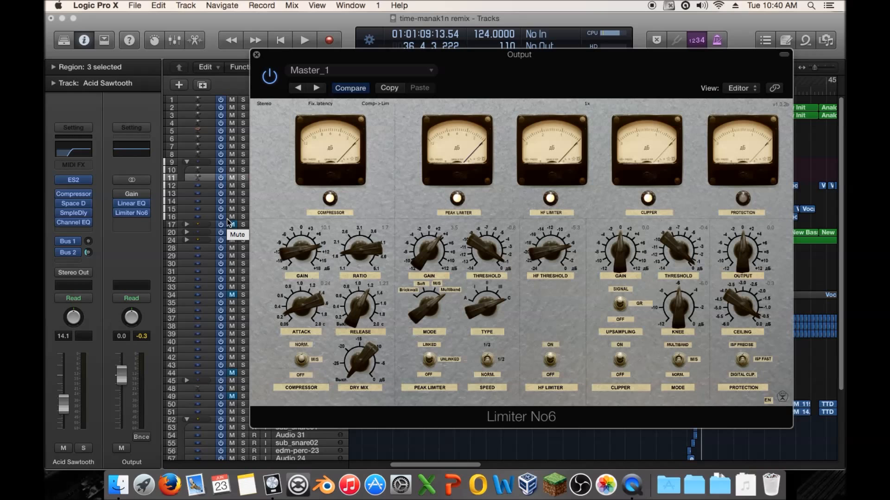
left_click_drag(410, 56, 431, 78)
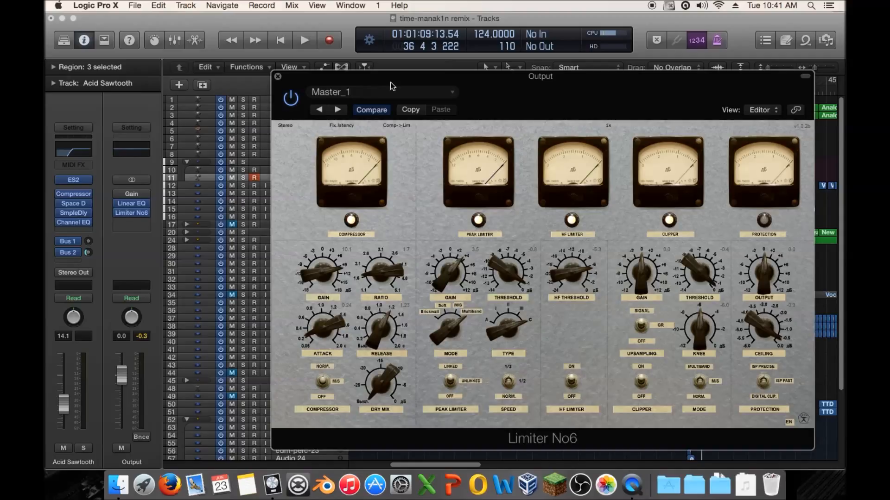
left_click_drag(391, 82, 340, 198)
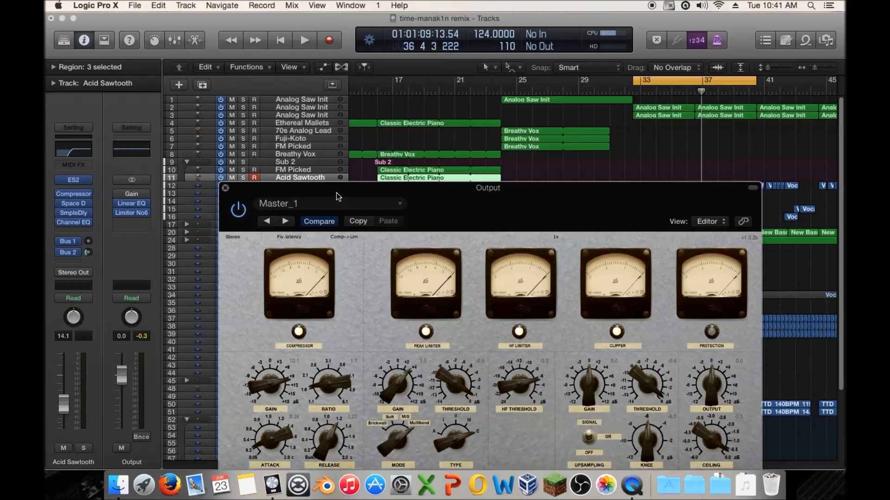
left_click_drag(338, 197, 351, 94)
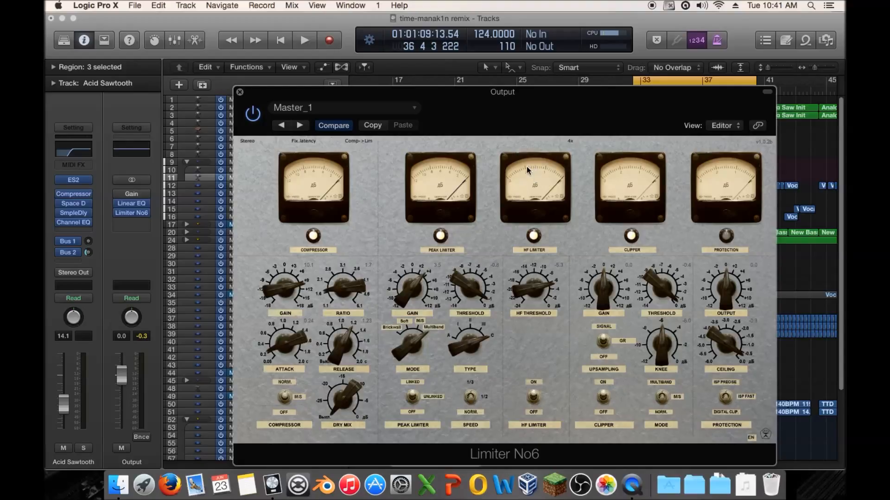
Step: Open the CPU/HD load meter to check the processing load, and close it
double_click(616, 33)
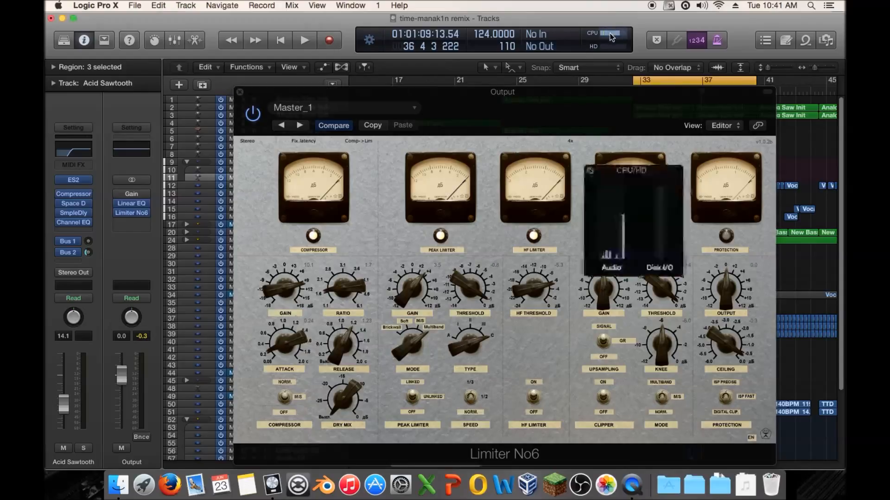
left_click(591, 173)
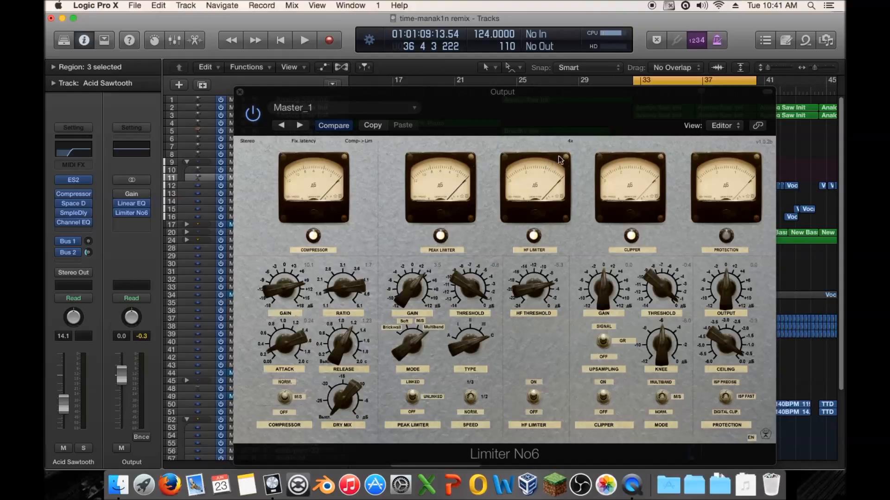
left_click(571, 145)
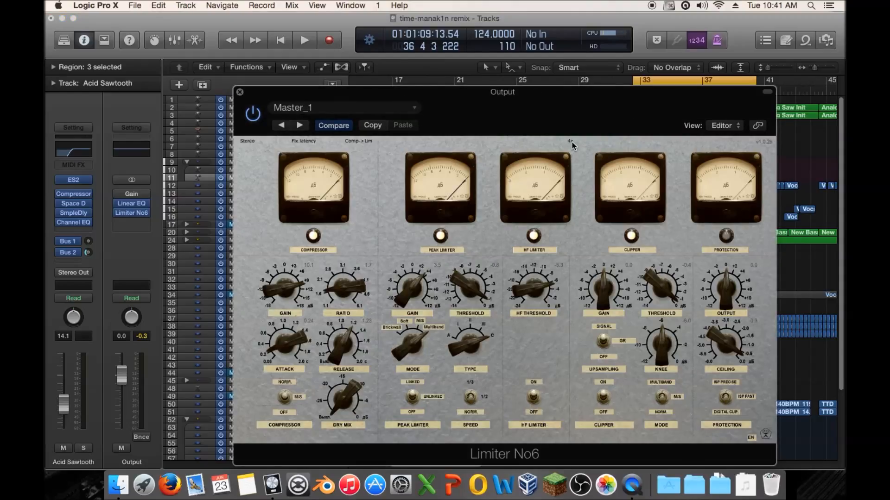
Step: Open the bounce settings for the cycled drop to examine the options, and close them without bouncing
key("super+b")
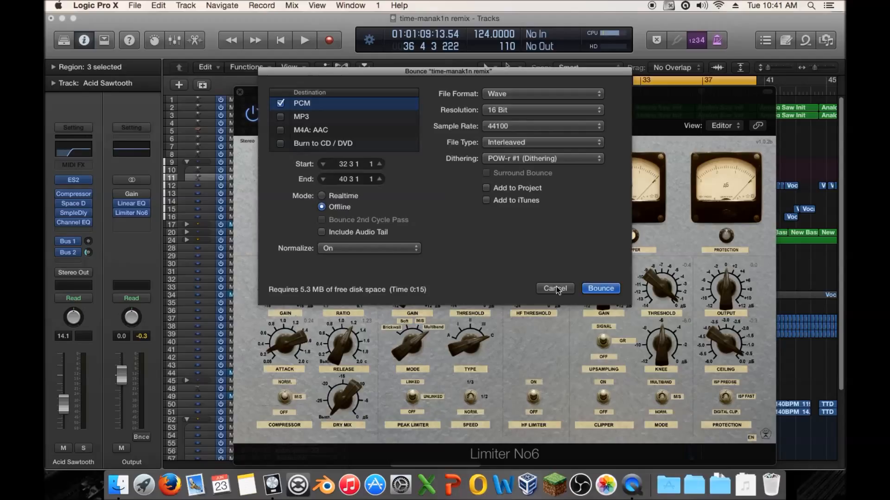
left_click(556, 288)
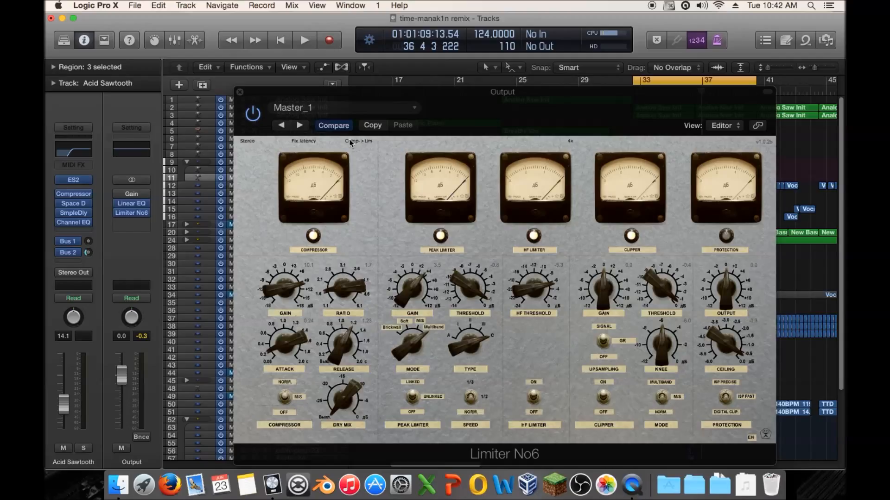
Step: Raise Limiter No6's compressor gain to 13.7 and adjust the peak limiter's threshold and gain while the cycled drop plays
key("space")
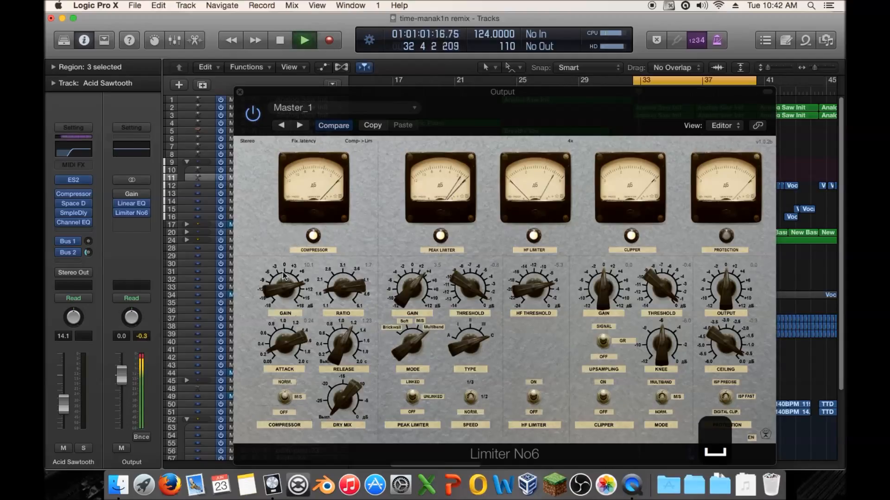
left_click_drag(273, 297, 272, 281)
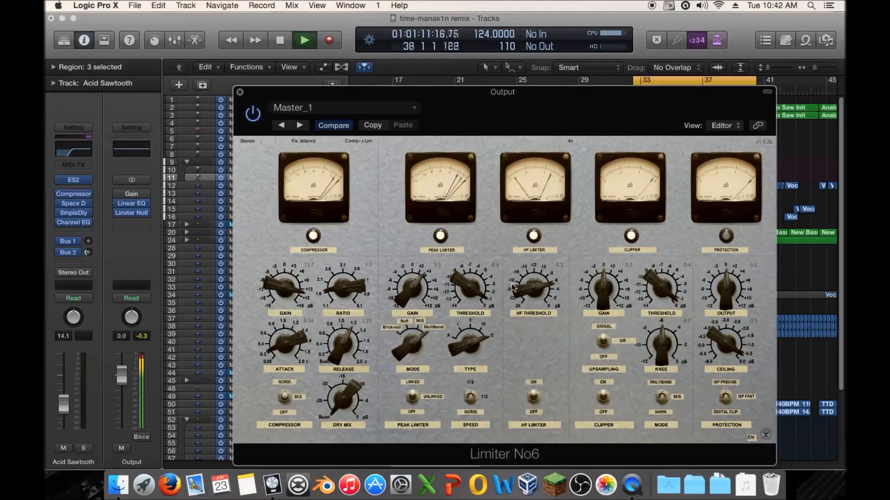
left_click_drag(458, 276, 409, 283)
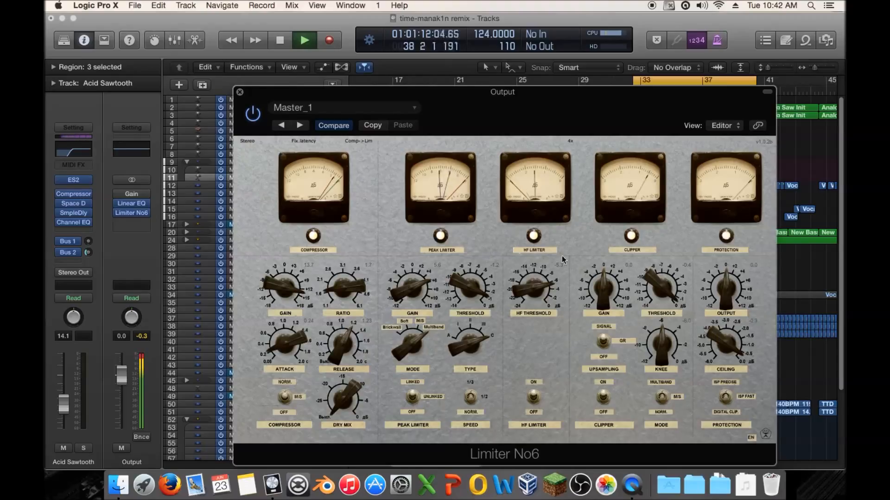
key("space")
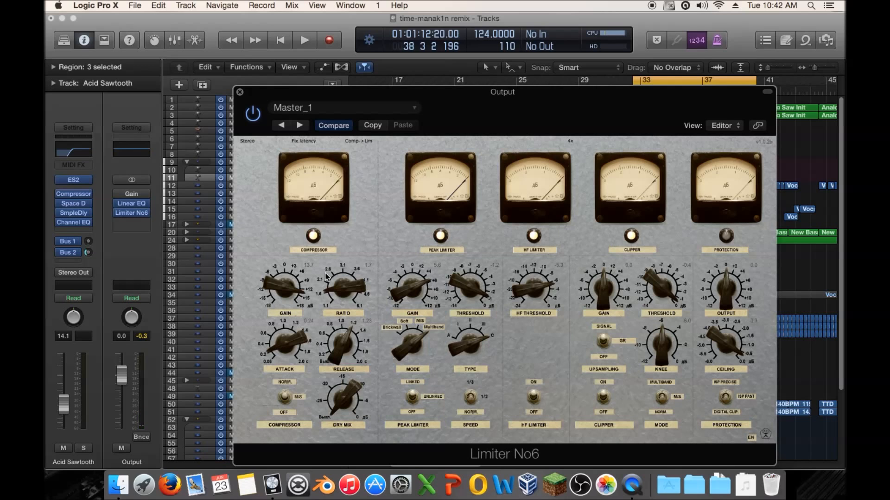
Step: Preview the La Guitara reference track in Finder, and return to Logic Pro X to play the start of the drop for comparison
left_click(116, 484)
key("space")
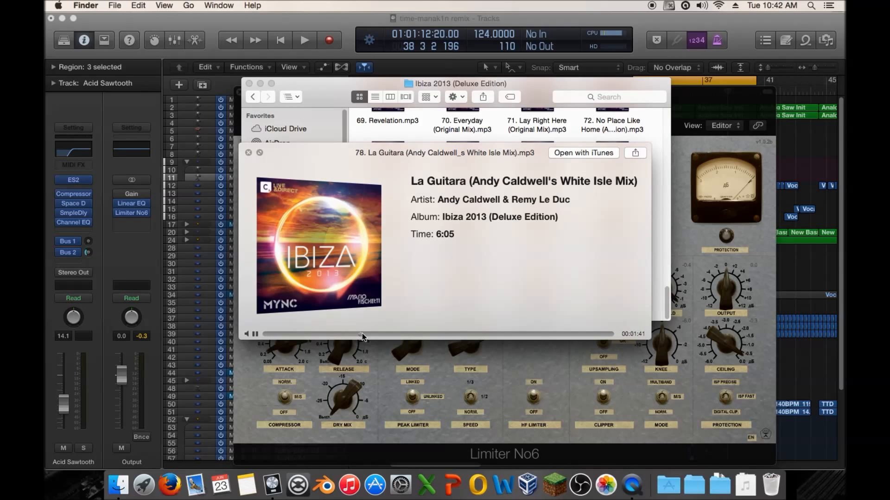
key("space")
left_click(519, 352)
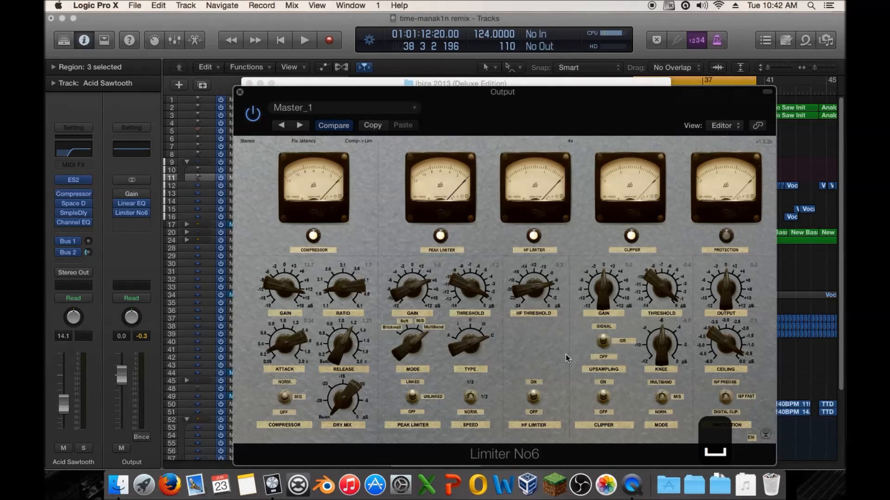
key("space")
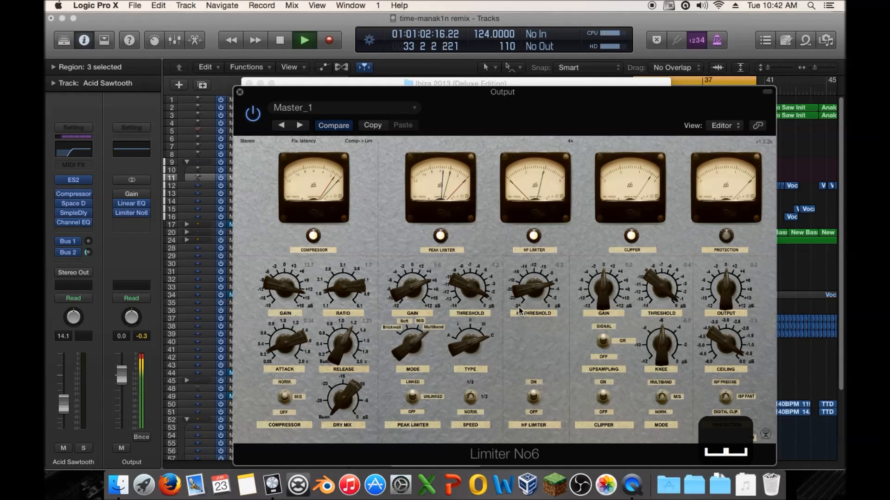
key("space")
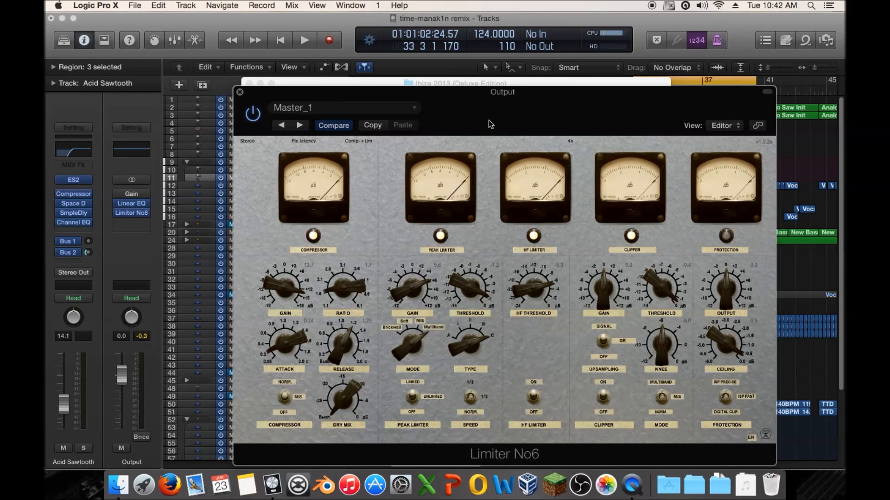
Step: Move the limiter window aside, preview La Guitara in Finder from about 1:35, and compare it with the drop in Logic Pro X
left_click_drag(458, 103, 541, 139)
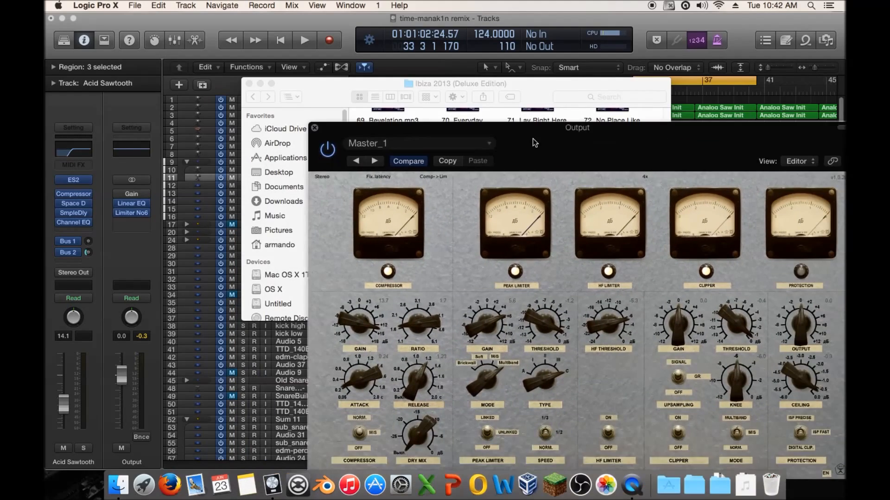
left_click(531, 93)
mouse_move(466, 238)
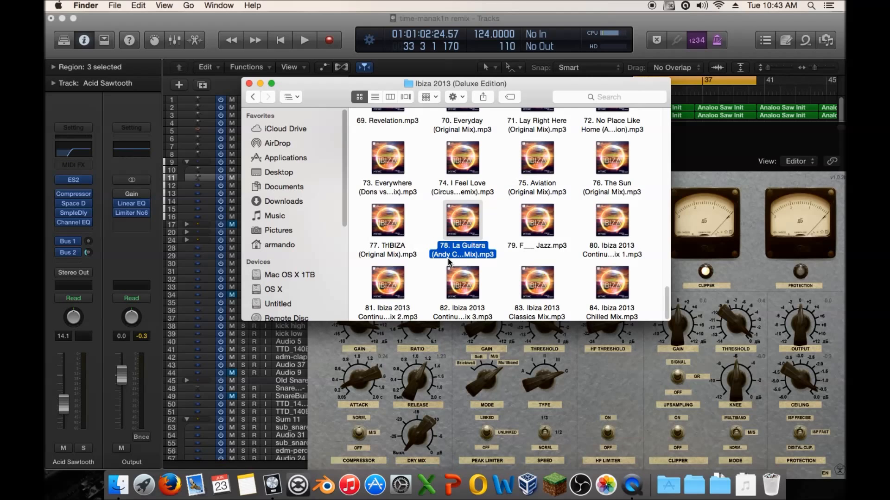
key("space")
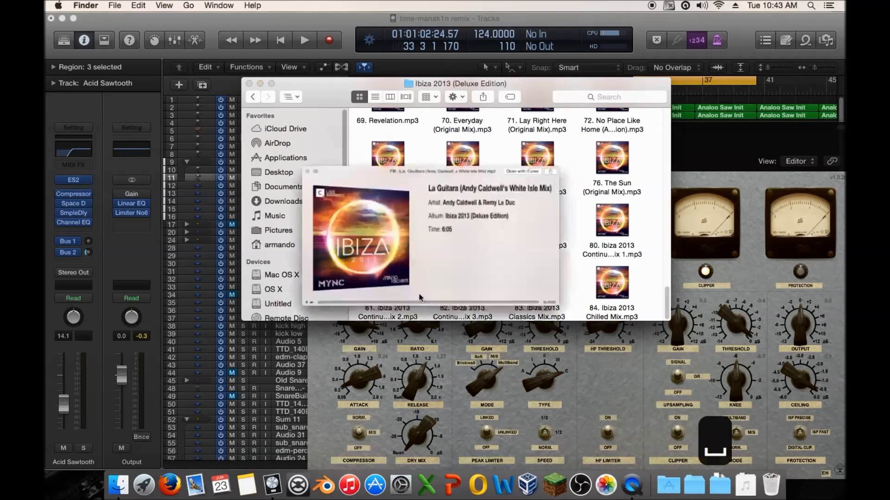
left_click_drag(398, 332, 364, 334)
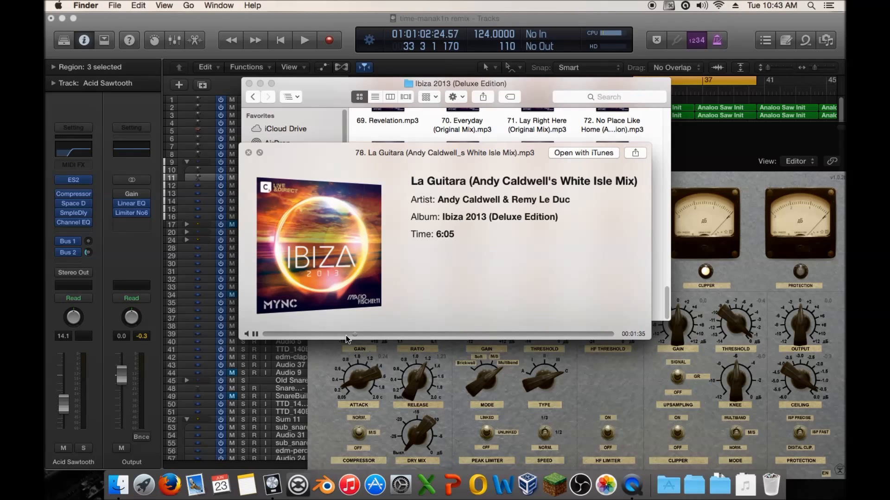
key("space")
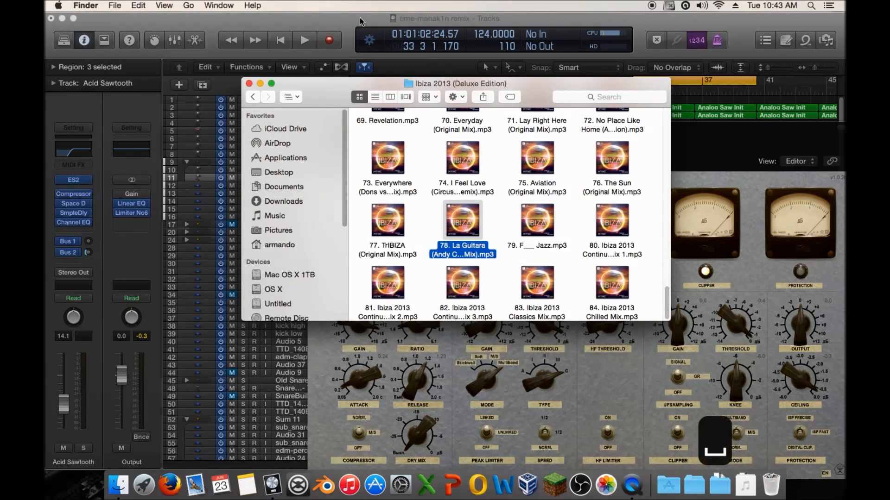
left_click(379, 19)
key("space")
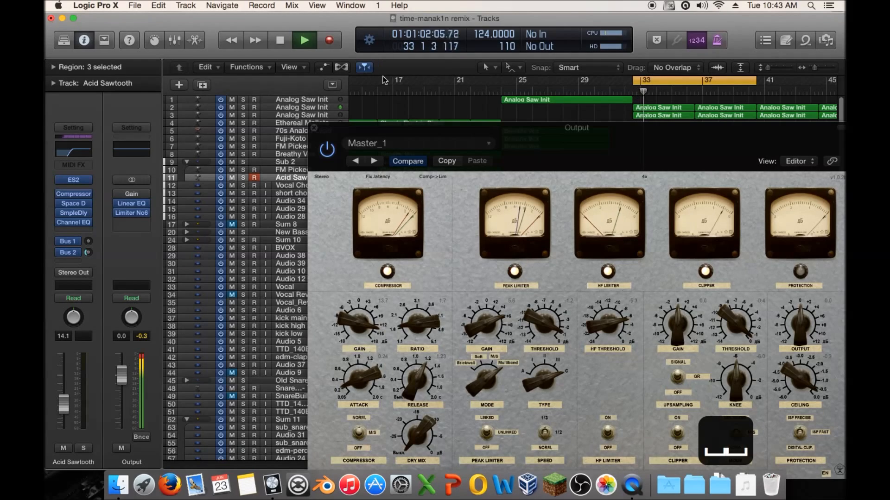
key("space")
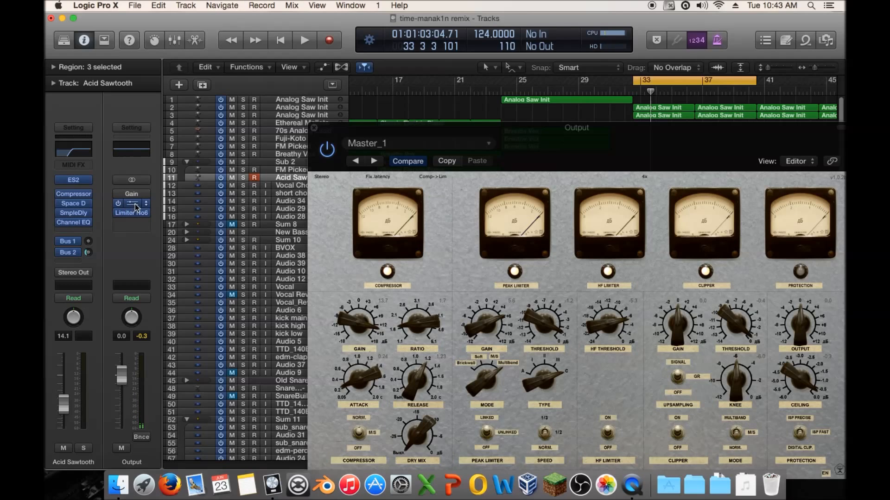
Step: Bring the full Limiter No6 window back into view, play the drop, and turn off the HF limiter section
left_click_drag(538, 140, 464, 94)
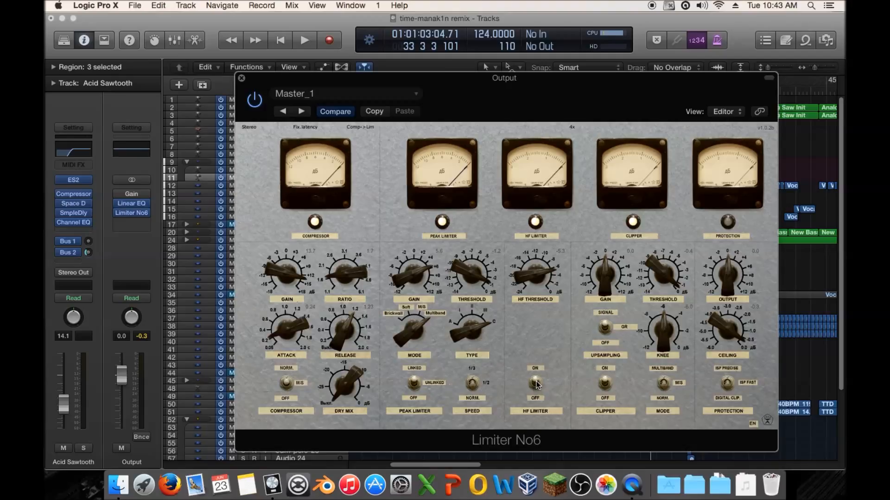
key("space")
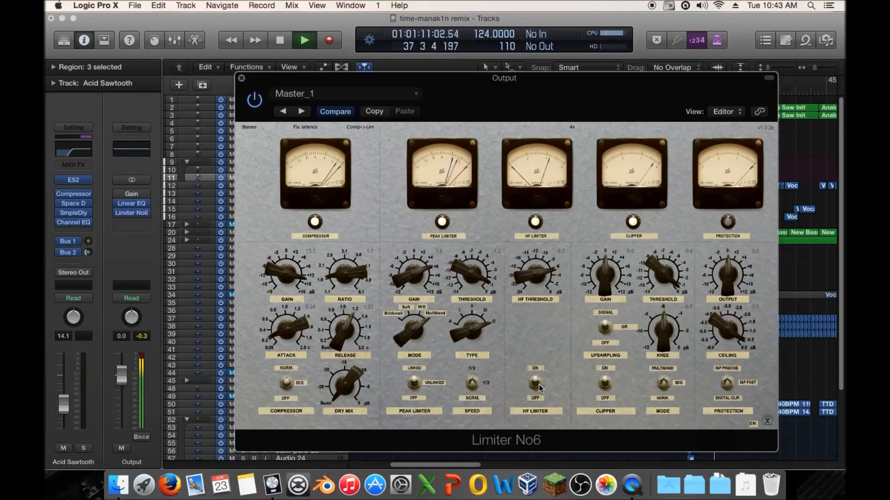
key("space")
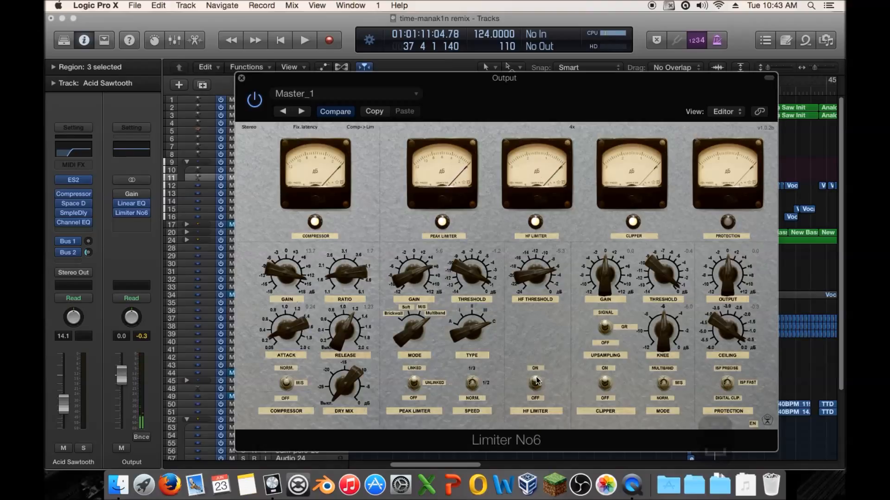
left_click(535, 383)
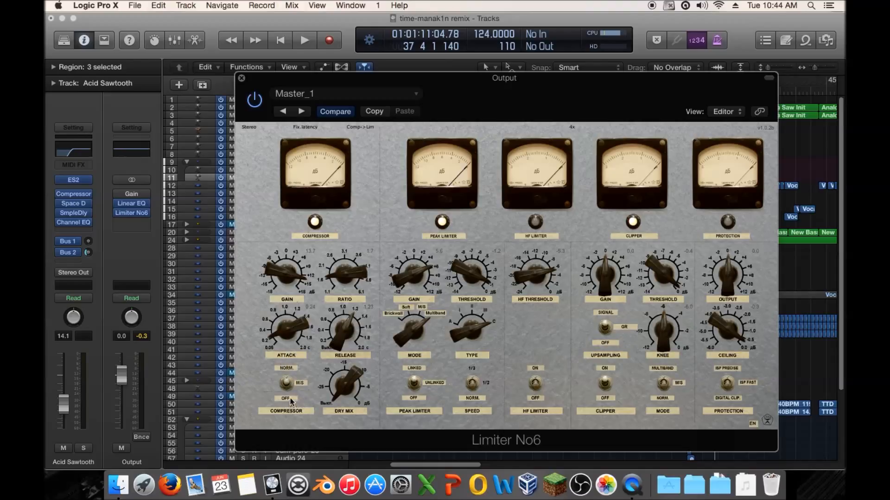
Step: Cycle the compressor section through its Norm, M/S and Off modes, and play the drop to watch its meter
left_click(287, 384)
left_click(288, 386)
left_click(288, 384)
left_click(289, 386)
left_click(289, 385)
key("space")
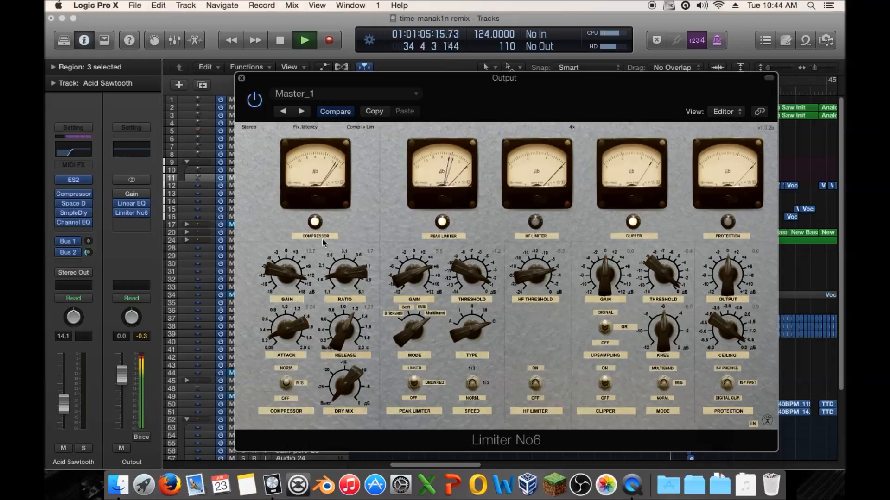
key("space")
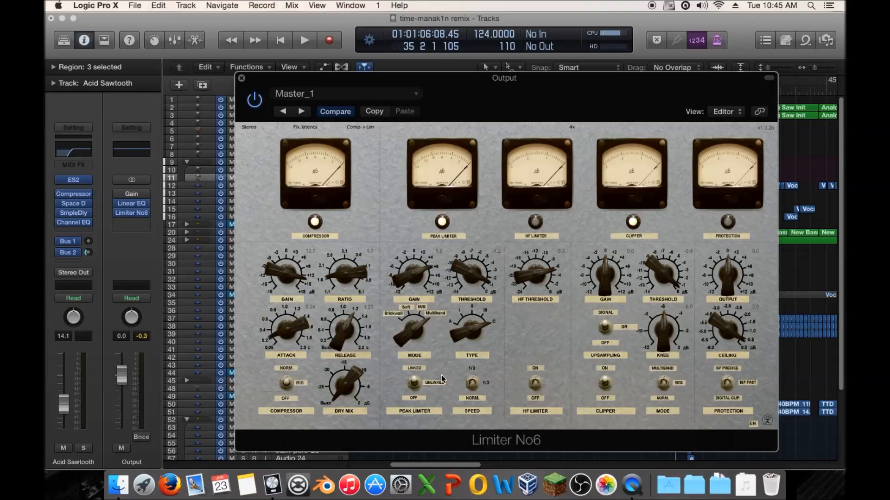
Step: Cycle the peak limiter's switch through its Linked, Unlinked and Off settings
left_click(414, 385)
left_click(415, 386)
double_click(416, 387)
Step: Set the peak limiter mode to Brickwall, and step it through Soft and M/S to Multiband while the drop plays
left_click_drag(416, 332, 413, 411)
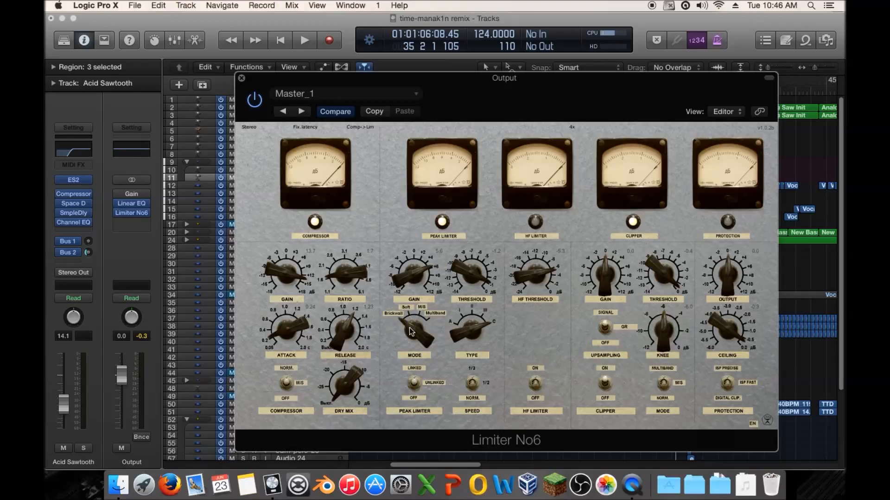
key("space")
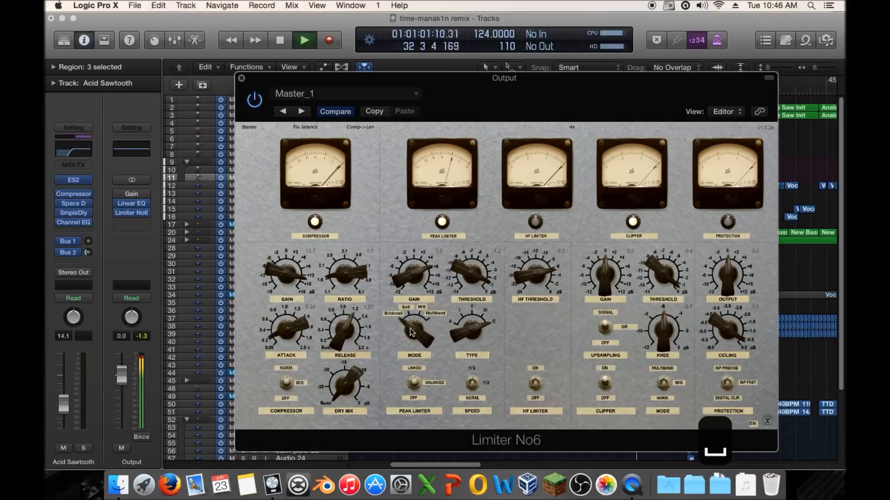
left_click(412, 331)
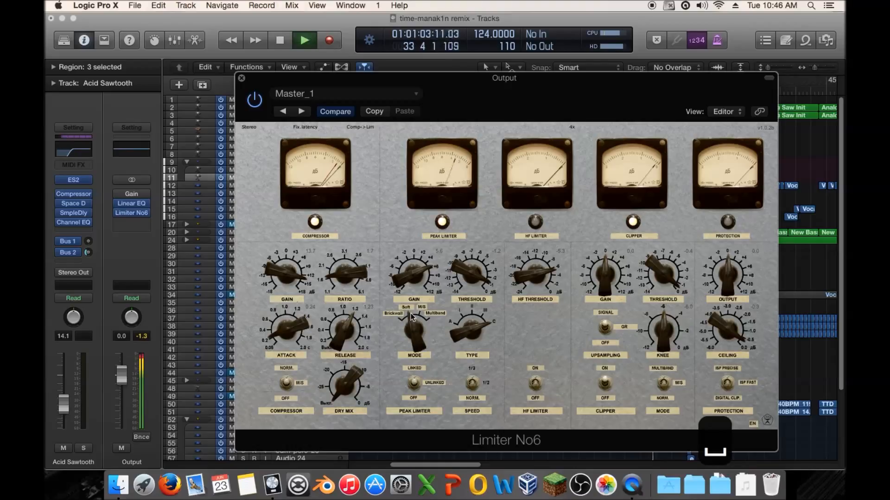
left_click(412, 332)
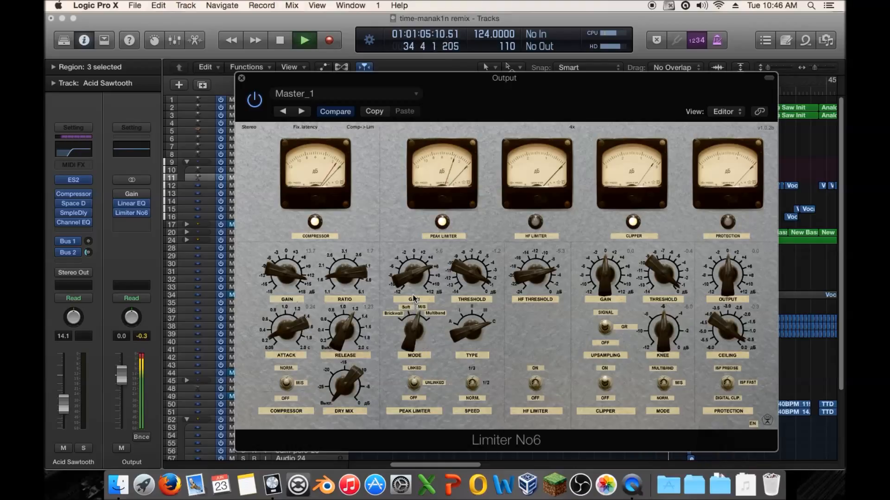
left_click(411, 329)
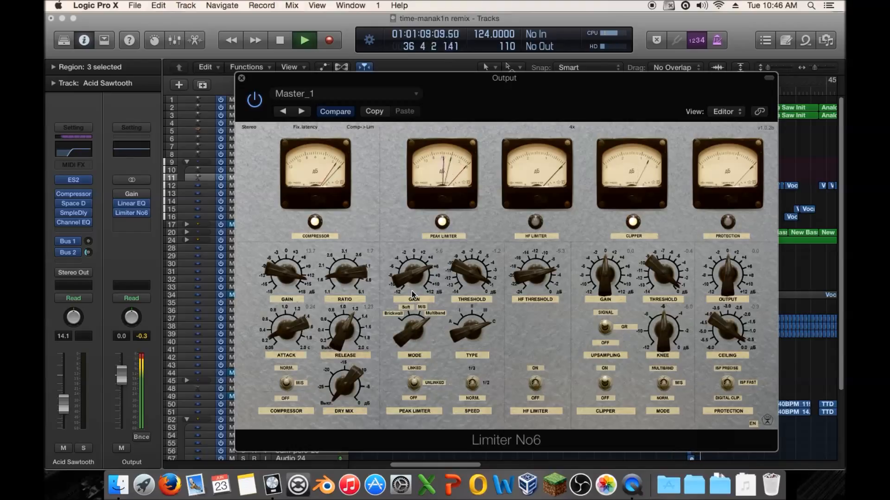
key("space")
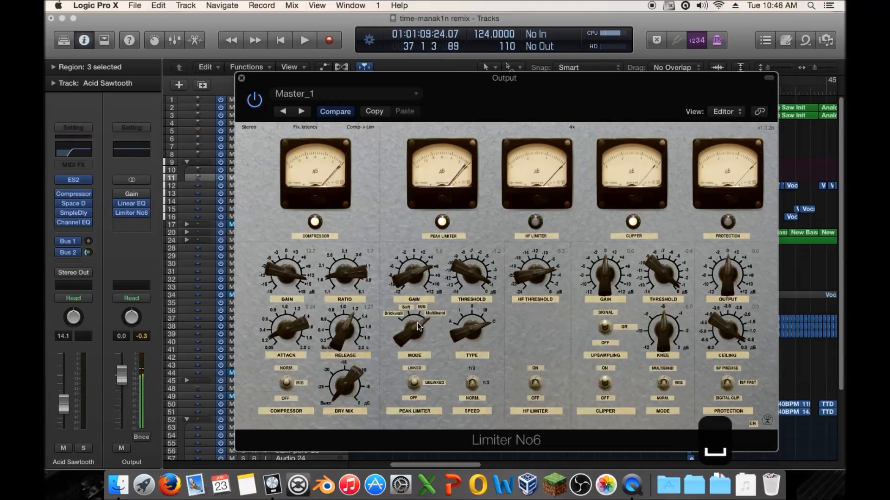
Step: Switch the peak limiter mode to M/S, play the drop, and change the mode to Multiband during playback
left_click(422, 317)
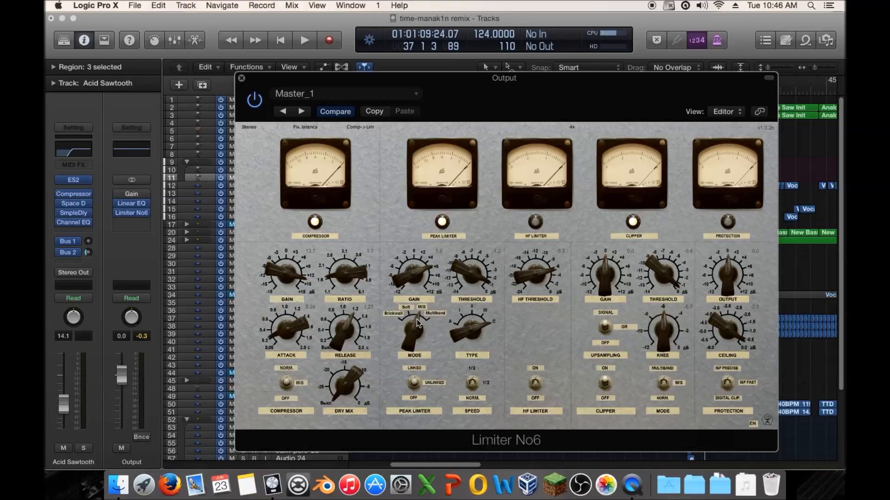
key("space")
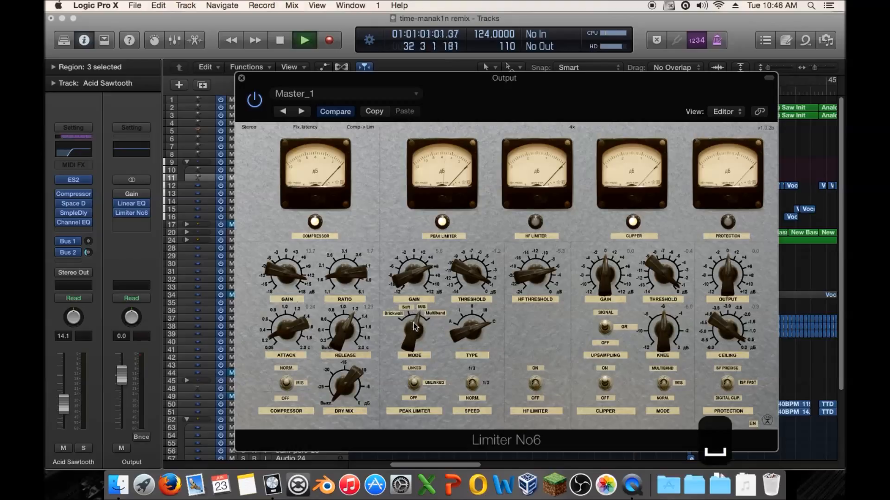
left_click_drag(416, 328, 403, 347)
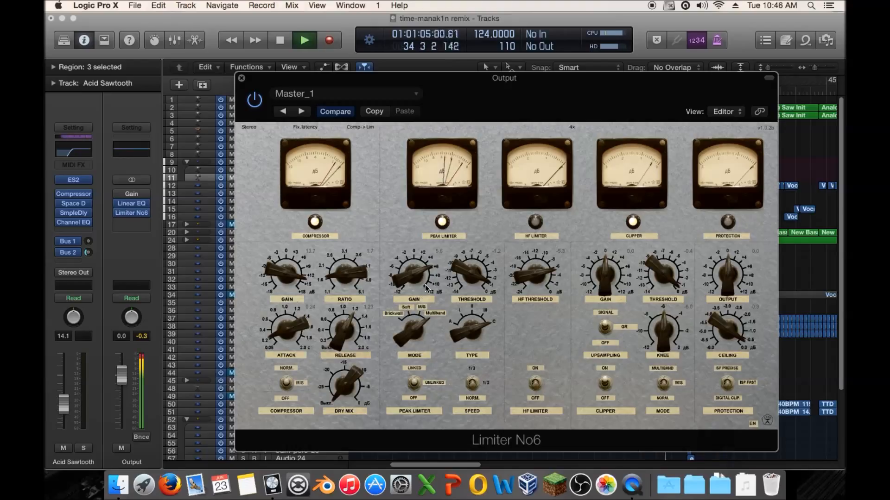
key("space")
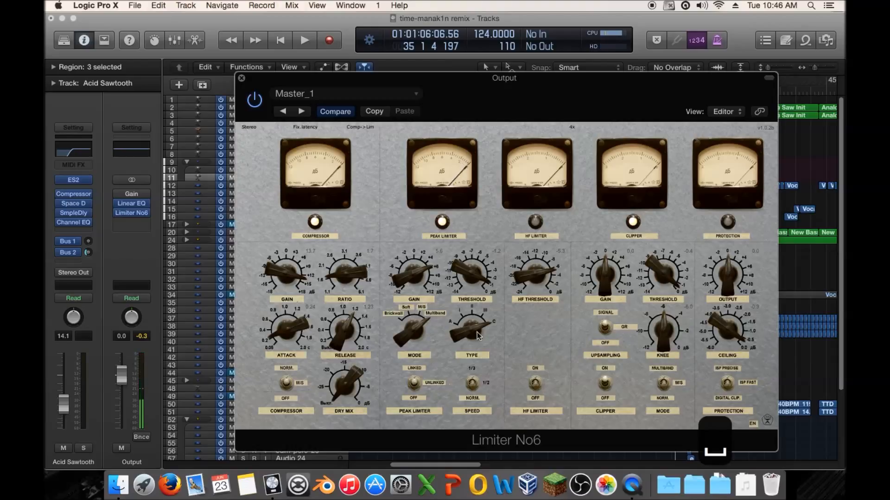
Step: Set the peak limiter mode to Soft, play the drop, and return the mode to Multiband during playback
left_click_drag(420, 326, 409, 368)
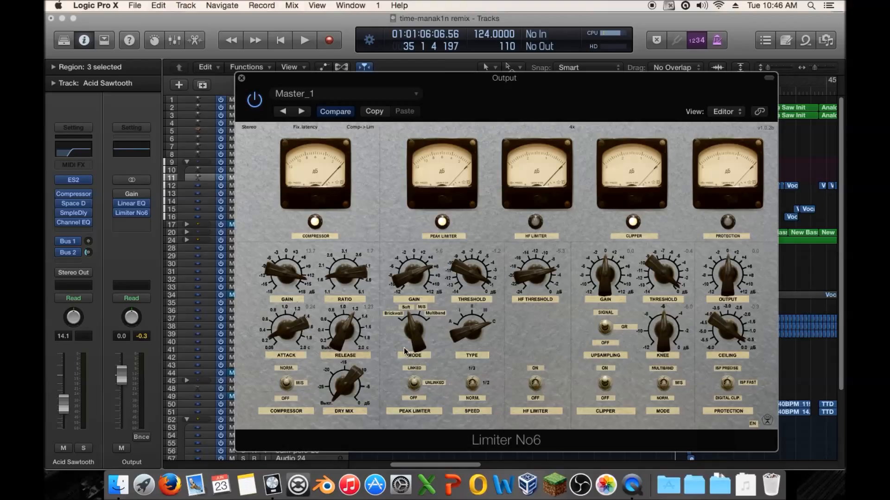
key("space")
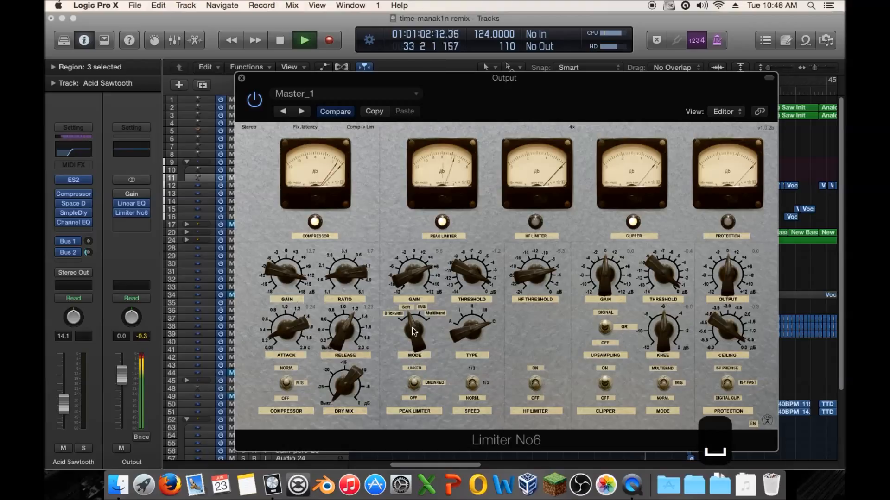
left_click_drag(414, 322, 422, 333)
key("space")
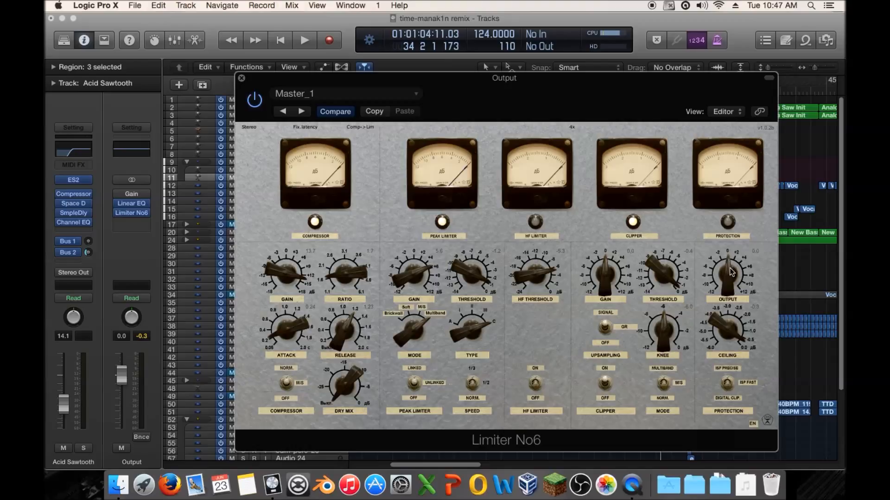
Step: Adjust the protection section's ceiling, and play the drop to check the Output peak level and protection meter
left_click_drag(736, 337, 725, 329)
key("space")
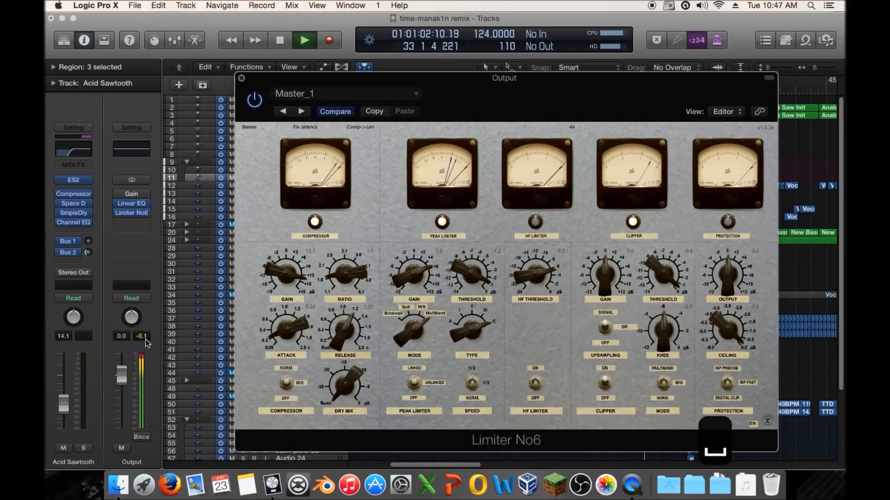
key("space")
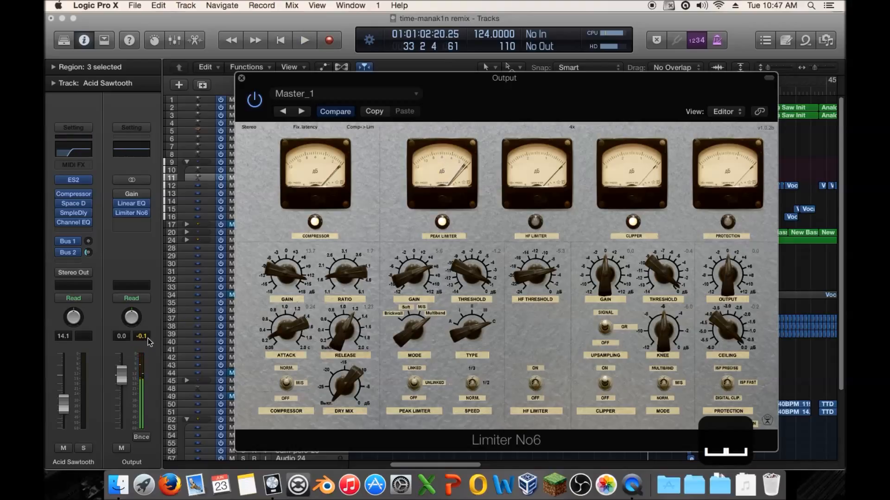
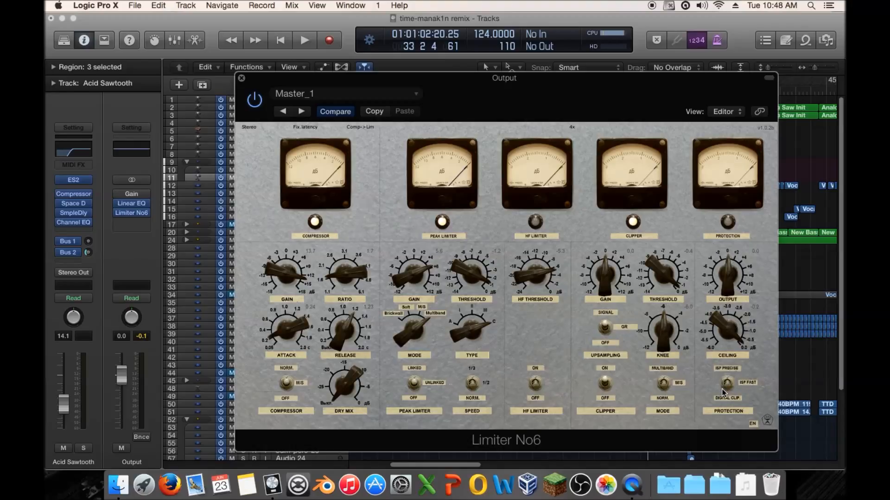
key("space")
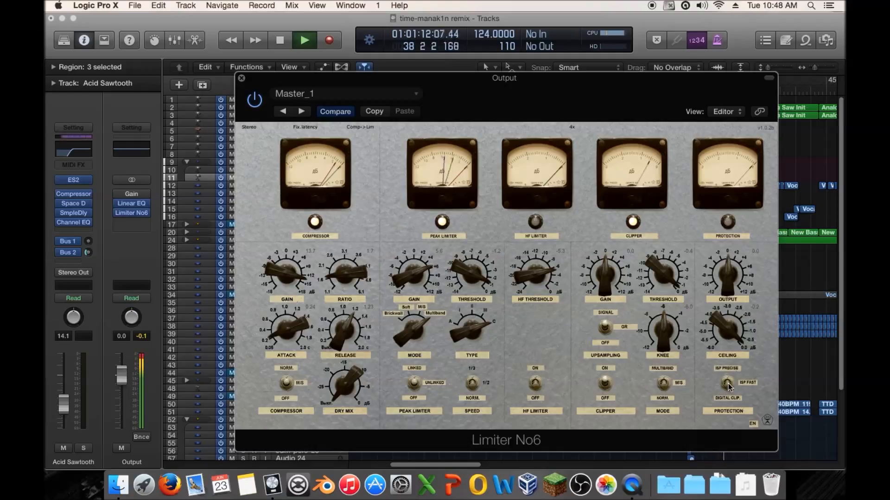
key("space")
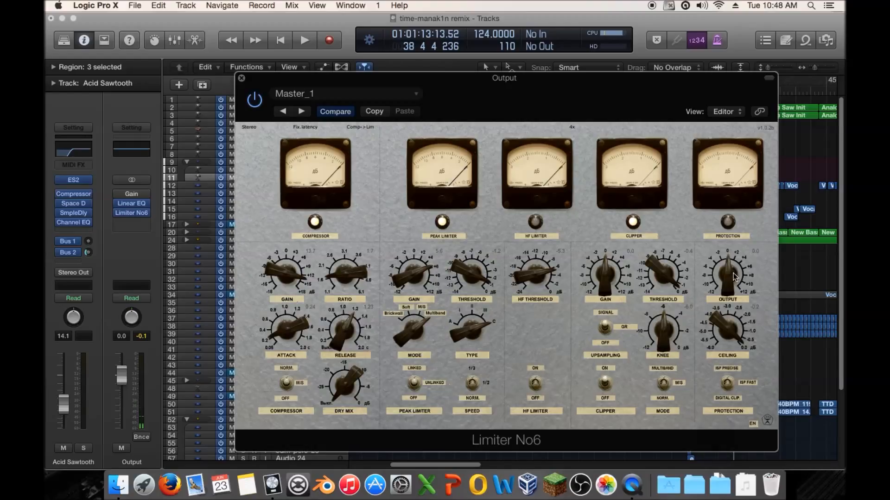
Step: Raise the limiter's output to just above +2 dB during playback, and reduce it to slightly above 0 dB
key("space")
mouse_move(729, 276)
left_mouse_down()
mouse_move(729, 260)
mouse_move(729, 273)
left_mouse_up()
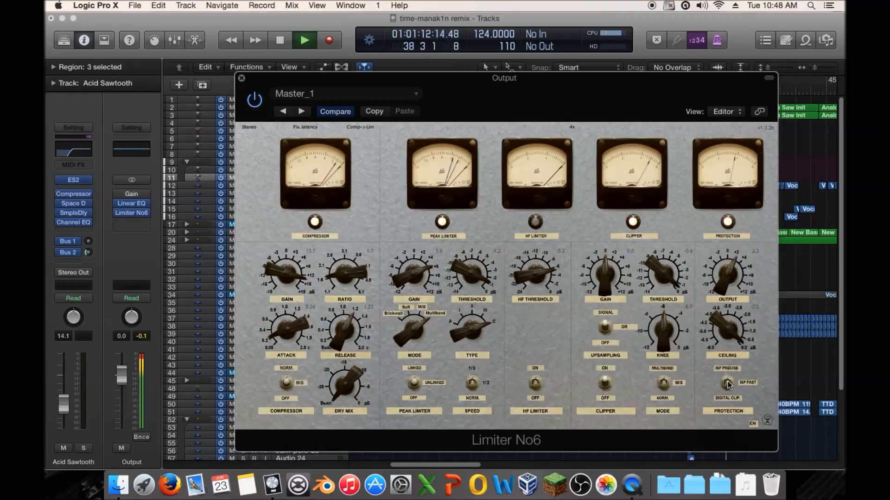
key("space")
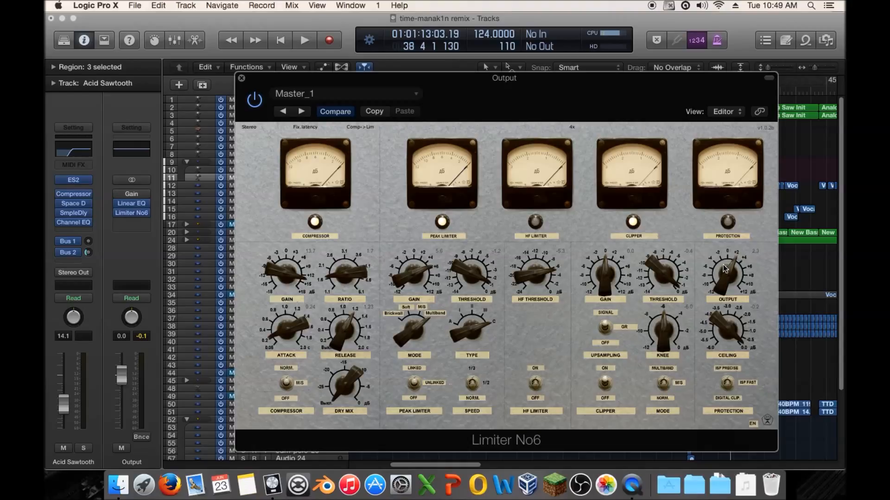
key("space")
left_click_drag(731, 266, 729, 276)
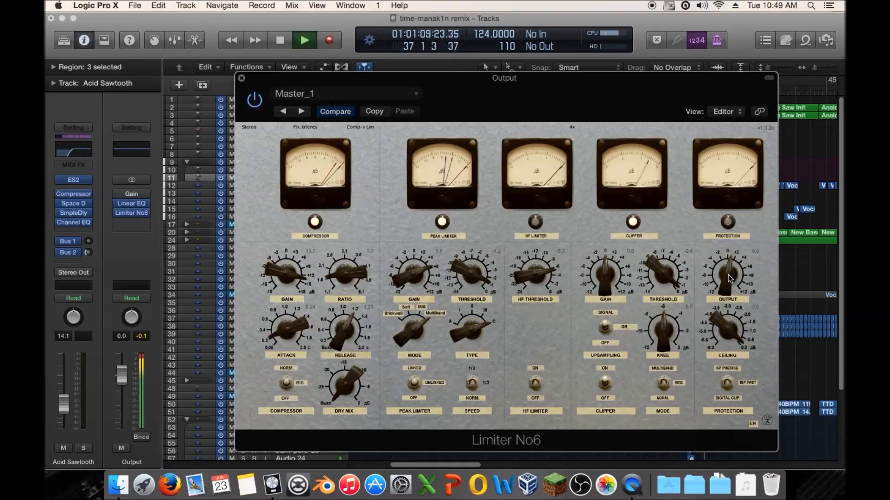
key("space")
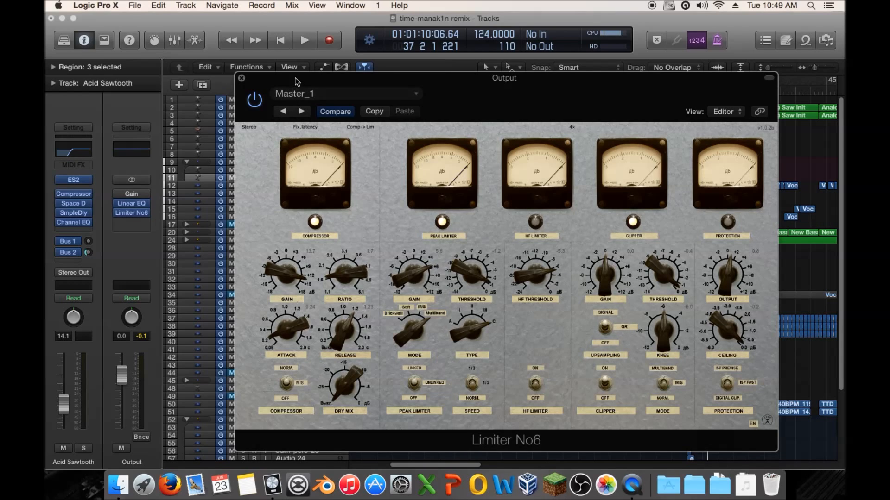
Step: Reposition the Limiter No6 window, and during playback raise the clipper gain slightly and lower the clipper threshold to about -2 dB
left_click_drag(293, 80, 241, 60)
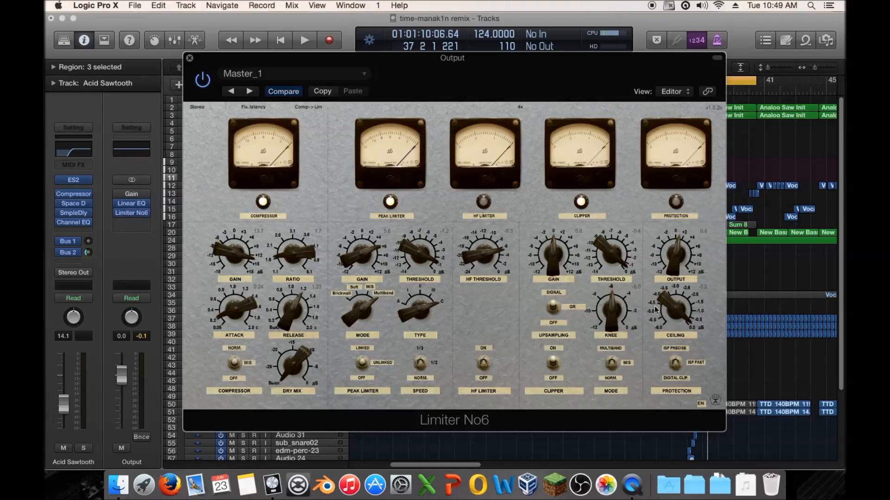
key("space")
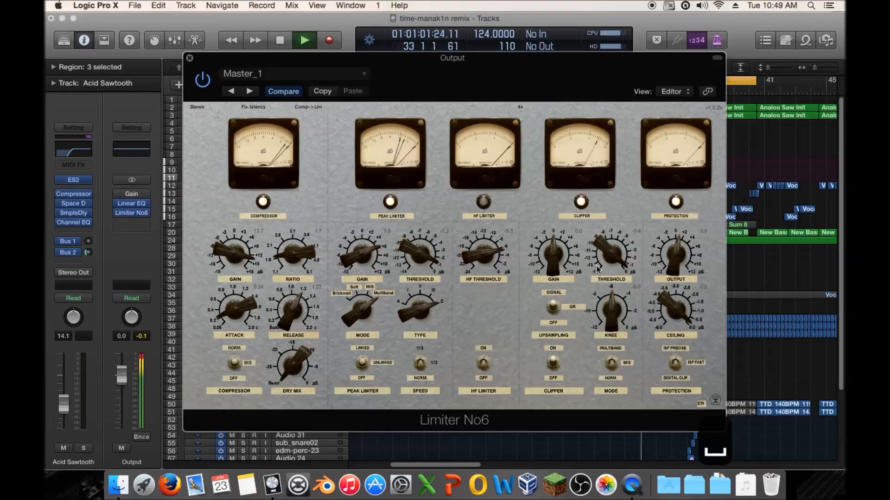
left_click_drag(552, 269, 553, 263)
left_click_drag(604, 252, 603, 265)
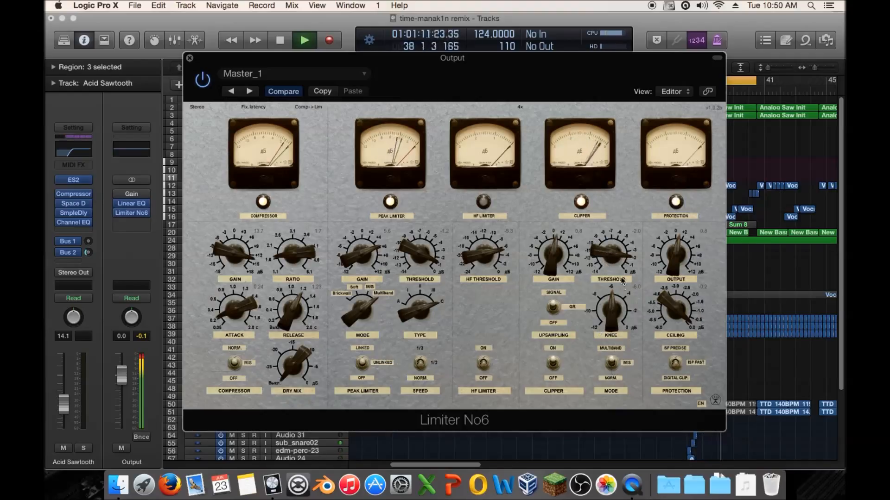
scroll(607, 258, "up", 1)
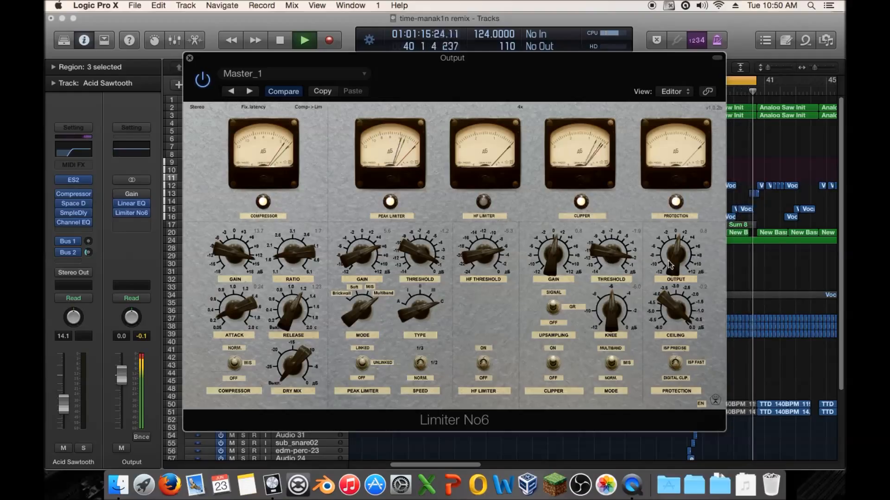
Step: While the drop plays, set the clipper gain to about 1 dB, raise the clipper threshold, and fine-tune the output level
scroll(675, 262, "up", 8)
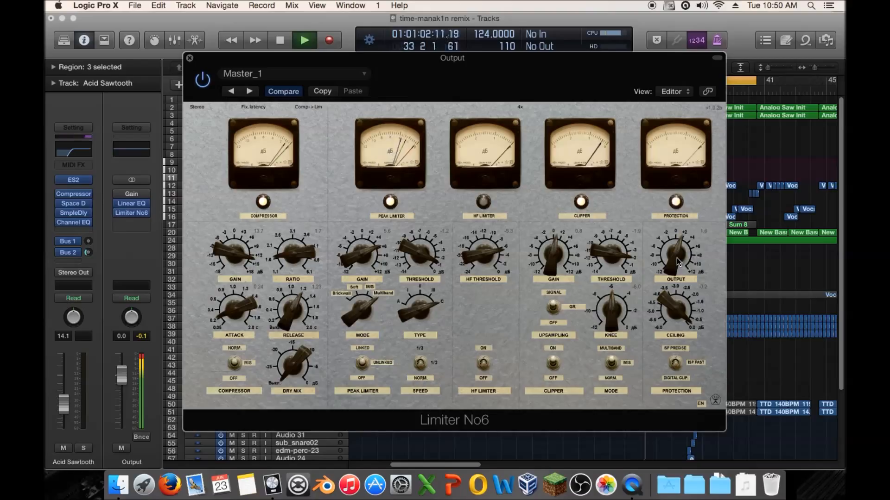
scroll(677, 262, "down", 5)
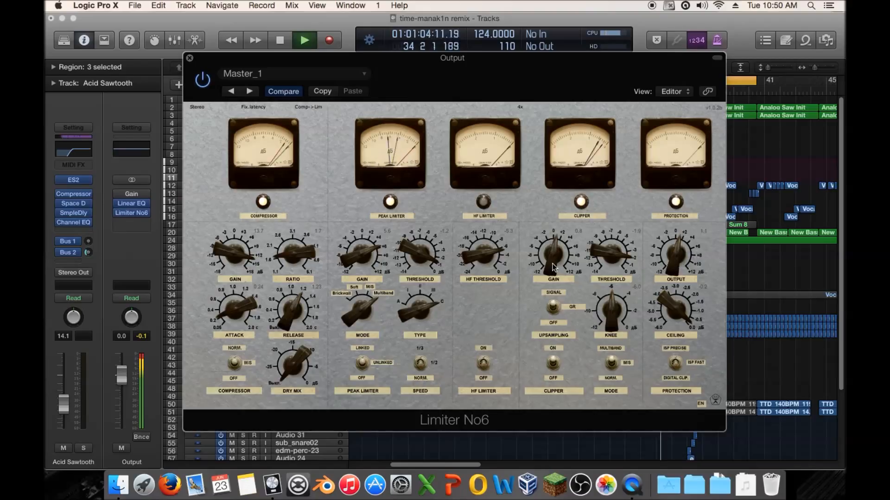
scroll(554, 265, "up", 4)
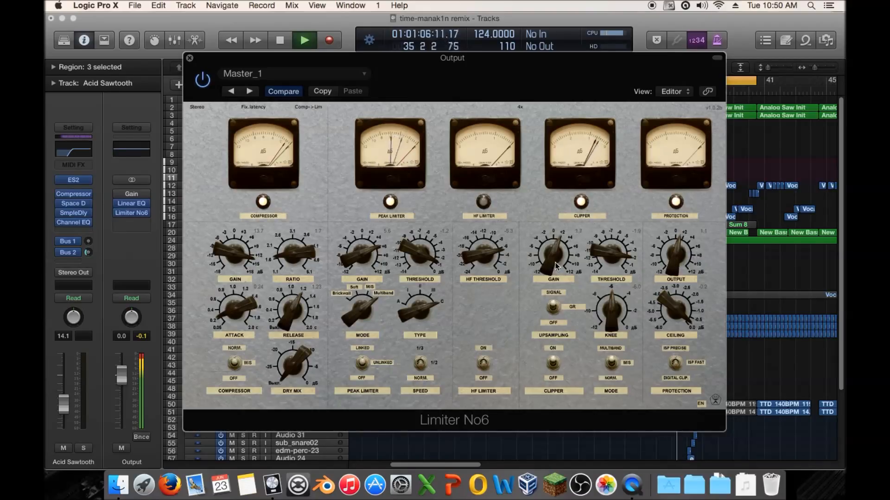
scroll(593, 248, "up", 8)
scroll(594, 249, "up", 2)
scroll(673, 253, "down", 5)
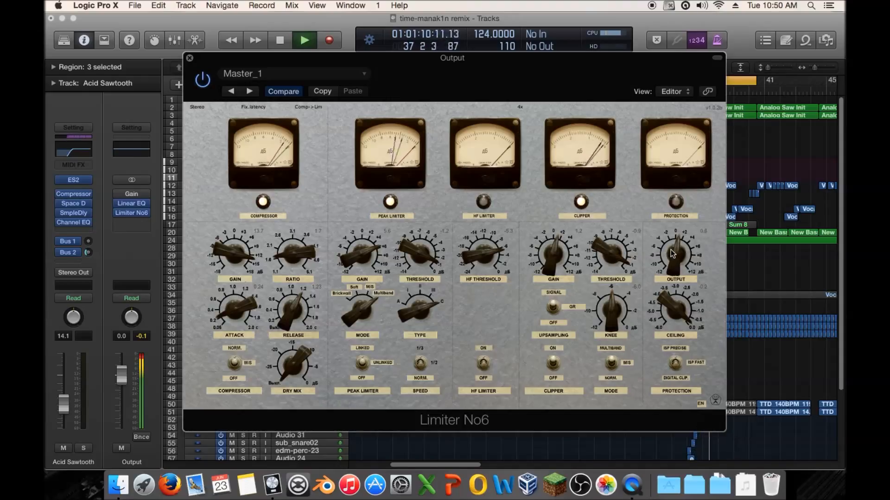
scroll(553, 267, "down", 2)
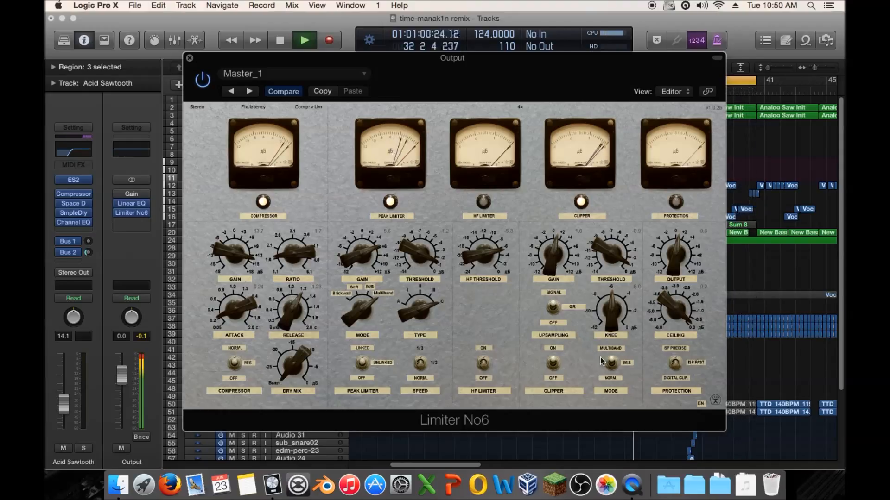
Step: Switch the clipper off and back on while the drop plays to compare the sound, and stop playback
left_click(553, 364)
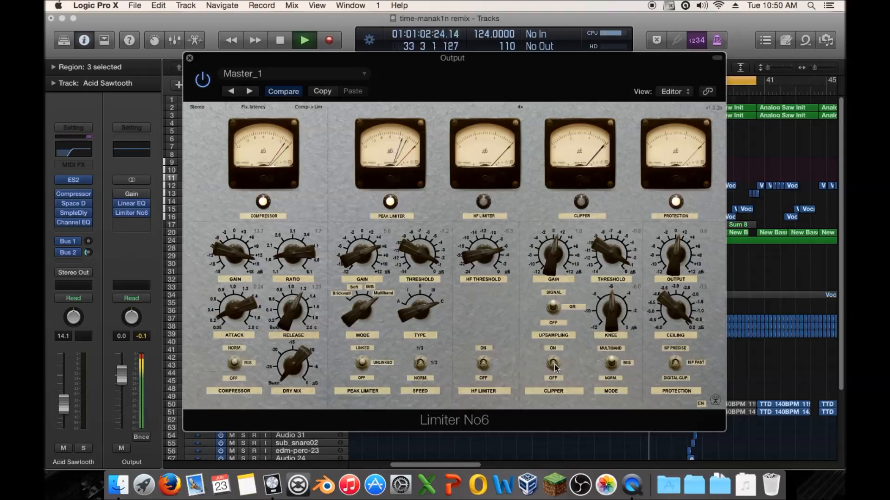
left_click(553, 364)
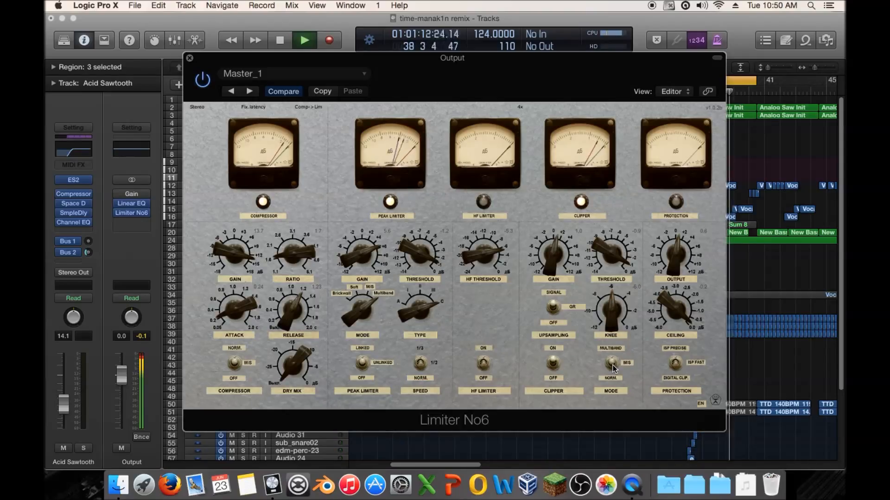
key("space")
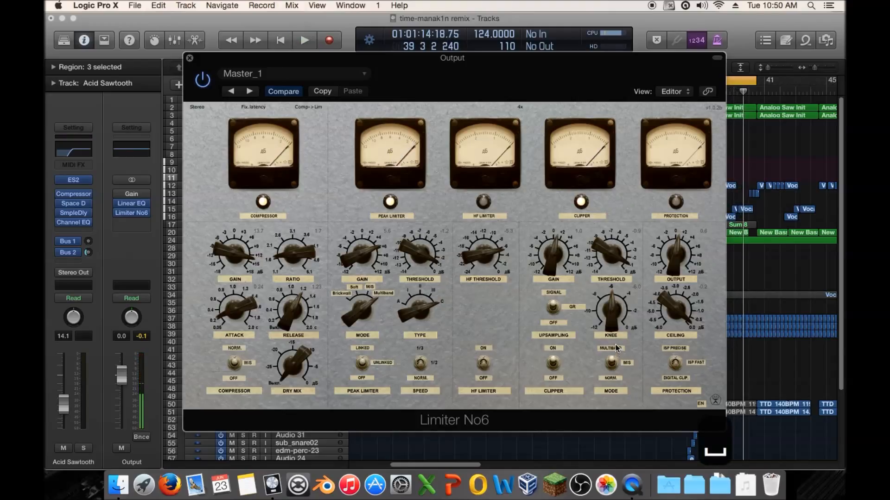
left_click(612, 364)
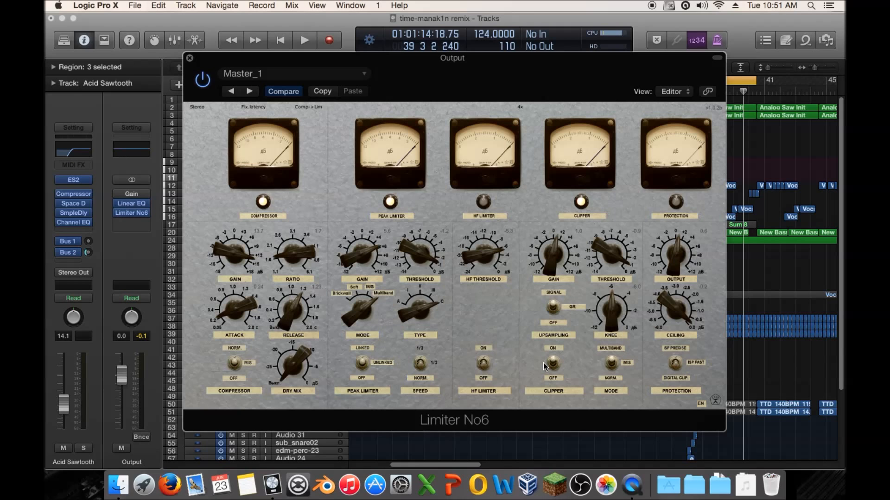
Step: Switch to Finder to preview the reference track La Guitara, and return to Logic Pro X to compare the drop's loudness
left_click(118, 485)
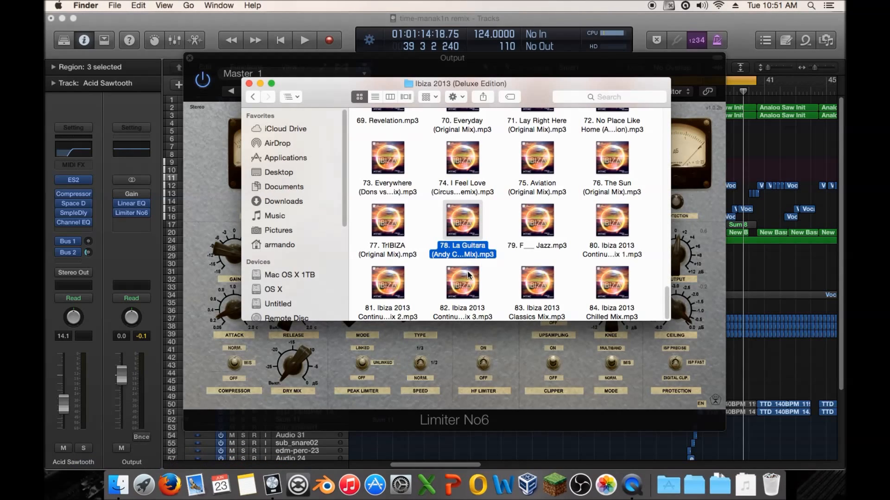
key("space")
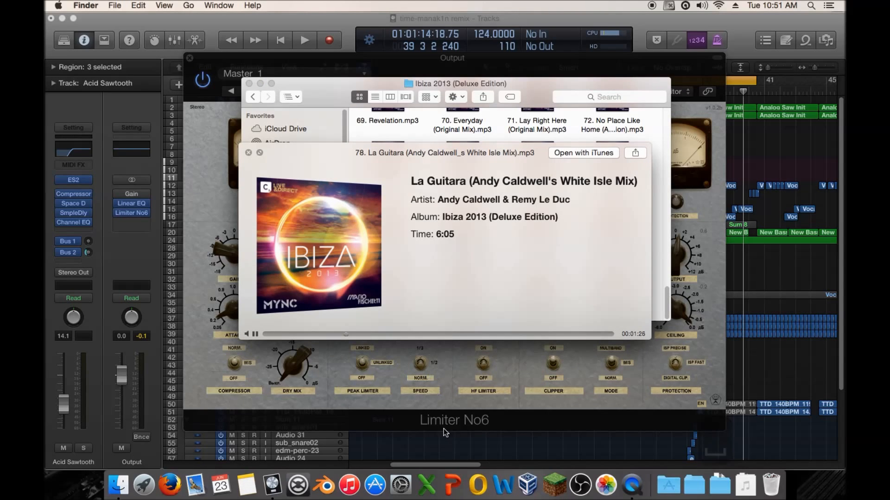
left_click(488, 419)
key("space")
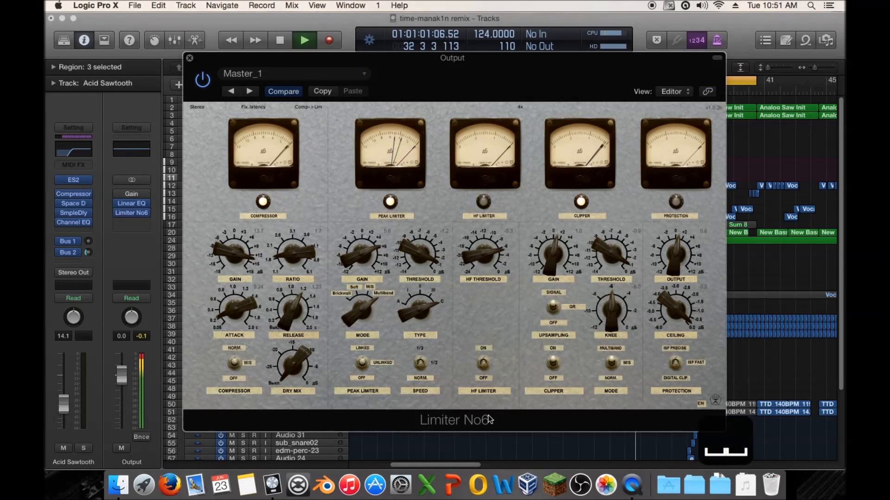
key("space")
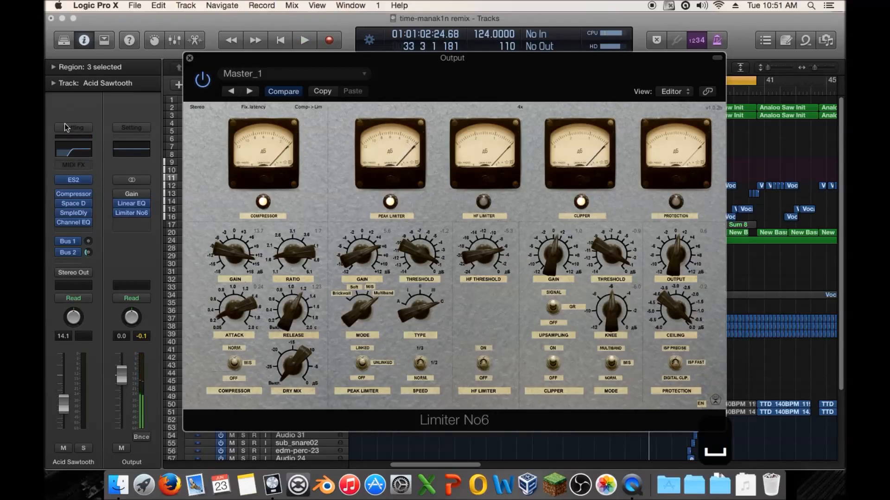
Step: Enable the low cut in the Output's Linear Phase EQ at 34 Hz with a 48 dB/Oct slope, and move its window aside
left_click(133, 205)
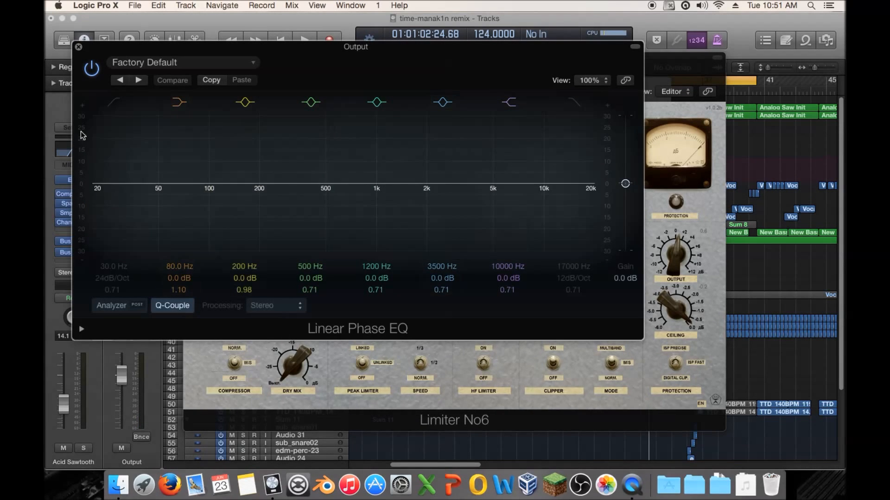
left_click(113, 104)
left_click_drag(113, 277, 115, 261)
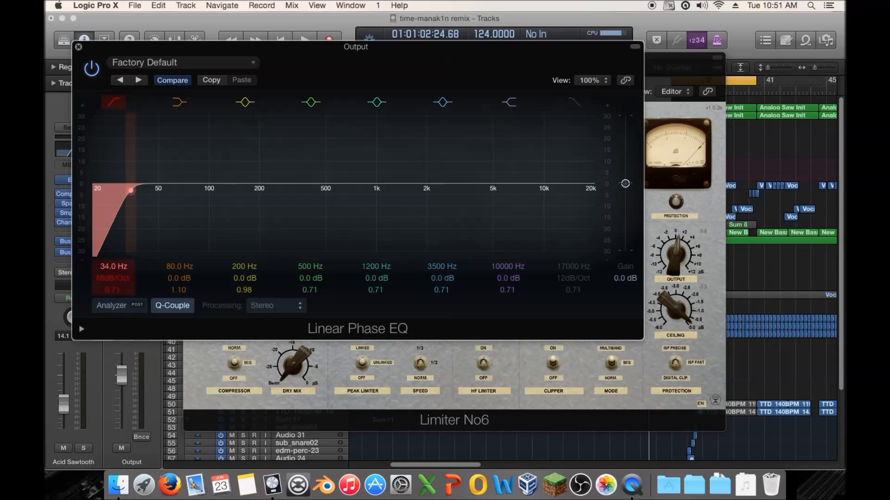
left_click(113, 102)
left_click_drag(377, 46, 533, 333)
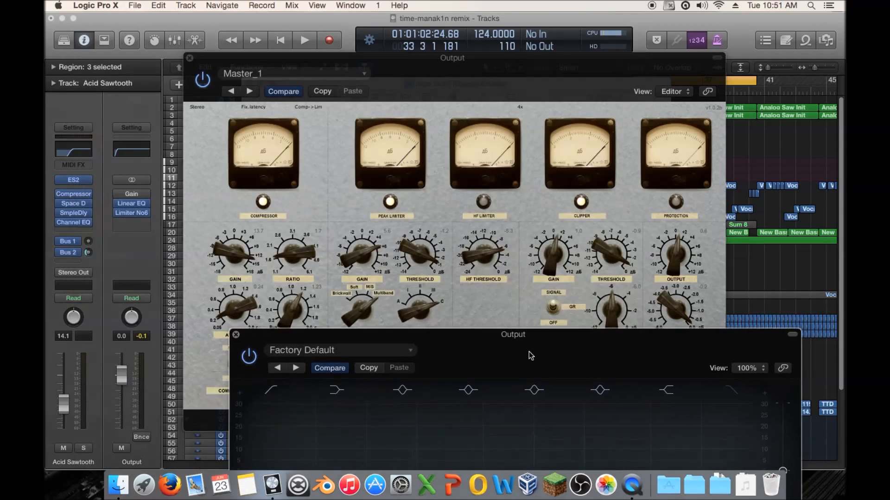
Step: Bring Limiter No6 forward, reposition the Linear Phase EQ over it, and set the EQ's low-cut frequency to 33 Hz
left_click(532, 215)
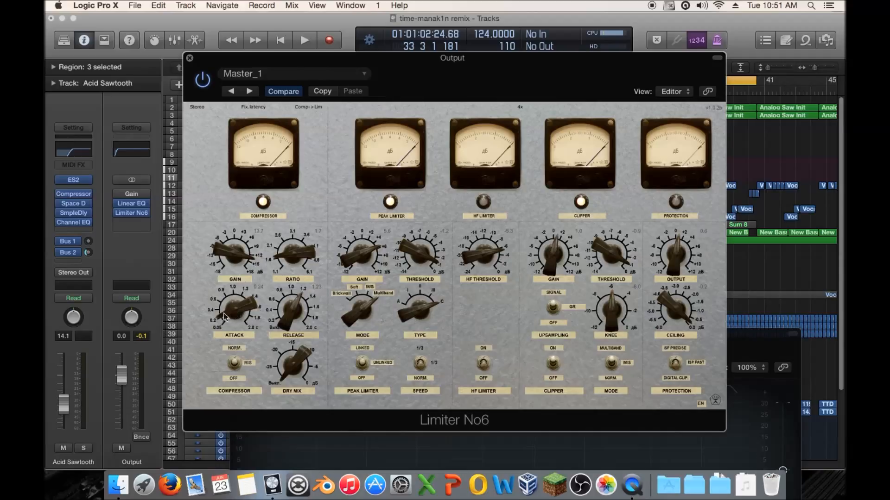
left_click_drag(229, 318, 233, 297)
left_click_drag(464, 261, 508, 243)
left_click_drag(761, 340, 719, 134)
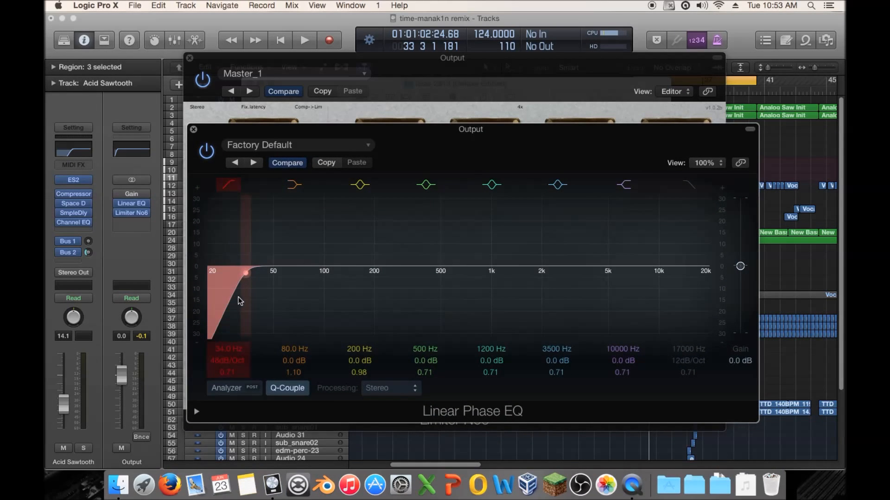
left_click_drag(247, 299, 245, 299)
left_click_drag(246, 309, 246, 311)
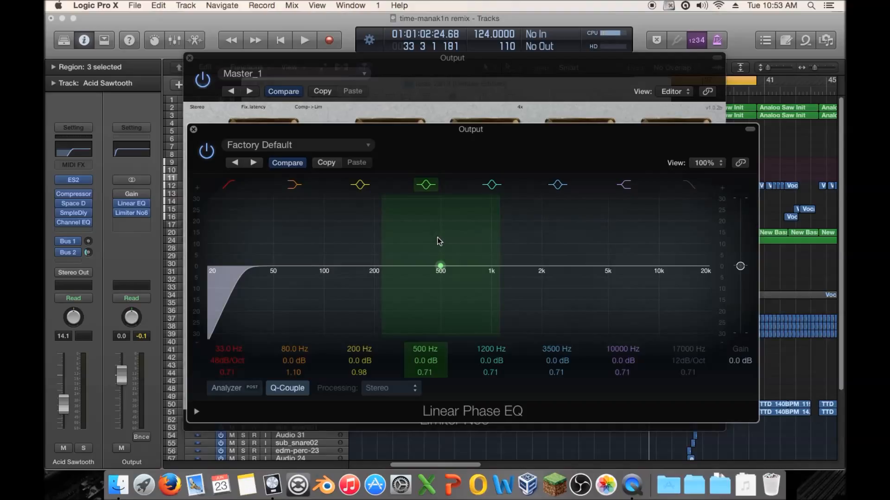
Step: Play the drop, then add Linear Phase EQ boosts of 1.8 dB at 1140 Hz, 1.8 dB at 6000 Hz and 1.3 dB at 86 Hz
key("space")
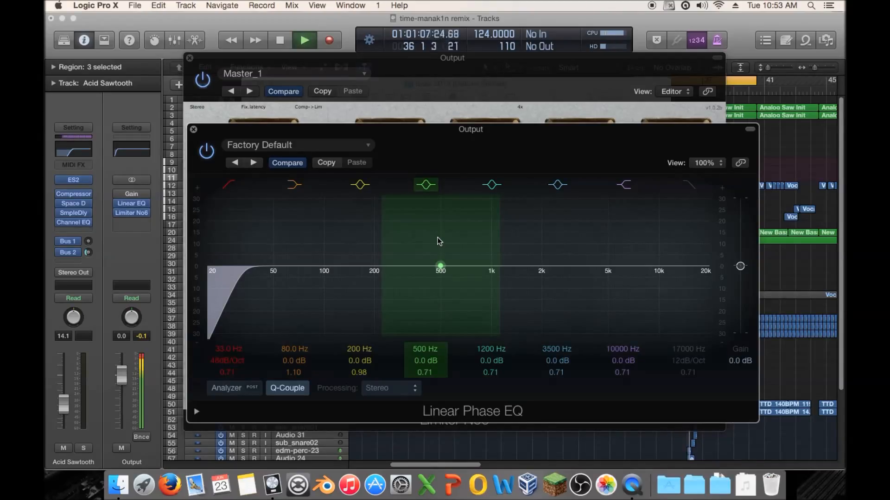
key("space")
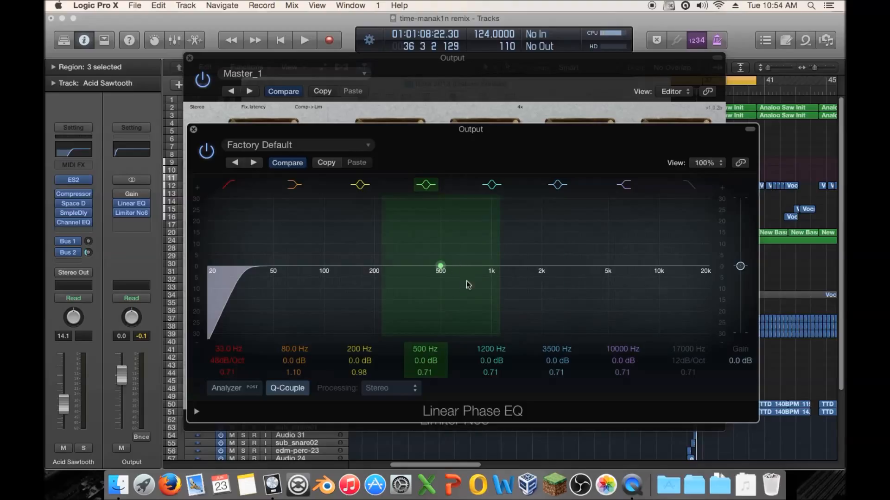
mouse_move(512, 291)
left_mouse_down()
mouse_move(509, 259)
mouse_move(507, 281)
left_mouse_up()
left_click_drag(582, 299, 622, 288)
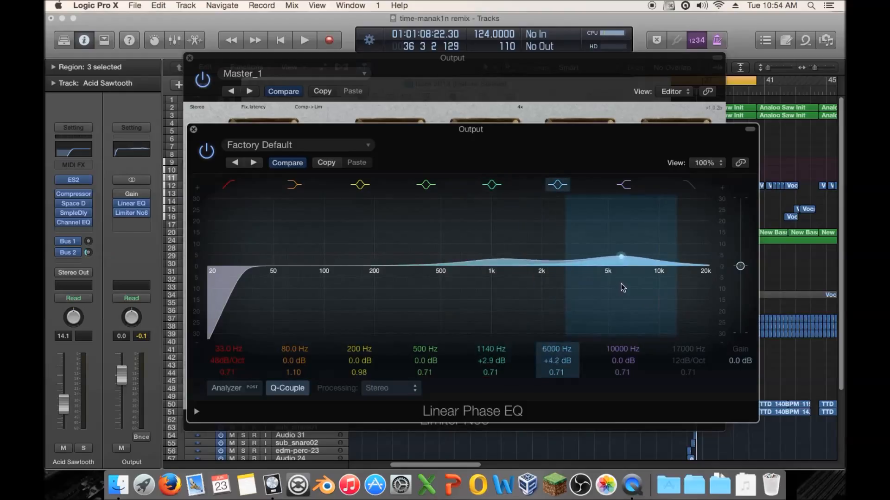
left_click_drag(387, 293, 321, 271)
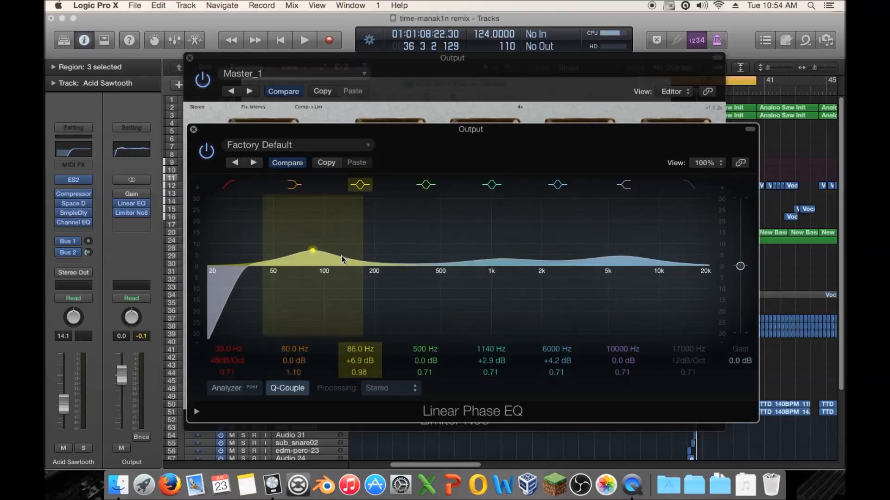
left_click_drag(336, 228, 338, 246)
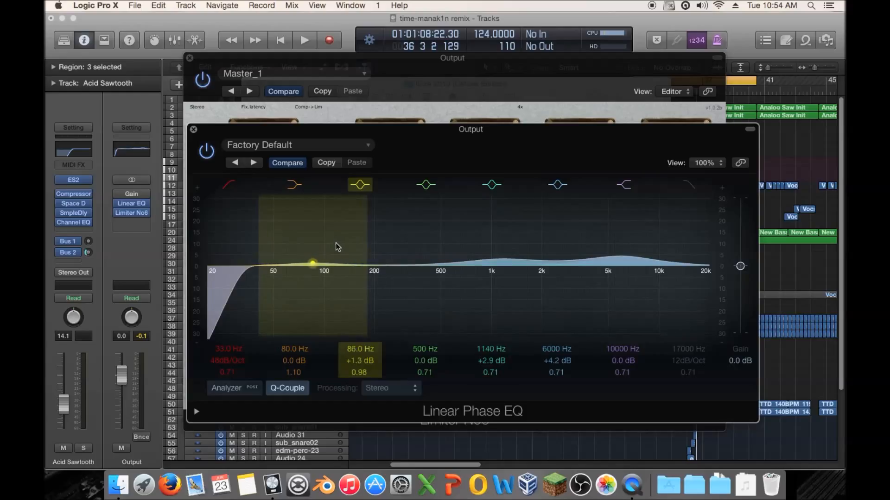
left_click_drag(488, 239, 488, 244)
left_click_drag(598, 240, 599, 246)
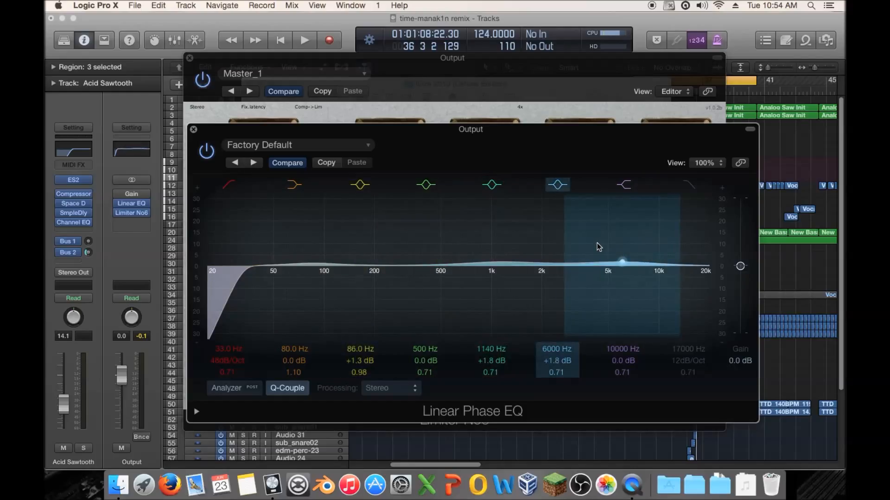
Step: While the drop plays, set the Linear Phase EQ's boosts to 2.7 dB at 1240 Hz, 3.7 dB at 8700 Hz and 2.9 dB at 128 Hz
key("space")
mouse_move(505, 279)
left_mouse_down()
mouse_move(507, 255)
mouse_move(526, 248)
mouse_move(511, 256)
mouse_move(514, 274)
mouse_move(544, 261)
mouse_move(546, 272)
mouse_move(556, 258)
mouse_move(551, 283)
left_mouse_up()
left_click_drag(622, 284, 640, 280)
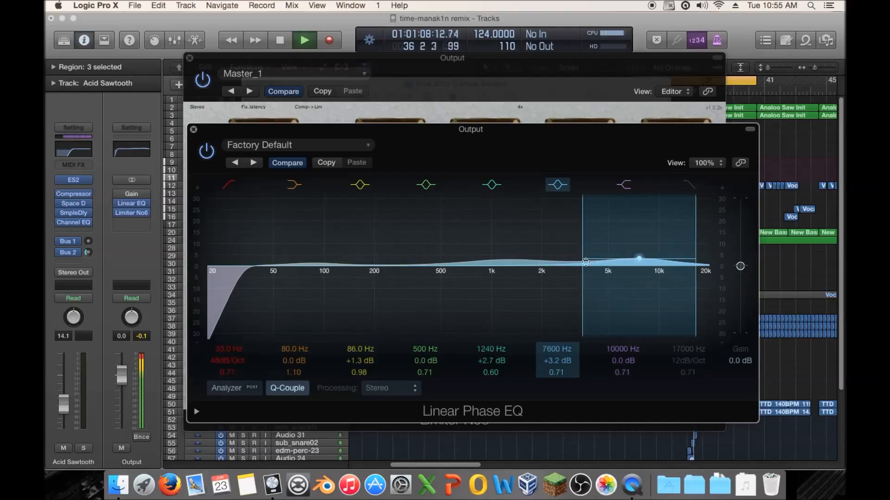
left_click_drag(640, 277, 649, 273)
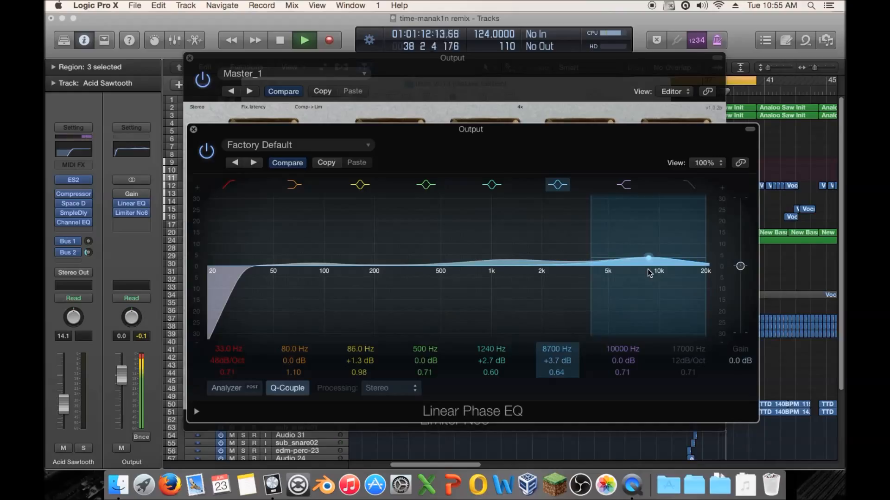
mouse_move(334, 284)
left_mouse_down()
mouse_move(335, 271)
mouse_move(276, 268)
mouse_move(347, 276)
mouse_move(306, 304)
mouse_move(289, 280)
mouse_move(298, 272)
mouse_move(359, 284)
mouse_move(402, 268)
mouse_move(366, 276)
left_mouse_up()
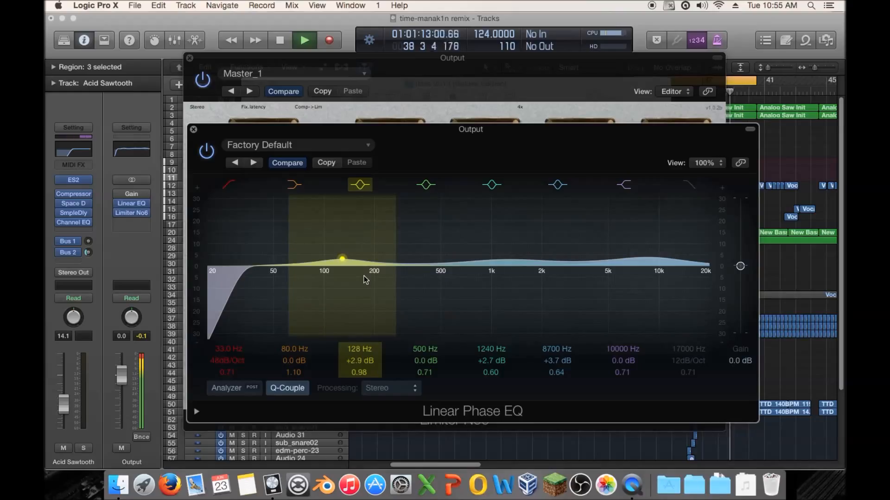
Step: Bypass and re-enable the Linear Phase EQ while the drop plays to compare the sound, and stop playback
left_click(231, 189)
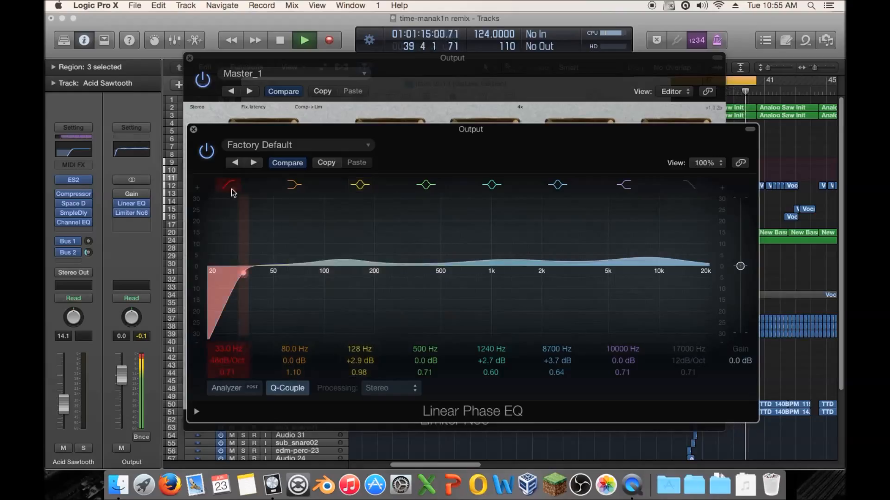
left_click(209, 152)
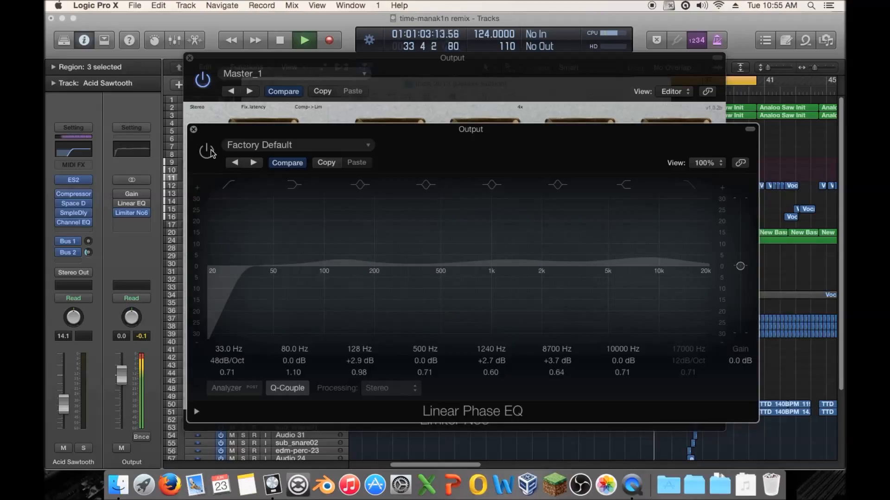
left_click(207, 151)
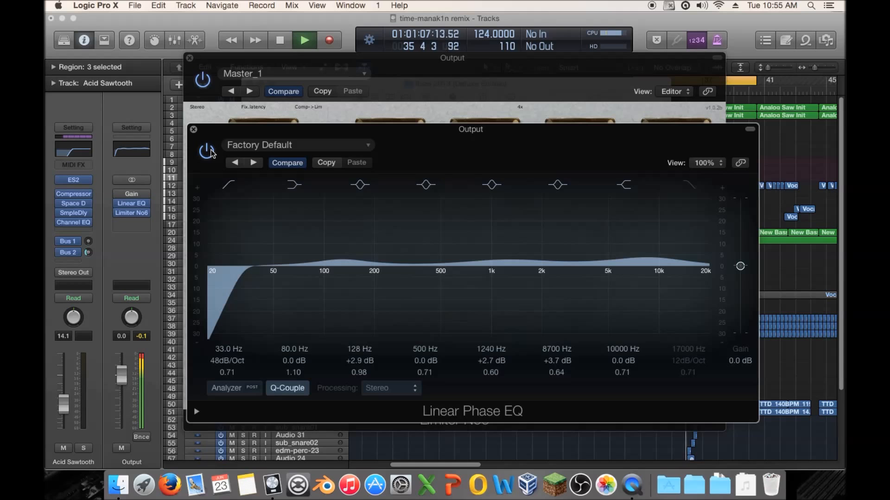
key("space")
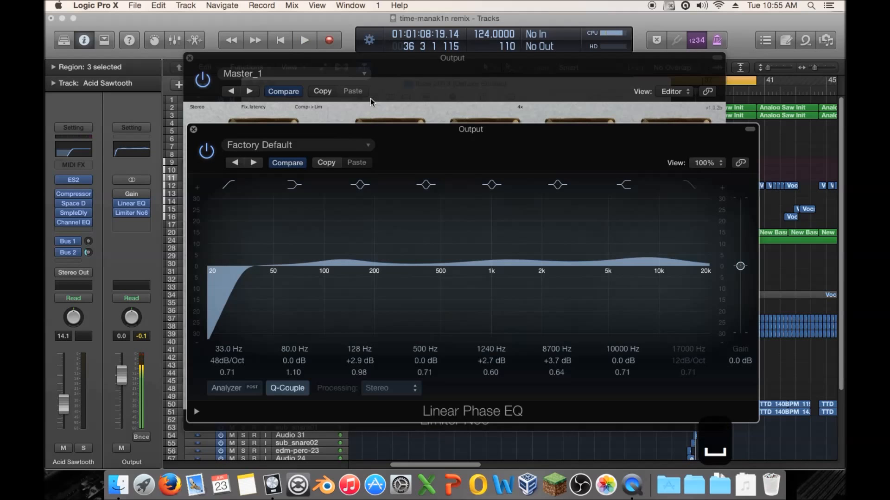
Step: Bring Limiter No6 forward and slightly lower its clipper gain and peak limiter gain while the drop plays, and stop playback
left_click(382, 78)
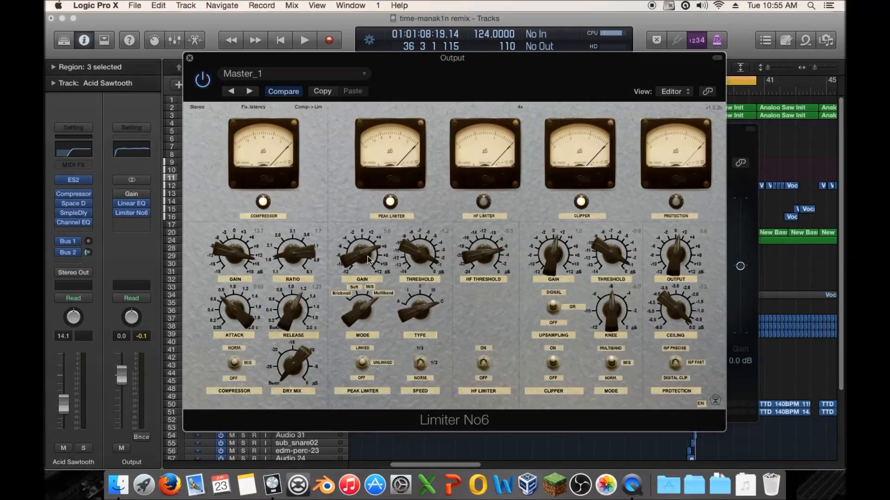
key("space")
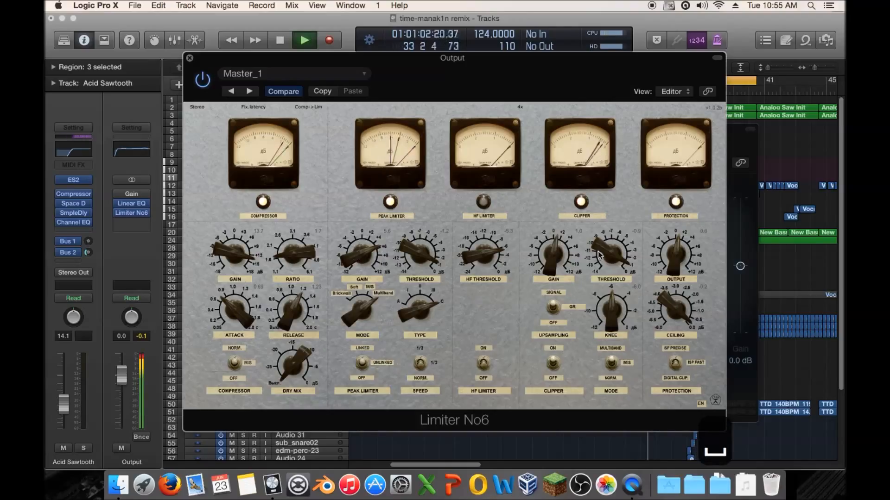
scroll(554, 259, "up", 1)
scroll(554, 259, "down", 2)
scroll(605, 246, "up", 2)
scroll(359, 258, "down", 5)
scroll(359, 261, "down", 4)
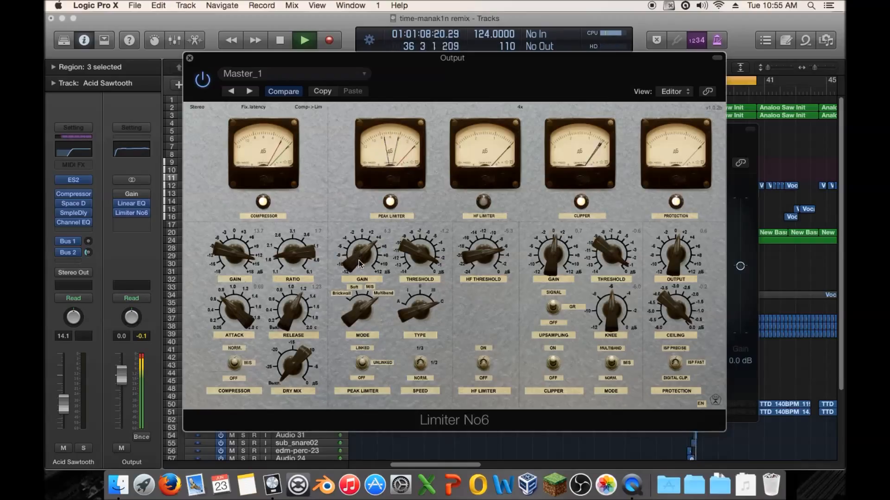
scroll(359, 264, "down", 1)
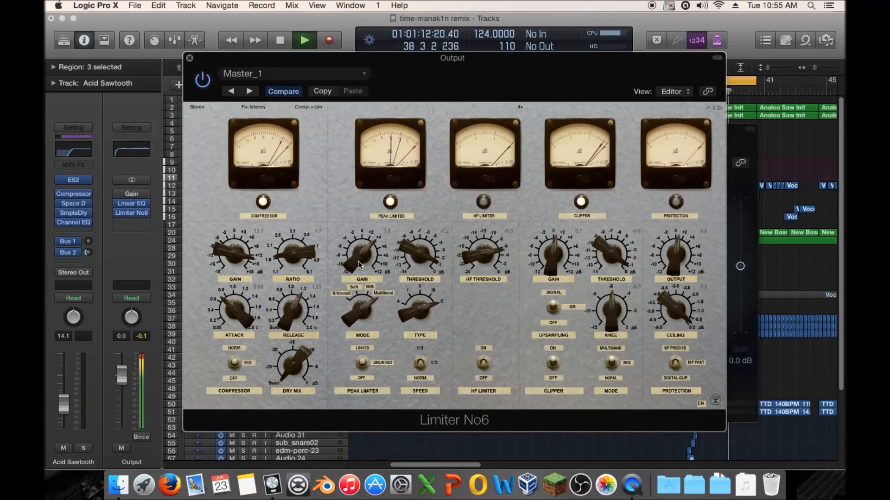
scroll(359, 265, "down", 1)
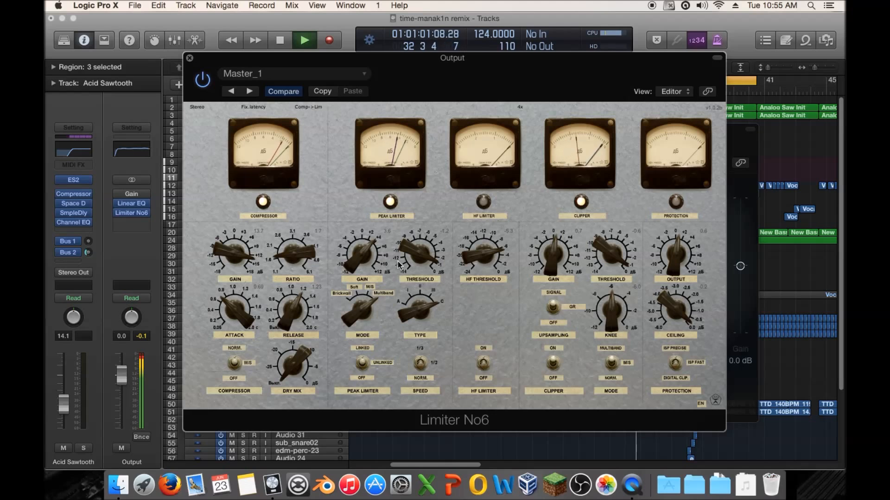
key("space")
Step: Close both Output plug-in windows, solo the kick main, kick high and kick low tracks for a brief listen, and select kick low
left_click(190, 58)
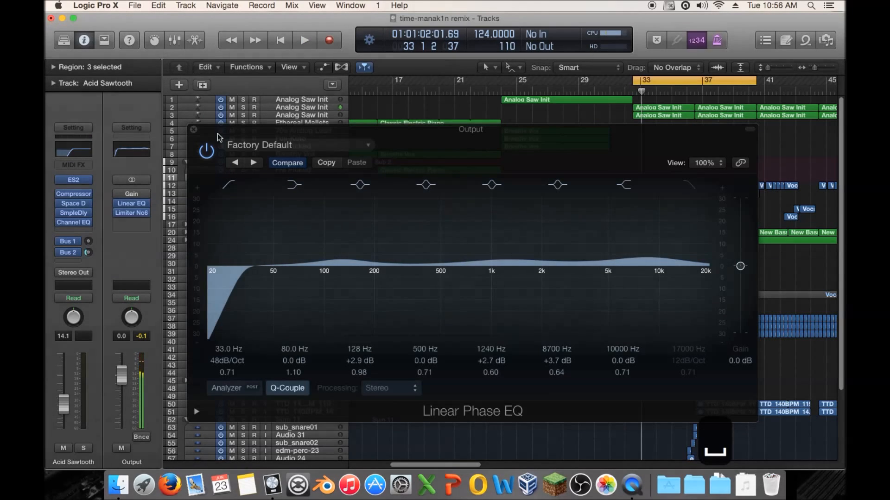
left_click(194, 130)
scroll(416, 287, "down", 2)
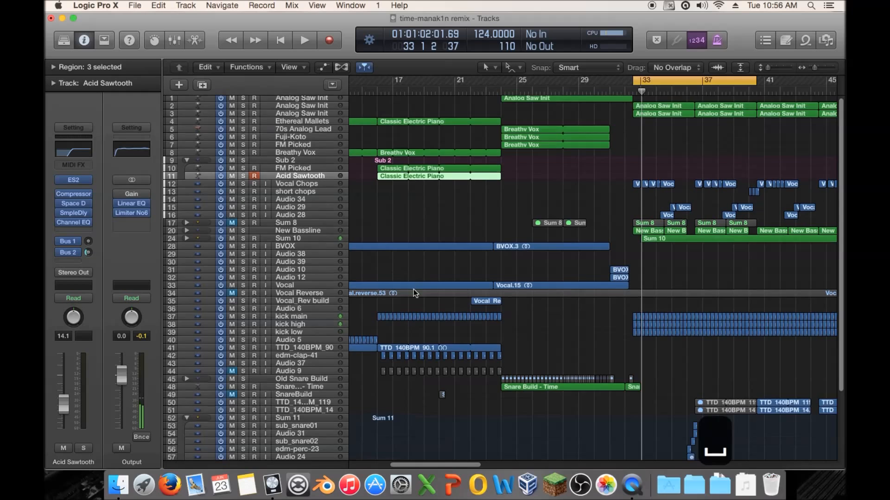
left_click(285, 296)
left_click_drag(245, 296, 243, 315)
key("space")
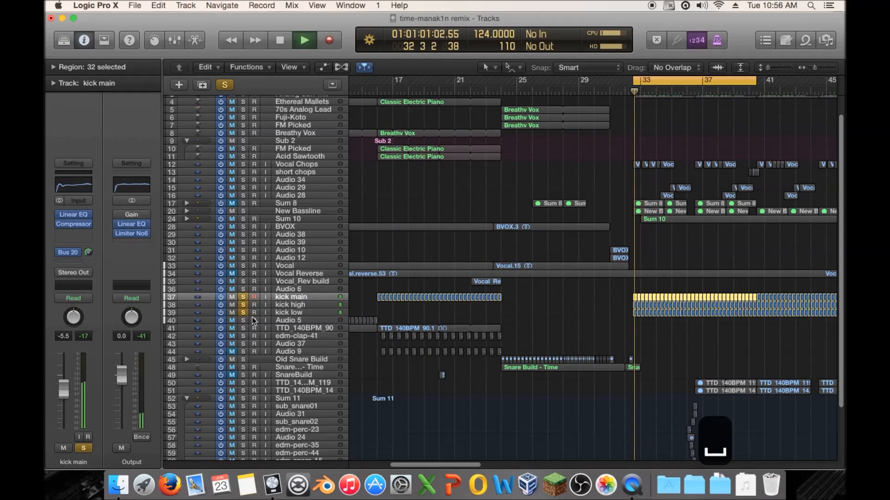
left_click(305, 312)
key("space")
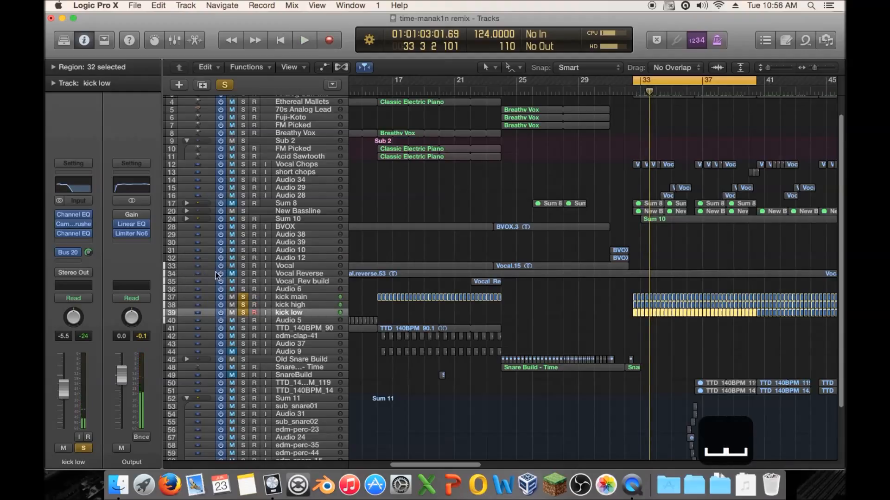
Step: Invert the bypass state of the Output's plug-ins and restore it, comparing the soloed kicks' level during playback
mouse_move(118, 234)
left_click(119, 224)
key("space")
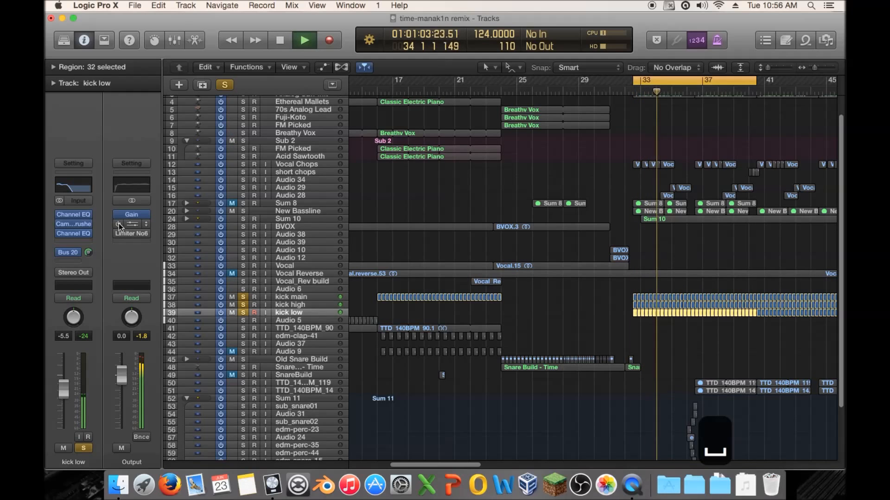
left_click(118, 223)
key("space")
key("space")
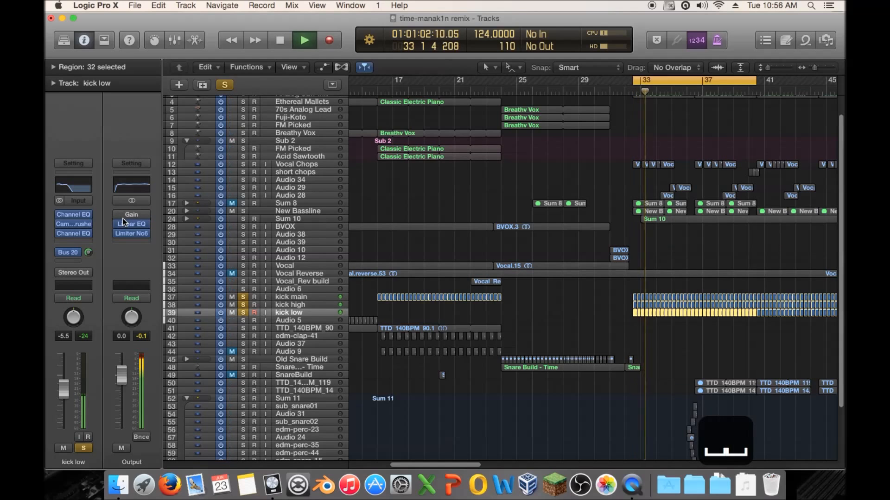
key("space")
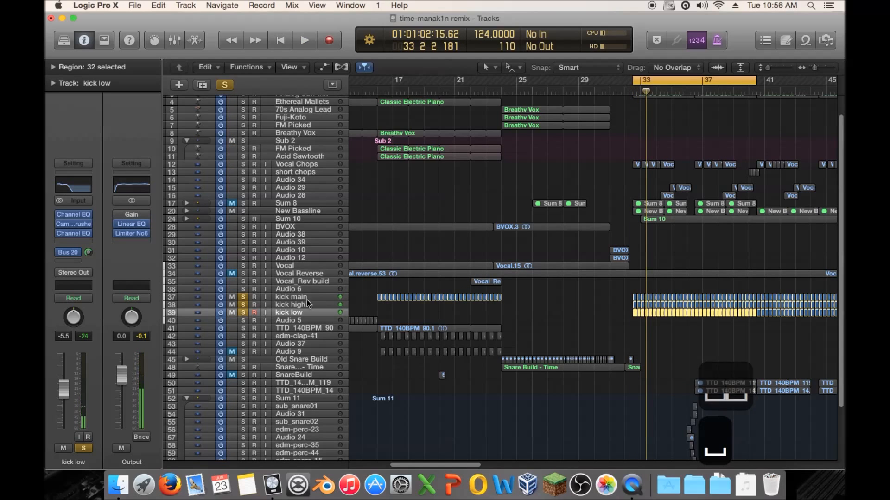
Step: Remove the solo from kick high and kick main and play the kick low track alone
left_click(243, 303)
left_click(242, 297)
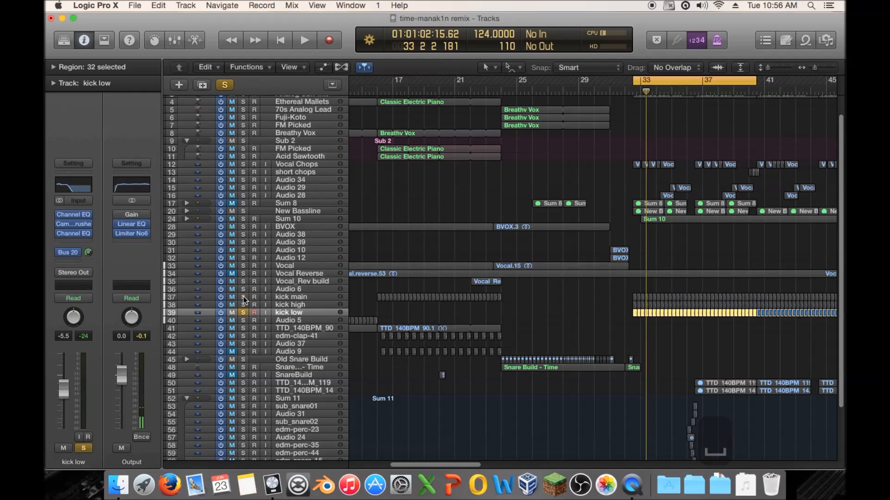
key("space")
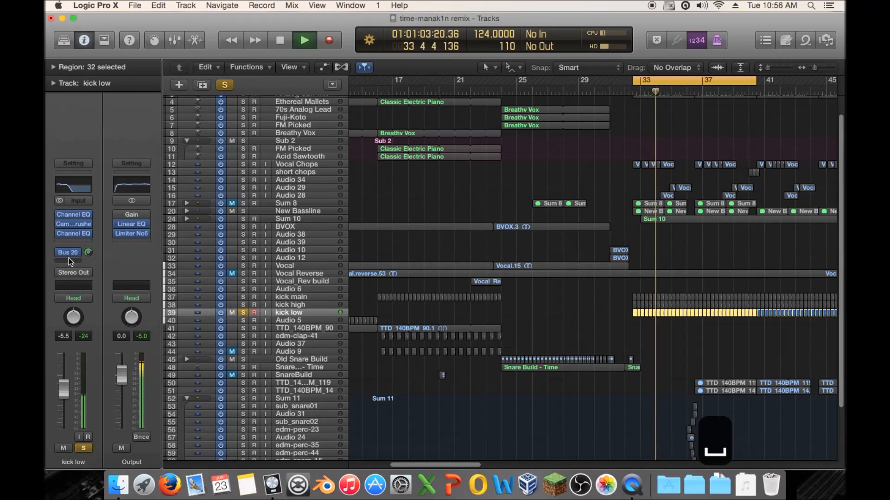
Step: Boost kick low by 4.5 dB at 52 Hz with a Q of 1.10 in its last Channel EQ, and close the EQ
left_click(72, 232)
left_click_drag(358, 213, 357, 188)
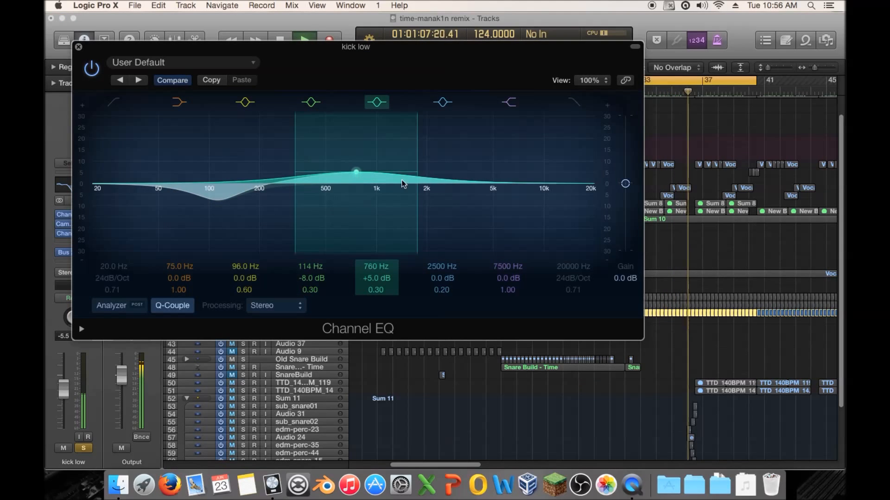
left_click_drag(420, 184, 167, 198)
key("space")
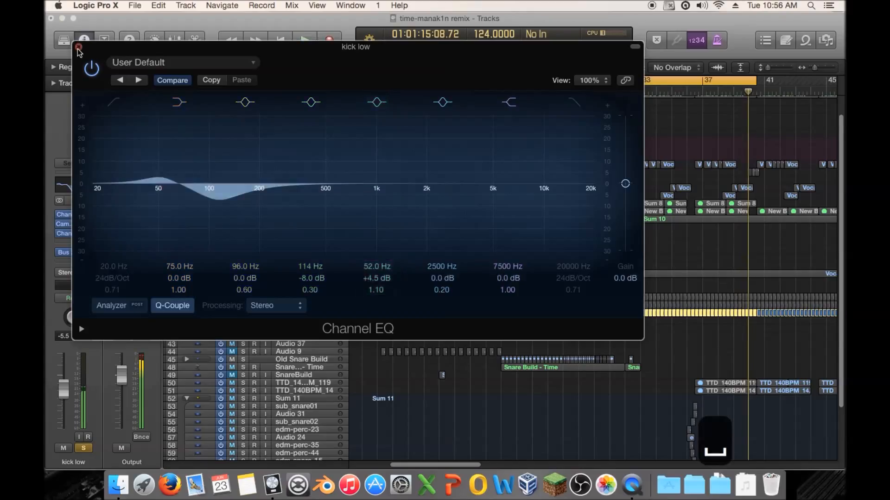
left_click(79, 47)
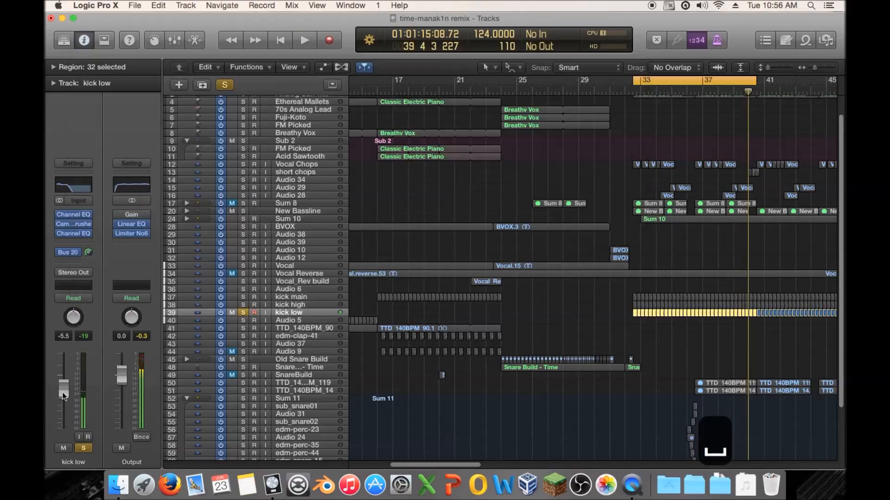
left_click(82, 240)
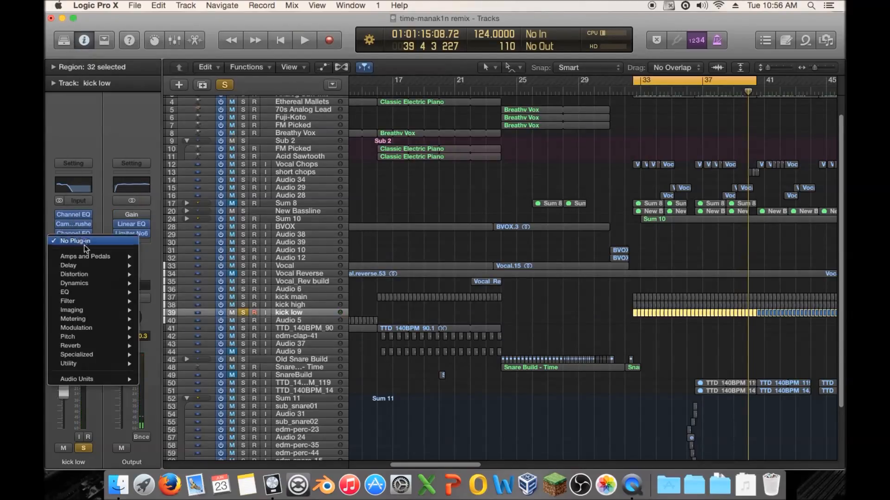
mouse_move(96, 287)
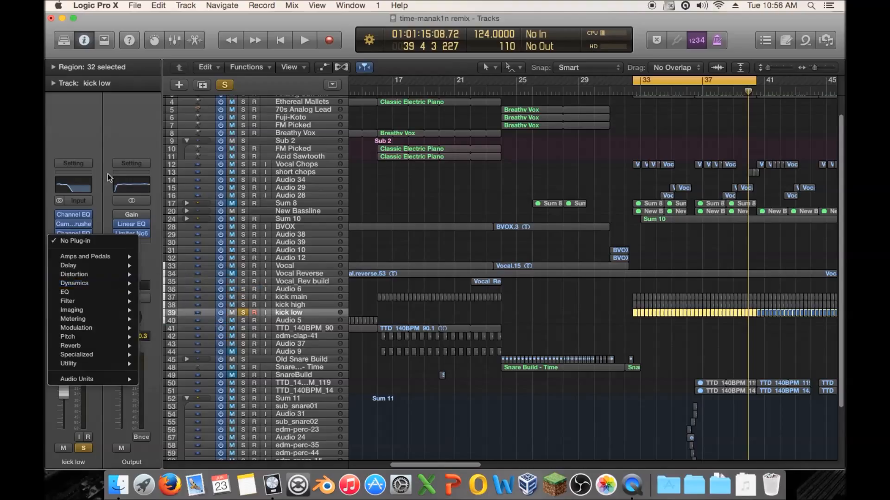
left_click(91, 187)
Step: Move kick low's last Channel EQ down one insert slot and insert a Compressor on the track
left_click_drag(74, 229, 76, 240)
left_click(76, 240)
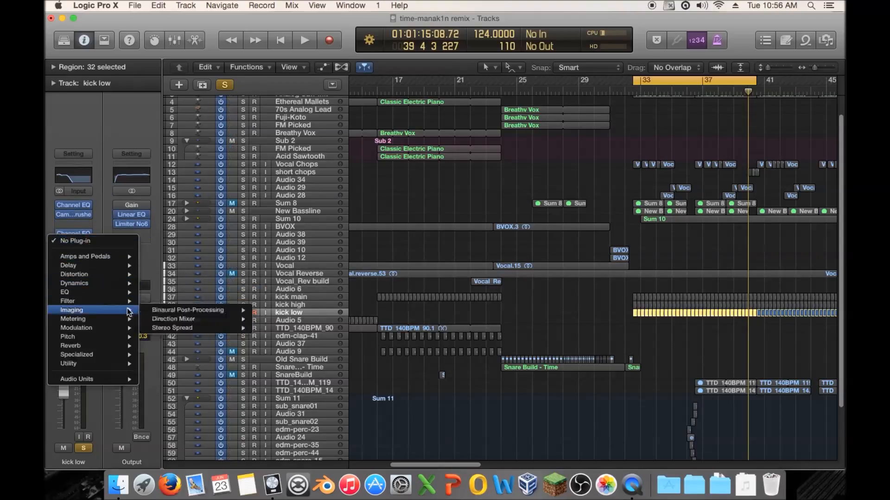
mouse_move(92, 283)
mouse_move(183, 295)
left_click(248, 293)
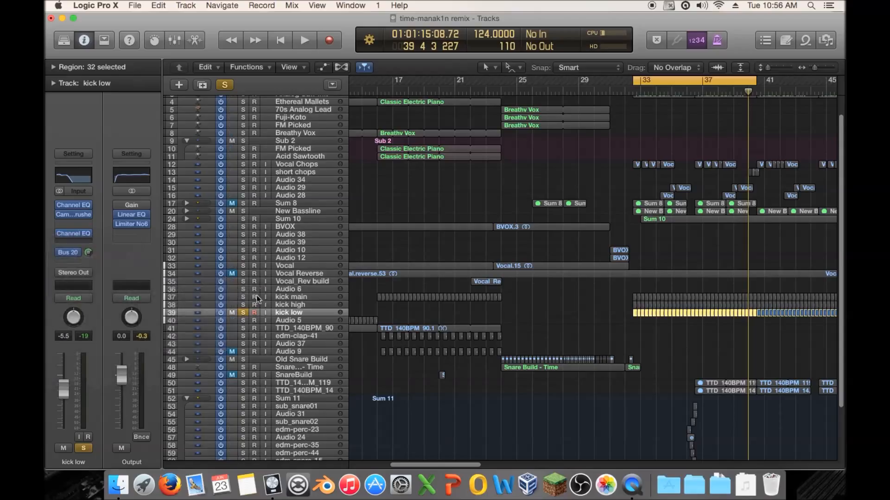
mouse_move(422, 348)
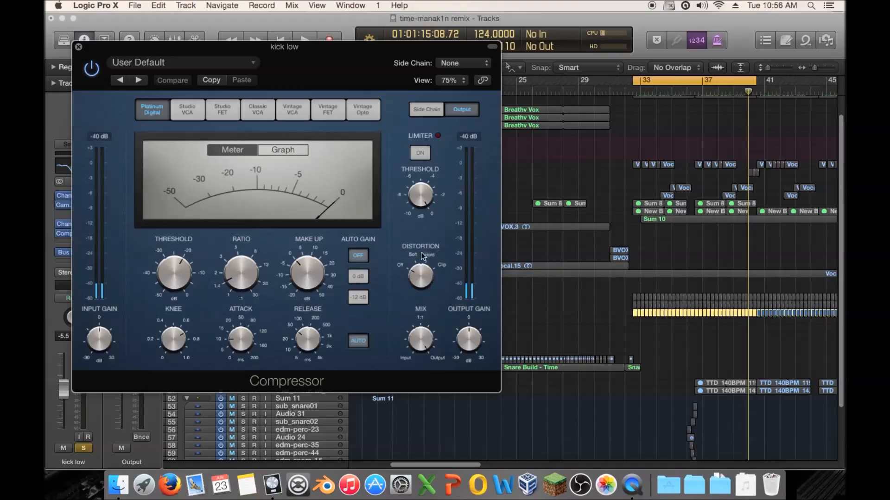
Step: Set kick low's Compressor to a -37 dB threshold and 10:1 ratio with Auto release off, a slower attack and a 68 ms release
left_click_drag(425, 337, 425, 420)
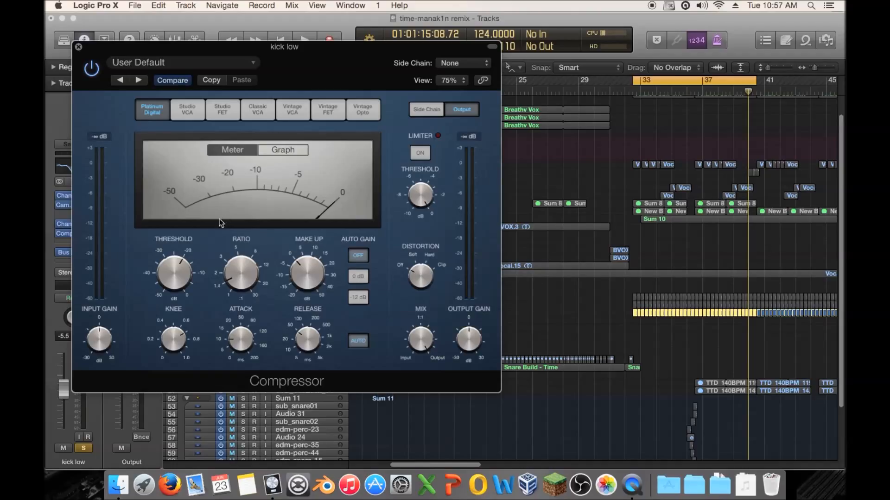
mouse_move(240, 281)
mouse_move(156, 278)
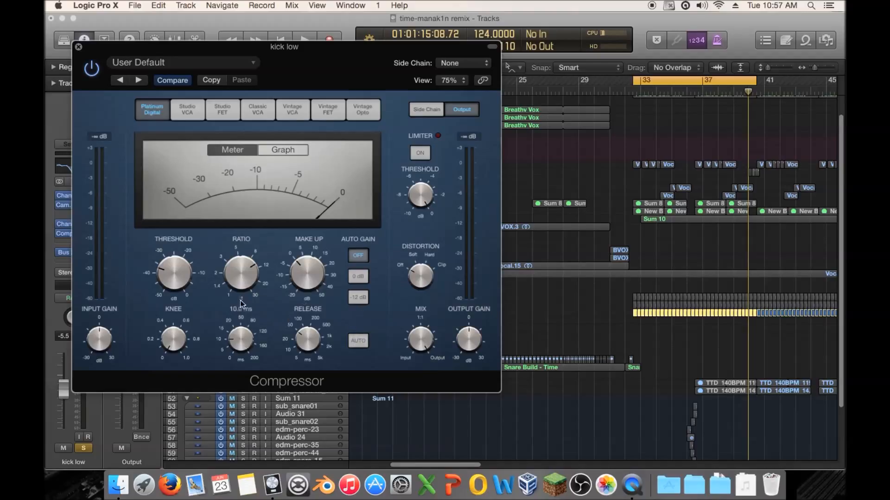
left_click_drag(246, 317, 248, 297)
key("space")
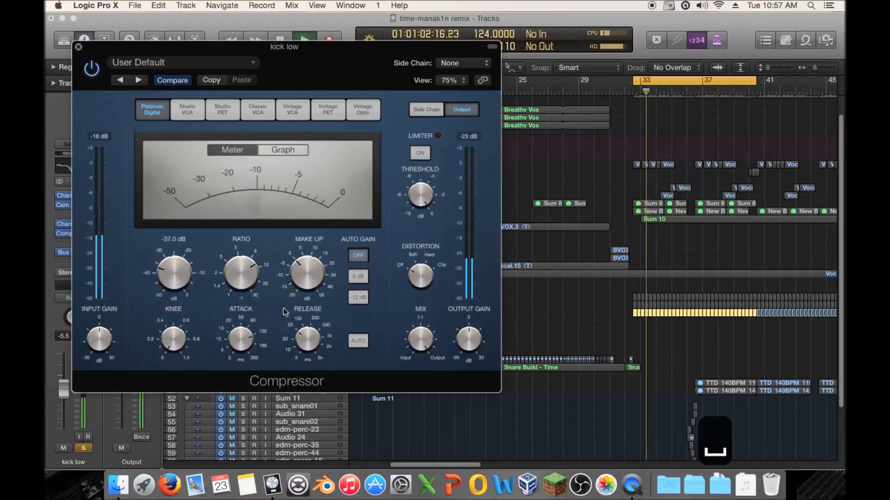
left_click_drag(308, 296, 295, 333)
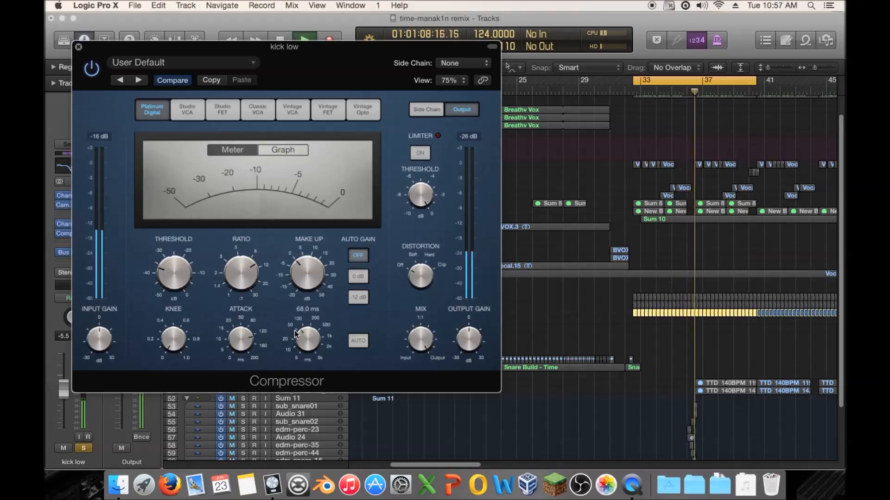
key("space")
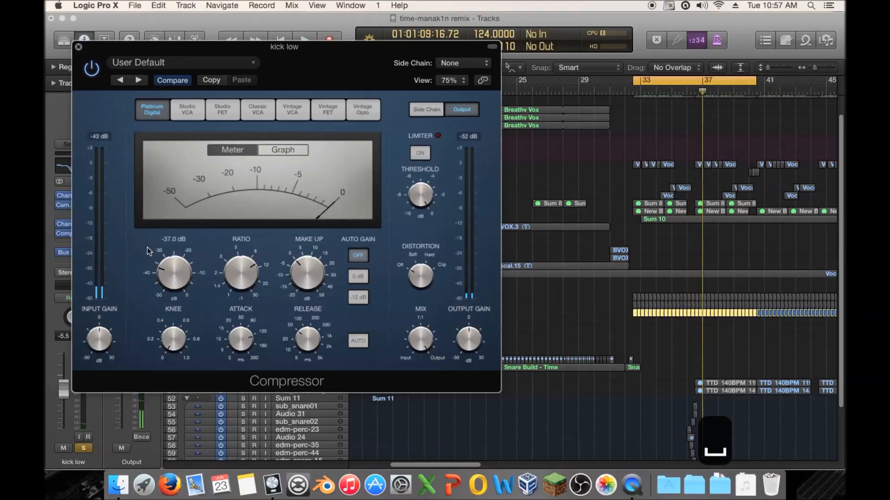
Step: Move the Compressor above the last Channel EQ in kick low's insert chain and reopen it
left_click_drag(157, 53, 283, 80)
mouse_move(77, 236)
left_click(76, 213)
left_click(74, 218)
key("Escape")
left_click(76, 214)
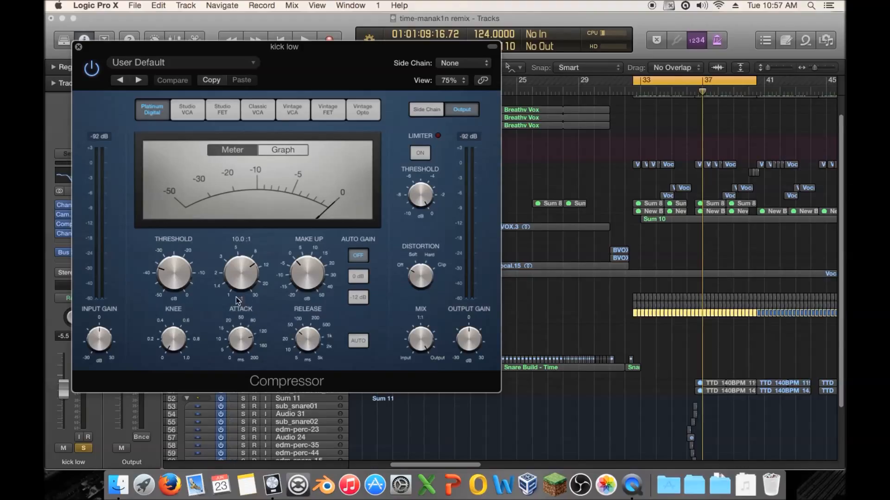
Step: Show the Compressor's gain reduction as a Graph and set the release to 120 ms during playback
left_click(275, 151)
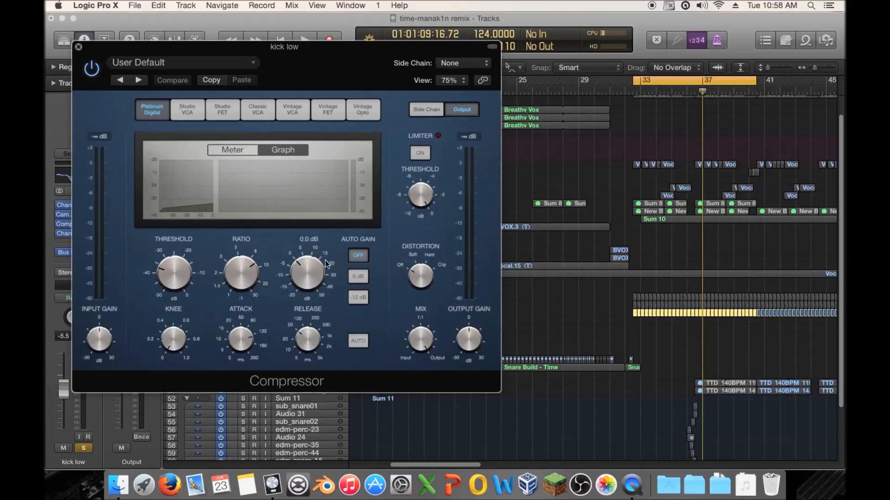
mouse_move(310, 337)
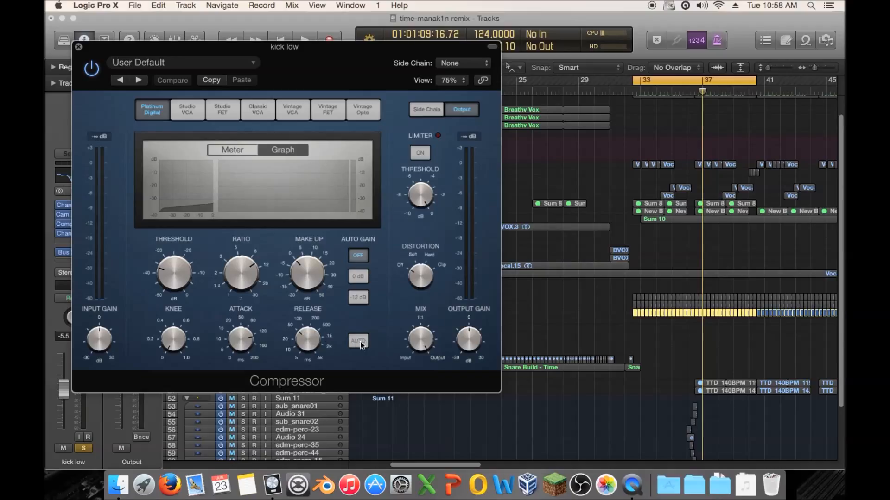
left_click(361, 343)
key("space")
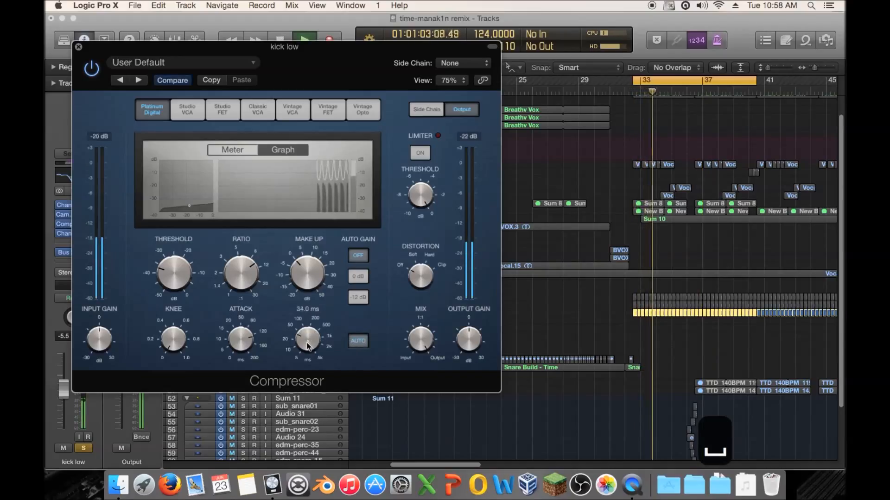
mouse_move(319, 344)
left_mouse_down()
mouse_move(308, 352)
mouse_move(309, 332)
left_mouse_up()
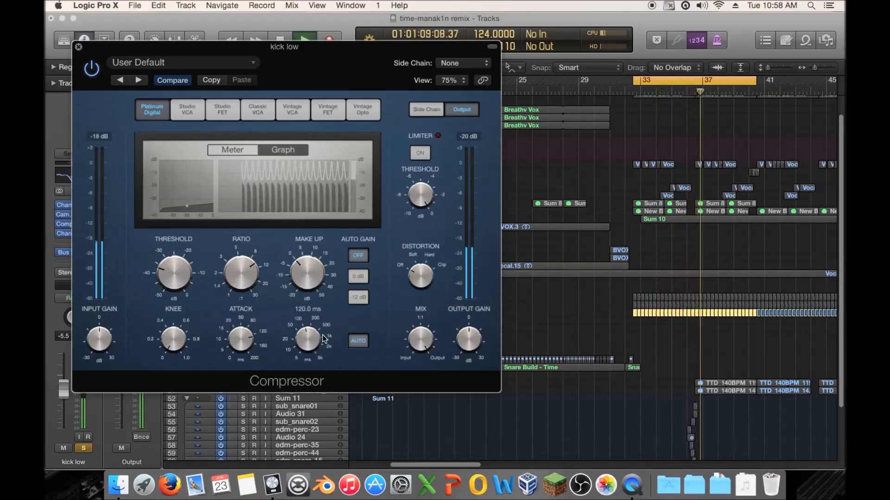
key("space")
Step: Compare kick low's sound with Auto release on and off during playback, leaving it off
mouse_move(327, 336)
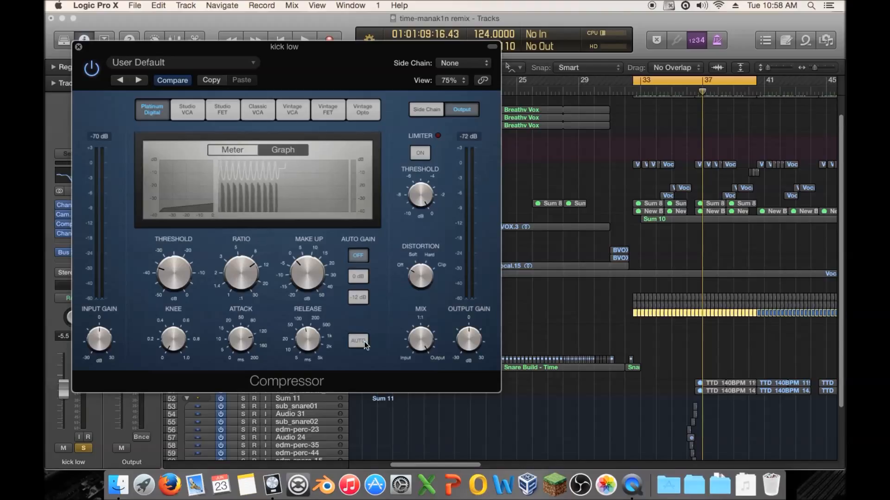
mouse_move(294, 343)
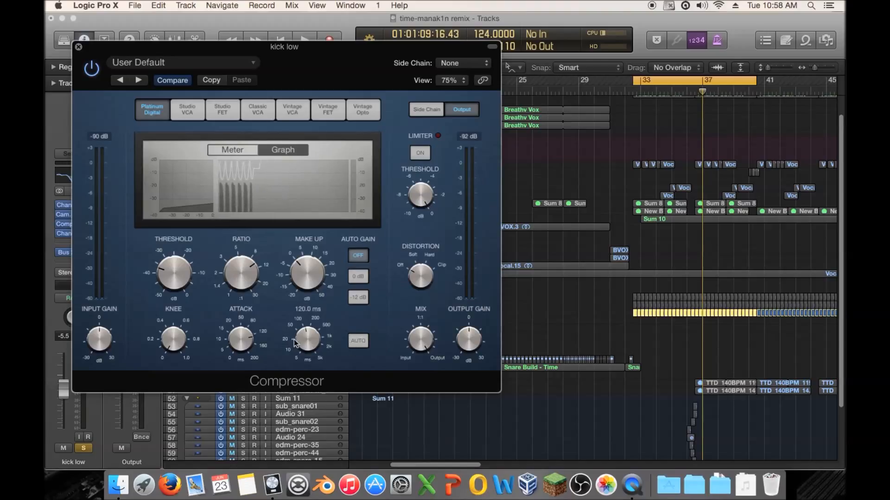
key("space")
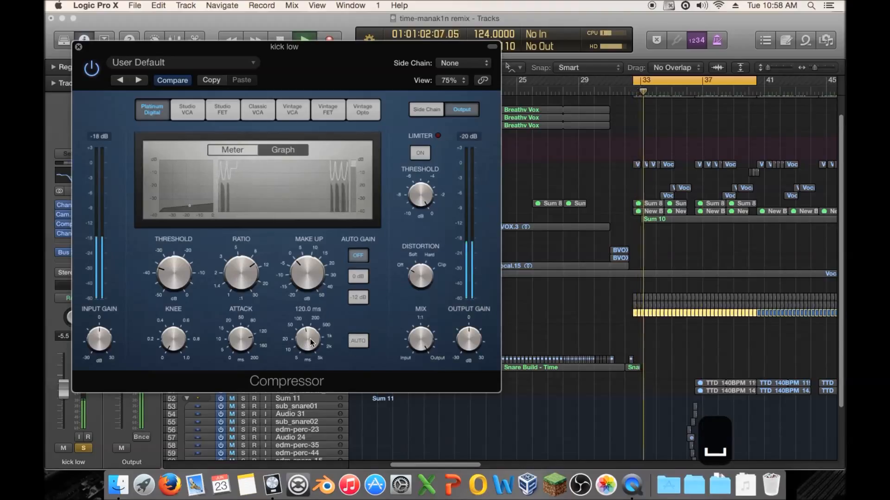
key("space")
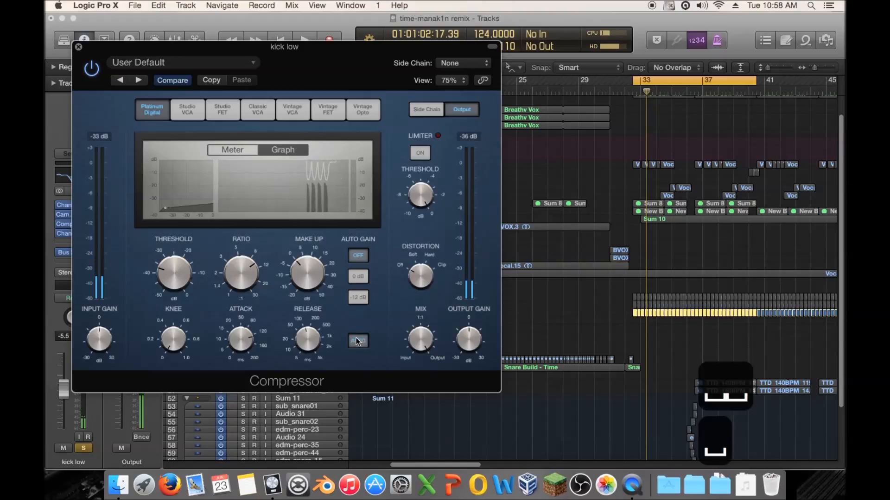
key("space")
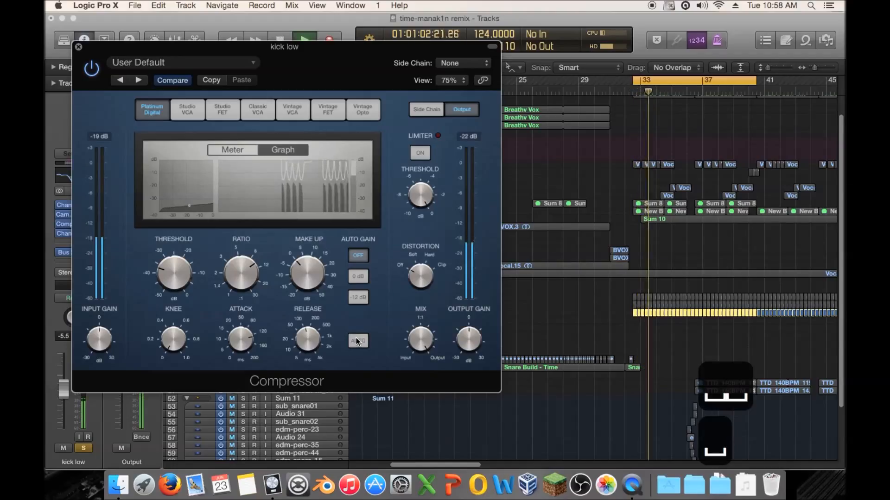
mouse_move(325, 353)
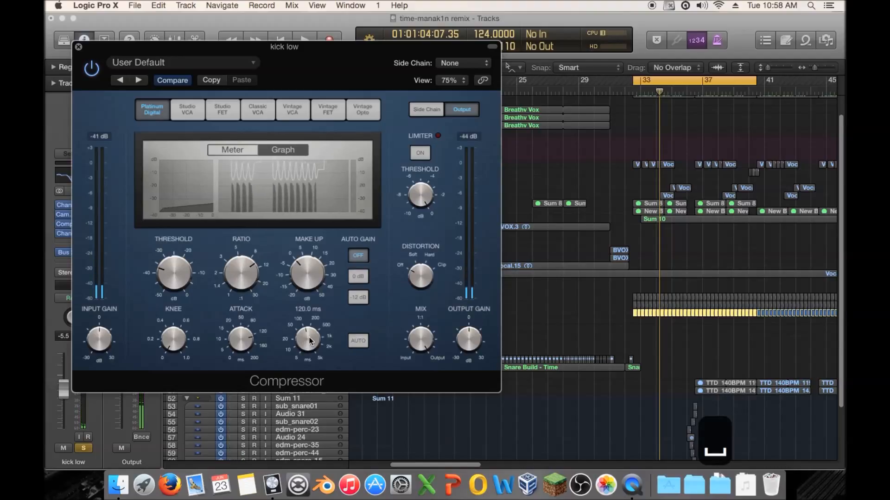
mouse_move(186, 323)
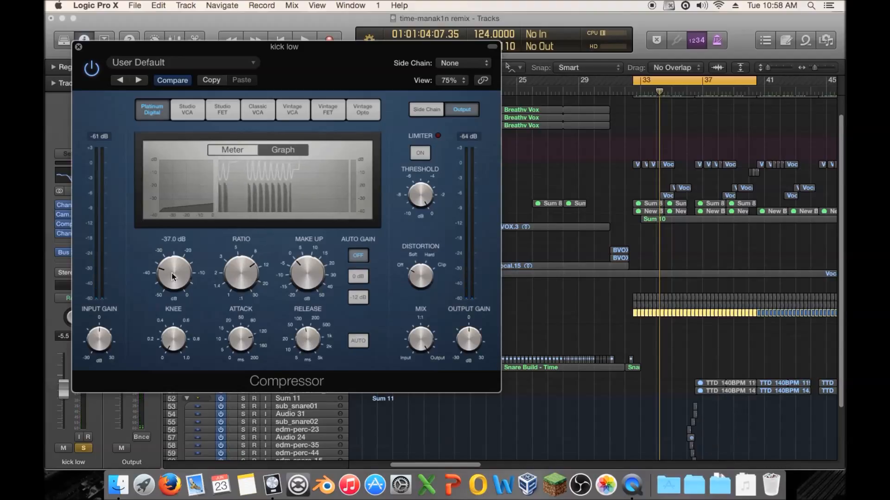
Step: Raise the Compressor's threshold slightly and set its attack to 92 ms while kick low plays
key("space")
left_click_drag(182, 276, 181, 253)
mouse_move(240, 332)
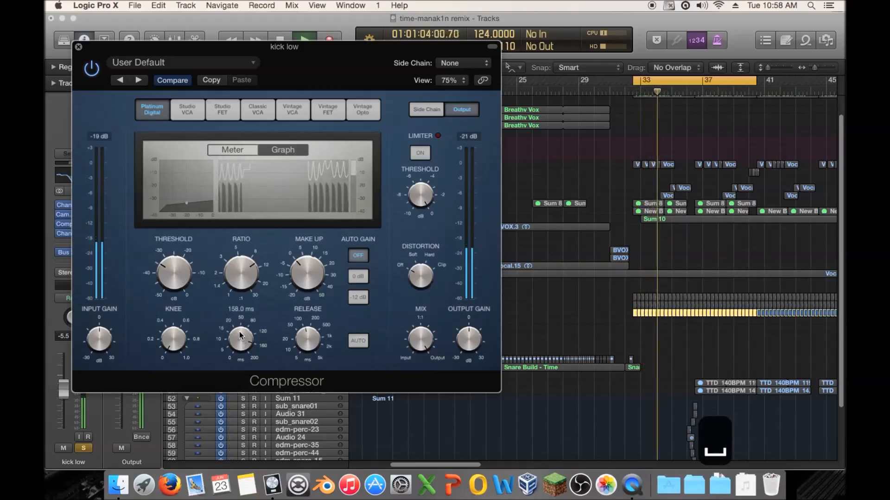
left_click_drag(240, 332, 237, 353)
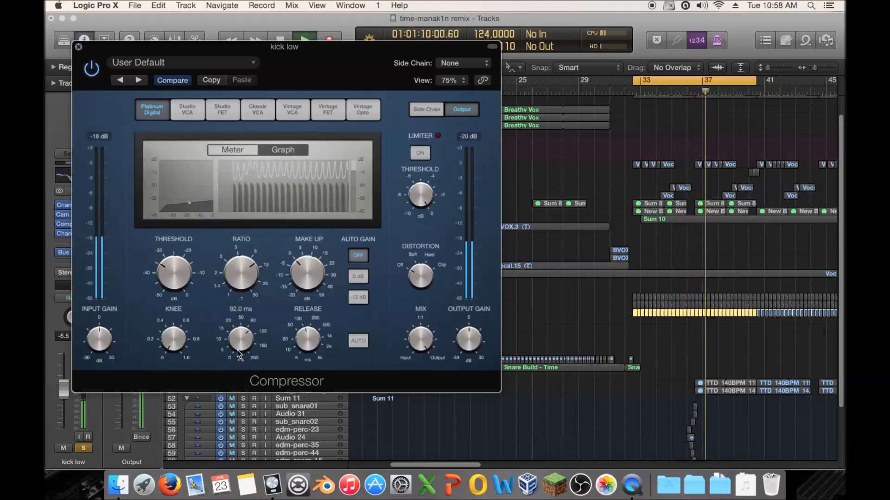
key("space")
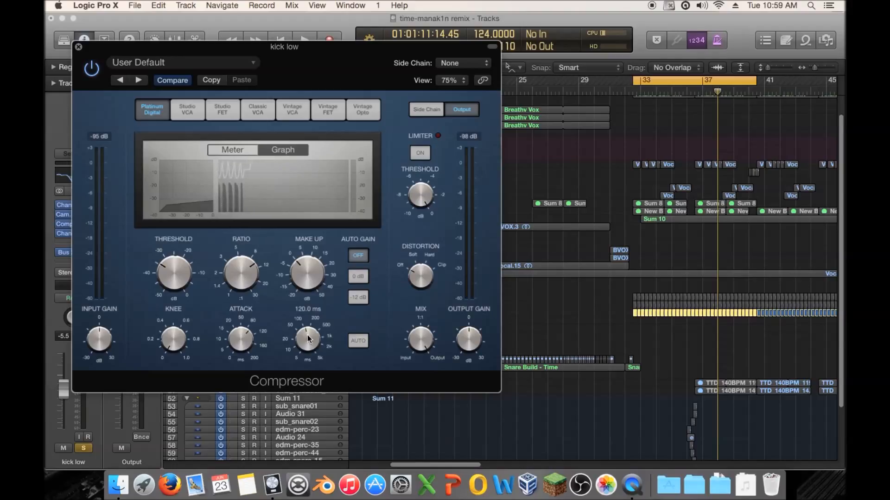
Step: Shorten the Compressor's release to about 86 ms and raise its threshold to about -30 dB during playback
key("space")
left_click_drag(308, 338, 309, 346)
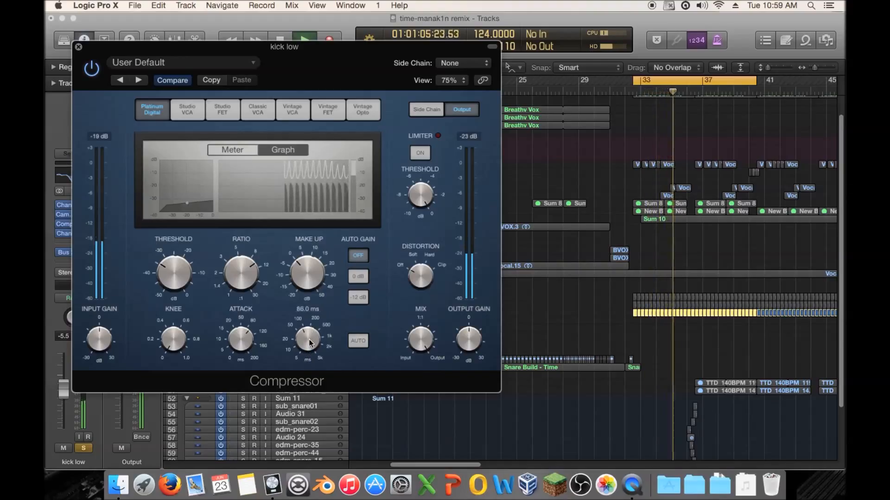
left_click_drag(309, 347, 309, 344)
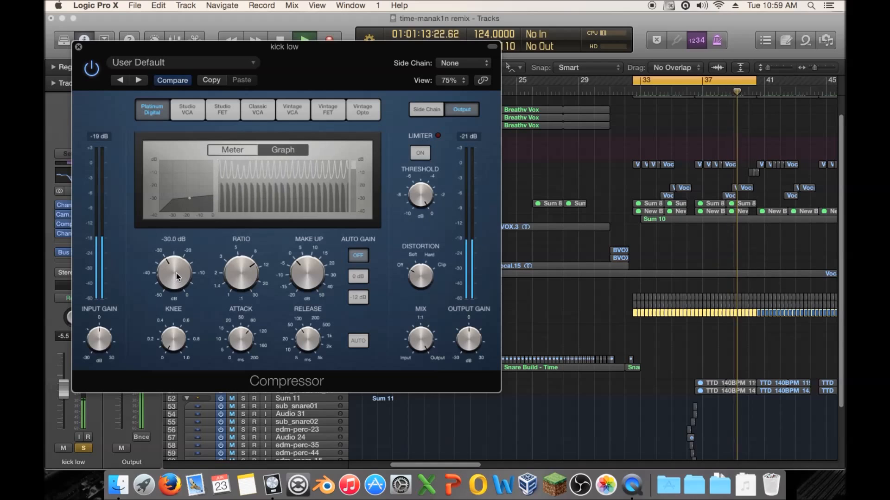
left_click_drag(176, 265, 176, 276)
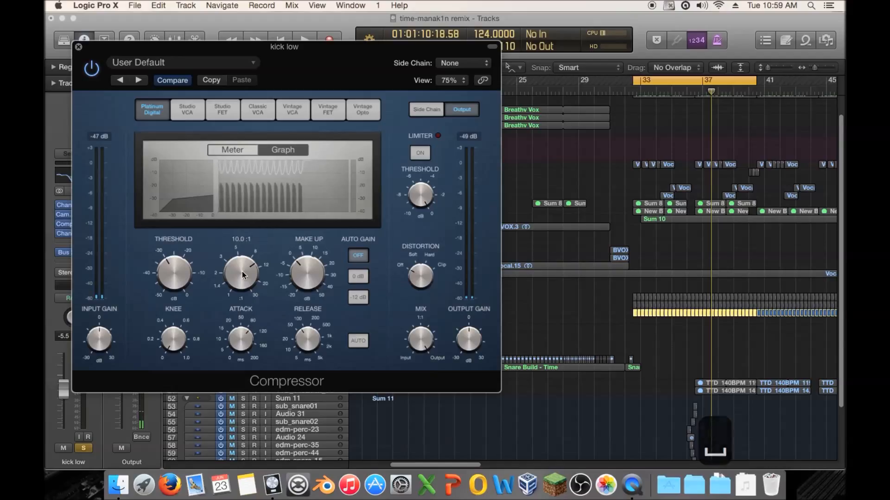
Step: Set the Compressor's ratio to 13:1 and fine-tune its threshold while kick low plays
key("space")
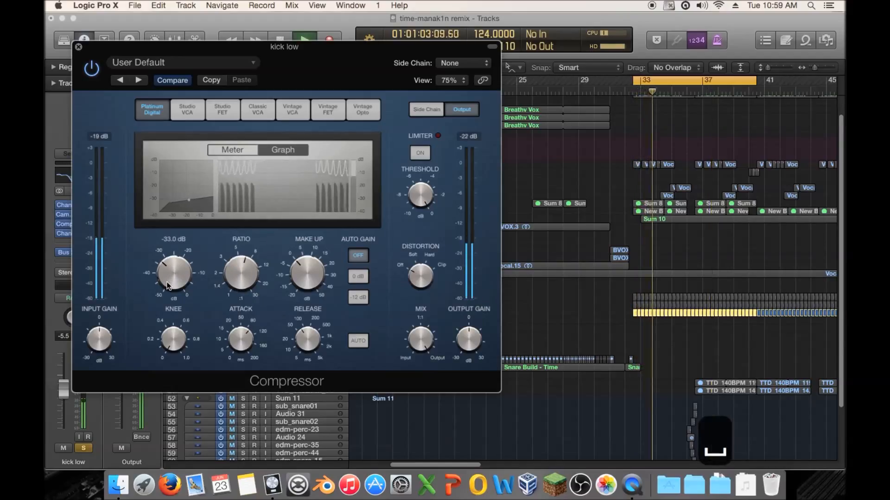
mouse_move(243, 273)
mouse_move(176, 272)
left_click_drag(176, 272, 259, 272)
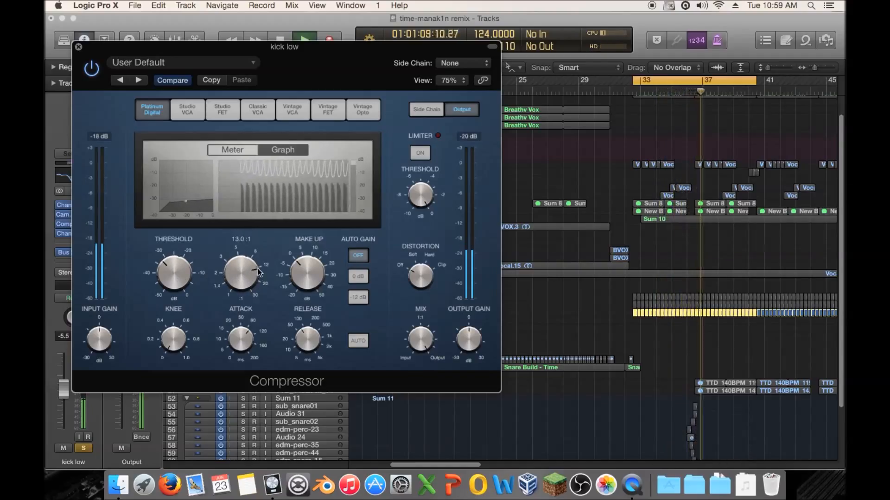
mouse_move(162, 277)
left_mouse_down()
mouse_move(159, 291)
mouse_move(166, 273)
left_mouse_up()
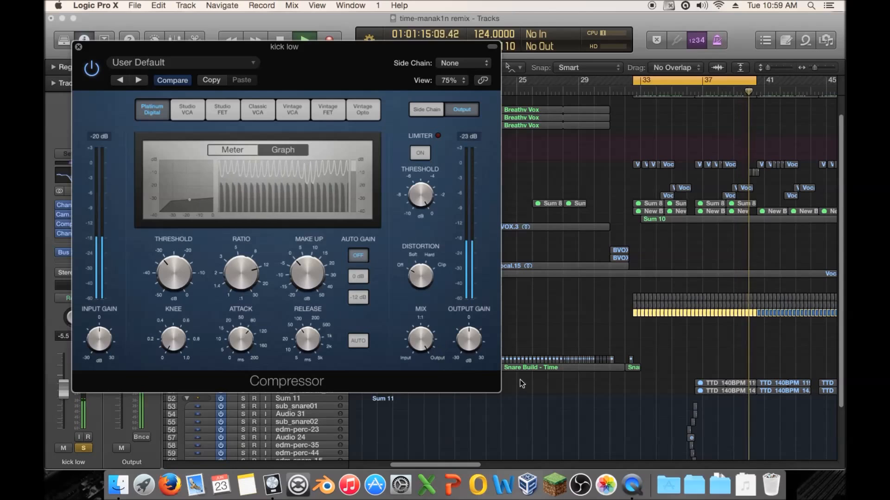
Step: Blend the dry and compressed kick low with the Compressor's Mix control and add a little make-up gain
left_click_drag(420, 336, 415, 418)
left_click_drag(407, 451, 423, 335)
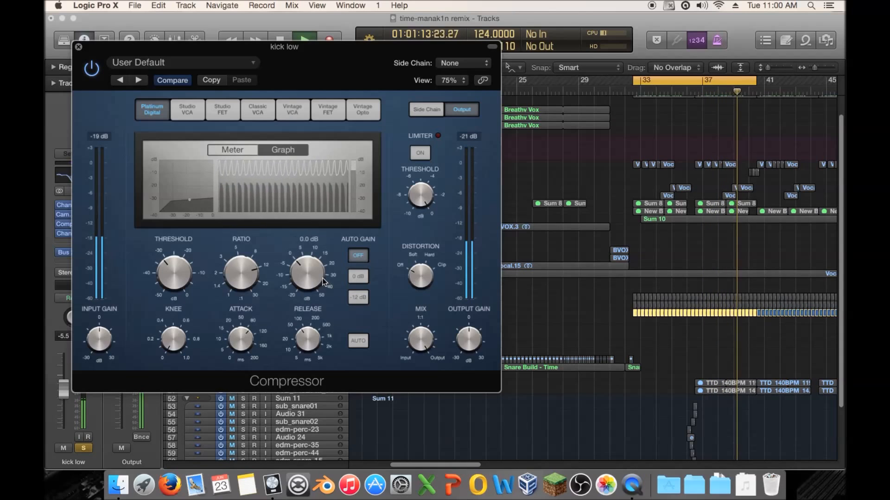
left_click_drag(309, 284, 307, 276)
left_click_drag(419, 336, 420, 338)
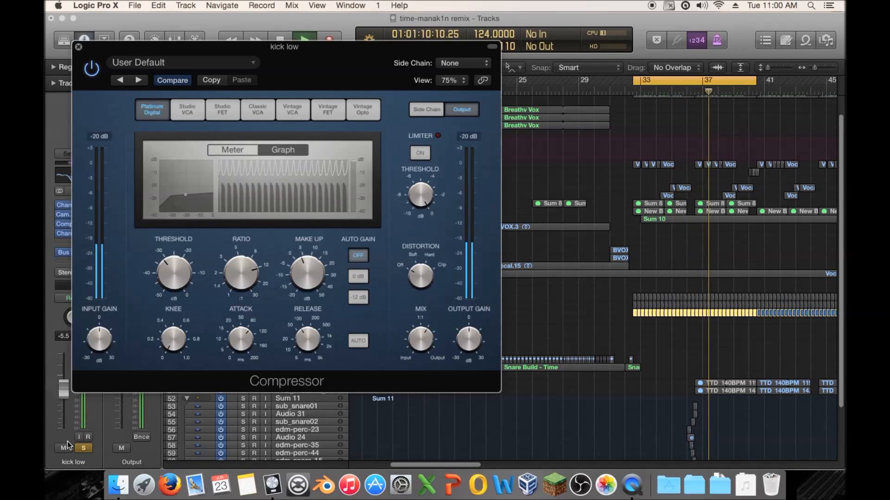
Step: Remove the solo from kick low and compare the full mix with its Compressor bypassed and active
left_click(84, 448)
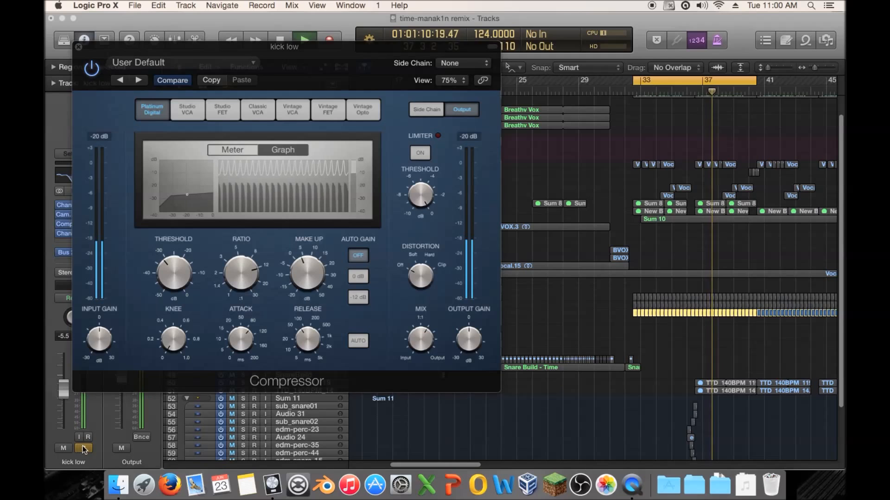
left_click(92, 70)
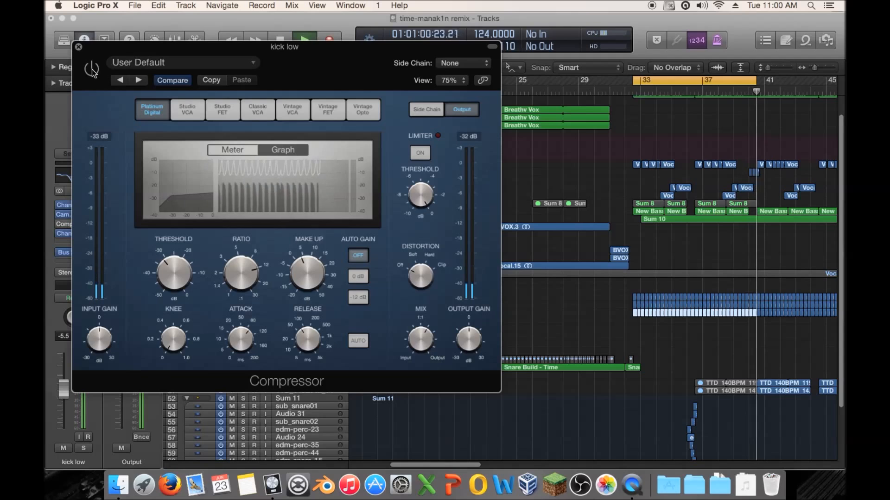
Step: Raise the Compressor's output gain to +2 dB and close the plug-in
mouse_move(465, 342)
left_click_drag(465, 342, 466, 347)
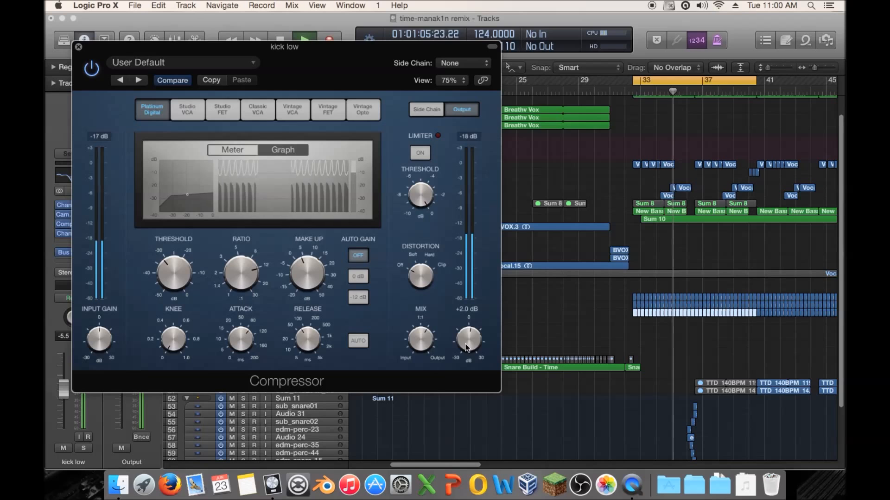
left_click(78, 46)
Step: Retune the low boost in kick low's last Channel EQ to +4 dB at 49 Hz and turn off the 114 Hz cut
left_click(69, 232)
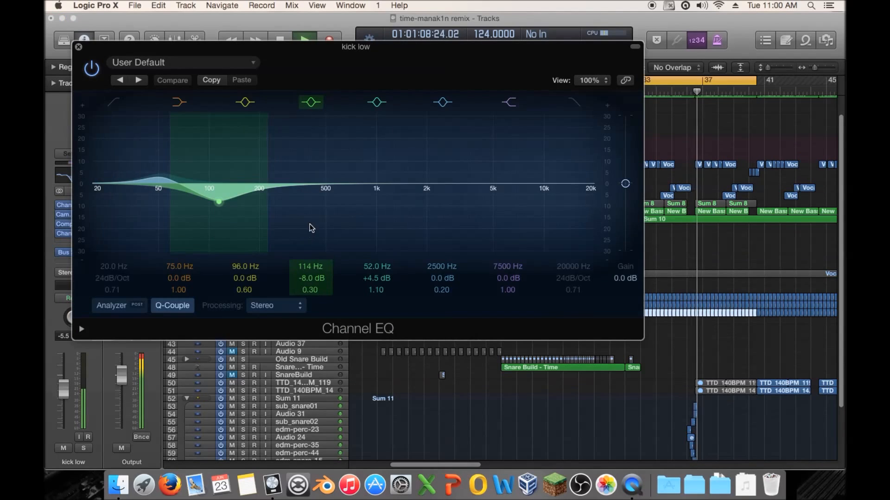
mouse_move(180, 148)
left_mouse_down()
mouse_move(182, 131)
mouse_move(153, 138)
mouse_move(175, 145)
left_mouse_up()
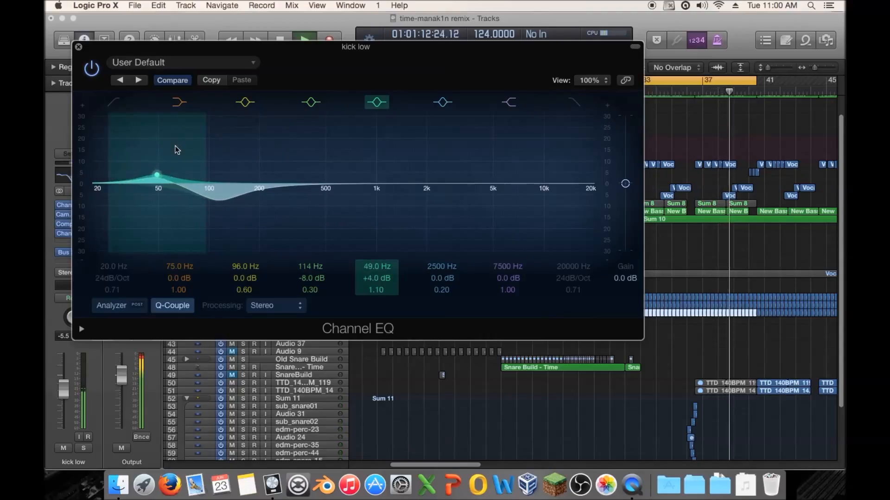
left_click(246, 102)
left_click(245, 103)
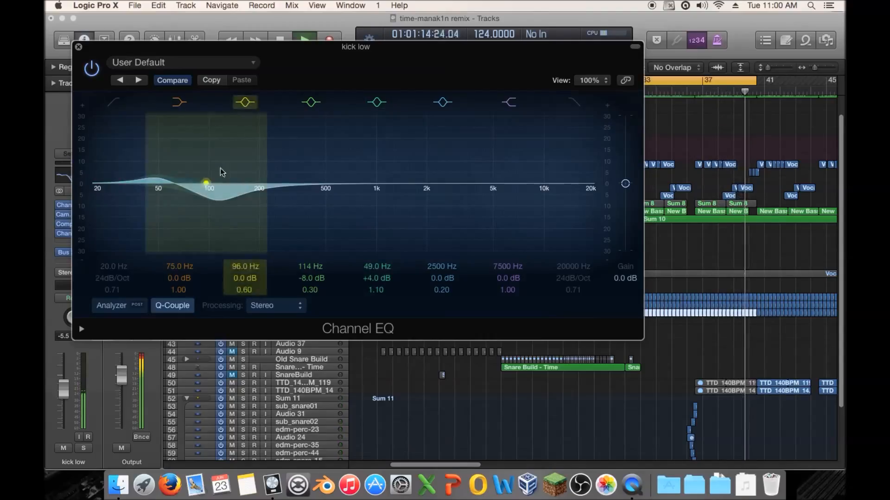
left_click(317, 105)
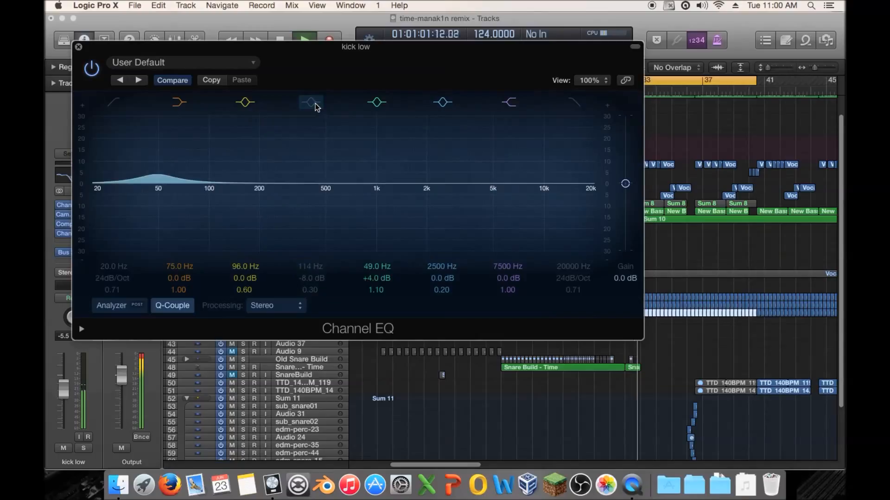
Step: Turn kick low's 114 Hz EQ cut back on and reshape it to -3.5 dB at 148 Hz with a Q of 0.57
left_click(315, 103)
left_click_drag(234, 201, 234, 191)
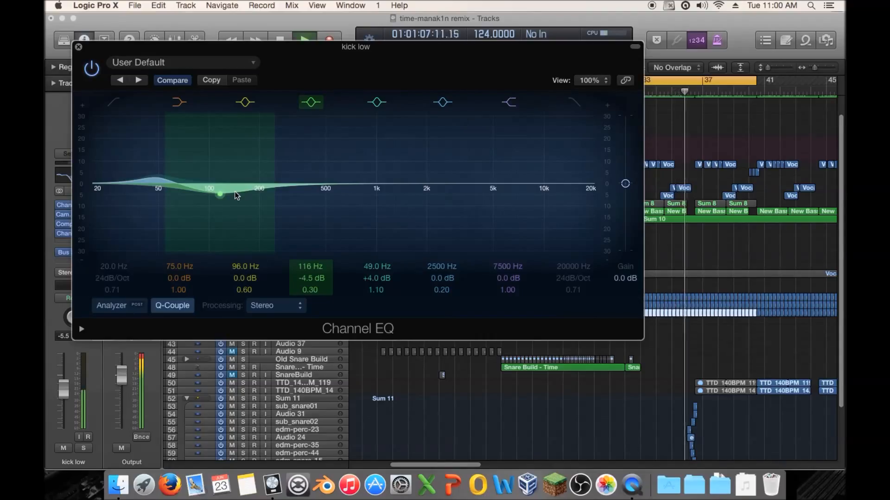
left_click_drag(268, 195, 250, 205)
Step: Try a -2.5 dB low shelf at 74 Hz and compare the edited EQ curve with the saved setting
mouse_move(177, 201)
left_mouse_down()
mouse_move(213, 194)
mouse_move(165, 205)
mouse_move(177, 207)
left_mouse_up()
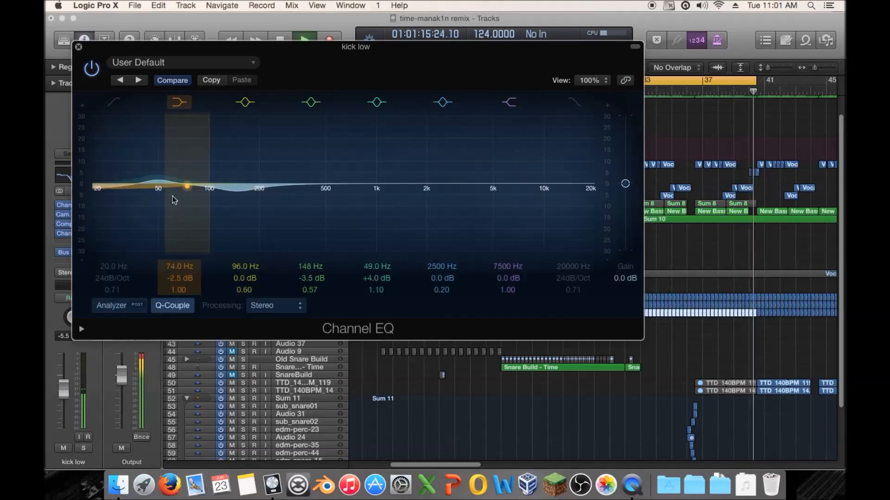
left_click(163, 80)
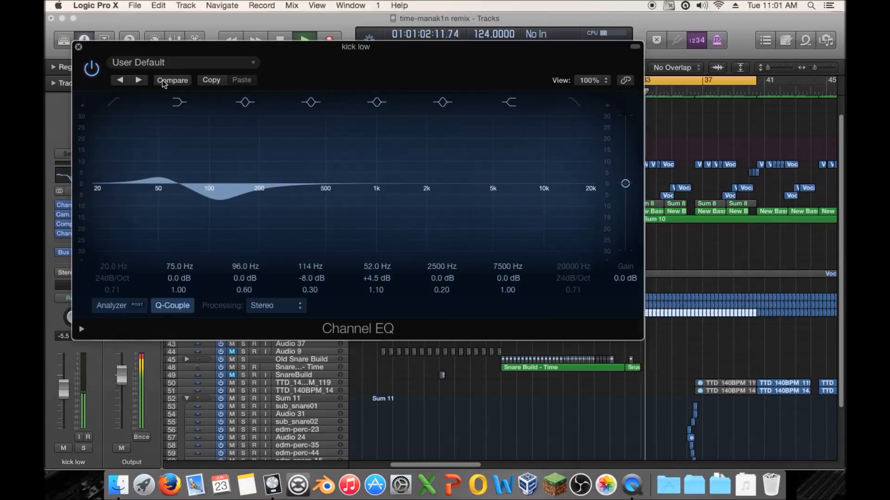
left_click(162, 80)
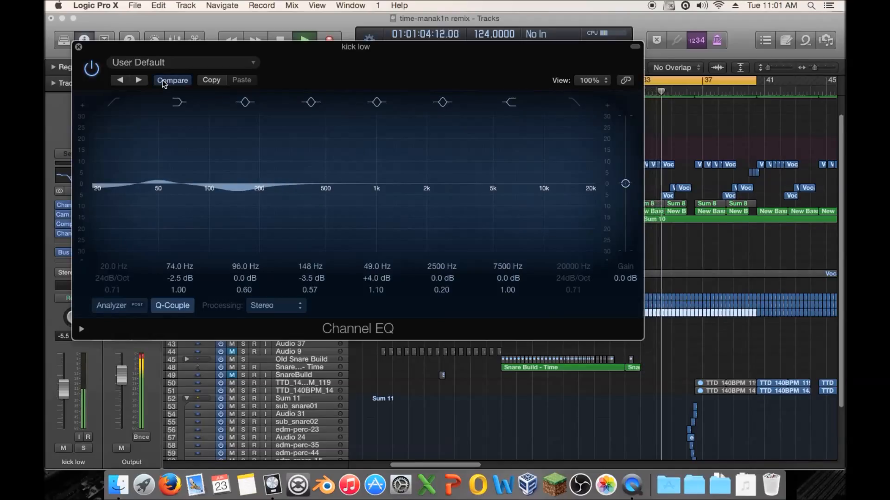
Step: Retune the low boost to +4.5 dB at 53 Hz and add a 48 dB/Oct low cut at 26.5 Hz, checking against bypass
mouse_move(147, 145)
left_mouse_down()
mouse_move(141, 121)
mouse_move(131, 137)
mouse_move(157, 139)
mouse_move(159, 158)
left_mouse_up()
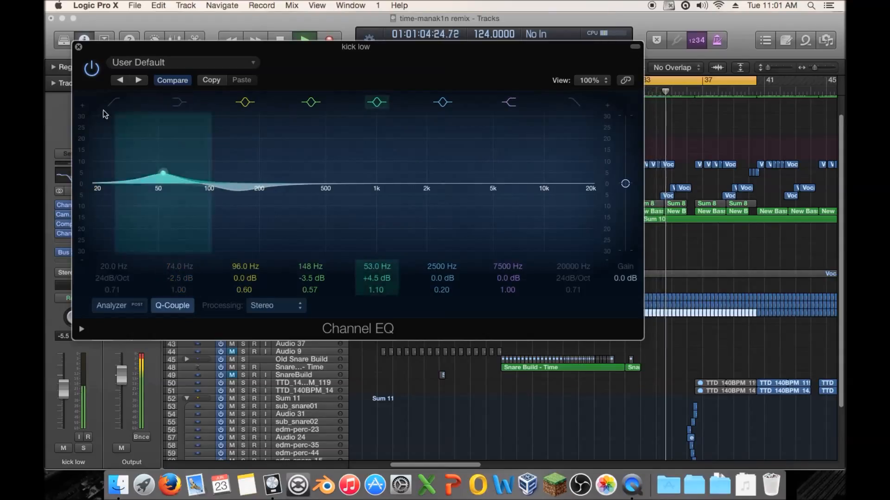
left_click(113, 102)
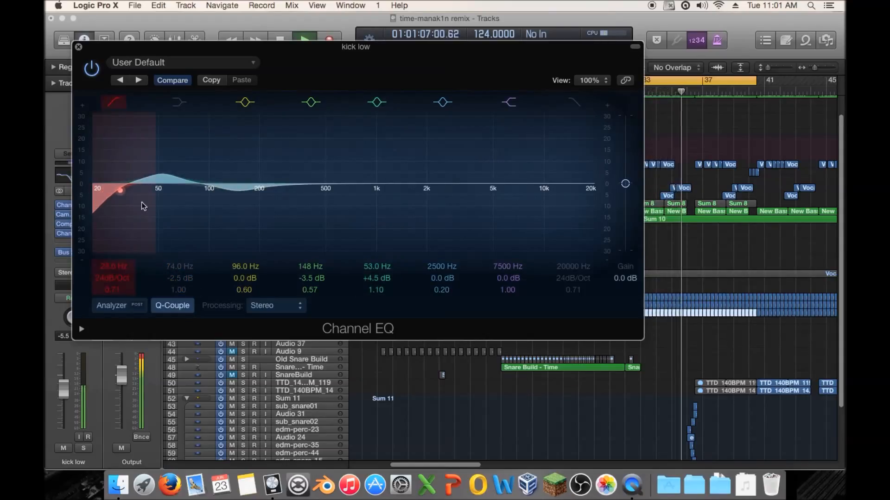
left_click_drag(112, 278, 110, 262)
mouse_move(124, 232)
left_mouse_down()
mouse_move(141, 232)
mouse_move(112, 233)
left_mouse_up()
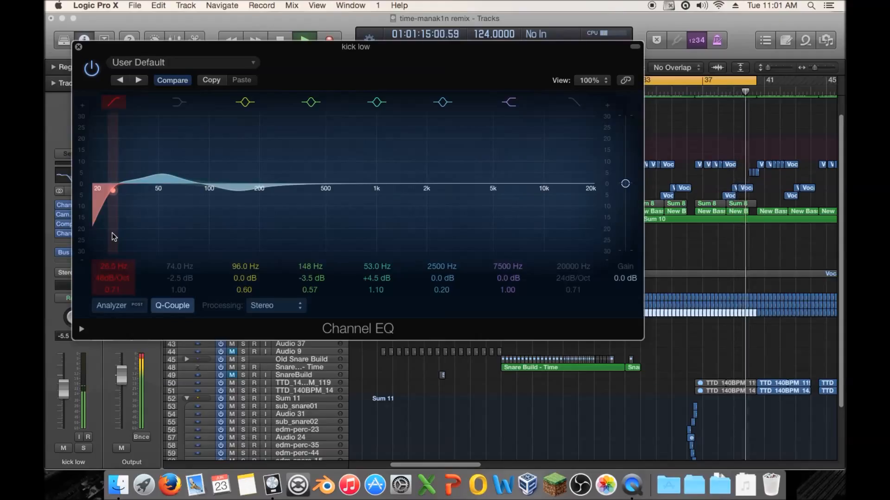
left_click(97, 74)
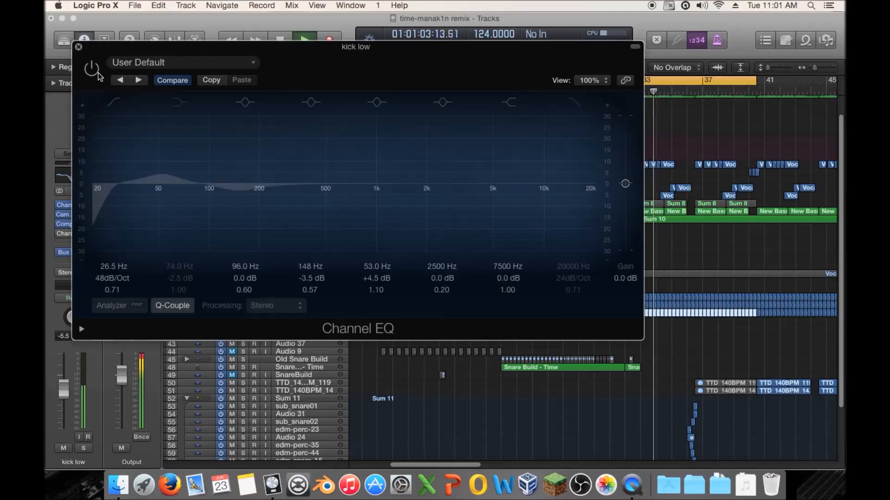
left_click(94, 74)
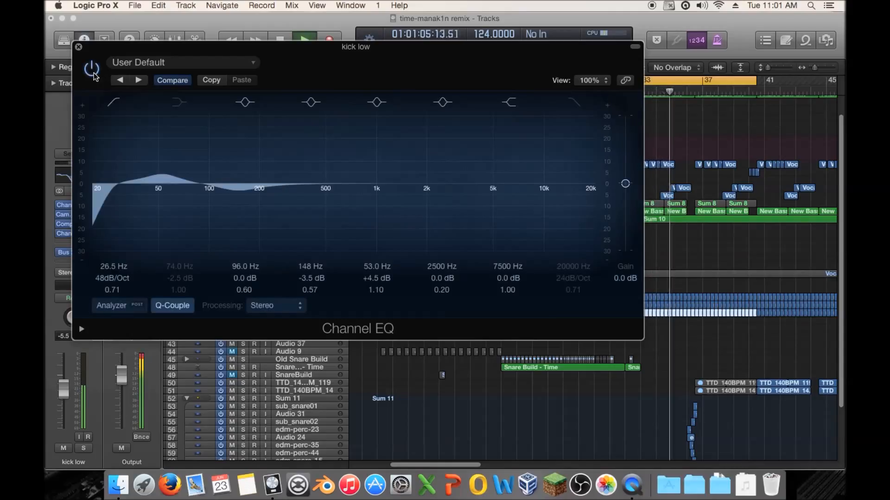
Step: Refine the 53 Hz boost to +2.0 dB with a Q of 1.60 and close the Channel EQ
left_click_drag(141, 126, 140, 131)
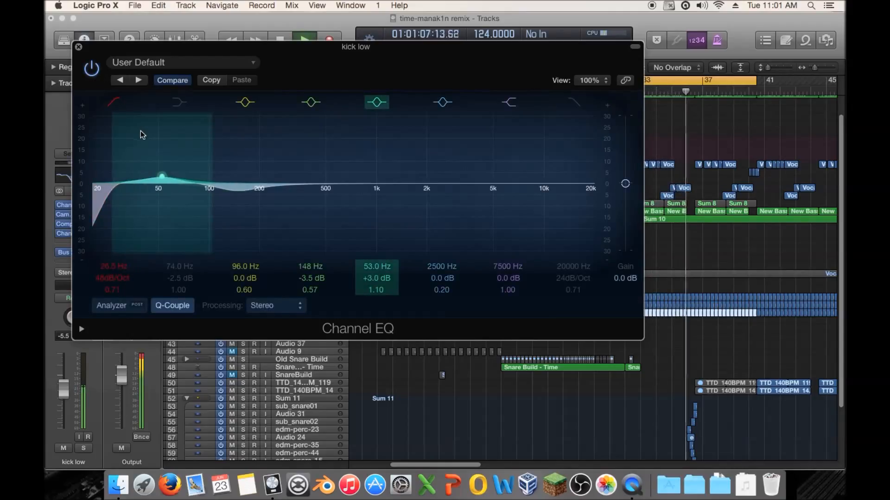
left_click_drag(160, 176, 178, 189)
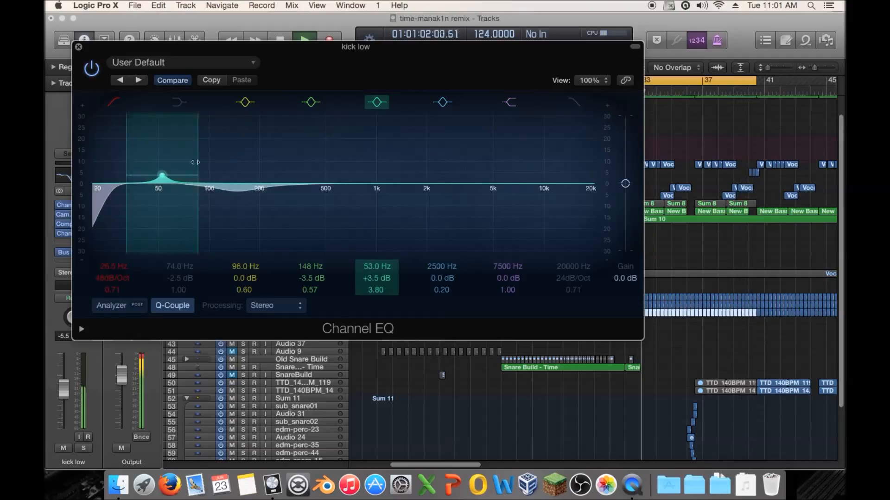
left_click(377, 102)
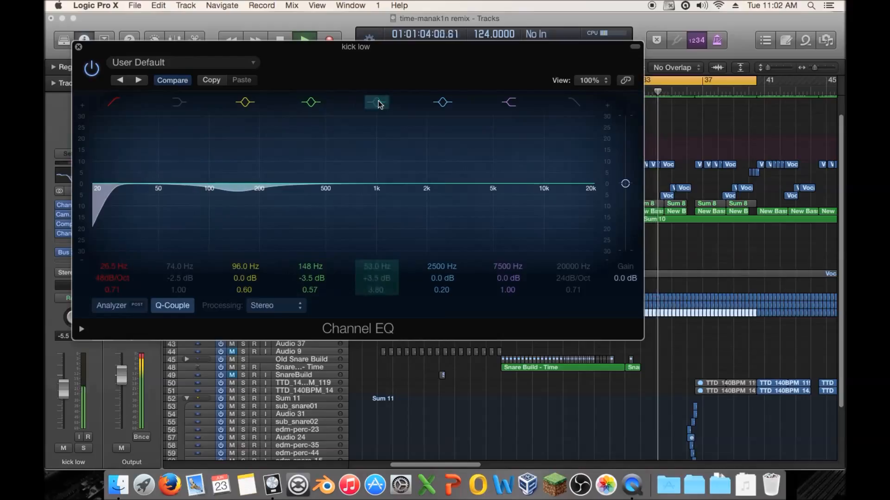
left_click(378, 102)
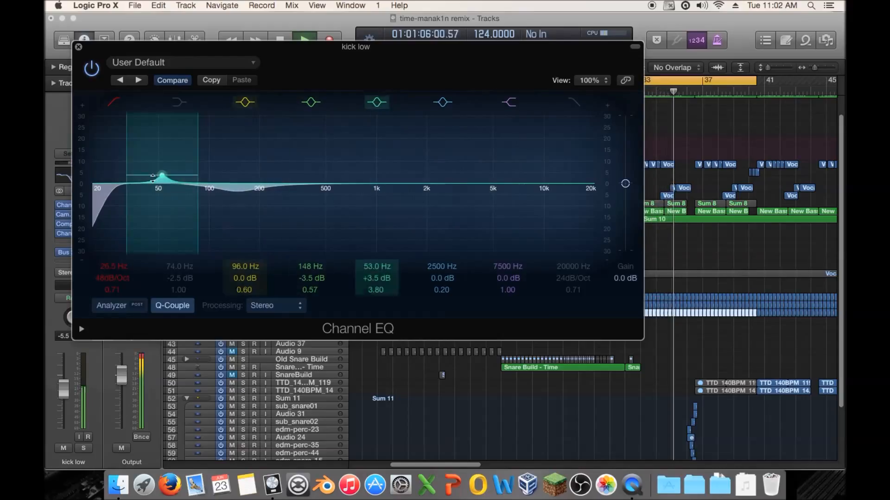
mouse_move(193, 178)
left_mouse_down()
mouse_move(204, 178)
mouse_move(175, 175)
mouse_move(204, 178)
left_mouse_up()
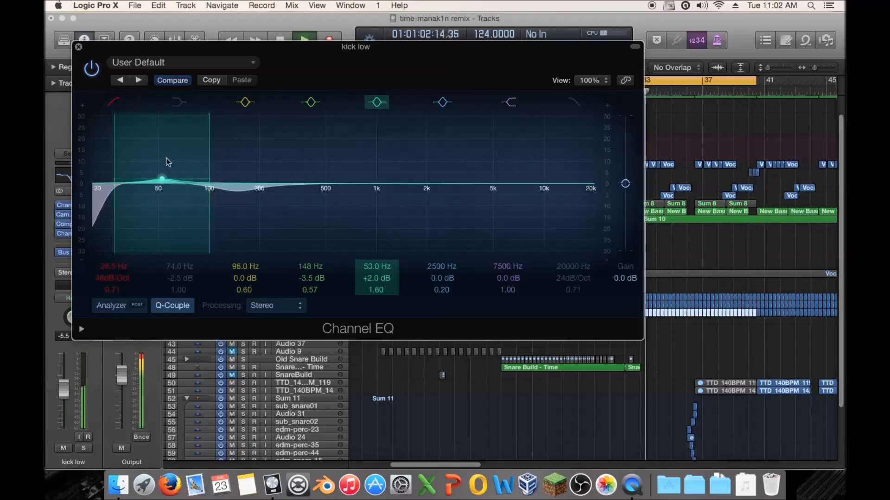
left_click(78, 47)
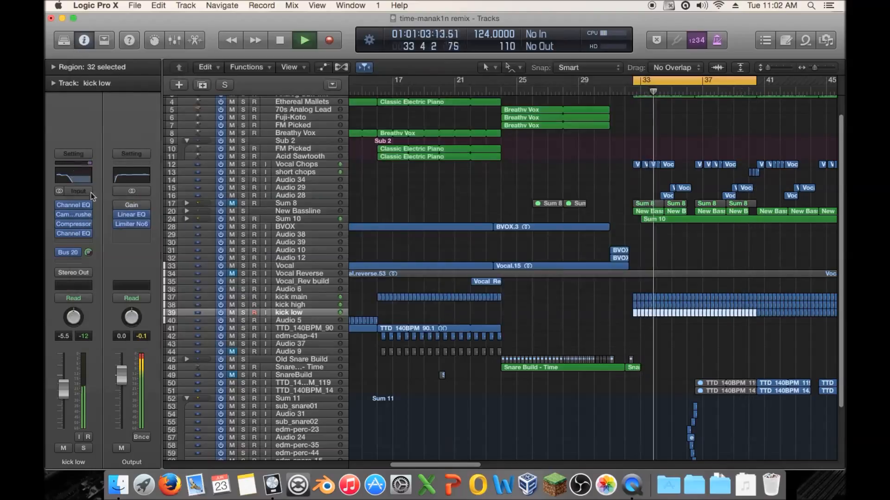
Step: Open Limiter No6 on the Output channel and lengthen its compressor's attack and release
left_click(135, 226)
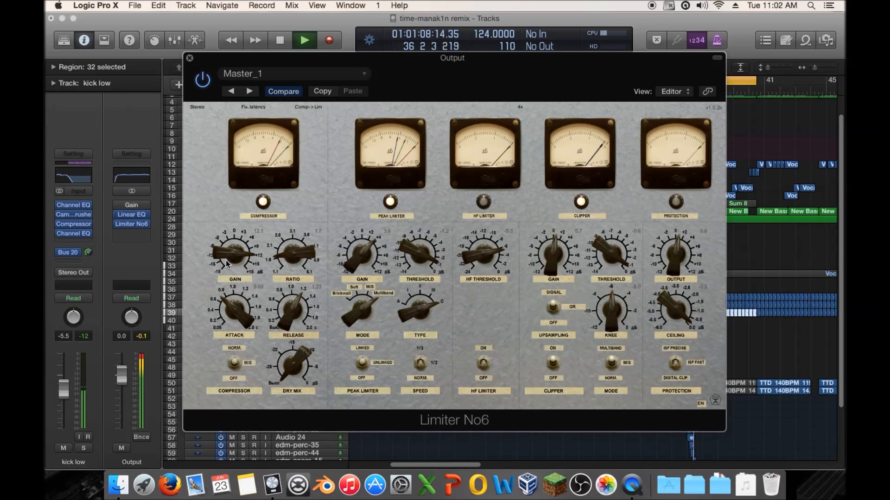
left_click(236, 290)
left_click_drag(235, 290, 222, 254)
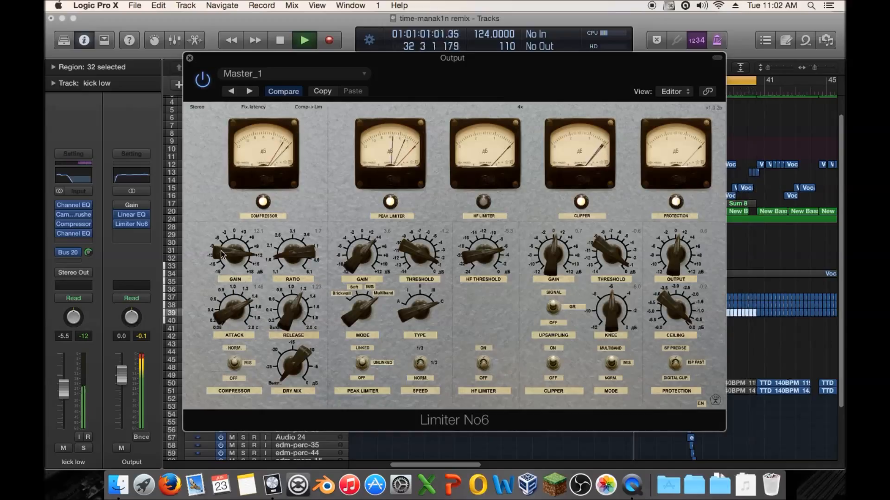
left_click_drag(280, 338, 284, 280)
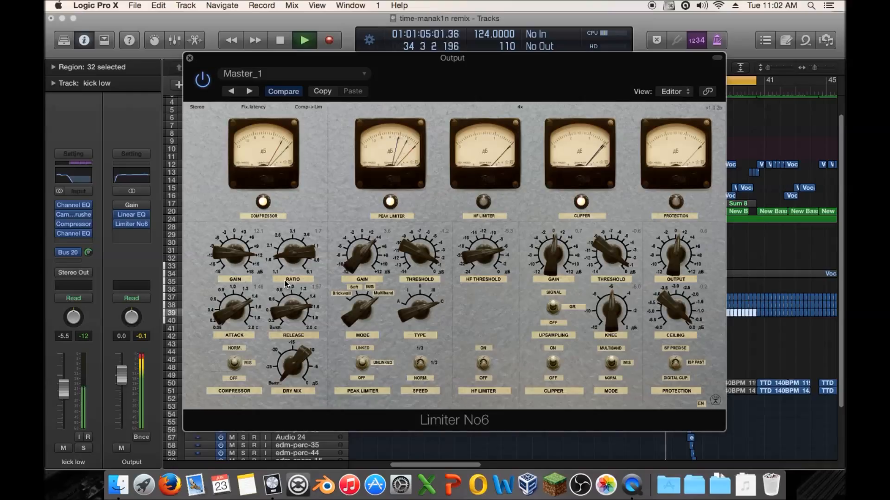
Step: Set the Limiter No6 compressor's ratio to 2.0 and readjust its compressor gain while the mix plays
scroll(280, 244, "down", 2)
scroll(227, 258, "down", 2)
scroll(227, 258, "down", 2)
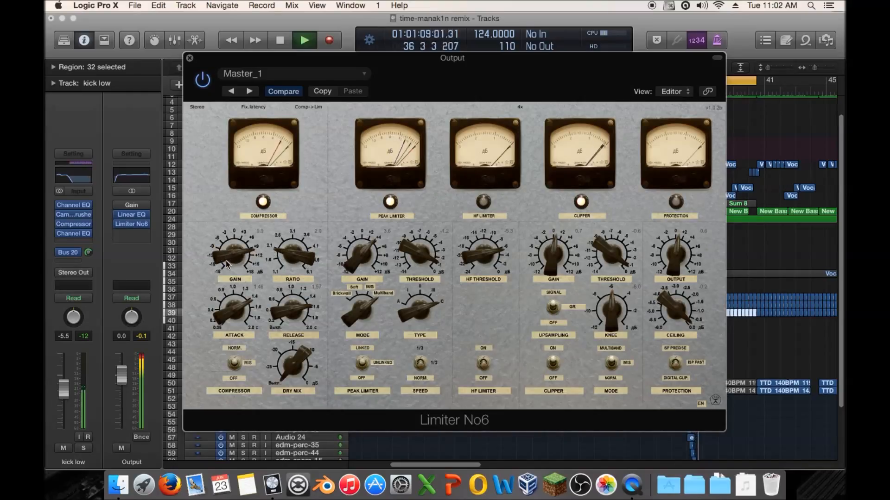
left_click_drag(225, 280, 227, 264)
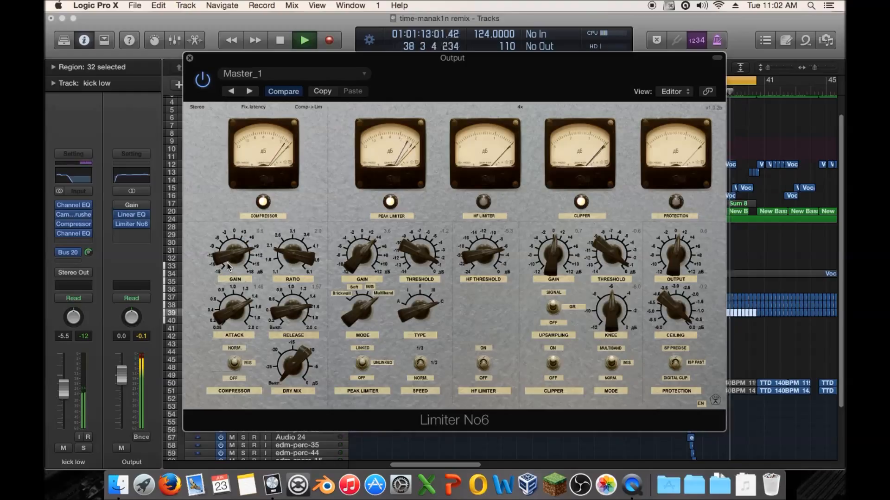
left_click_drag(227, 262, 229, 262)
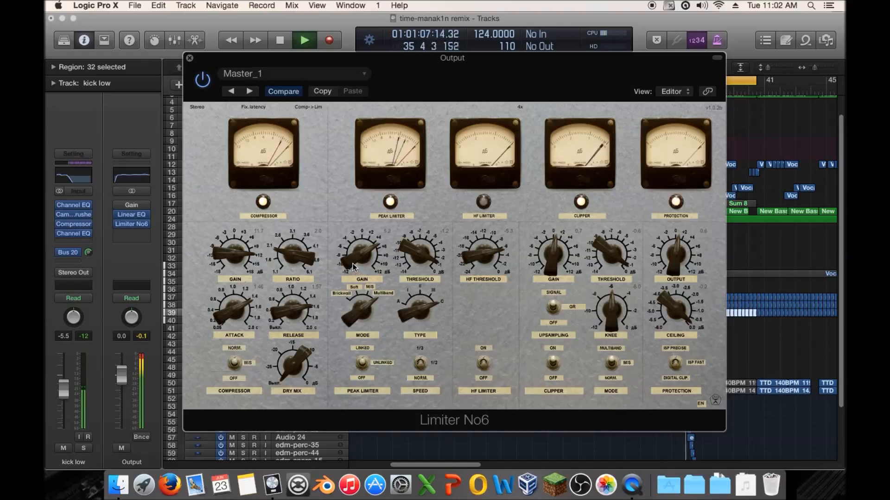
Step: Fine-tune the peak limiter's gain in Limiter No6, stop playback and close the plug-in
left_click_drag(353, 267, 356, 272)
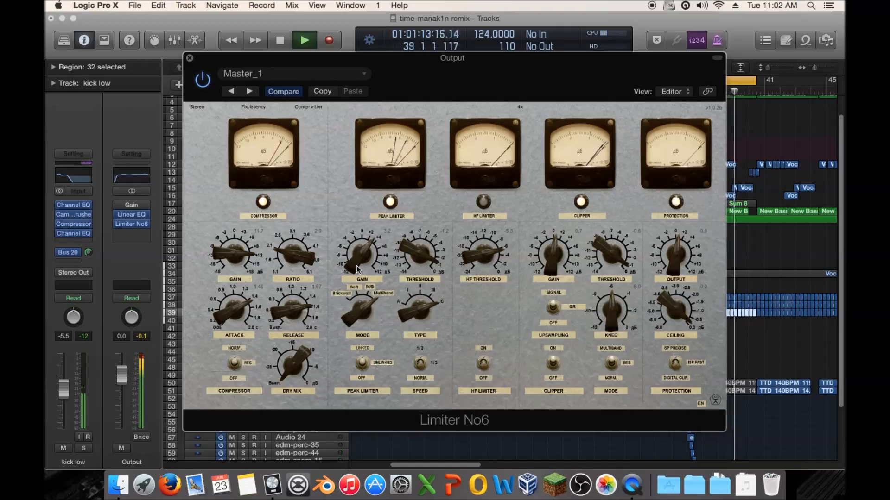
key("space")
left_click(190, 58)
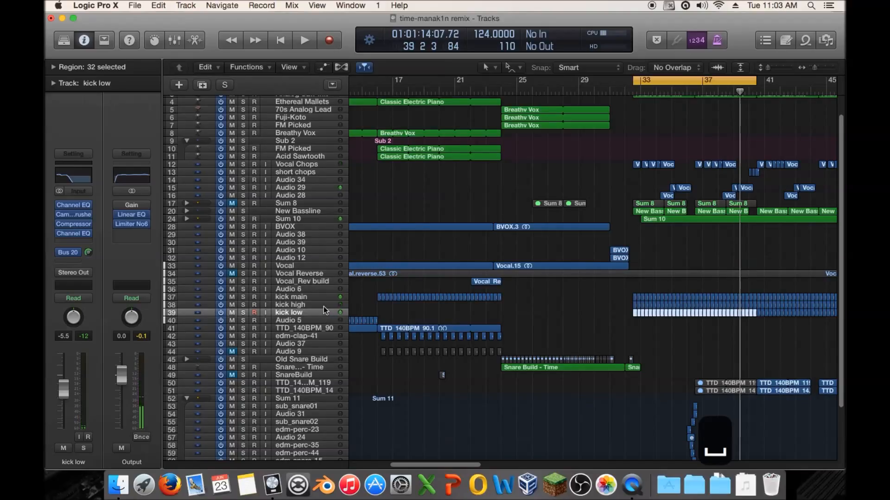
Step: Solo kick low and add a 24 dB/Oct high cut at 345 Hz in its last Channel EQ during playback
left_click(243, 311)
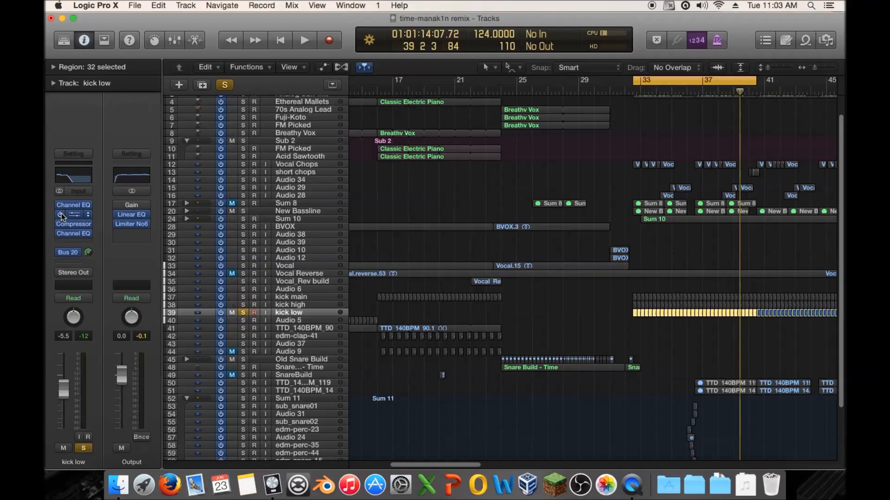
key("space")
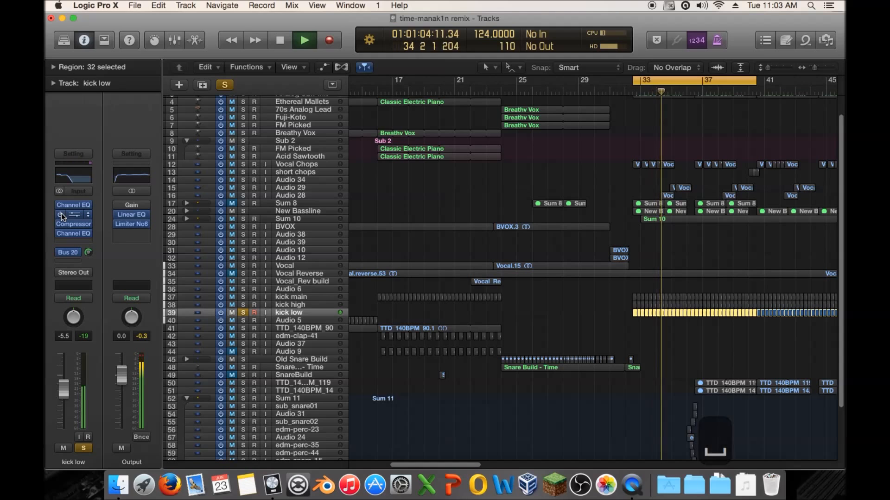
left_click(69, 234)
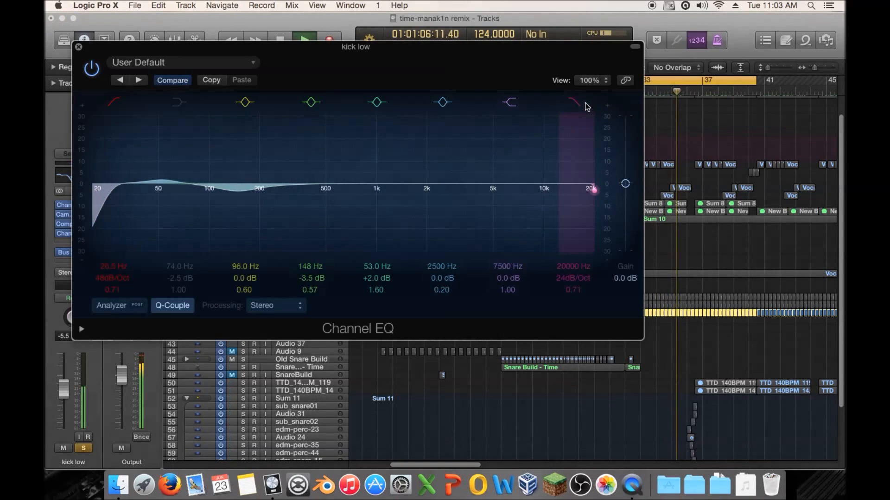
left_click_drag(569, 188, 259, 210)
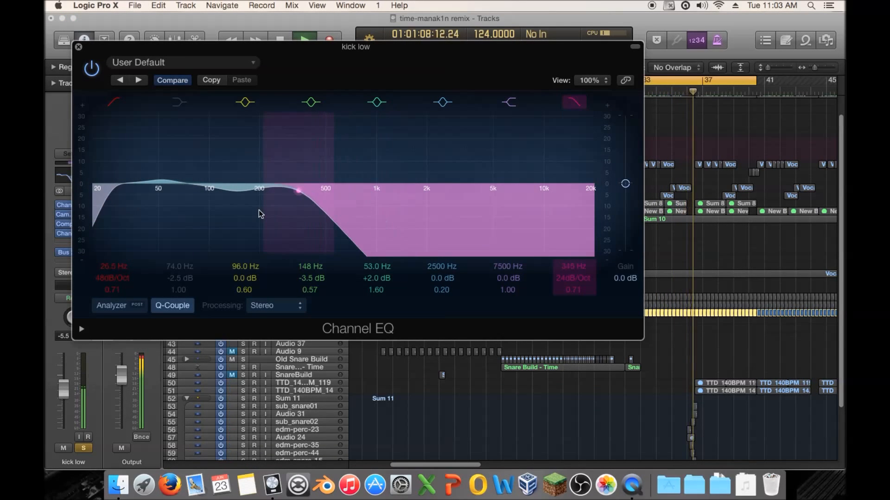
Step: Uncover kick low's insert slots, remove its solo and play the full mix to judge CamelCrusher's effect
left_click_drag(110, 56, 221, 45)
mouse_move(62, 216)
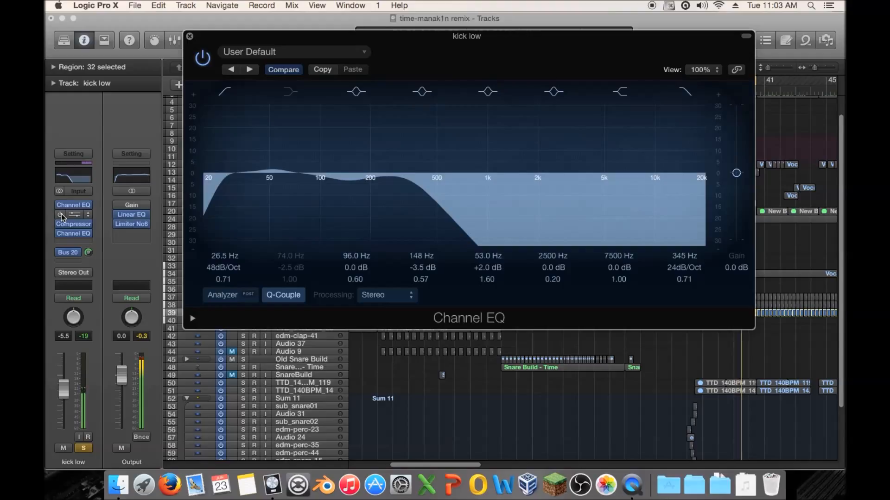
key("space")
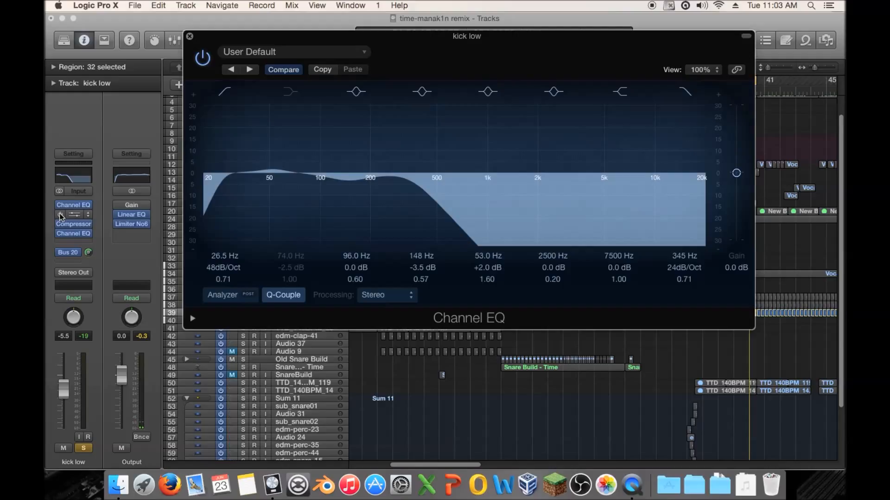
left_click(84, 448)
key("space")
mouse_move(60, 217)
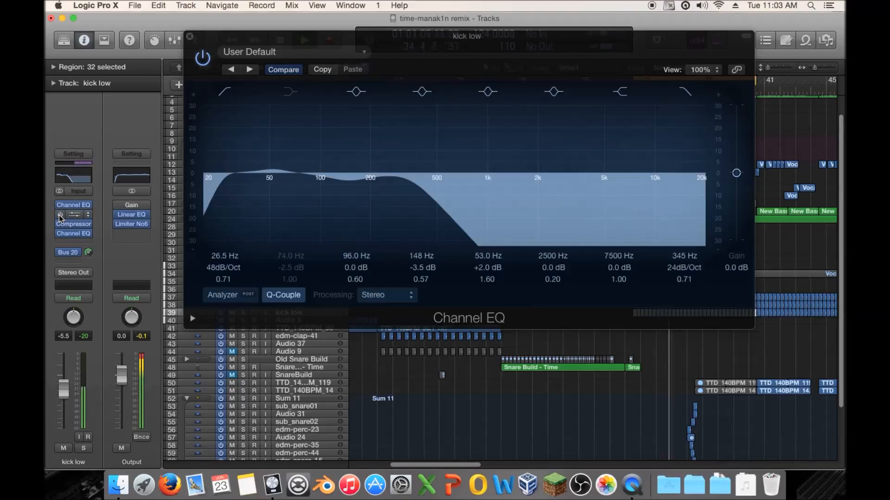
Step: Move the high cut to 900 Hz, raise kick low's fader to -3.1 dB with CamelCrusher bypassed, and close the EQ
left_click_drag(411, 220, 504, 223)
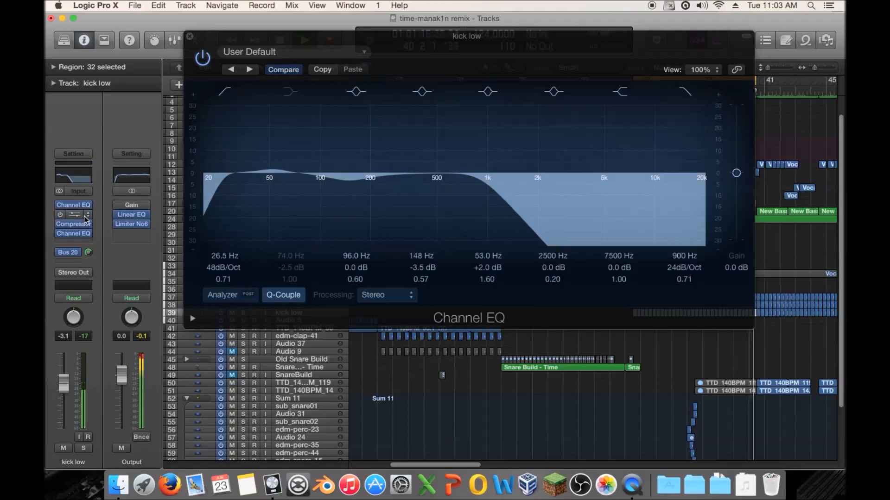
key("space")
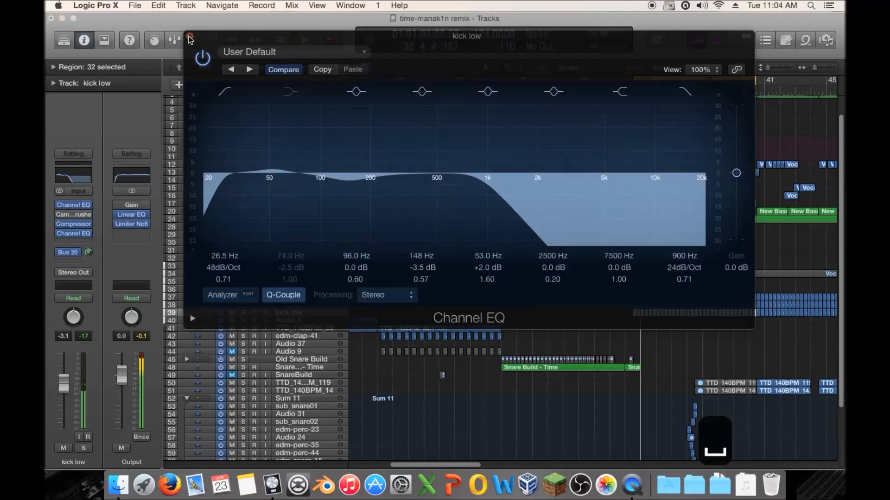
left_click(189, 36)
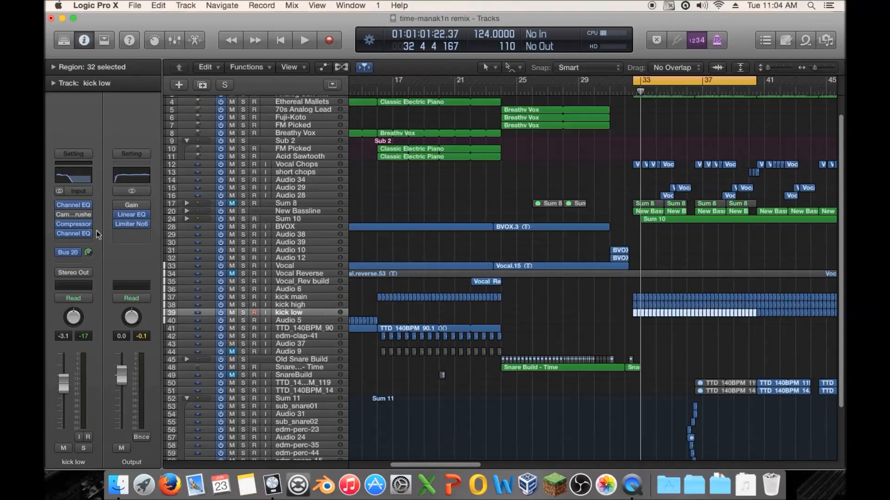
Step: Open kick low's bypassed CamelCrusher and examine its distortion settings with the window clear of the channel strip
left_click(73, 213)
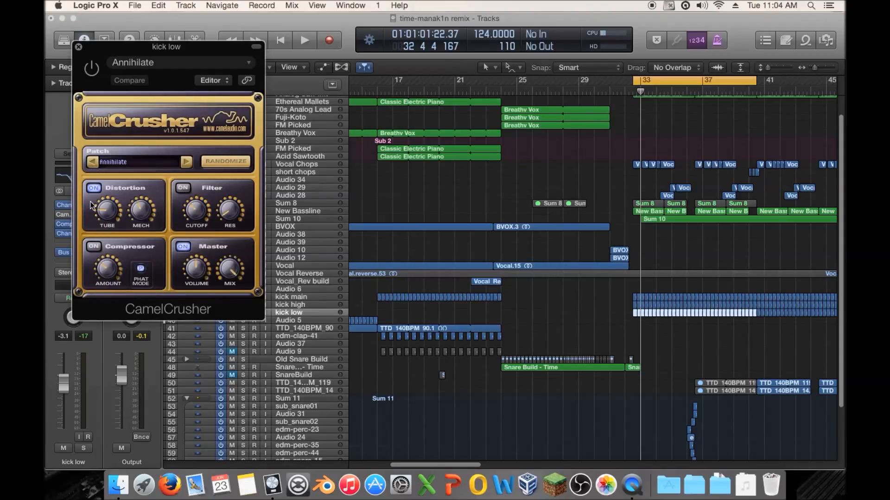
left_click_drag(90, 201, 112, 209)
left_click_drag(90, 51, 261, 71)
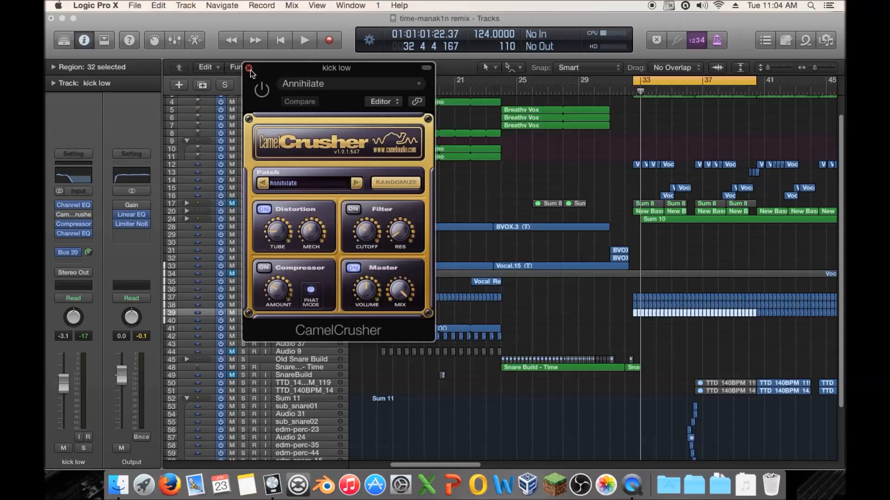
Step: Check the curve of kick low's first Channel EQ, and close both that EQ and the CamelCrusher window
left_click(72, 207)
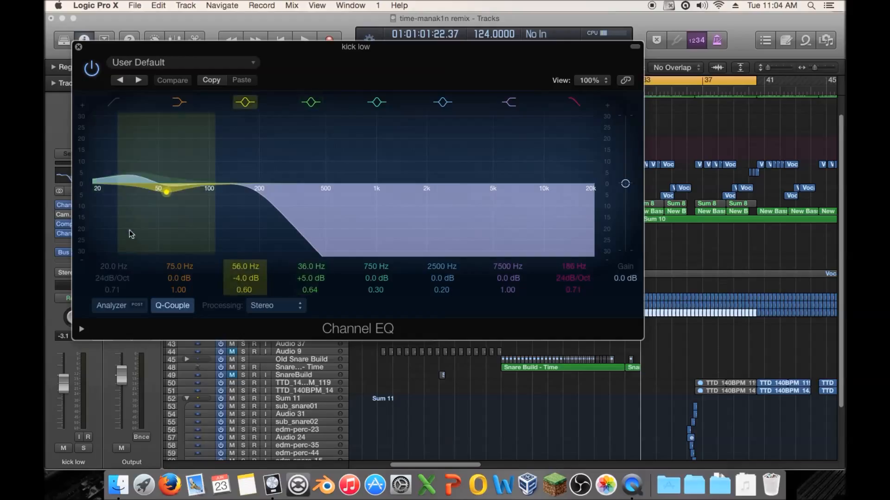
left_click(78, 48)
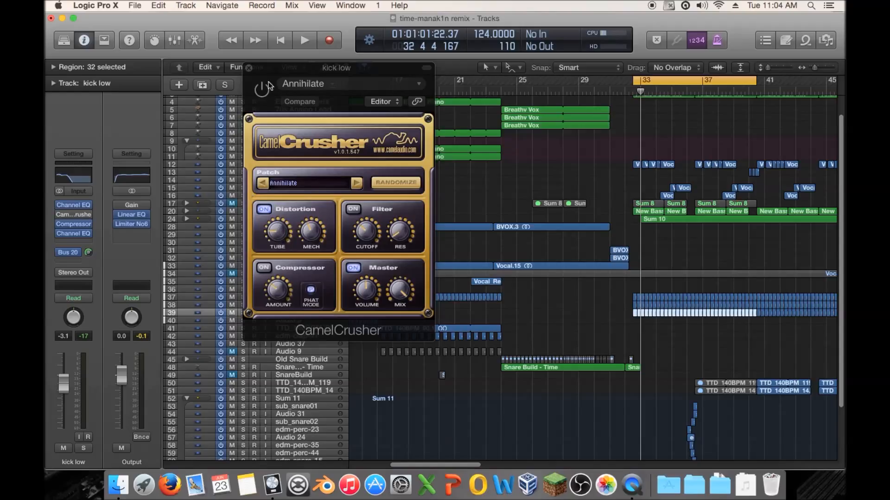
left_click(248, 69)
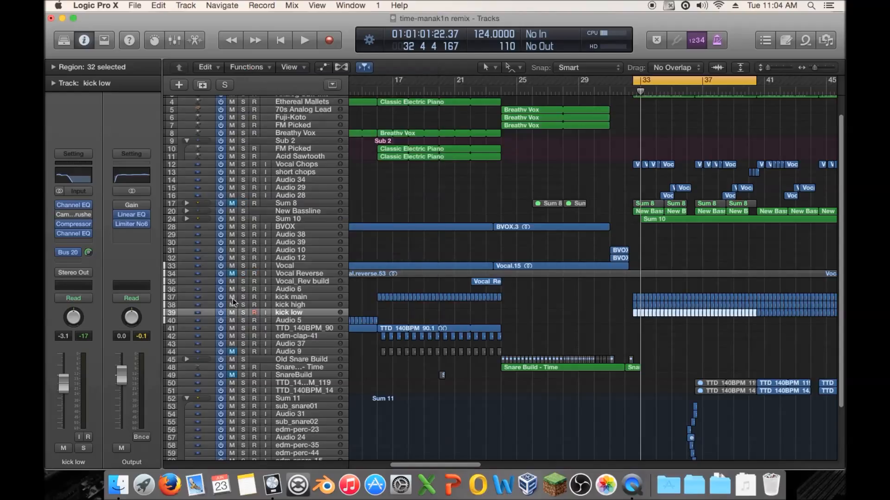
Step: Select and solo the kick main track, and start playback to hear it on its own
left_click(307, 304)
left_click(227, 299)
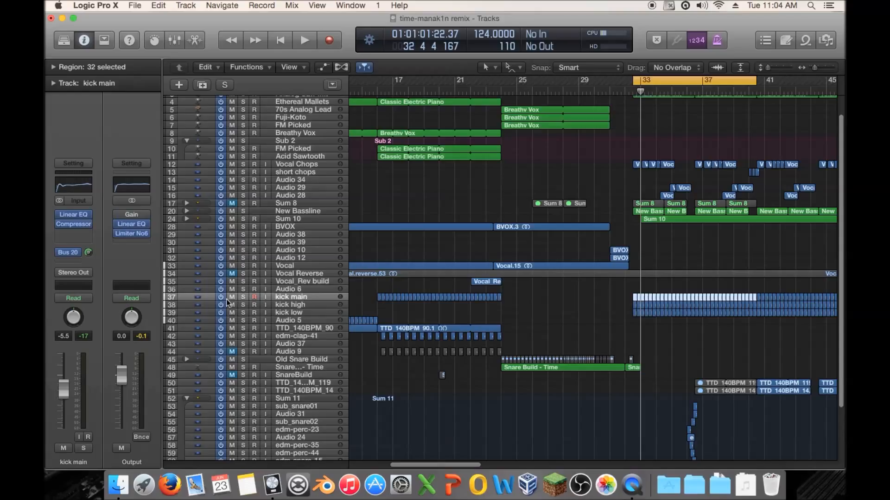
left_click(296, 311)
left_click(294, 299)
left_click(242, 296)
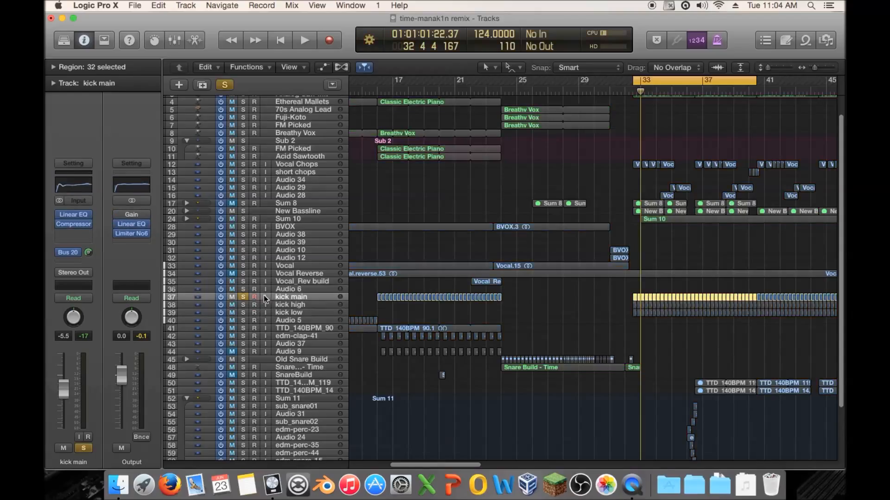
key("space")
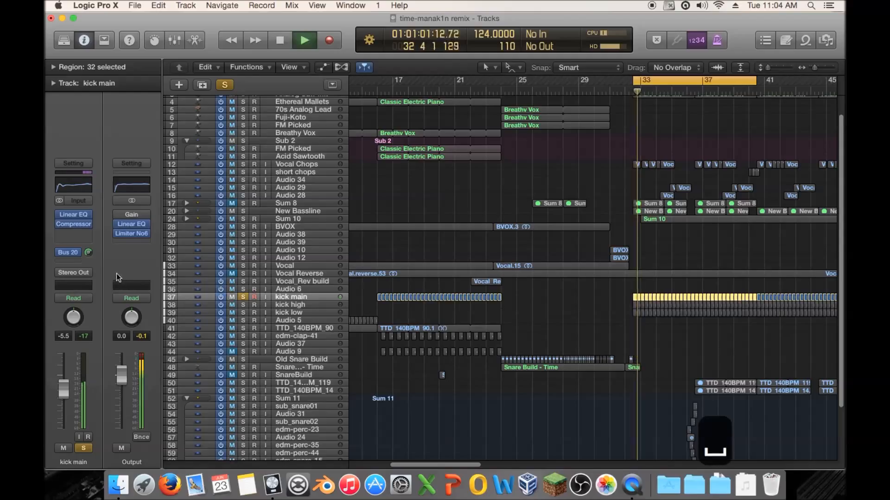
Step: In kick main's Compressor, turn the mix fully to output, lower the threshold, set the attack to 134 ms, and close it
left_click(78, 225)
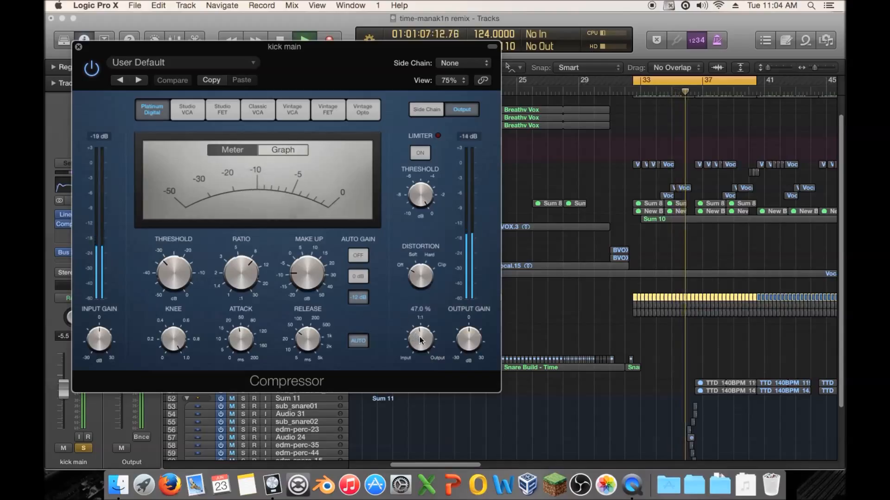
left_click_drag(420, 338, 422, 385)
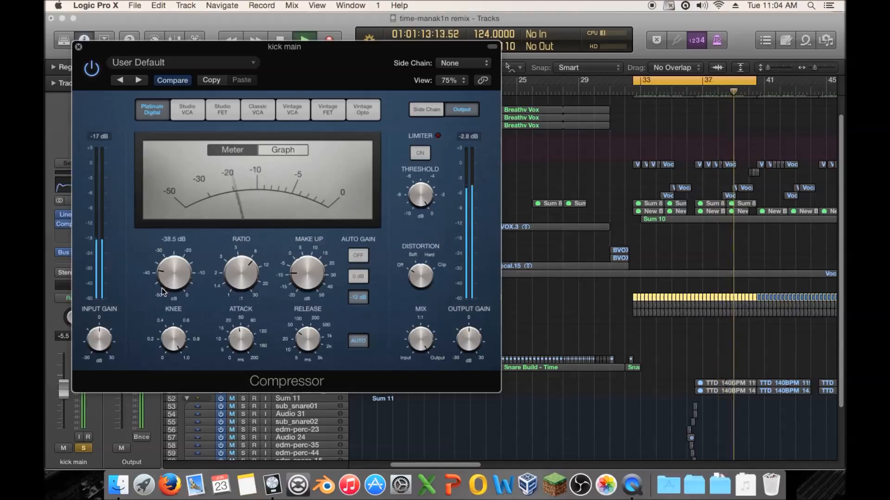
mouse_move(162, 302)
left_click_drag(236, 339, 238, 322)
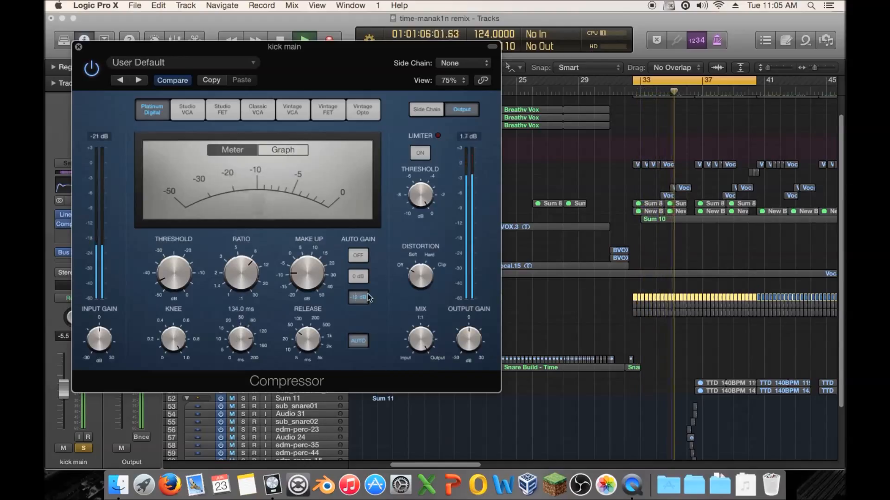
left_click(179, 84)
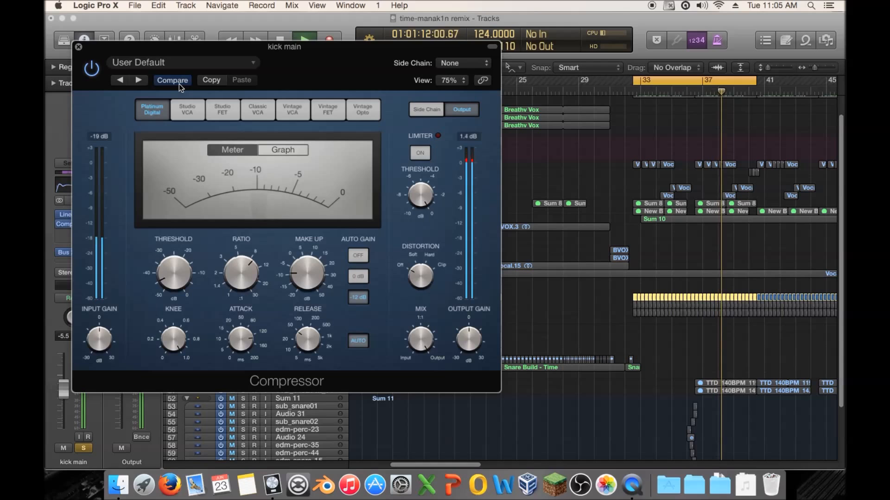
left_click(79, 47)
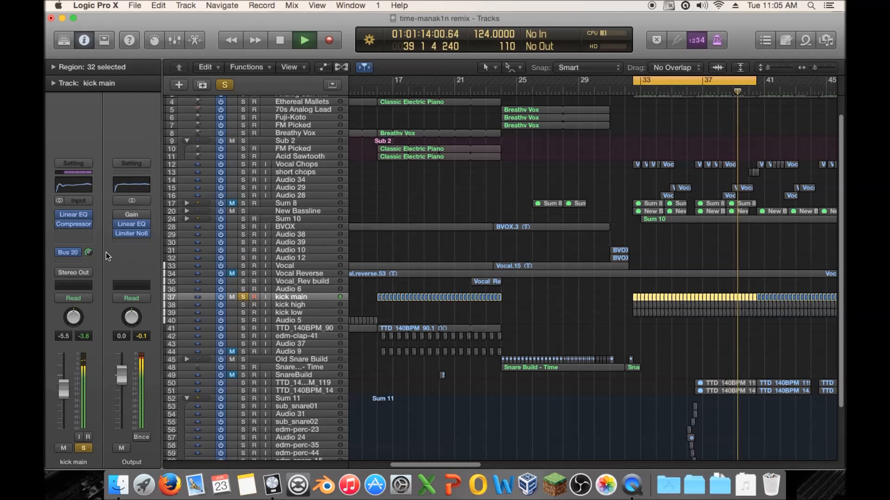
Step: Play the full mix without solo, and with kick main and kick low soloed together lower kick low's fader to -7.8 dB
left_click(242, 297)
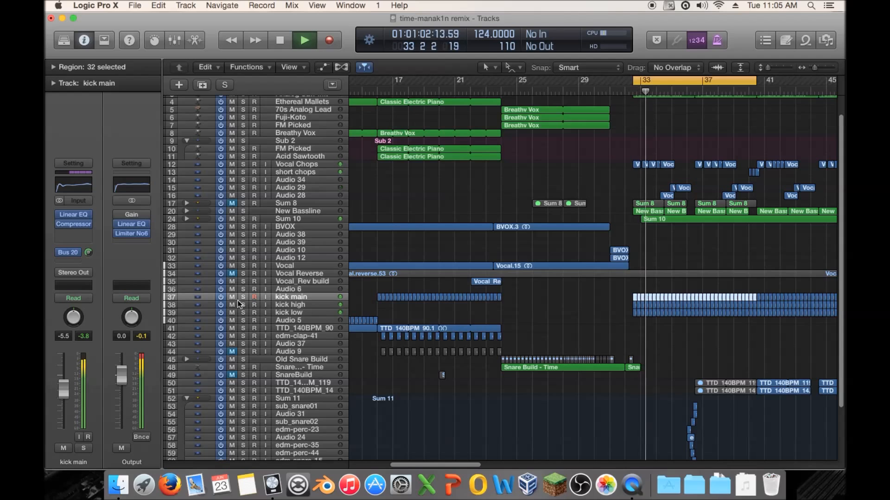
key("space")
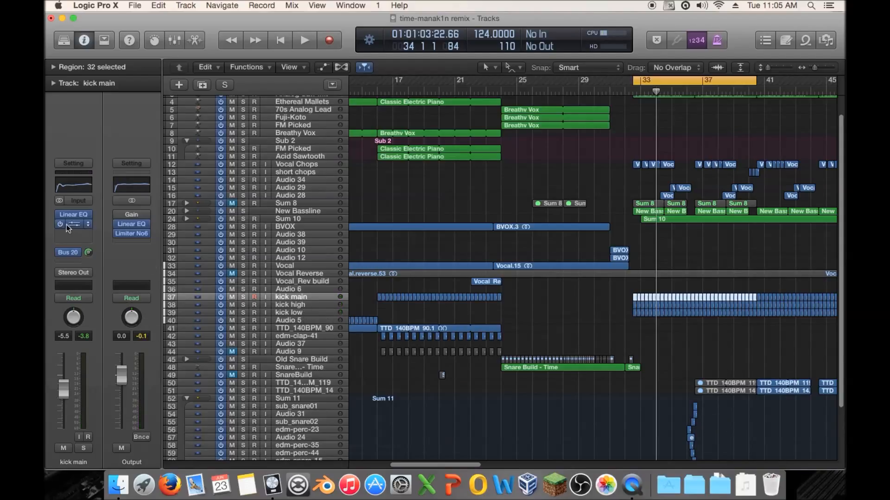
left_click(304, 313)
left_click(304, 297)
left_click(241, 297)
left_click(241, 318)
key("space")
left_click(297, 315)
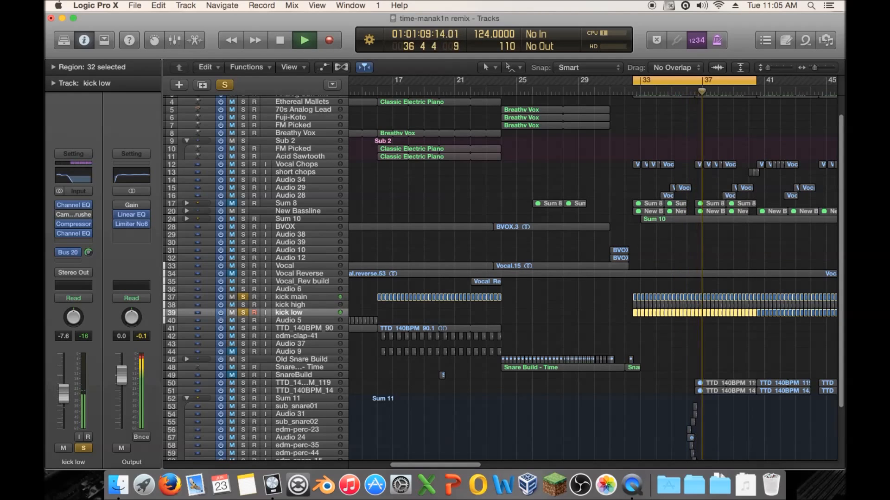
key("space")
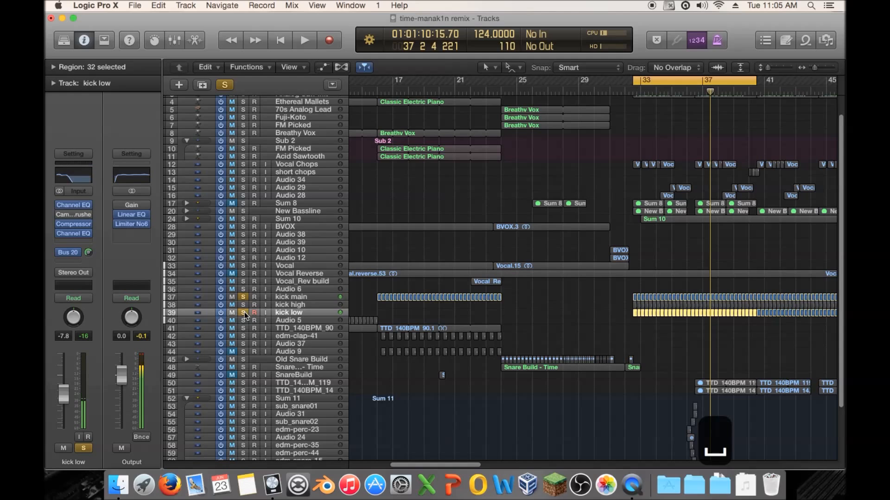
Step: Examine kick main's Linear Phase EQ bands with the window clear of the channel strip, and close it
left_click(304, 297)
key("space")
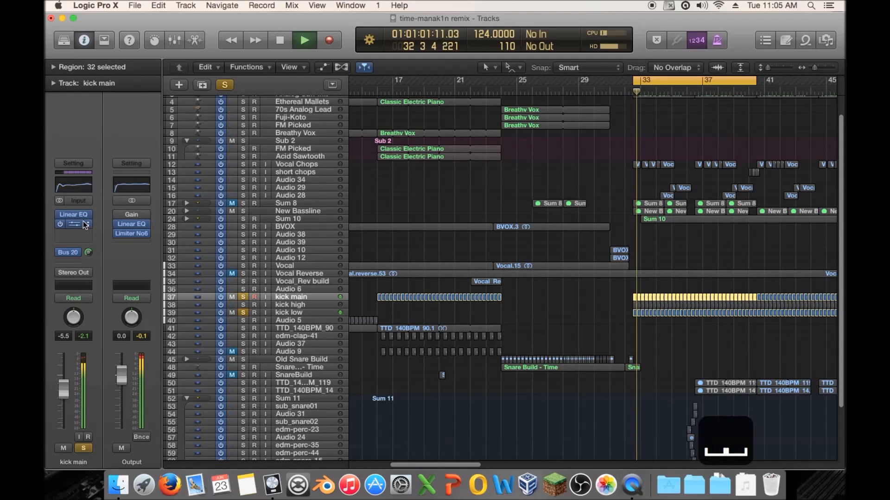
left_click(83, 221)
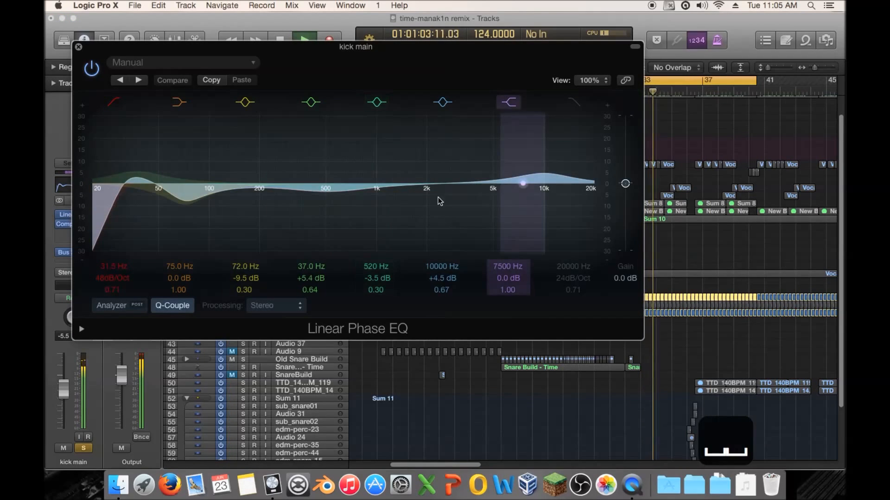
key("space")
left_click_drag(355, 46, 789, 156)
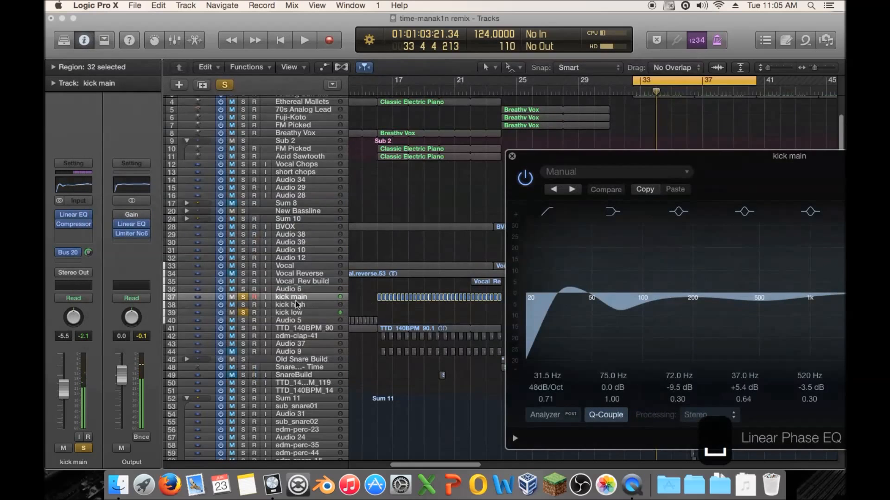
left_click_drag(545, 162, 283, 114)
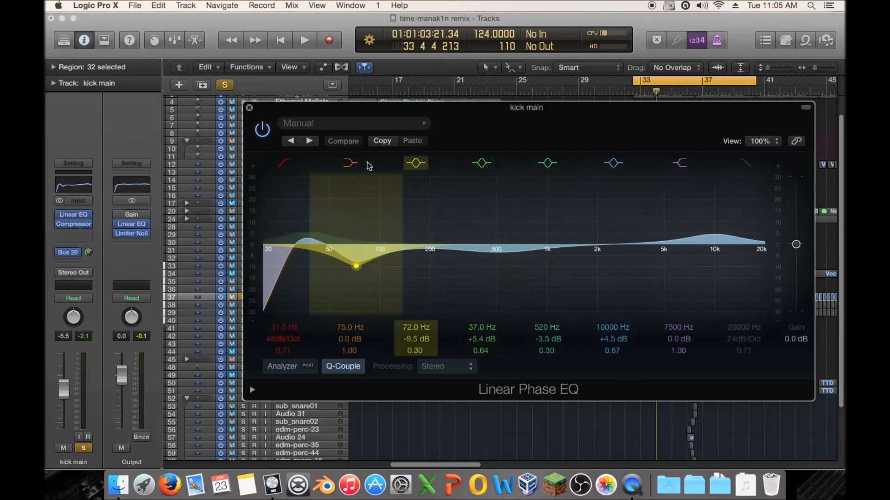
left_click(263, 130)
left_click(249, 108)
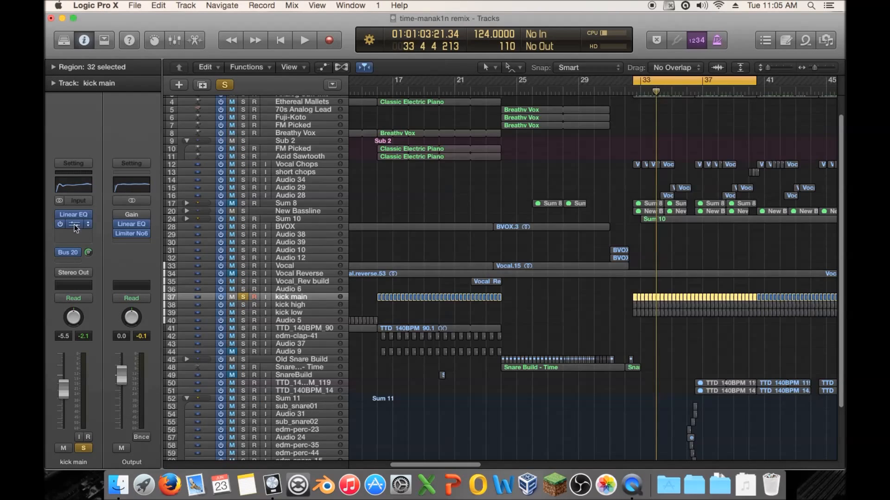
Step: Insert a stereo Channel EQ after kick main's Compressor and reshape its low band, trying +10.5 dB at 79 Hz during playback
left_click(73, 234)
mouse_move(101, 282)
mouse_move(185, 284)
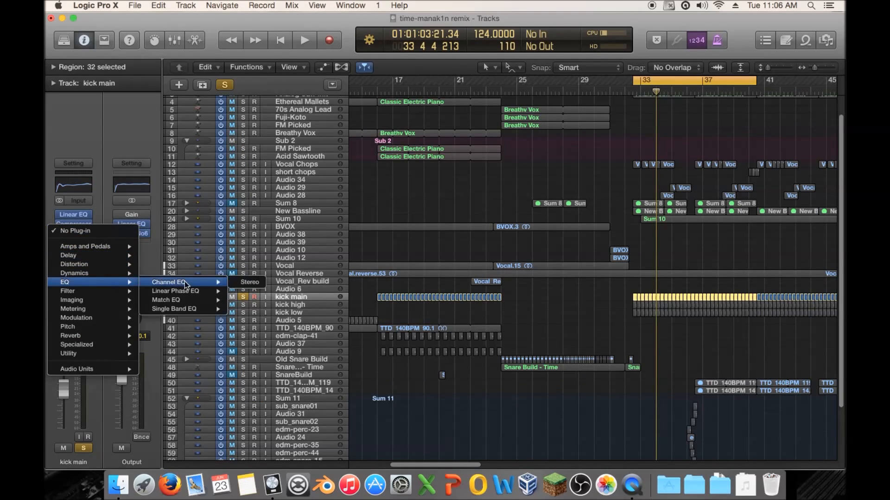
left_click(249, 282)
left_click_drag(318, 212, 143, 176)
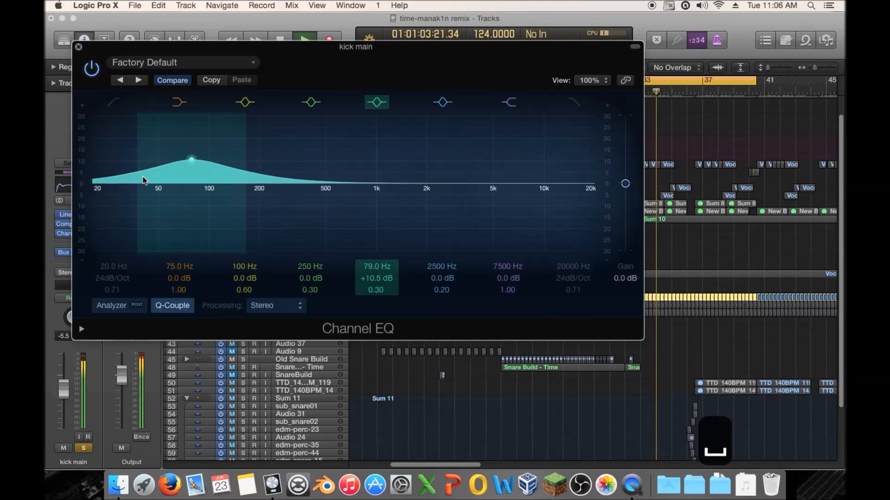
left_click_drag(241, 161, 201, 208)
key("space")
left_click(79, 47)
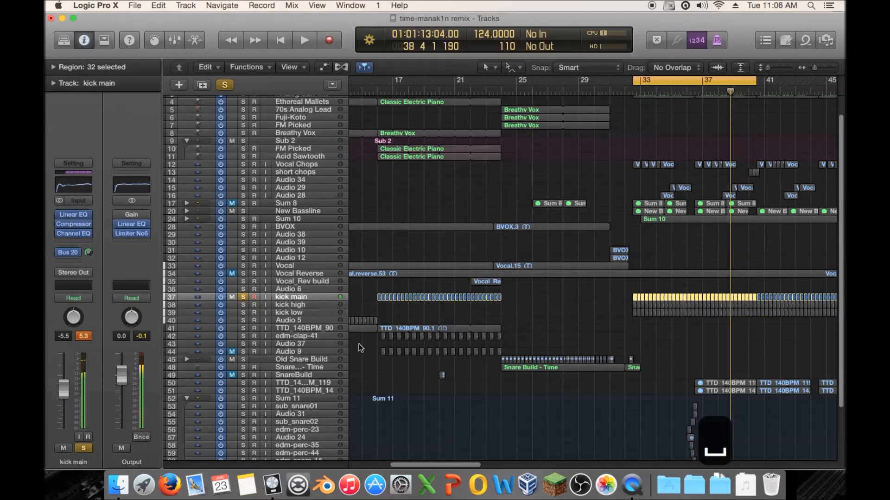
Step: Solo kick low in place of kick main and start playback
left_click(318, 319)
left_click(316, 312)
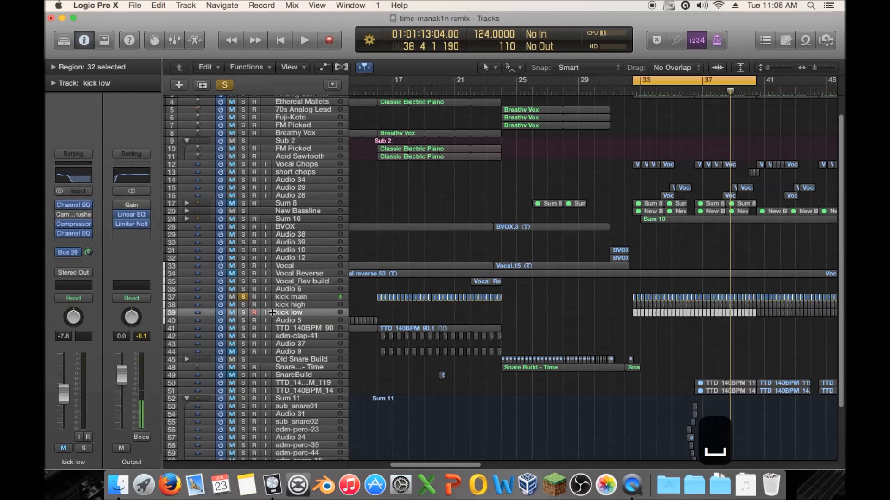
left_click(243, 312)
key("space")
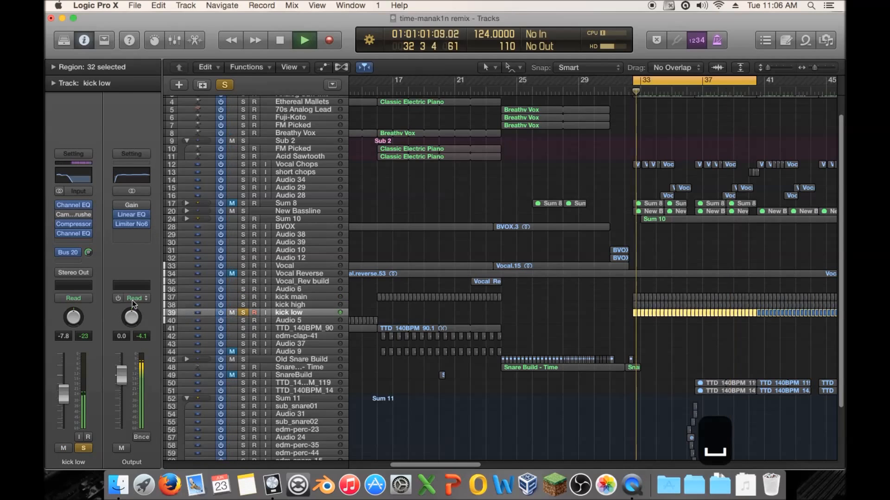
Step: In kick low's last Channel EQ, cut 78 Hz by 5.5 dB with Q 0.64 and boost 52 Hz to +3.5 dB
left_click(72, 234)
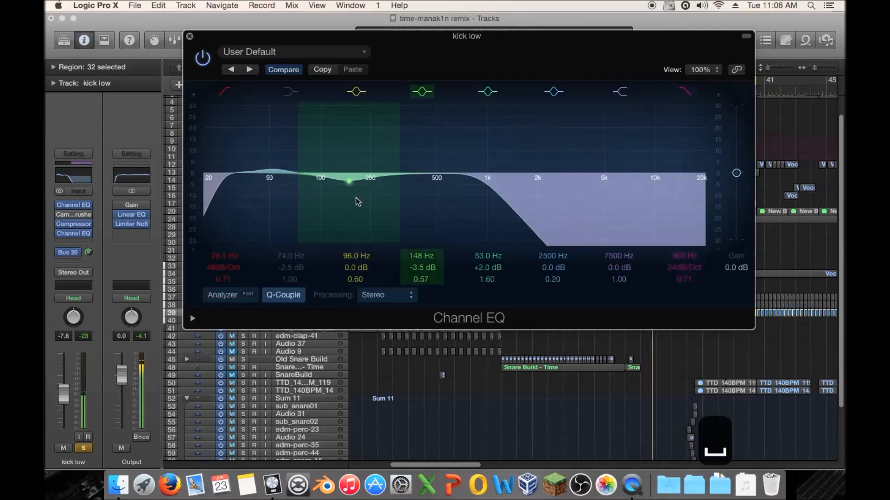
left_click_drag(311, 175, 285, 210)
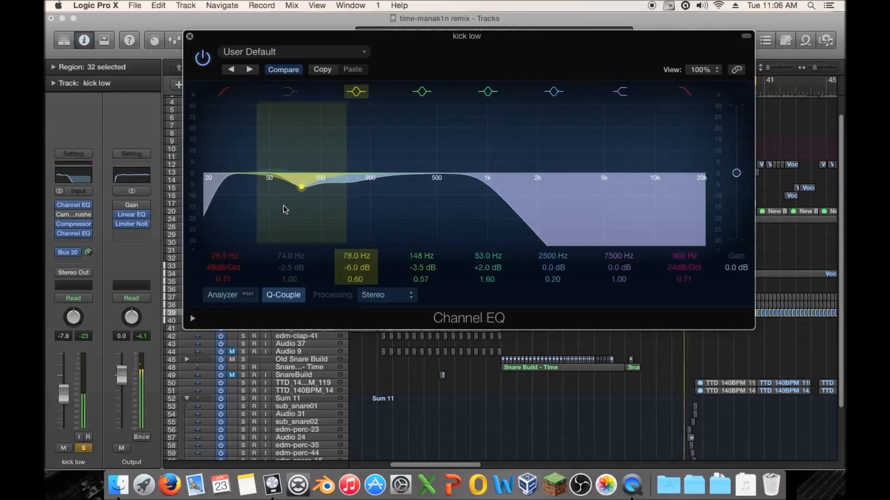
mouse_move(339, 190)
left_mouse_down()
mouse_move(354, 189)
mouse_move(344, 189)
left_mouse_up()
left_click_drag(273, 169, 273, 154)
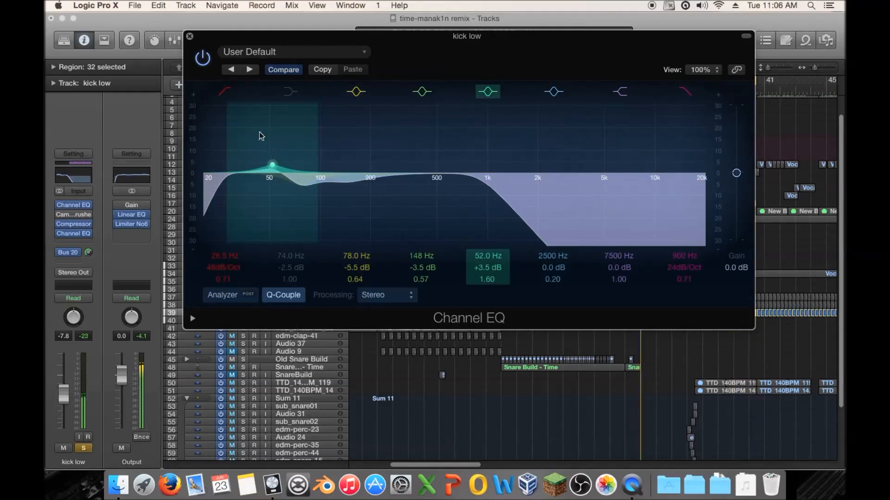
Step: Compare kick low's edited EQ with its stored setting and with the EQ bypassed during playback
left_click(283, 70)
left_click(282, 71)
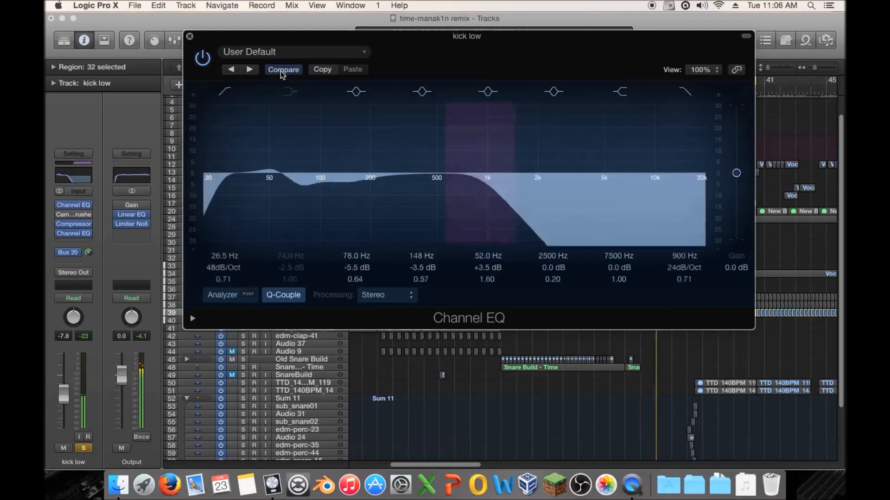
left_click(204, 59)
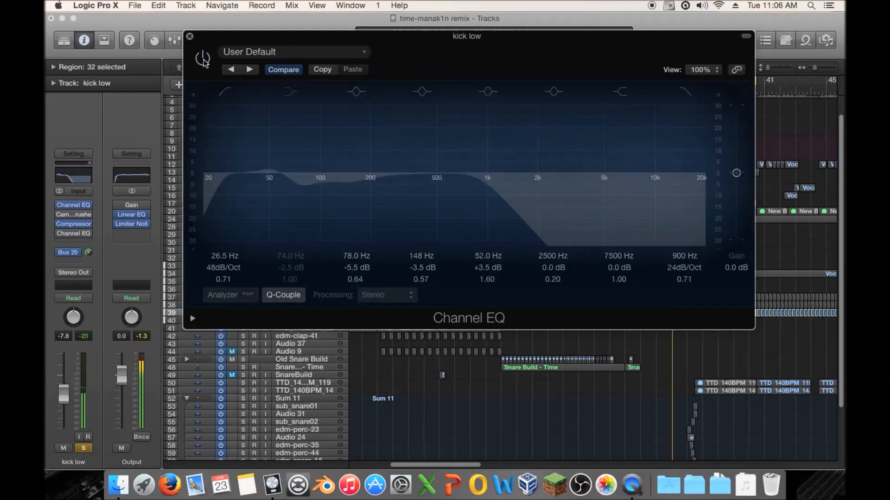
left_click(203, 60)
Step: Widen kick low's EQ cut to Q 0.37 at 79 Hz and -6.0 dB, adjust the 52 Hz boost, and close the EQ
left_click_drag(304, 186, 334, 195)
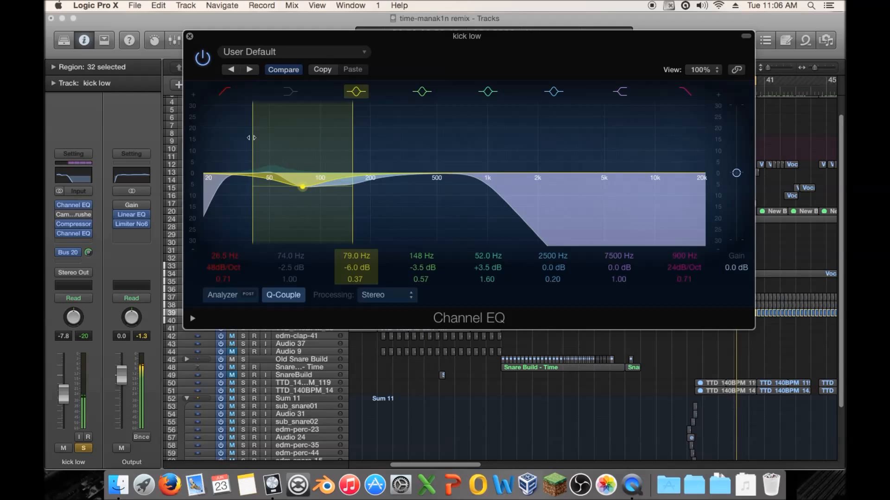
left_click_drag(268, 163, 267, 155)
left_click(190, 36)
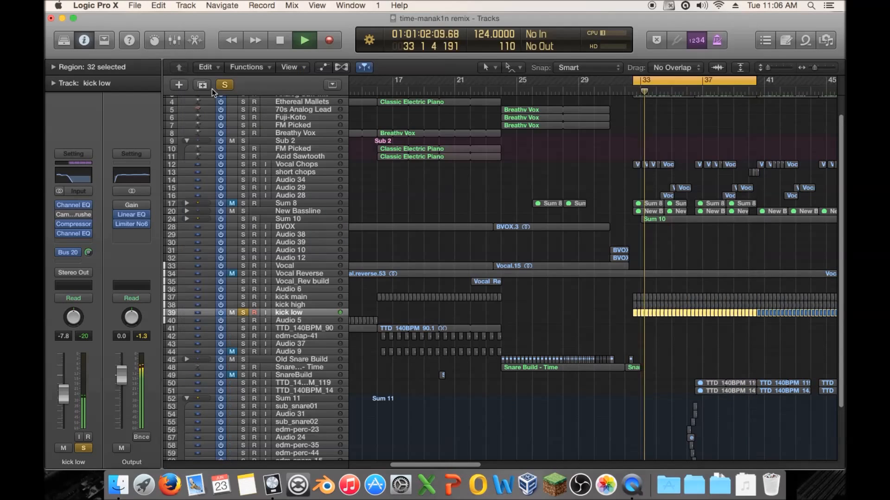
Step: Solo kick main together with kick low and set kick low's fader to -6.8 dB during playback
left_click(244, 297)
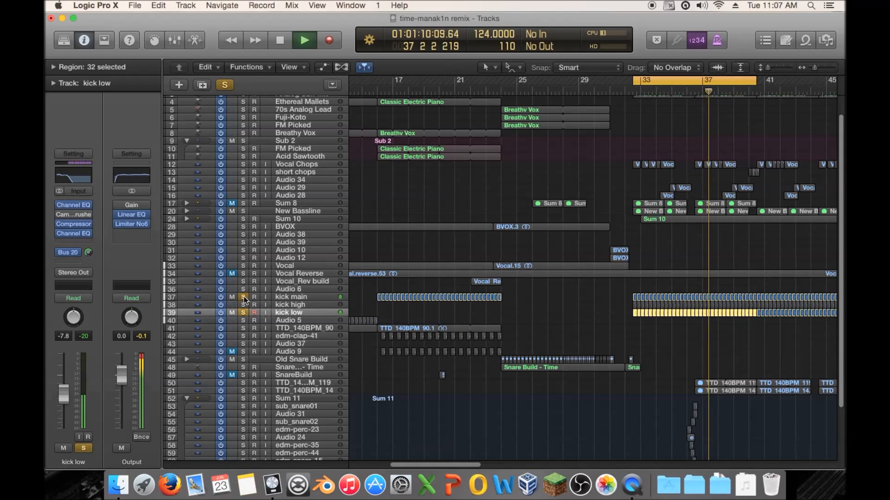
key("space")
key("space")
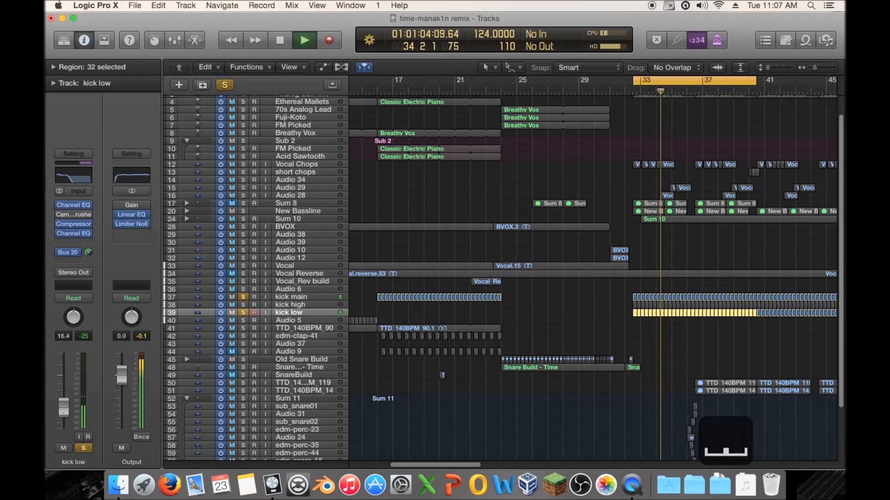
left_click_drag(66, 392, 67, 388)
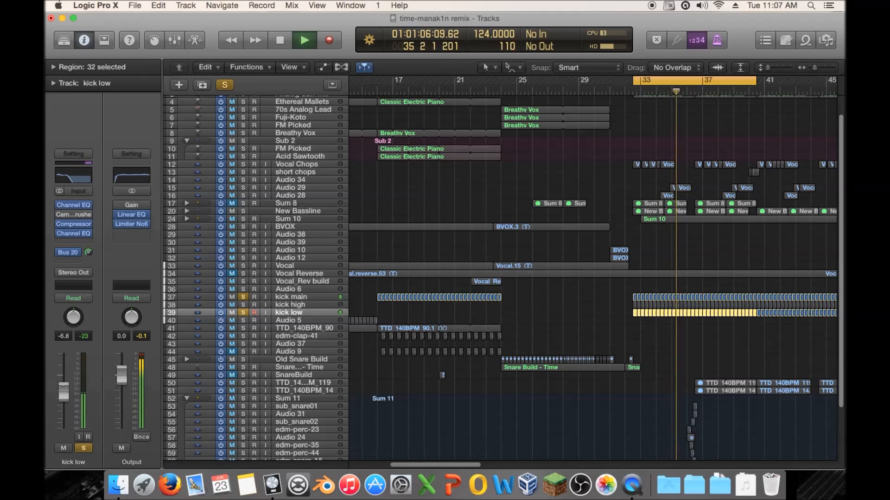
Step: Reduce the mix of kick main's Compressor to 74% during playback and close its window
left_click(292, 296)
left_click(73, 224)
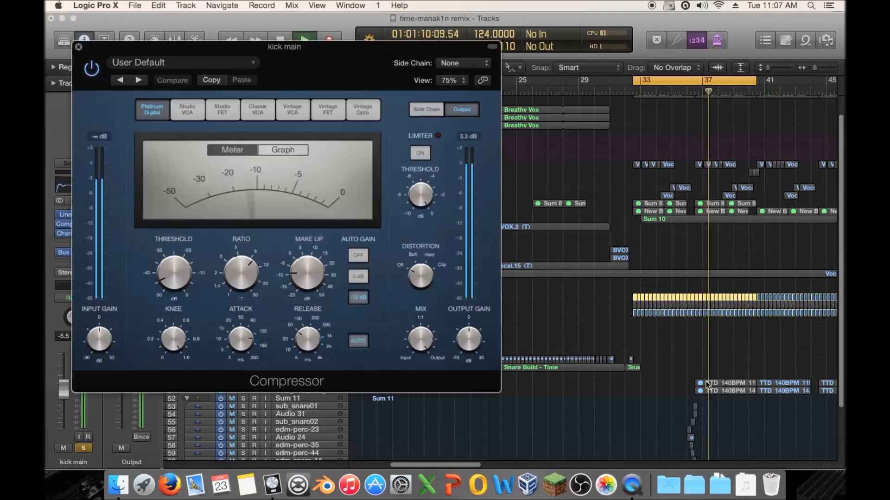
mouse_move(431, 345)
left_mouse_down()
mouse_move(425, 370)
mouse_move(427, 360)
left_mouse_up()
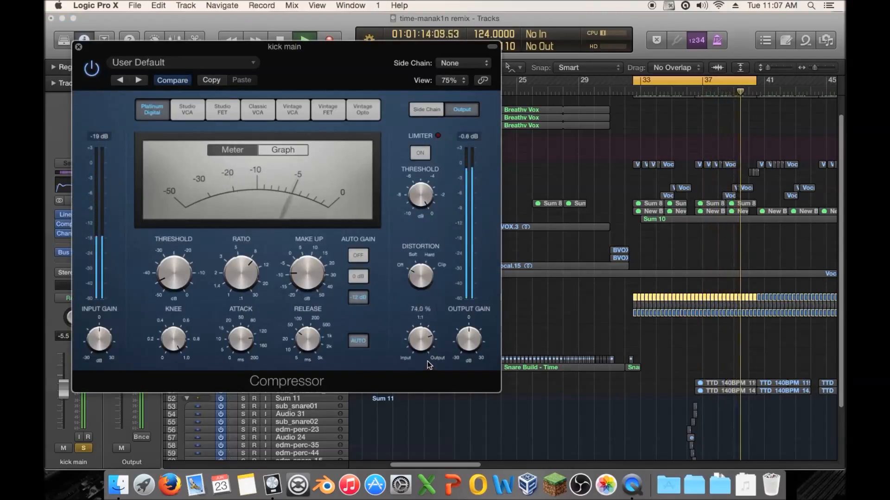
key("super+w")
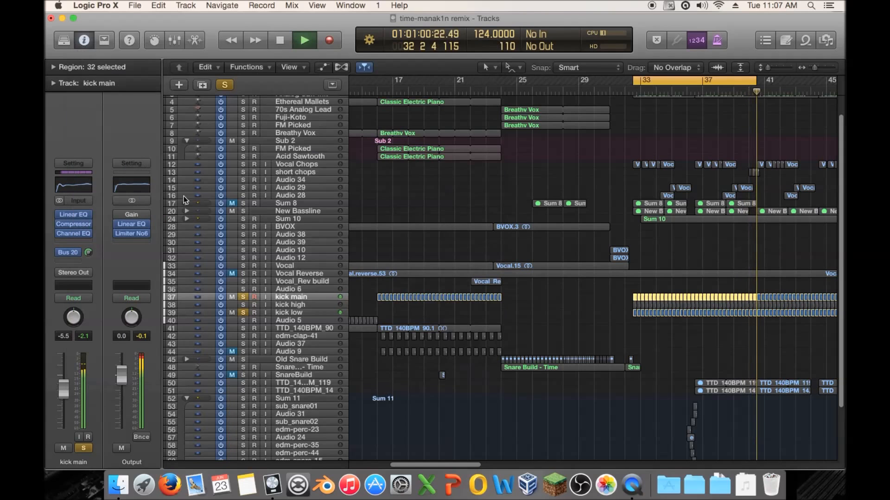
left_click(243, 297)
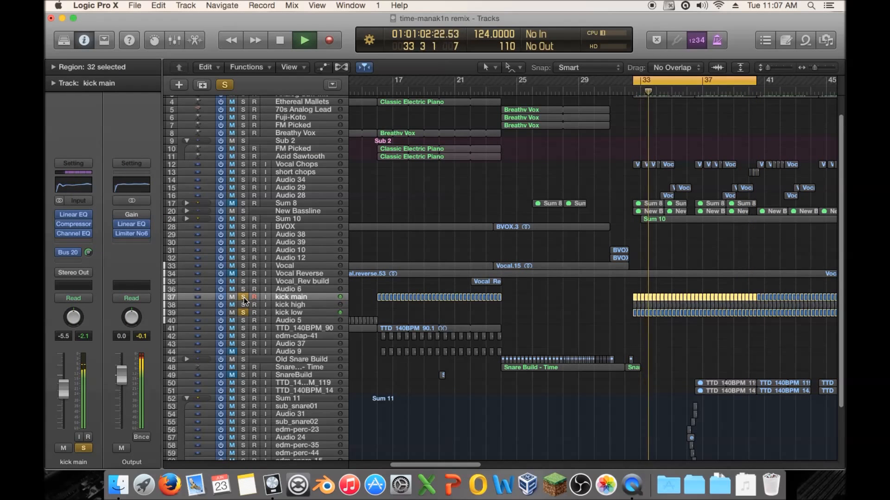
Step: Unsolo the kick tracks and, in the mixer, set the kick main fader to about -9.8 dB and kick low to -7.0 dB
left_click(244, 297)
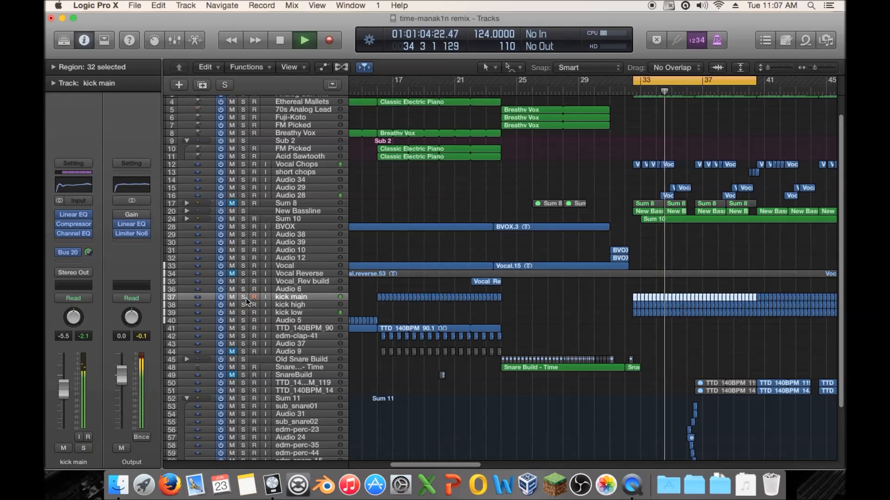
left_click(297, 313, "shift")
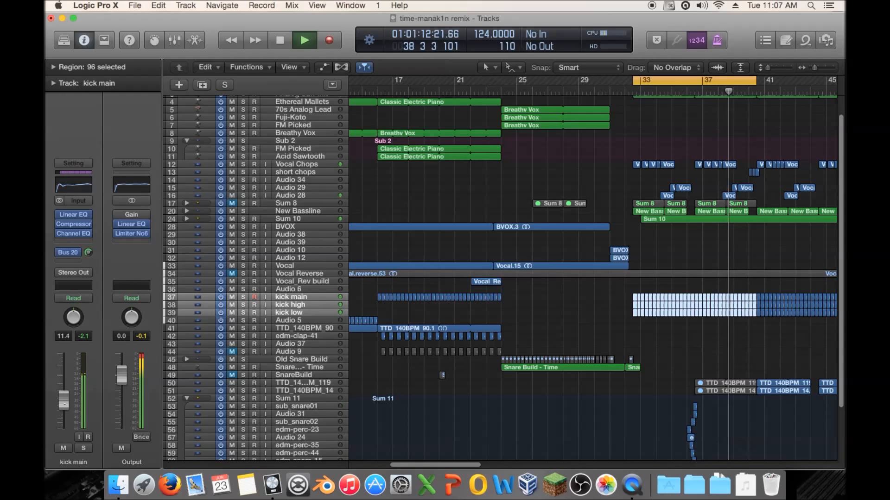
key("x")
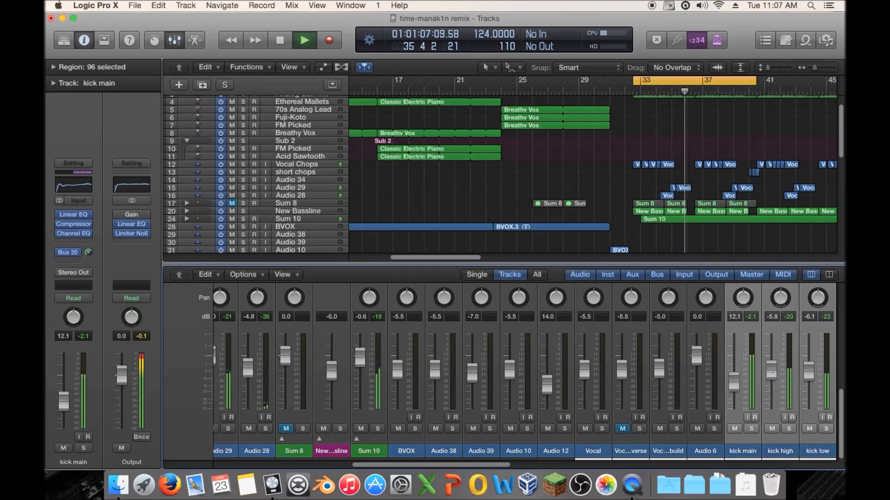
left_click(755, 418)
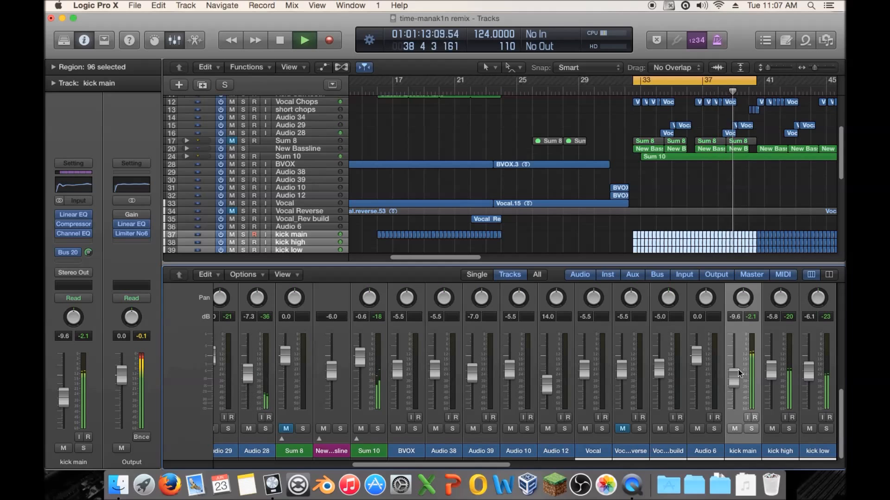
left_click_drag(811, 373, 811, 378)
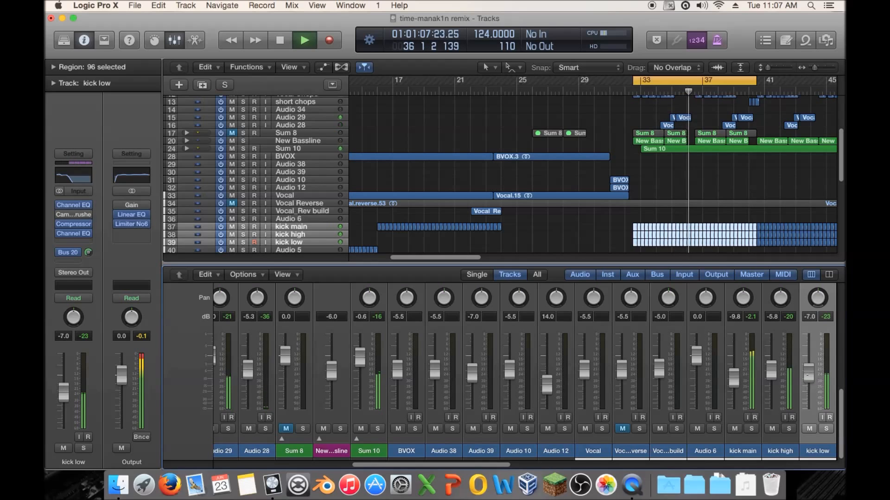
Step: Cut 51 Hz by 2.5 dB with Q 1.50 in kick main's Channel EQ, and raise kick main to -8.8 dB and kick low to -5.5 dB
left_click(744, 333)
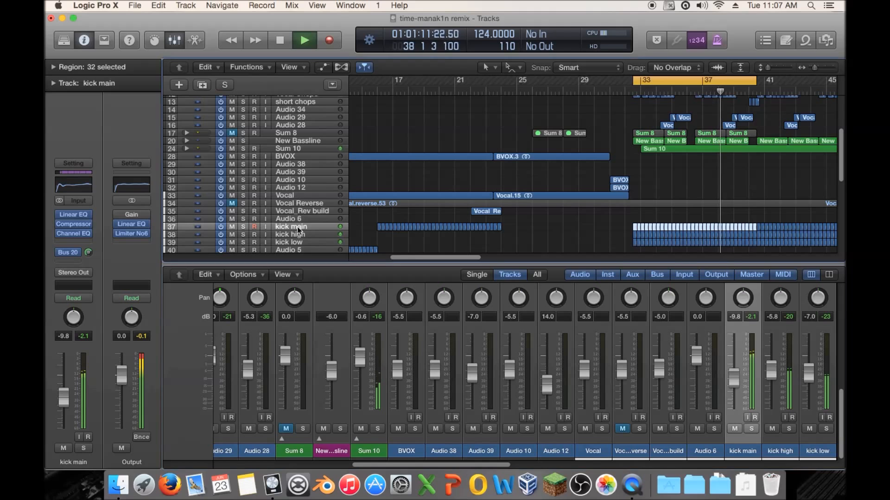
left_click(73, 234)
left_click_drag(302, 212, 170, 214)
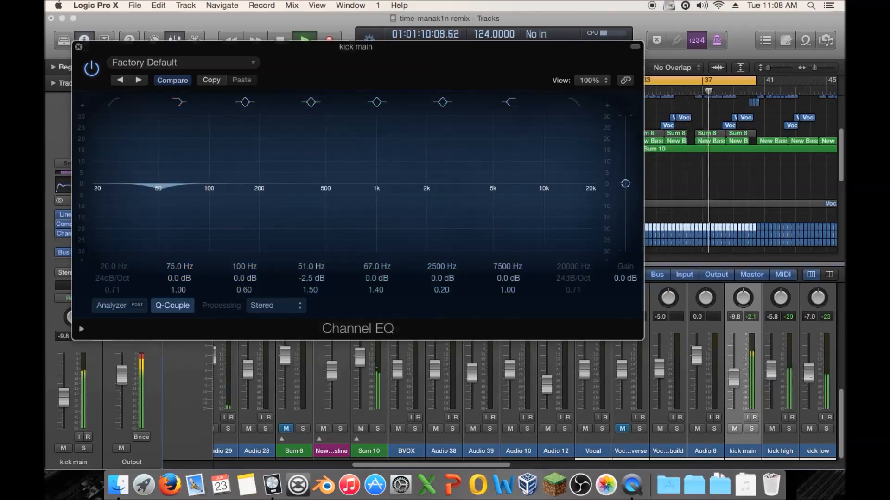
key("super+w")
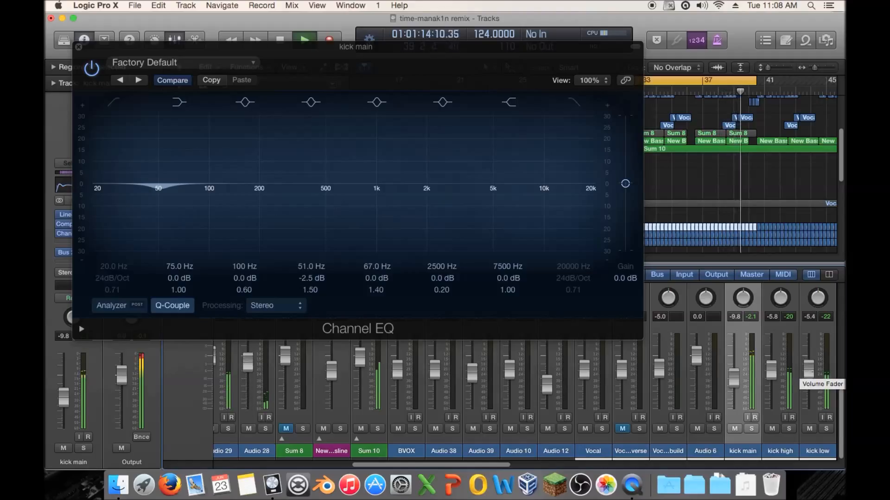
left_click_drag(747, 379, 747, 376)
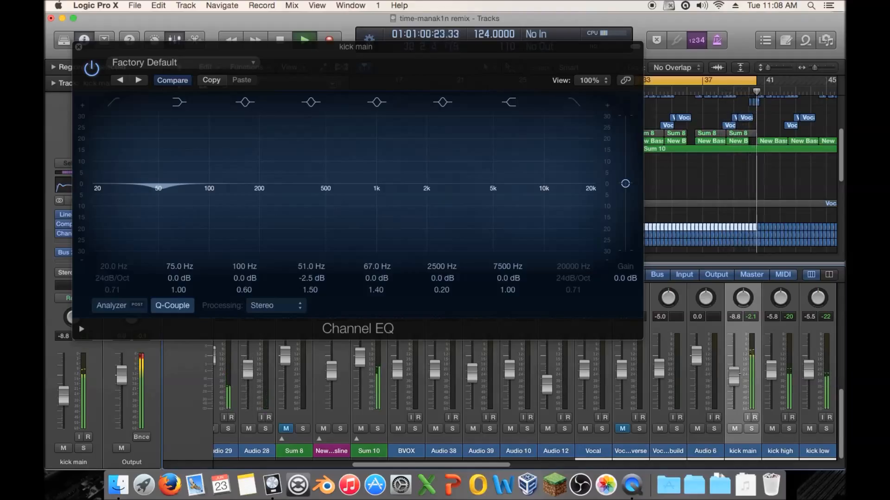
Step: Solo kick main, add a 108 Hz cut of -5.0 dB with Q 3.20 in its Channel EQ, and compare it on and off
left_click(751, 429)
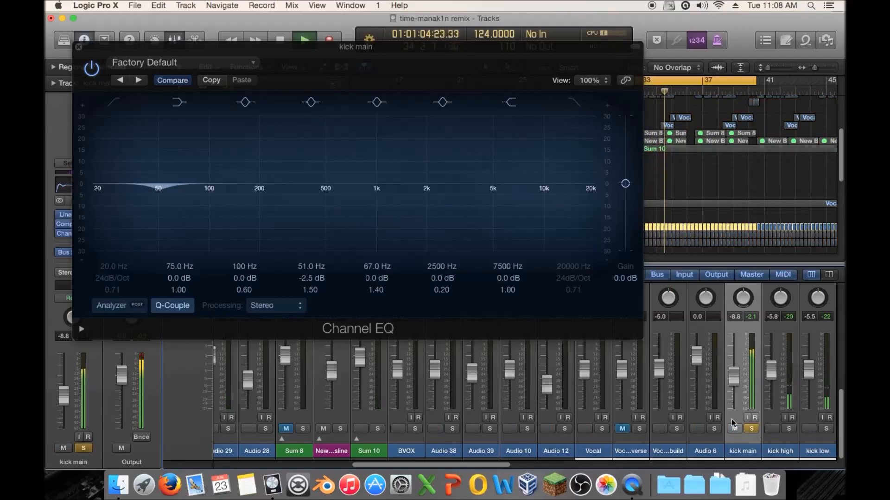
left_click_drag(208, 183, 237, 197)
left_click(245, 104)
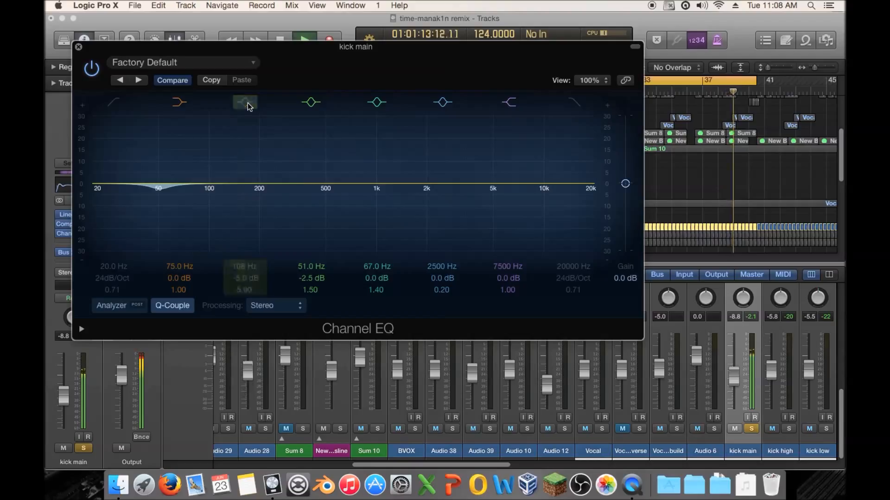
left_click(248, 106)
left_click_drag(232, 199, 240, 200)
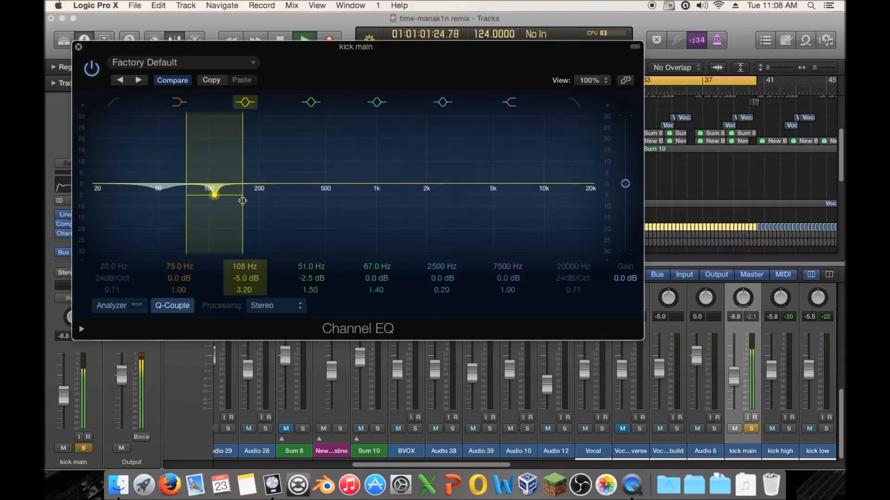
left_click(250, 104)
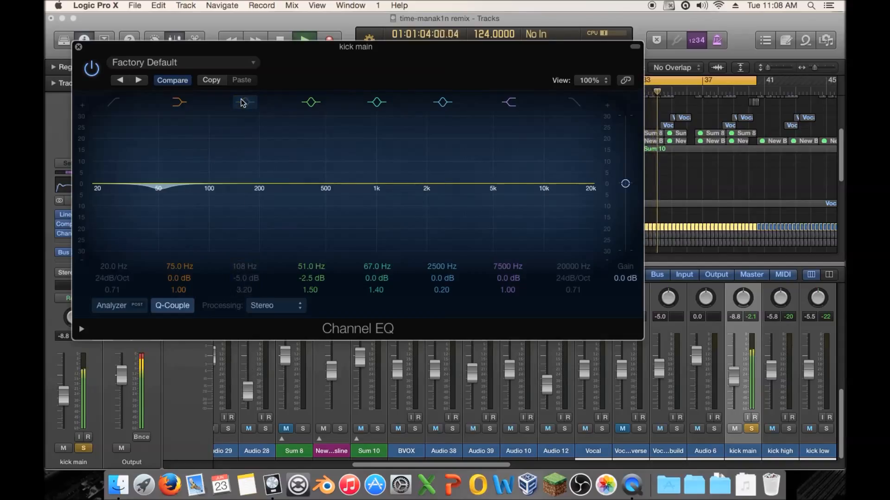
left_click(243, 102)
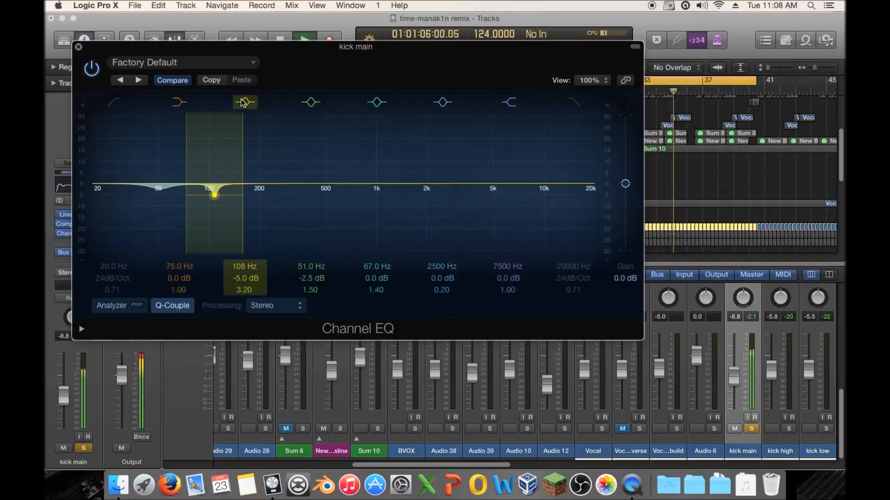
Step: Unsolo kick main, compare the 108 Hz cut within the full mix, and set that band to -3.5 dB with Q 1.60
left_click(84, 449)
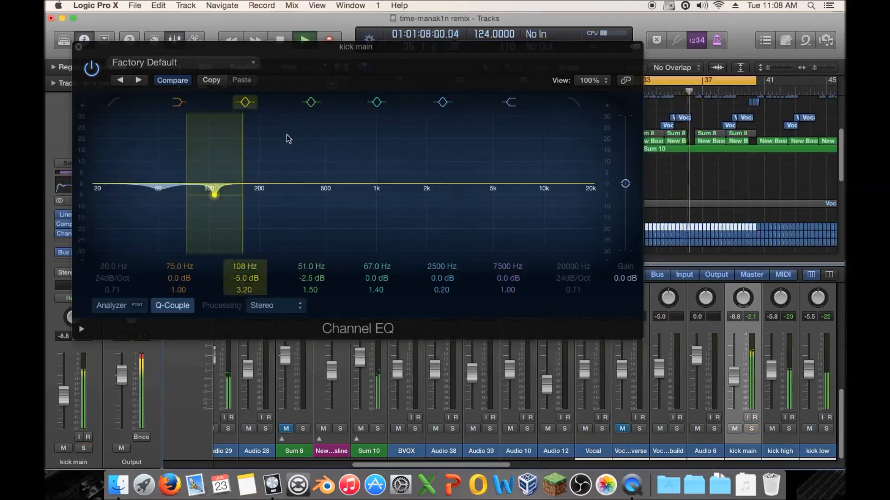
left_click(248, 103)
left_click(248, 103)
left_click(248, 103)
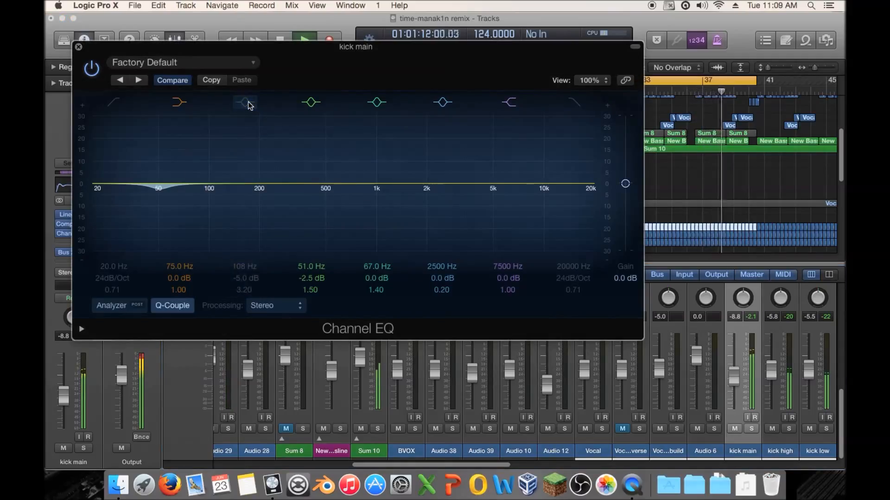
left_click(248, 104)
left_click_drag(234, 200, 249, 193)
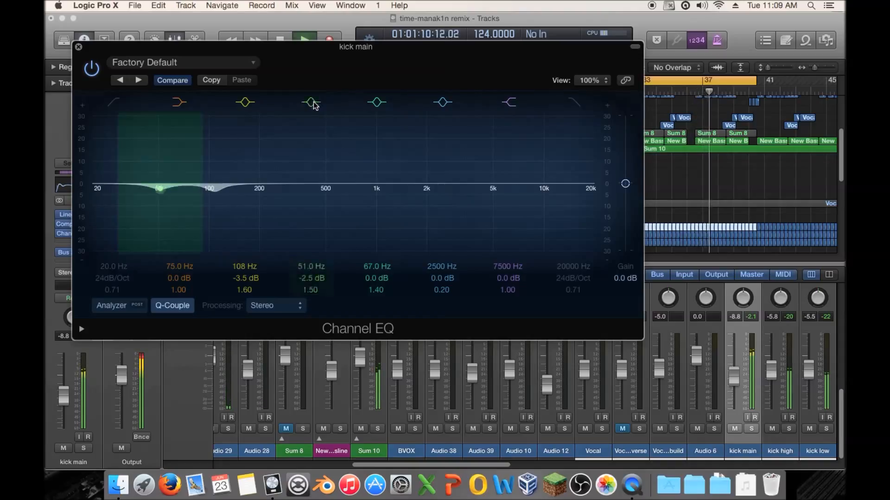
Step: Set kick main's 51 Hz EQ band to -2.0 dB with Q 1.70, stop playback and close the Channel EQ
left_click_drag(197, 189, 202, 189)
left_click_drag(200, 189, 198, 189)
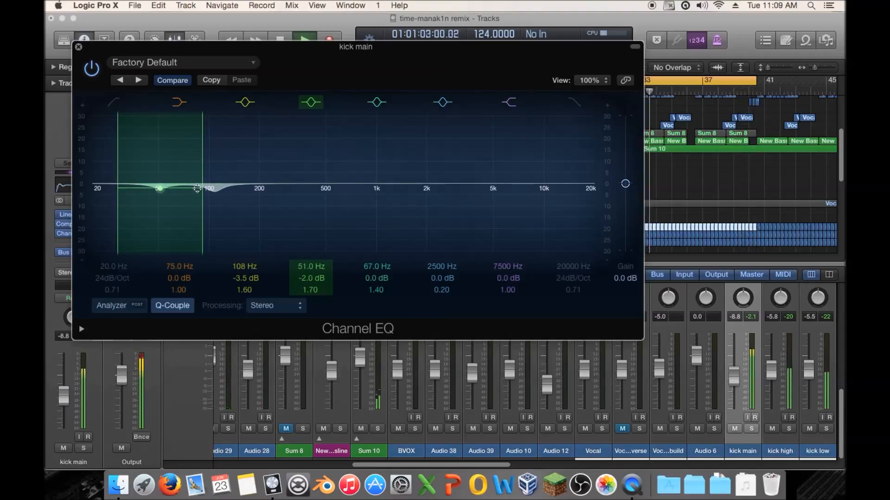
key("space")
left_click(77, 48)
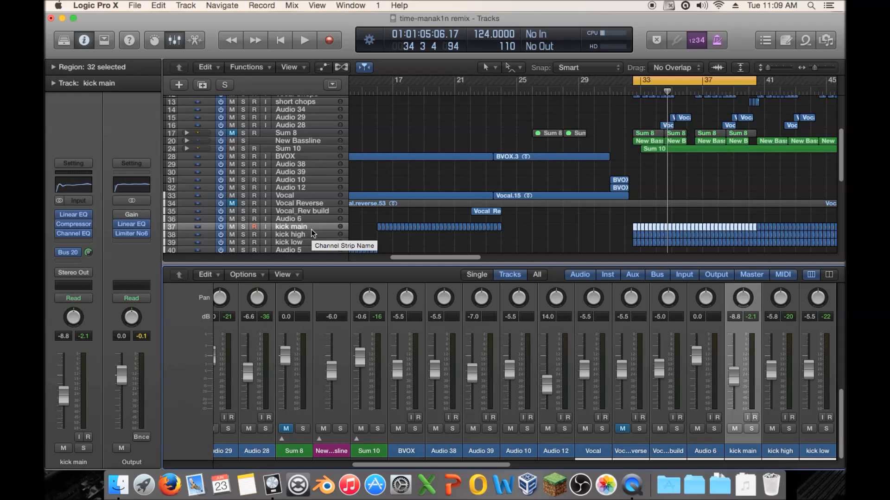
Step: Play kick low soloed, add a 210 Hz cut of -7.5 dB with Q 0.10 in its Channel EQ, and compare it on and off
key("space")
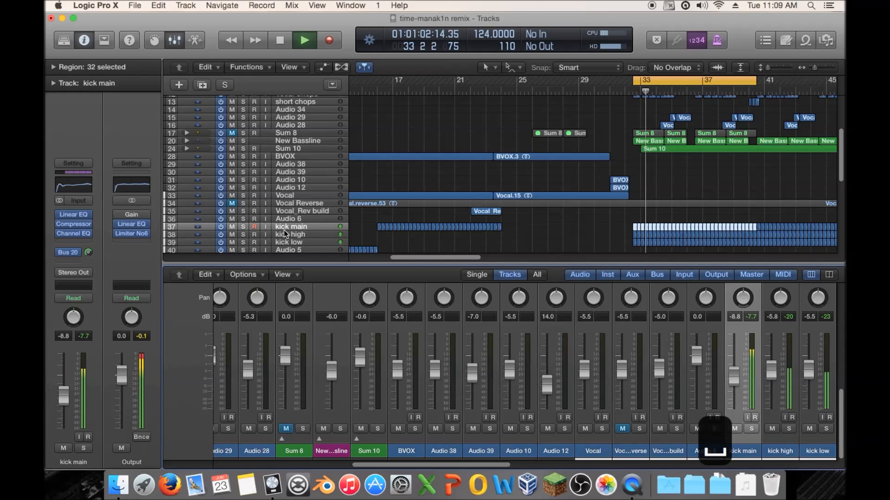
left_click(244, 241)
left_click(278, 241)
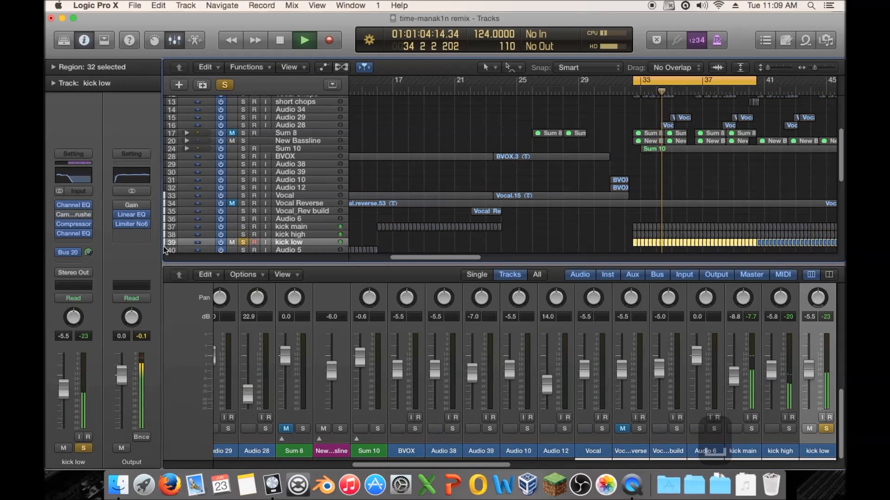
left_click(73, 234)
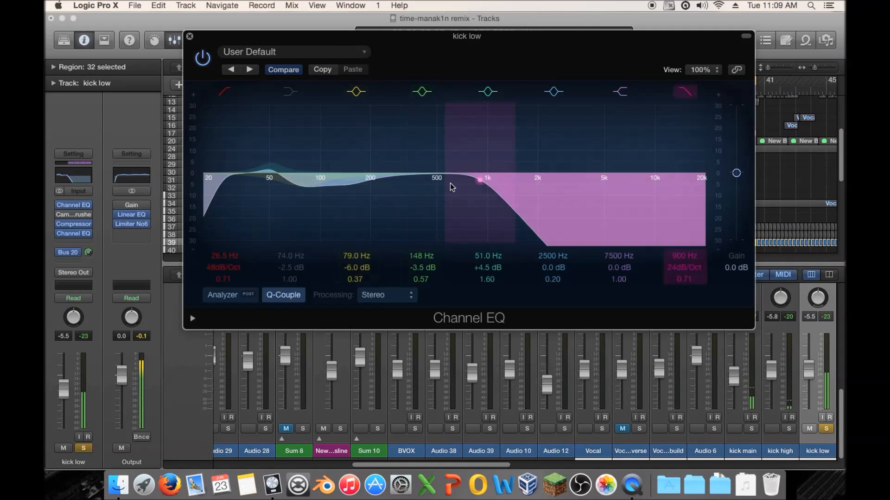
left_click_drag(562, 203, 438, 202)
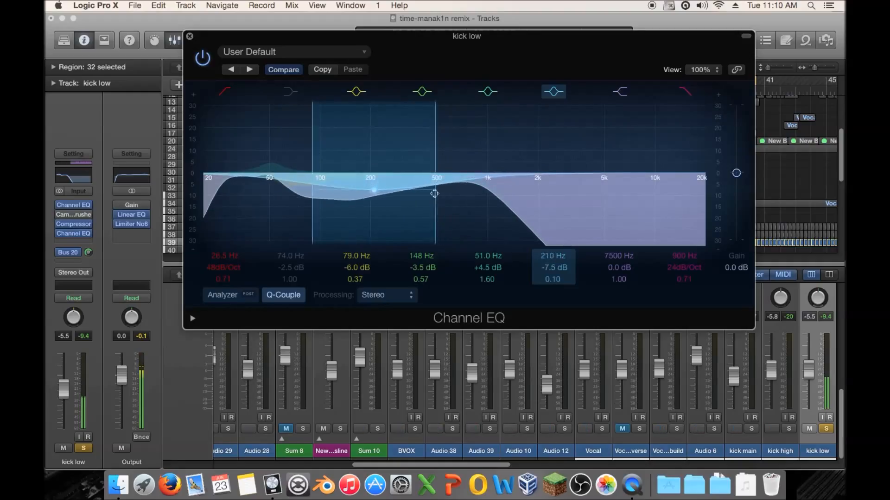
left_click(552, 92)
left_click(550, 93)
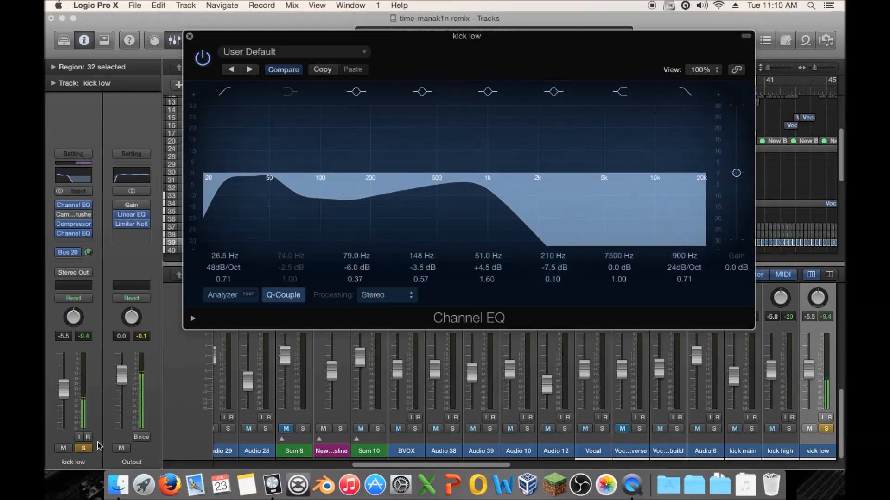
Step: Unsolo kick low and compare its 210 Hz EQ cut on and off within the full mix, leaving it enabled
left_click(86, 447)
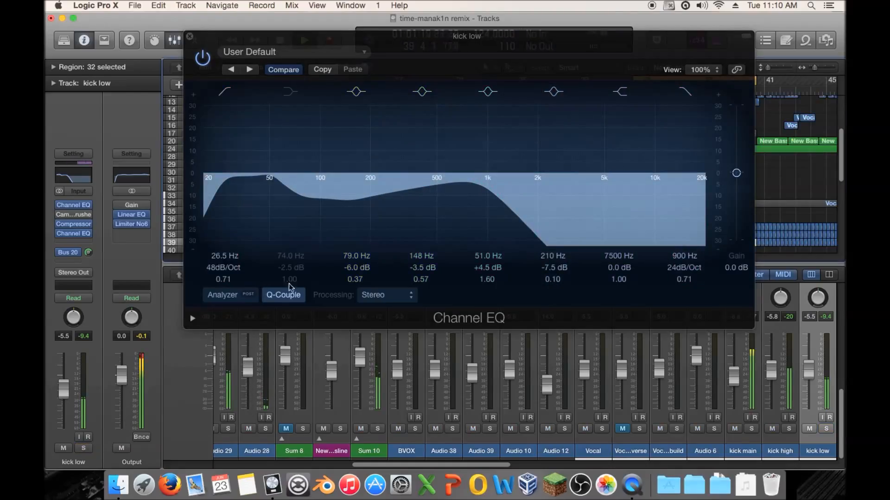
left_click(552, 92)
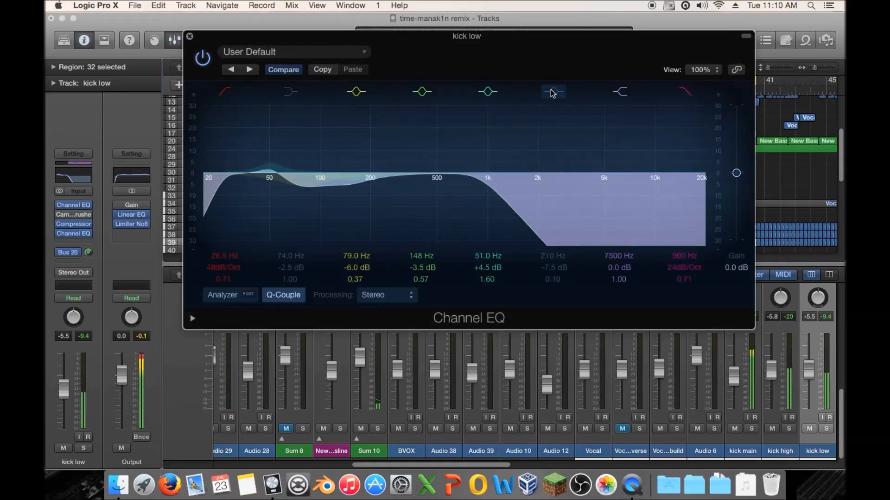
left_click(553, 93)
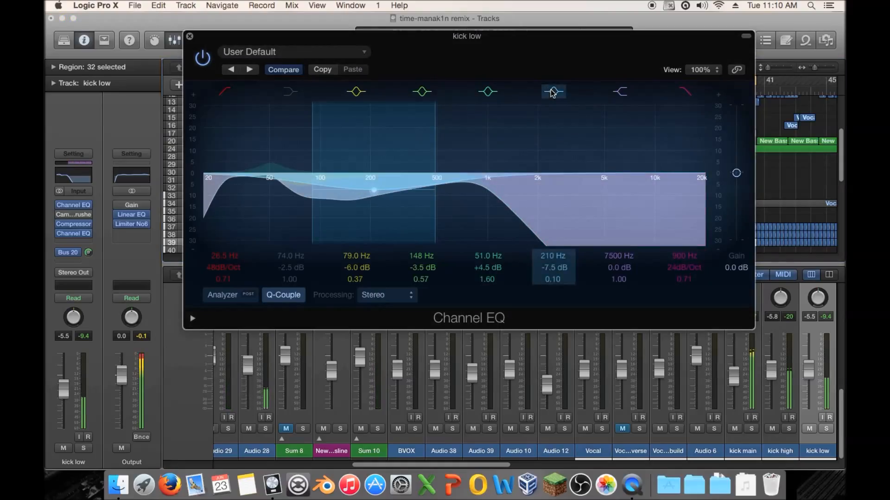
Step: Set kick low's low-end EQ boost to 48 Hz, +6.5 dB with Q 1.30, and close the Channel EQ
left_click_drag(267, 155, 271, 145)
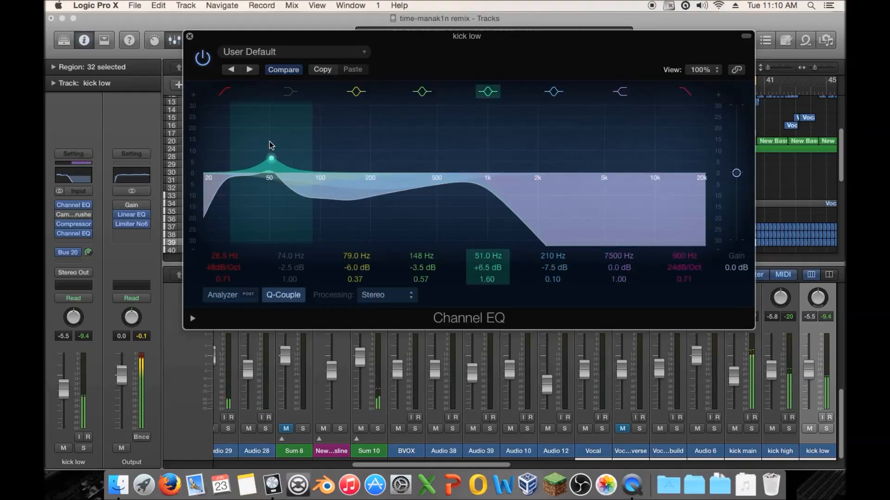
left_click_drag(270, 148, 294, 159)
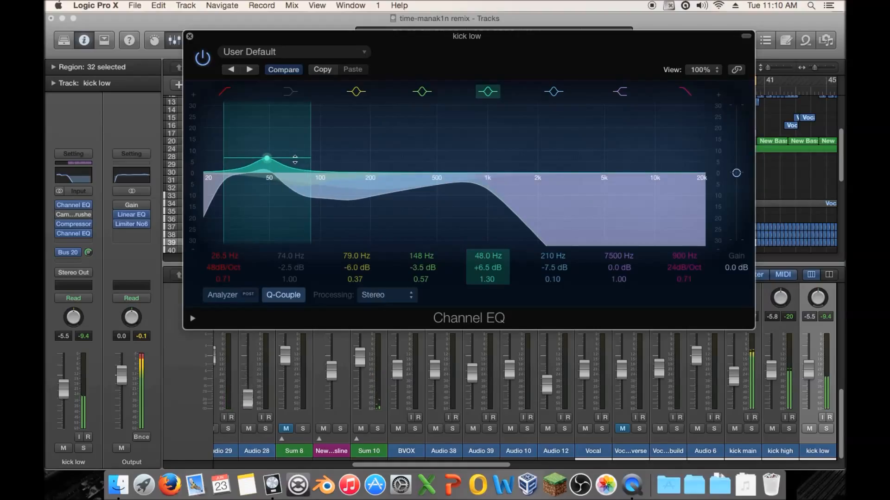
left_click(189, 36)
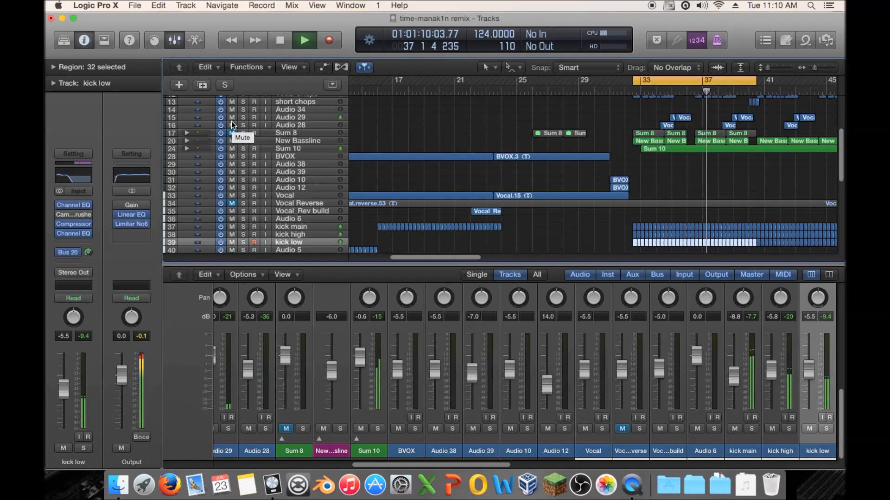
Step: Stop the project's playback, switch to Finder and listen to a preview of the reference track "78. La Guitara" for comparison
key("space")
left_click(118, 484)
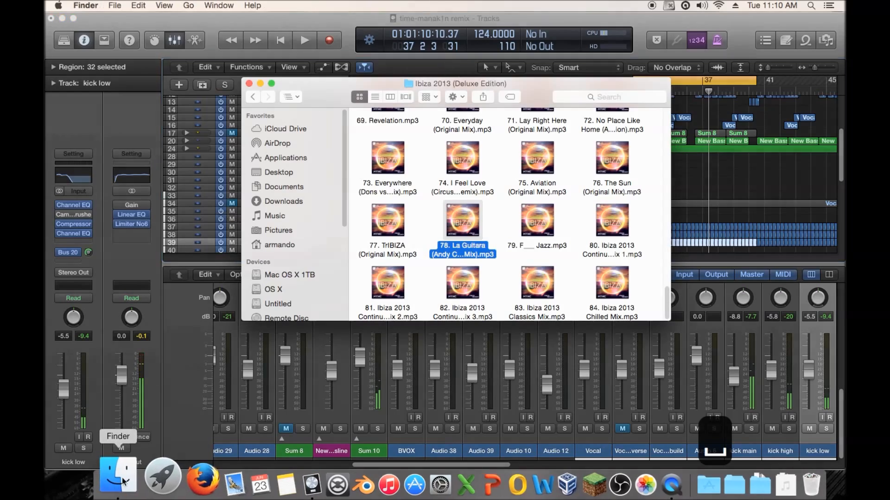
key("space")
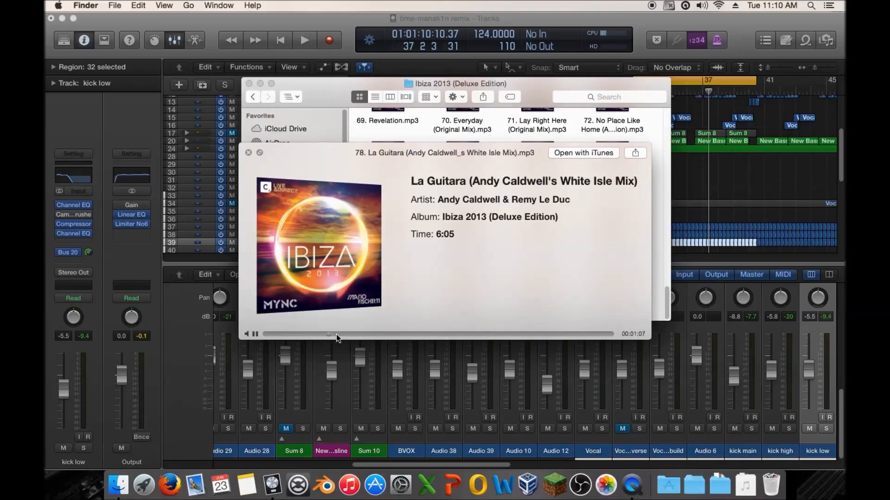
key("space")
Step: Resume playback in Logic Pro X and lower the three kick faders together to about -10.8 dB (main), -8.0 dB (high) and -7.5 dB (low)
left_click(694, 184)
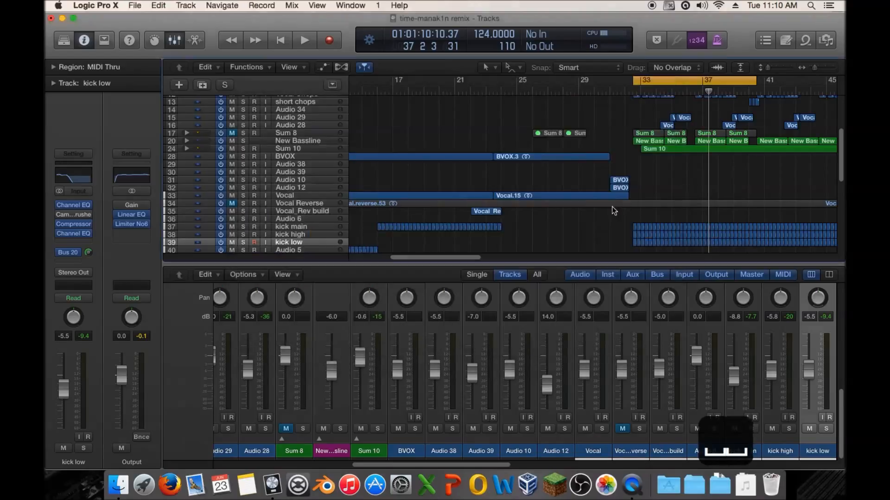
key("space")
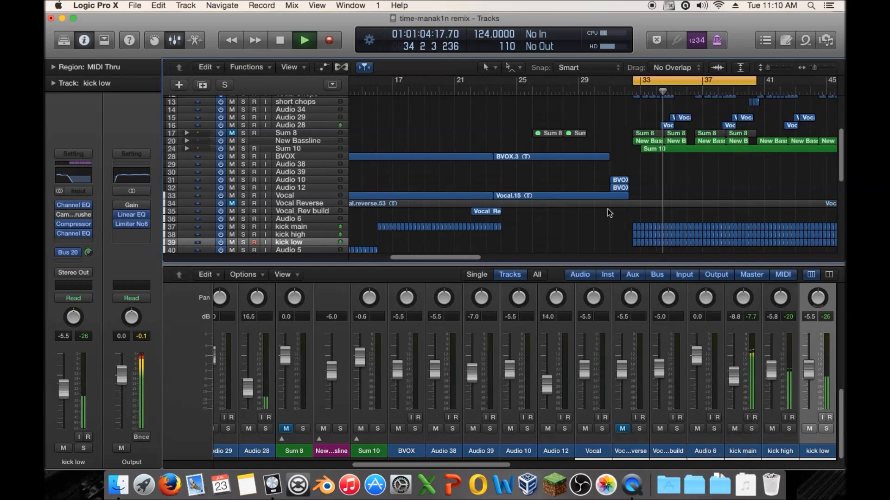
left_click(324, 228, "shift")
left_click_drag(773, 374, 772, 381)
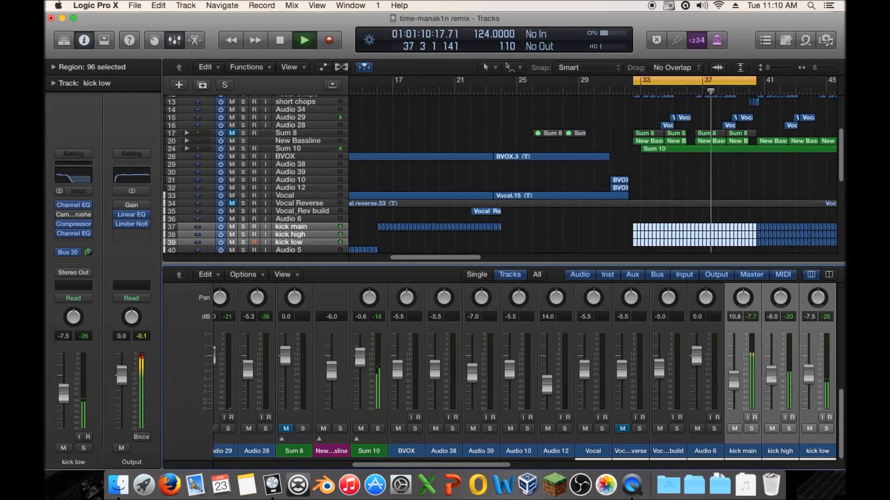
Step: Raise the kick main and kick low faders to about -10.4 dB and -7.1 dB, and set kick high to about -8.8 dB after soloing it
left_click_drag(771, 374, 771, 373)
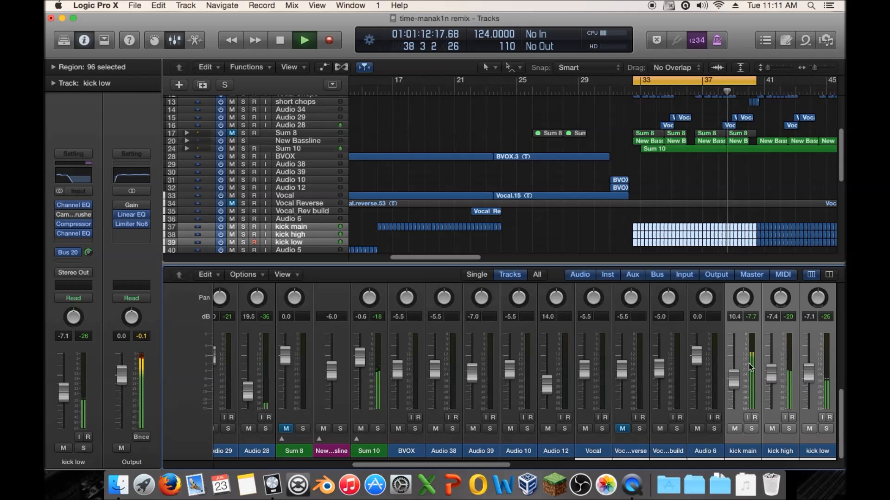
left_click(291, 235)
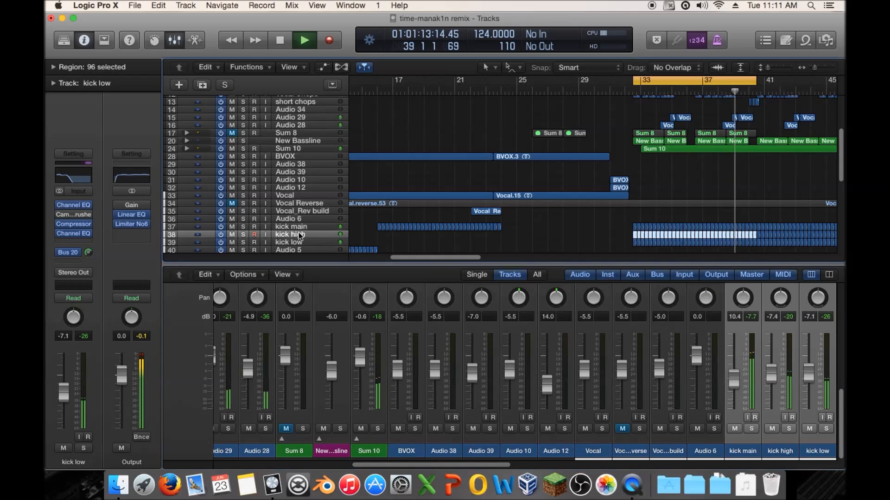
left_click(243, 234)
key("s")
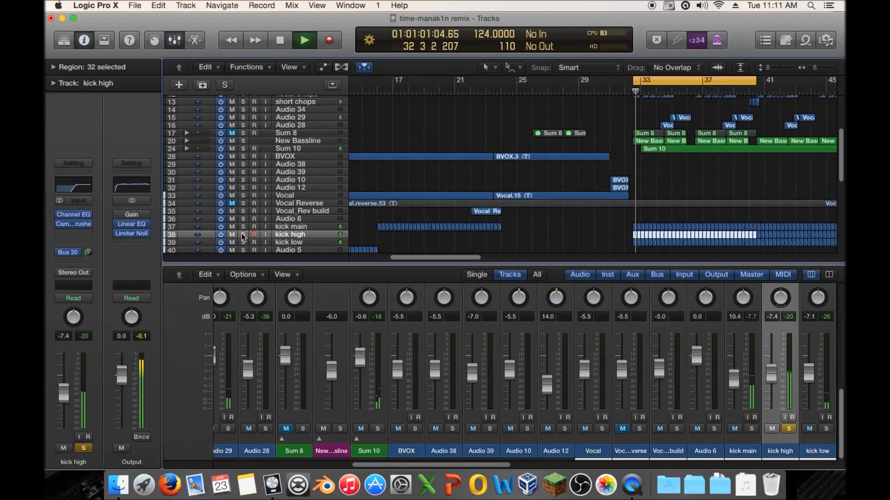
left_click_drag(770, 374, 770, 407)
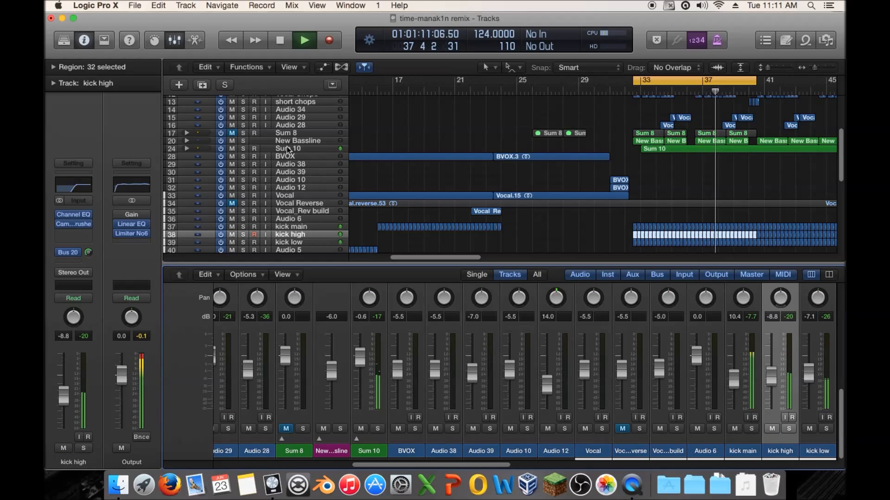
key("space")
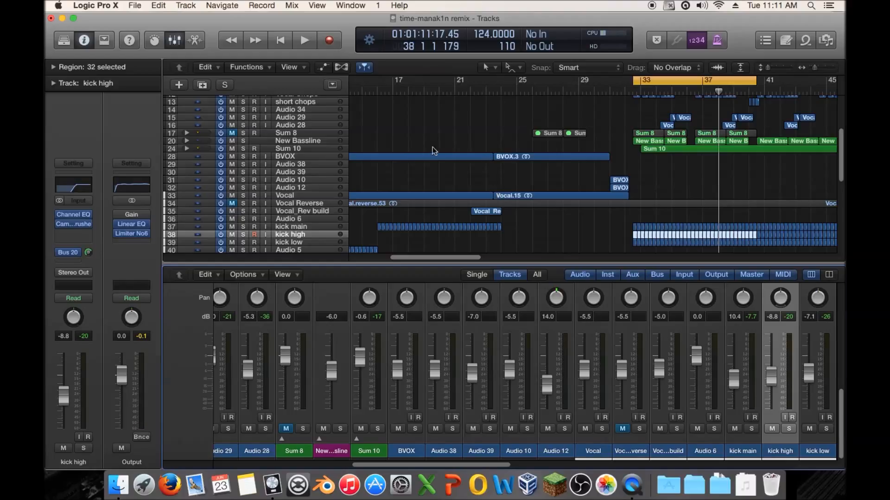
Step: Expand the New Bassline stack, solo it and play it briefly to hear all three bass layers together
left_click(335, 140)
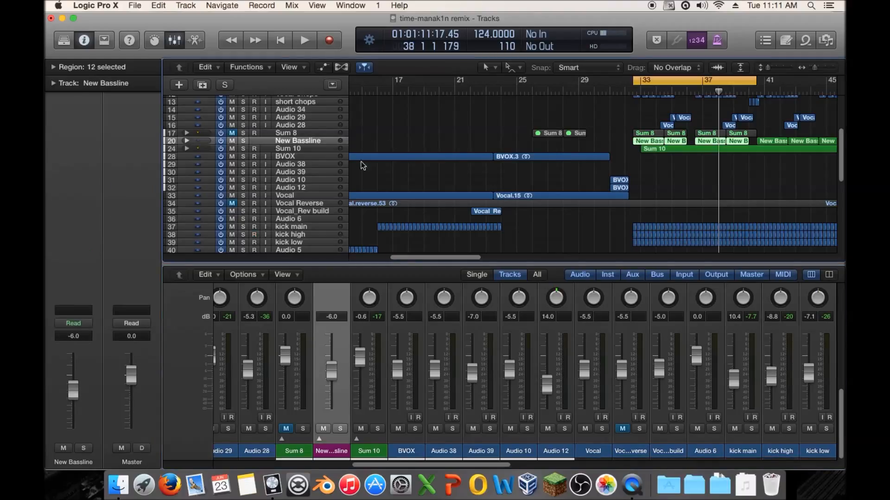
left_click(187, 140)
left_click(187, 140)
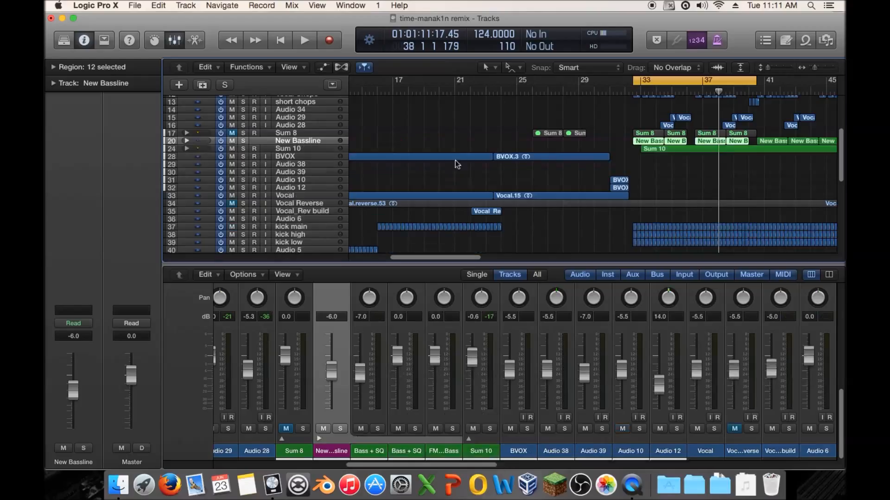
left_click(187, 141)
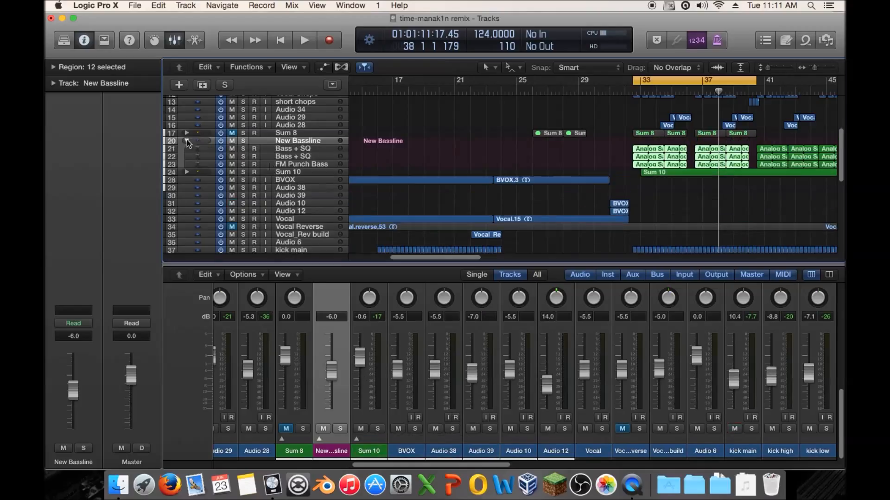
left_click(324, 149)
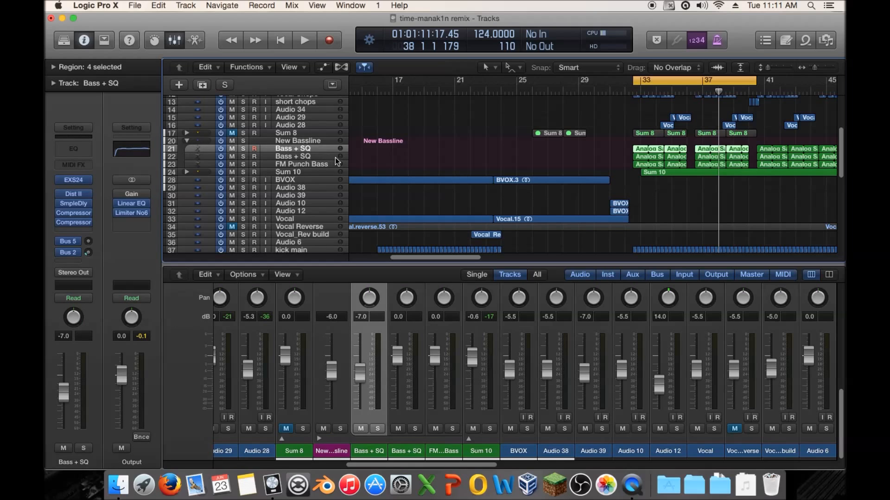
left_click(241, 141)
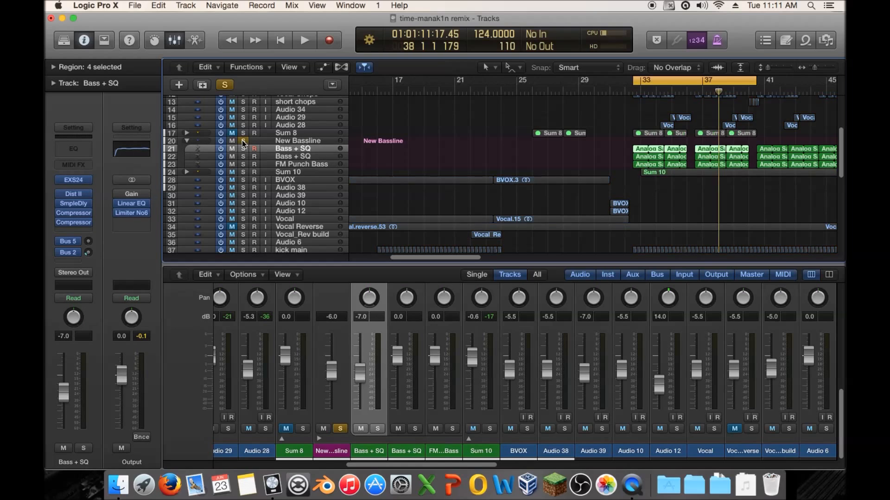
key("space")
key("space")
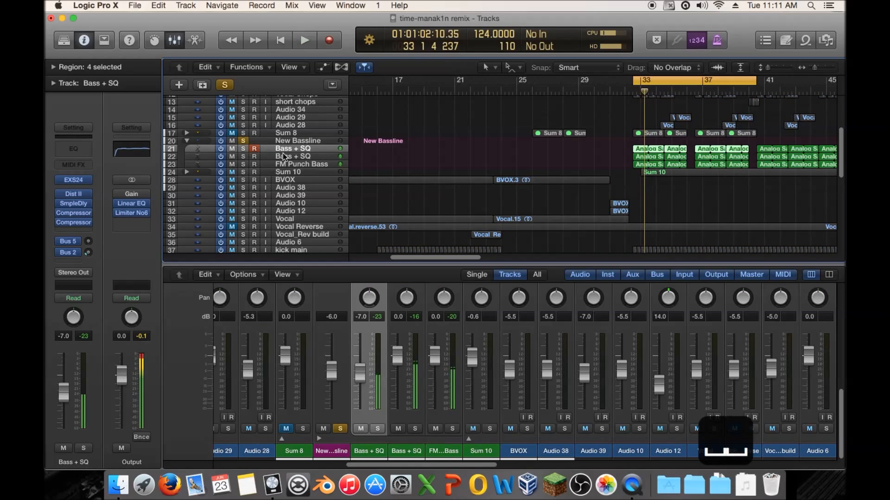
Step: Solo each of the two Bass + SQ layers in turn and compare how they sound on their own
left_click(283, 155)
left_click(286, 150)
left_click(291, 154)
left_click(291, 150)
left_click(291, 156)
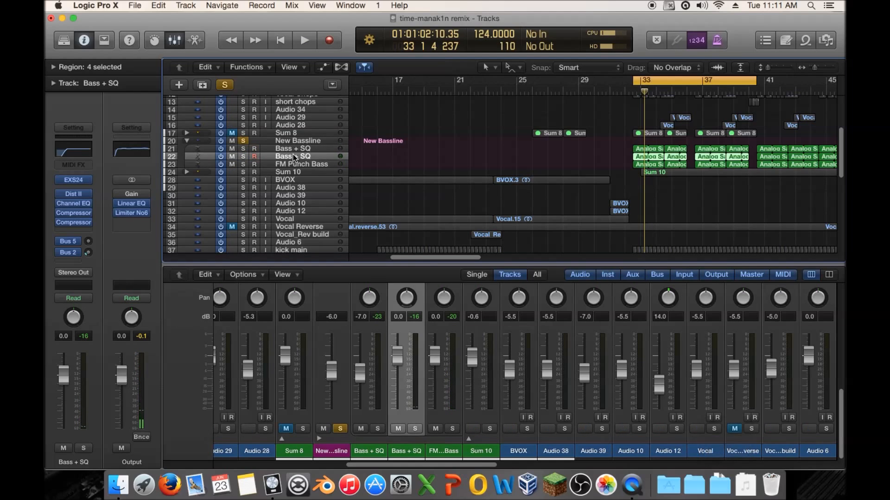
left_click(245, 142)
left_click(244, 155)
key("space")
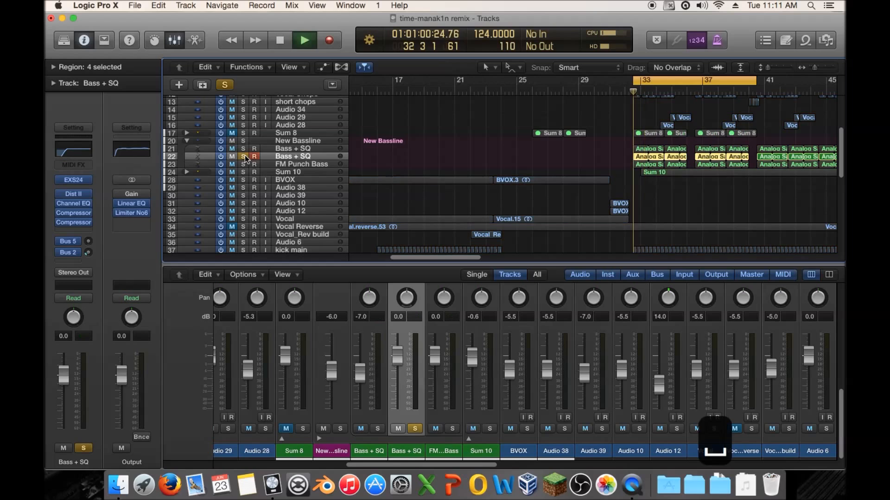
left_click(245, 155)
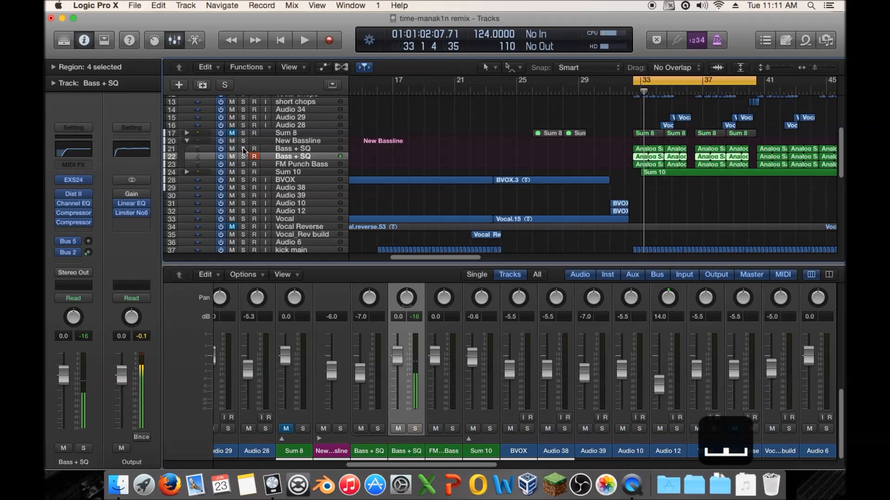
left_click(243, 147)
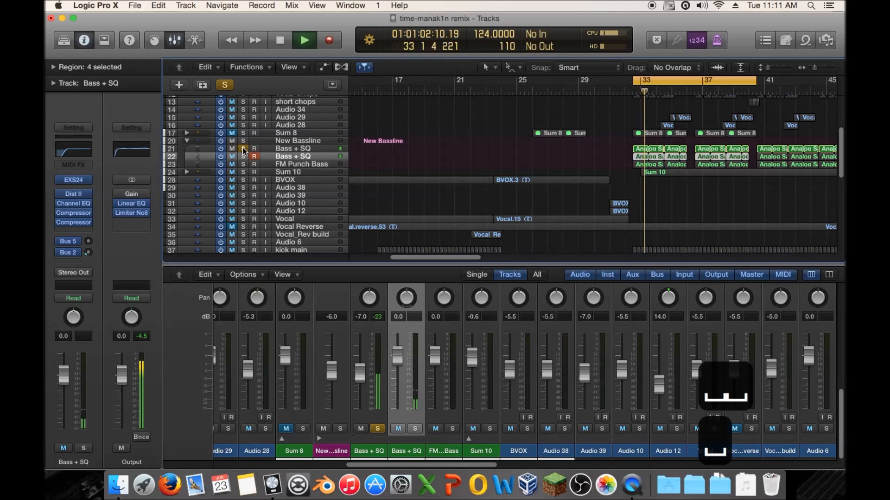
key("space")
left_click(243, 147)
Step: Solo and audition the FM Punch Bass layer, and review the settings of its existing Channel EQ
left_click(244, 163)
key("space")
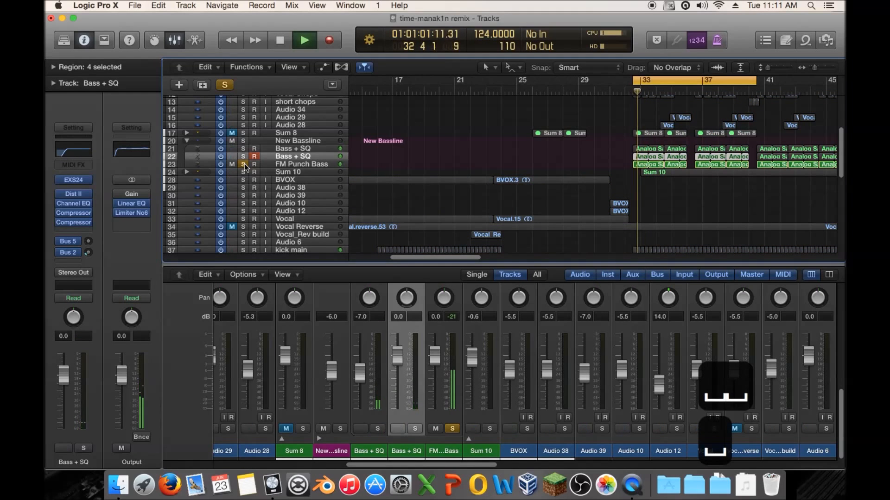
key("space")
left_click(274, 164)
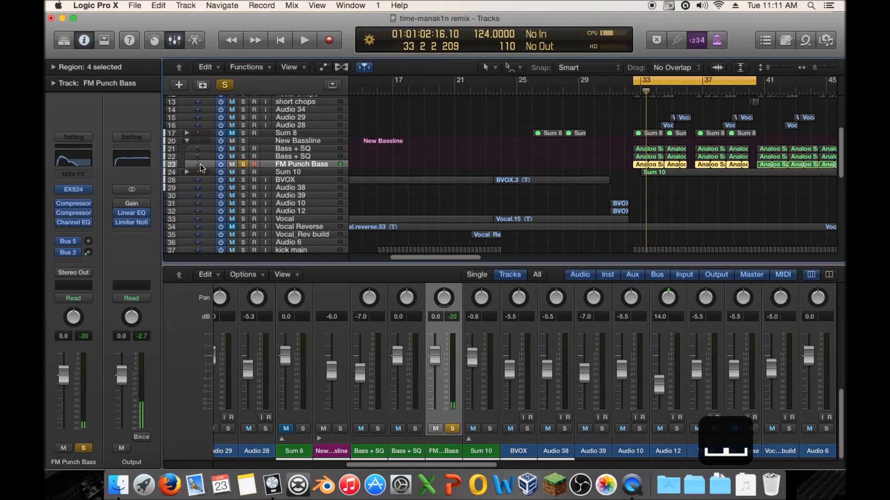
left_click(73, 222)
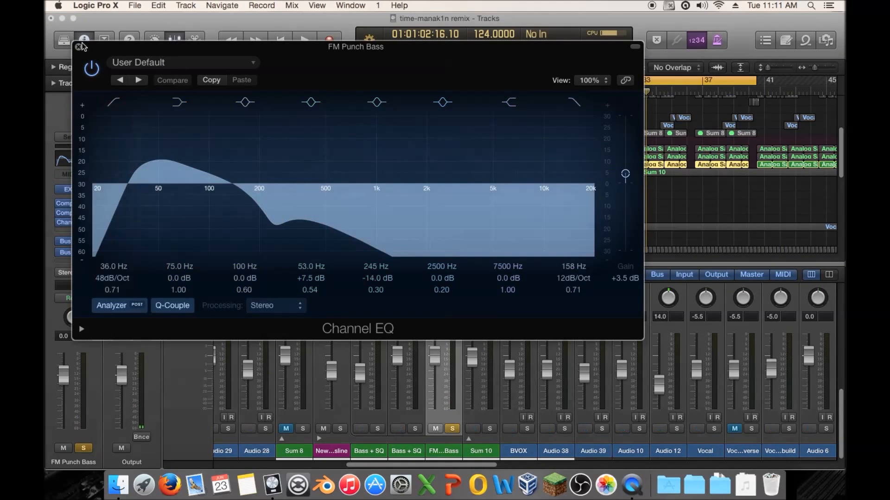
left_click(79, 47)
Step: Insert a stereo Linear Phase EQ on FM Punch Bass and boost 64 Hz by +4.2 dB with Q 1.50
left_click(81, 228)
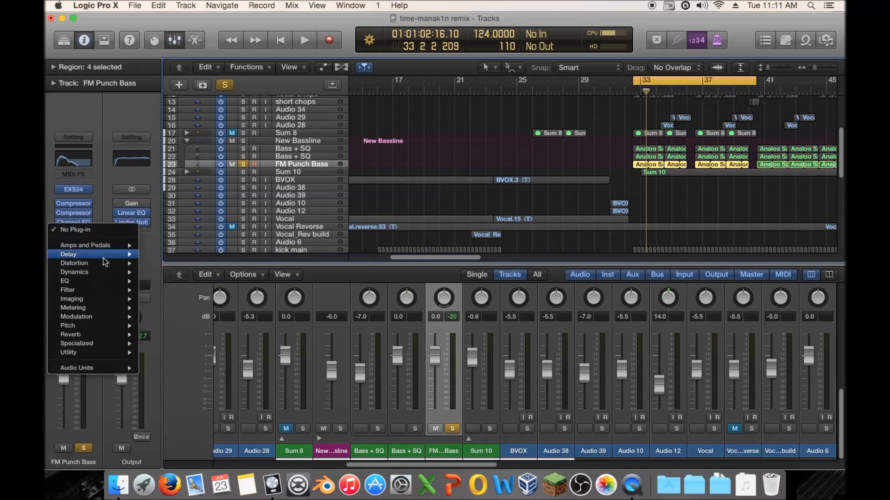
mouse_move(105, 279)
mouse_move(217, 288)
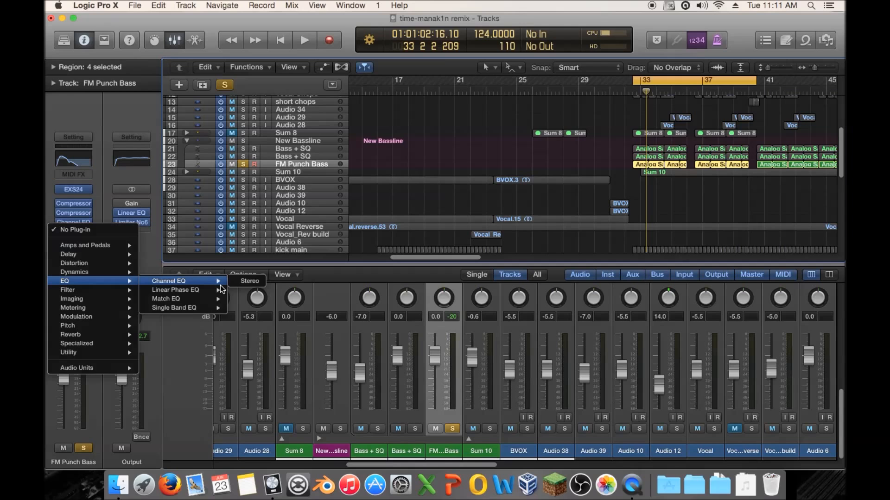
left_click(248, 290)
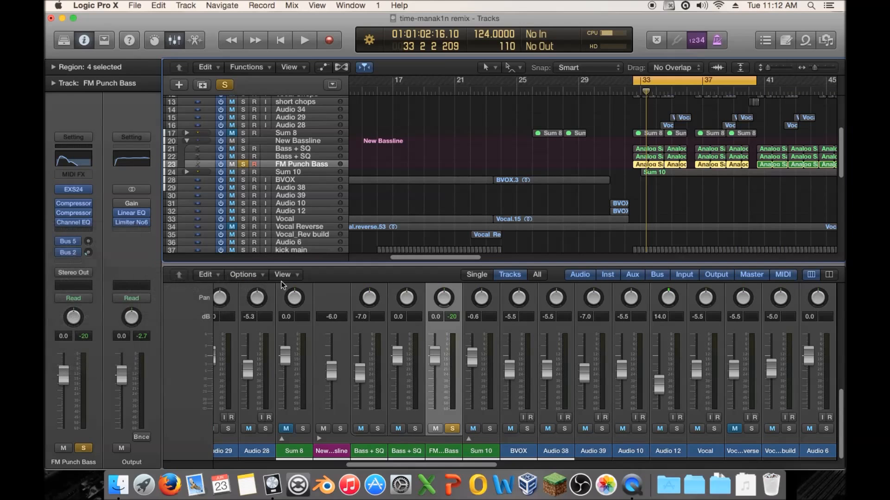
left_click_drag(284, 218, 210, 169)
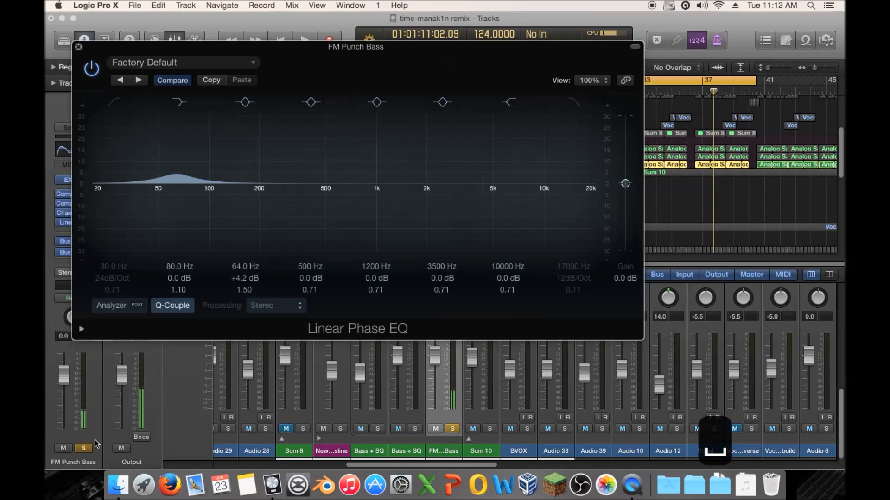
Step: Check the settings of the Limiter No6 plug-in on the output channel and close it
left_click_drag(186, 47, 388, 56)
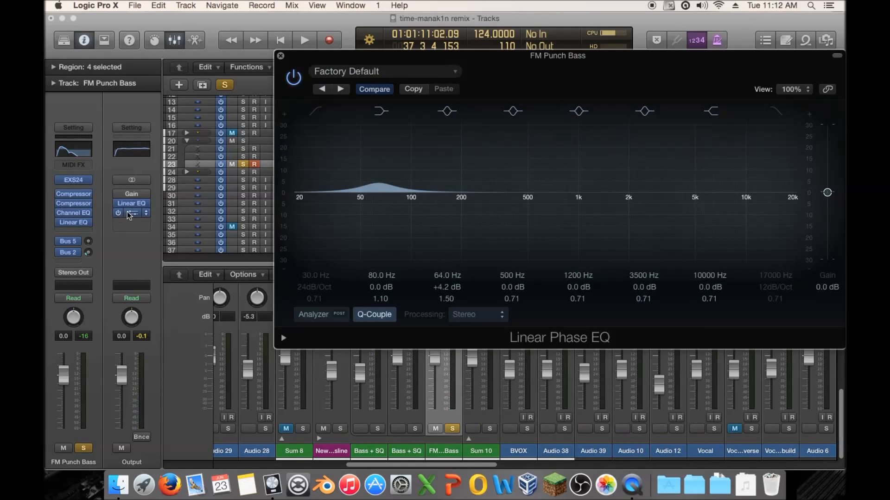
left_click(129, 212)
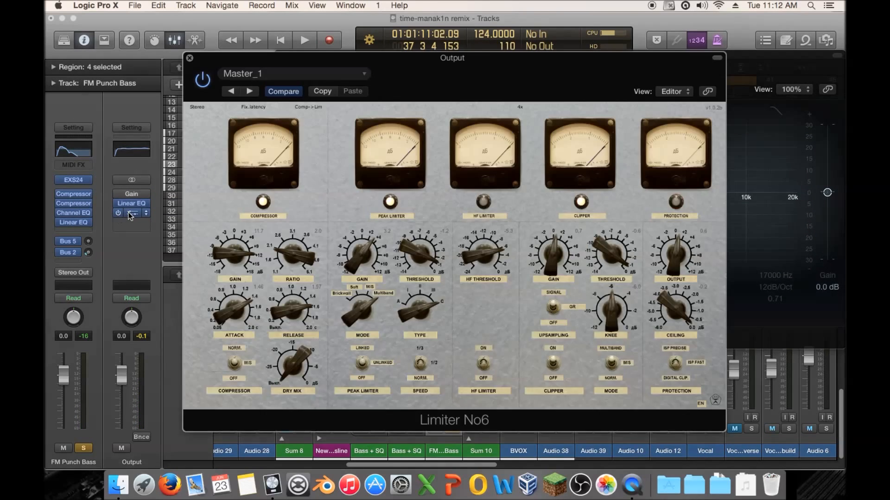
left_click(190, 59)
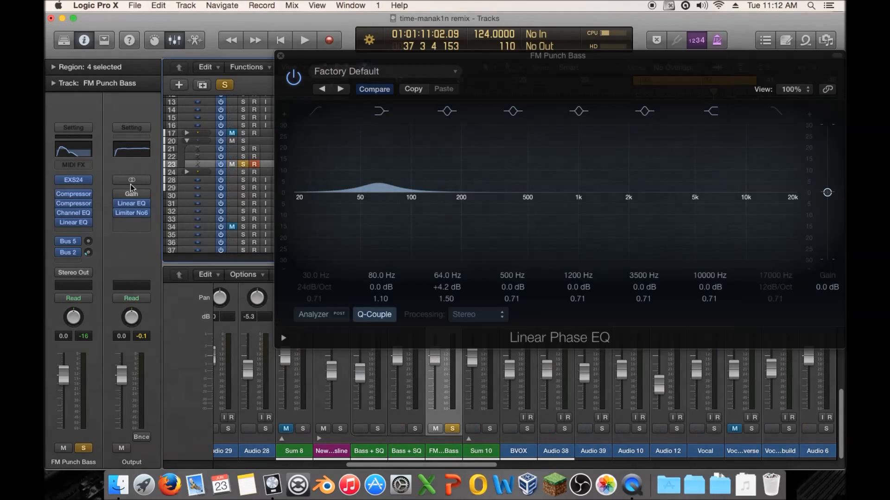
Step: Unsolo FM Punch Bass, add a 215 Hz boost of +2.2 dB with Q 1.70 within the full mix, and close the Linear Phase EQ
key("space")
left_click(83, 448)
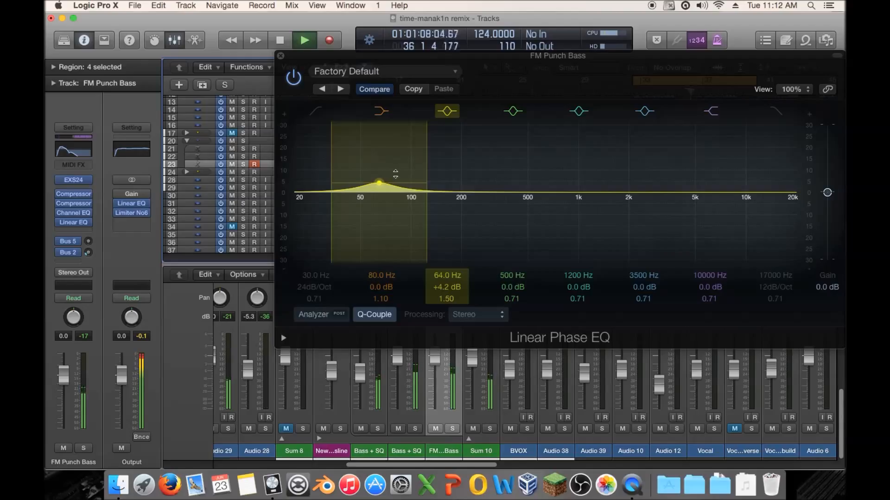
left_click_drag(512, 192, 499, 191)
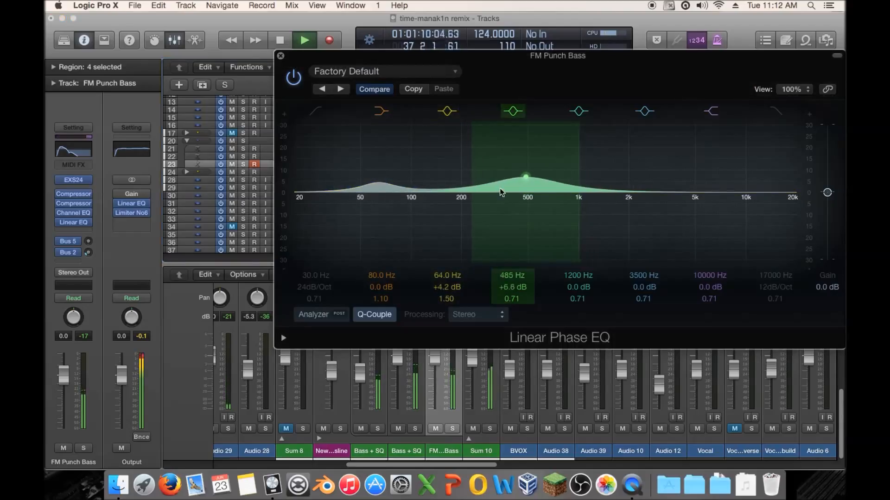
left_click_drag(576, 191, 480, 201)
scroll(489, 204, "down", 2)
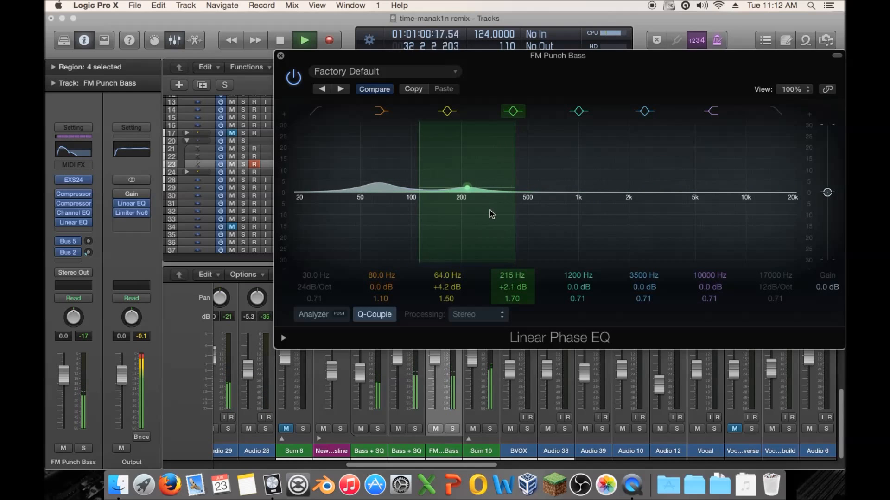
key("space")
left_click_drag(395, 57, 593, 253)
scroll(633, 209, "up", 8)
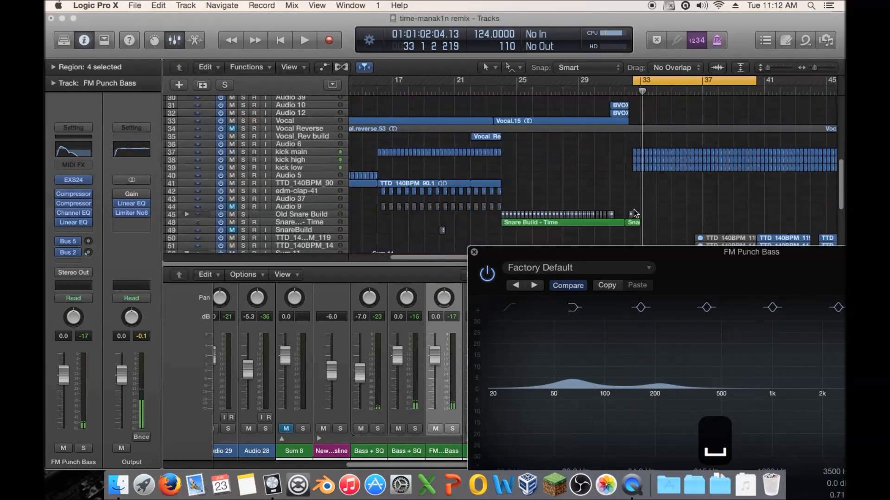
left_click_drag(602, 261, 266, 77)
left_click_drag(558, 63, 573, 81)
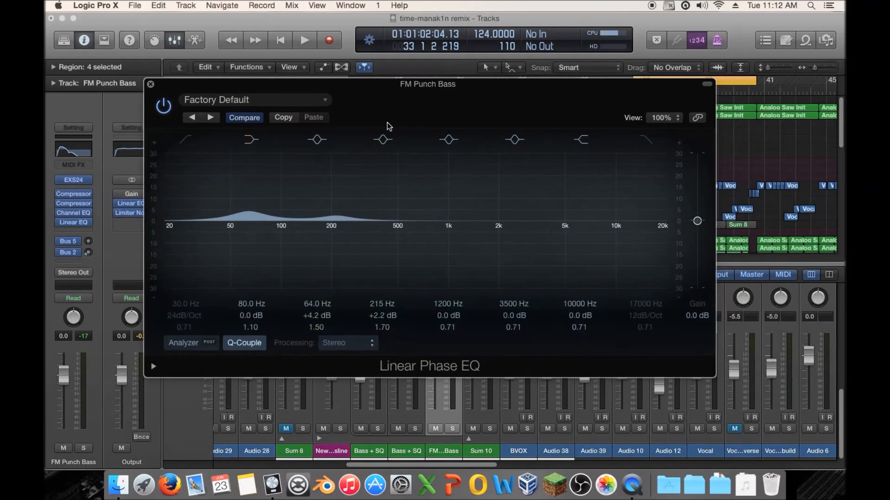
left_click(150, 85)
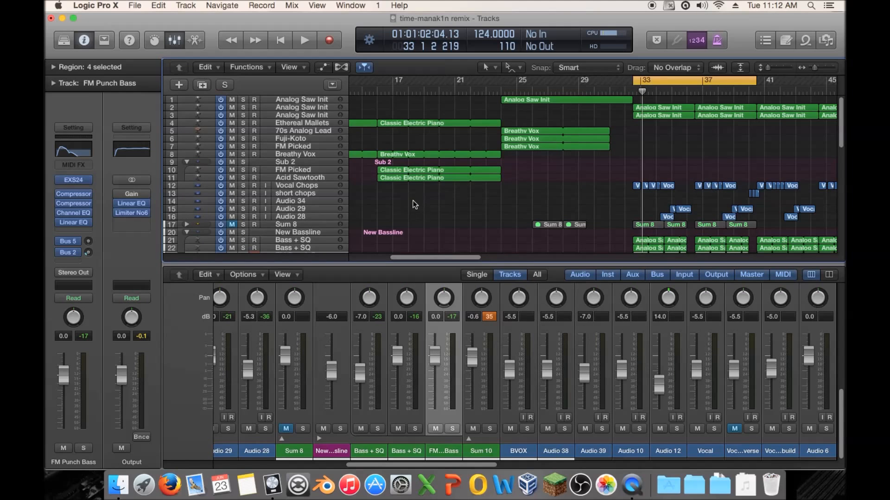
Step: Solo and play the first Bass + SQ layer (track 21) of New Bassline and insert a stereo Channel EQ on it
scroll(437, 188, "down", 2)
left_click(280, 219)
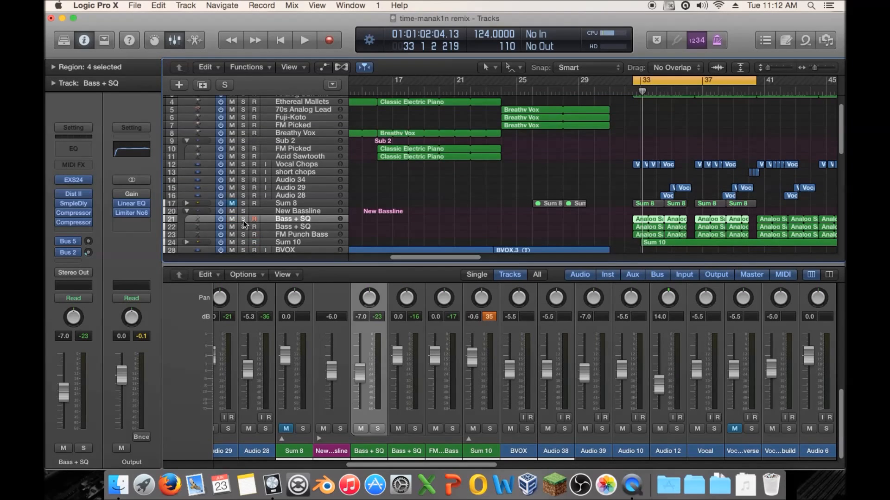
left_click(242, 219)
key("space")
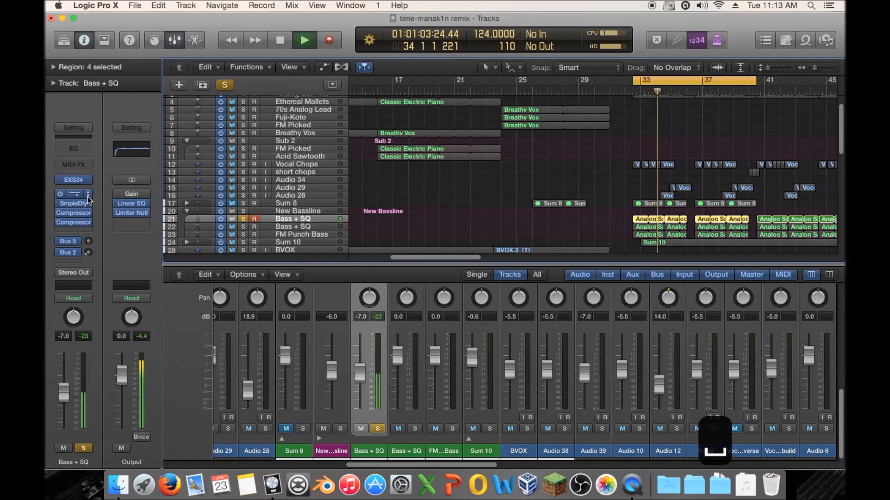
left_click(76, 230)
mouse_move(105, 281)
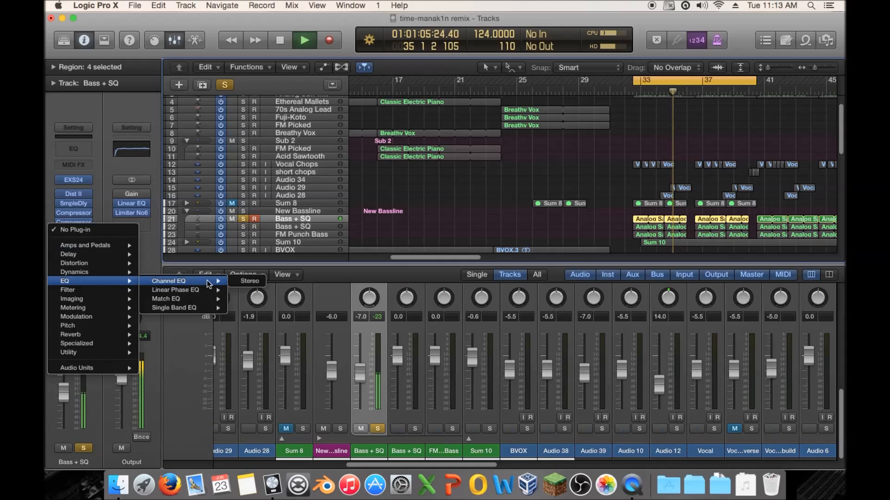
left_click(266, 240)
Step: Boost the layer at 102 Hz by +4.5 dB with Q 0.88 and at 300 Hz by +3.5 dB with Q 0.93
left_click_drag(329, 212, 233, 193)
key("space")
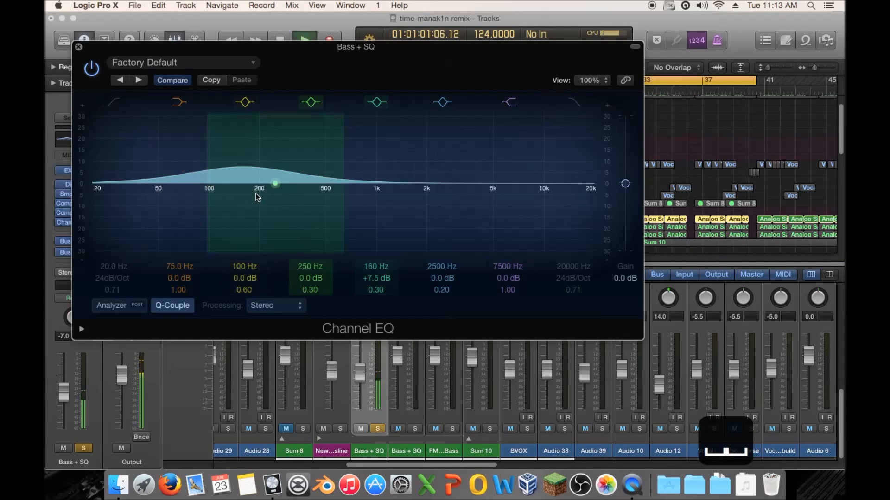
left_click_drag(250, 165, 214, 167)
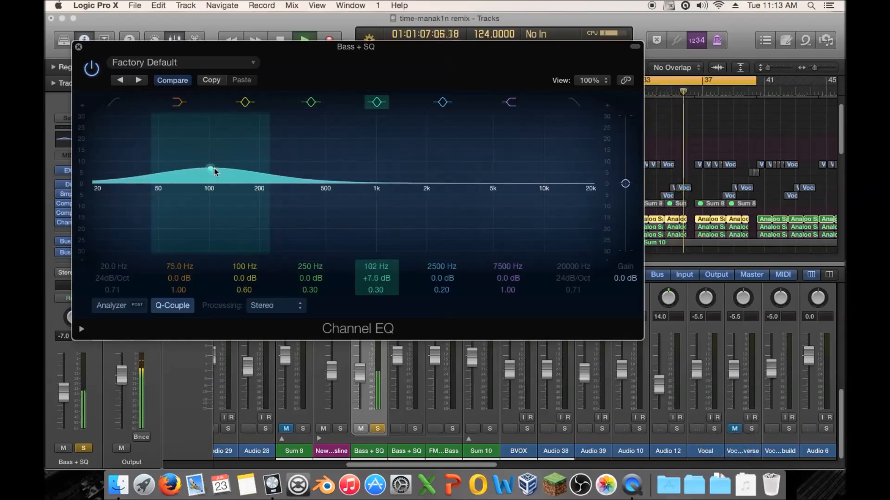
left_click_drag(270, 173, 233, 173)
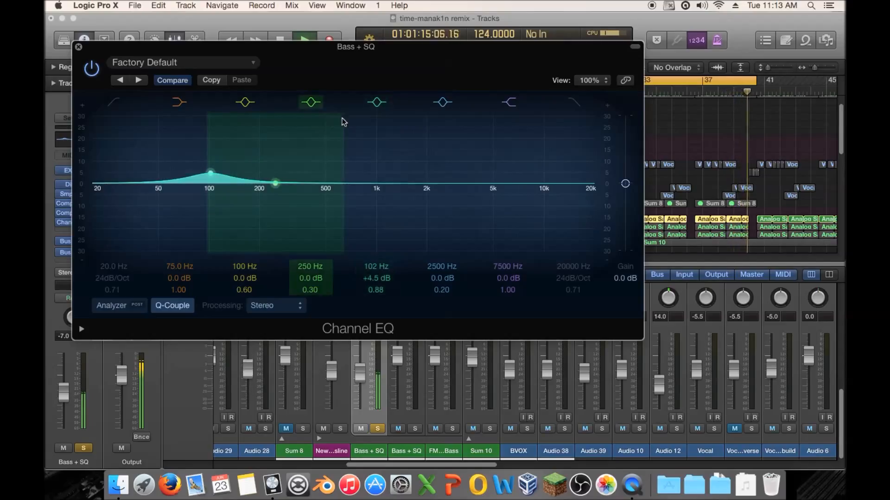
mouse_move(315, 192)
left_mouse_down()
mouse_move(354, 172)
mouse_move(330, 170)
mouse_move(393, 188)
mouse_move(315, 187)
left_mouse_up()
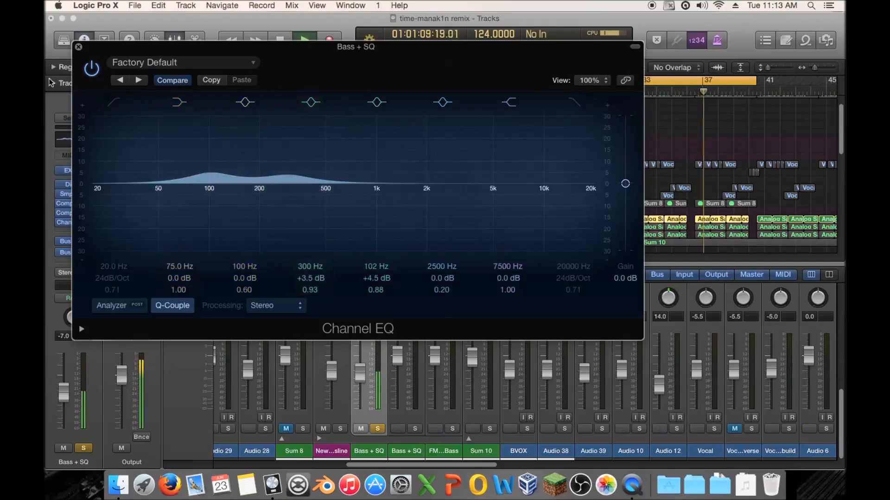
Step: Compare the layer with the Channel EQ bypassed, close the EQ and unsolo the layer to hear the full mix
left_click(91, 73)
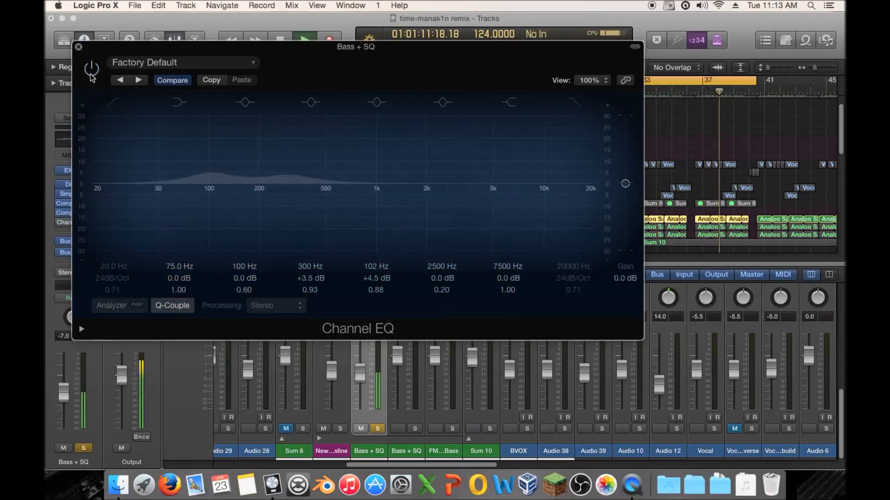
left_click(78, 46)
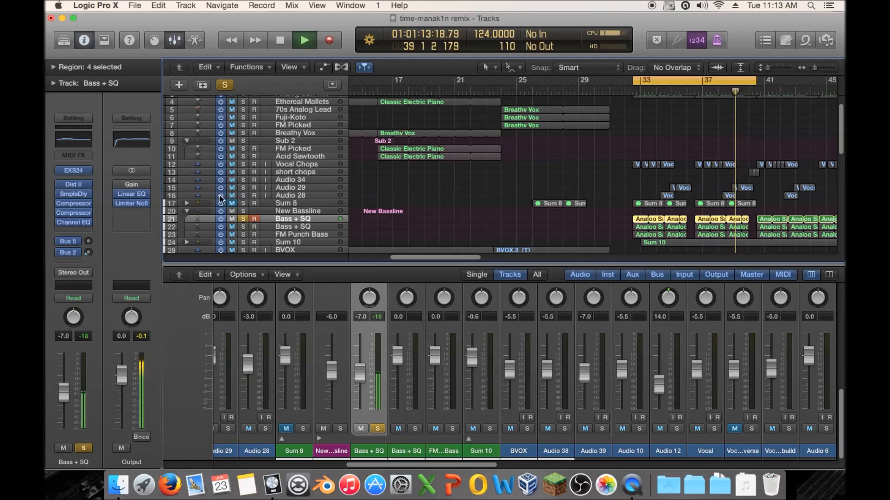
left_click(243, 219)
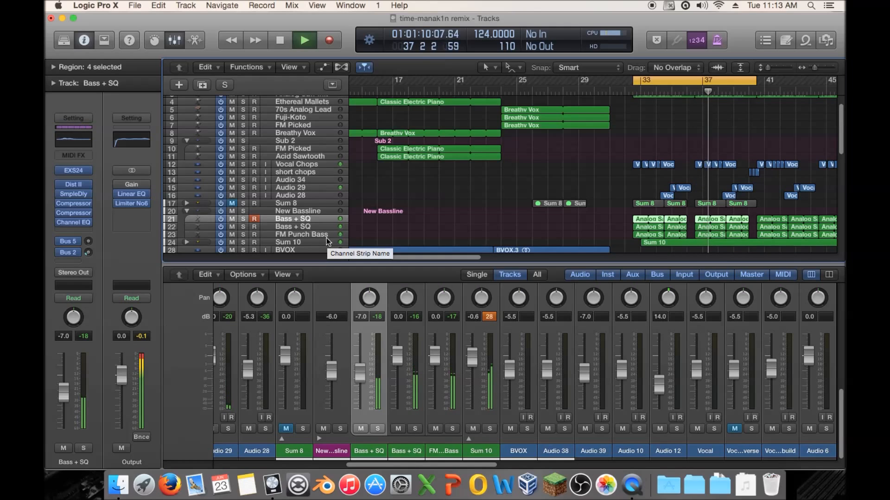
Step: Audition the mix without FM Punch Bass, then solo that layer and compare it with its Channel EQ and Linear EQ bypassed
left_click(233, 235)
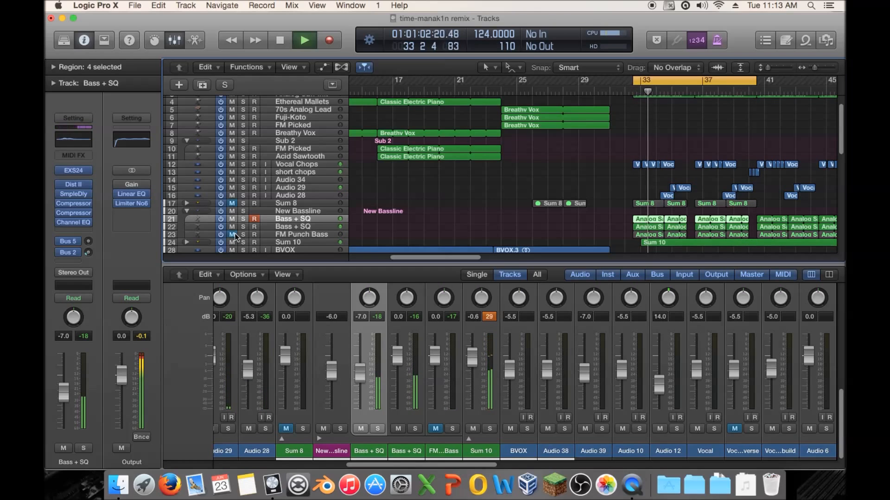
left_click(234, 235)
left_click(243, 235)
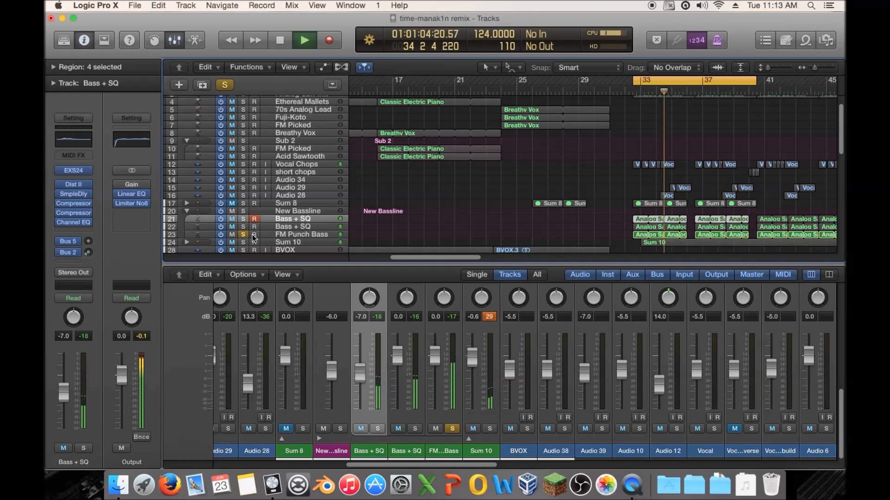
left_click(206, 234)
left_click(75, 224)
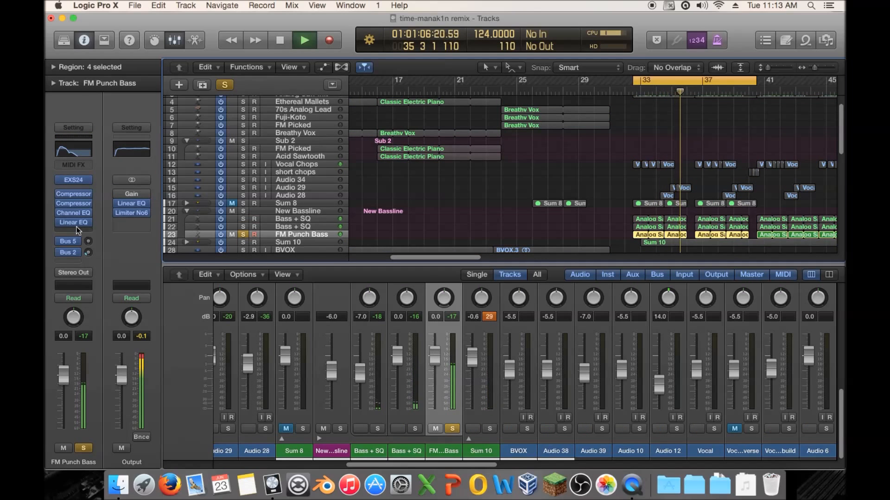
mouse_move(63, 215)
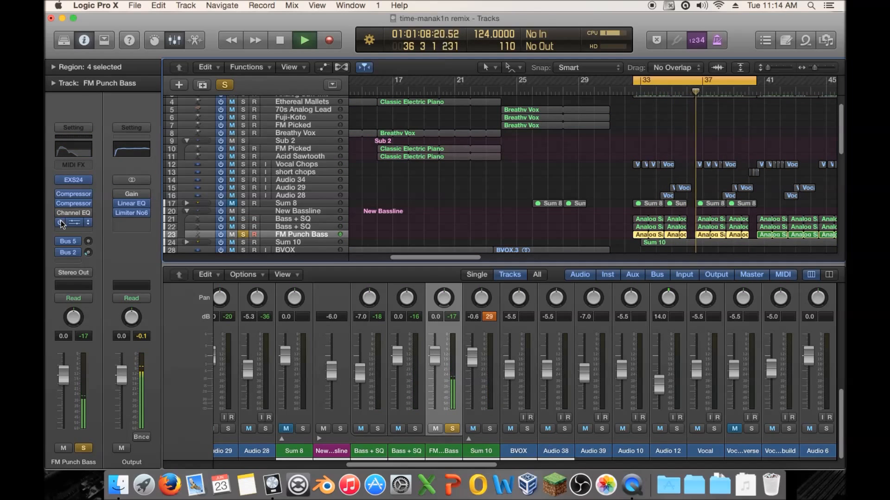
left_click(60, 222)
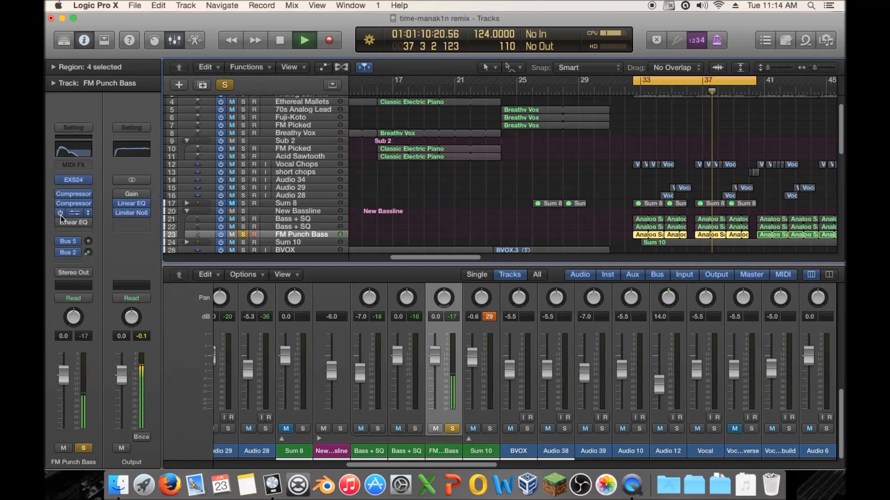
Step: In FM Punch Bass's Linear Phase EQ, set the low boost to 102 Hz, +6.7 dB and the upper boost to 210 Hz, +3.6 dB
left_click(74, 222)
left_click_drag(281, 193, 337, 195)
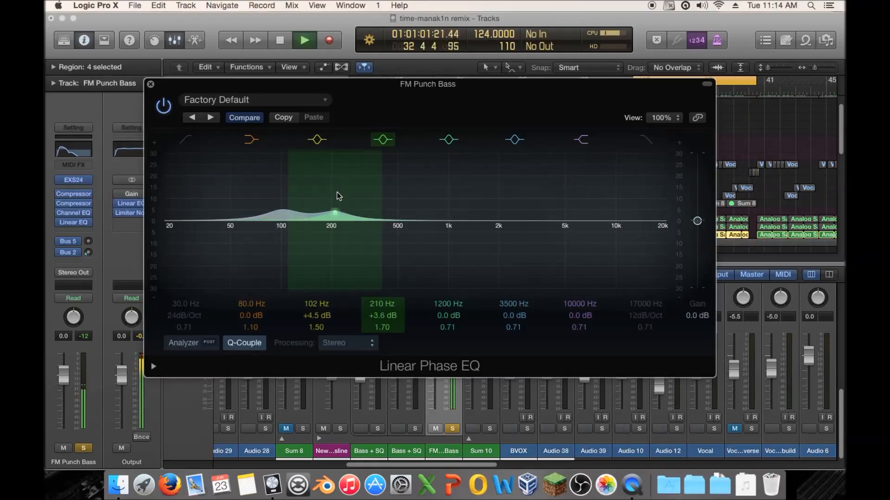
left_click_drag(280, 185, 279, 179)
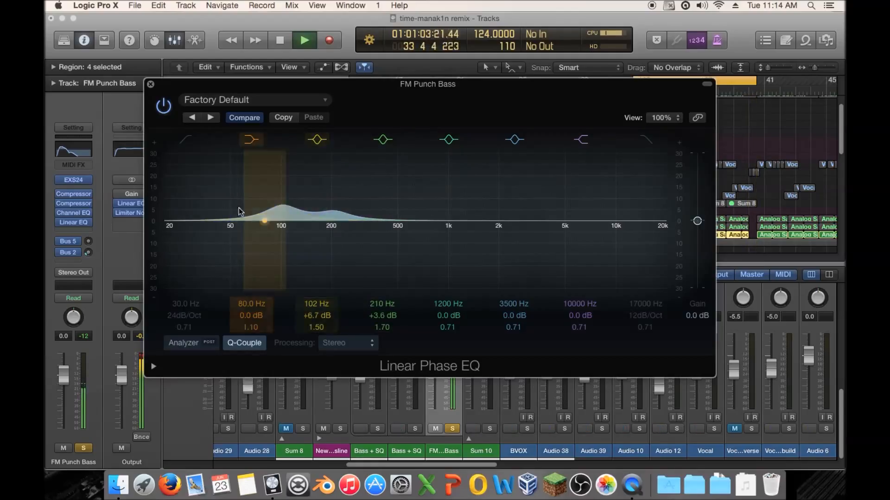
key("space")
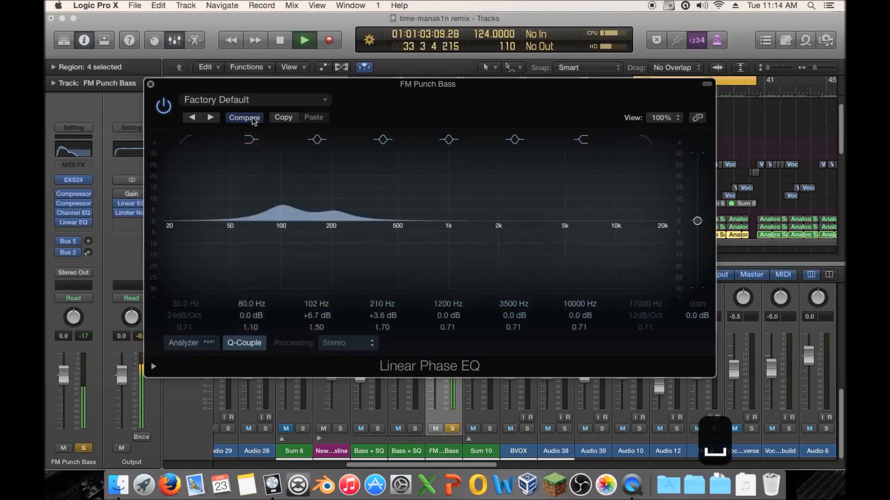
Step: Unsolo FM Punch Bass, compare its edited EQ with the default before closing it, and lower the layer's fader to -1.6 dB
left_click(84, 448)
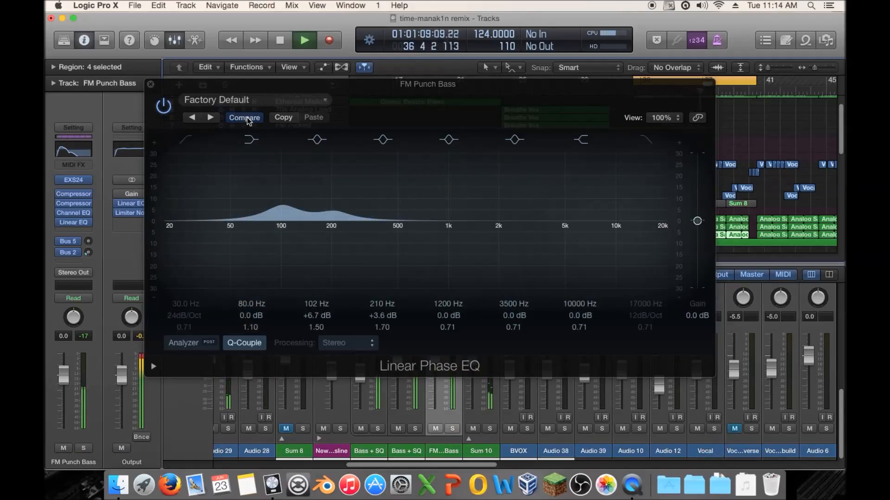
left_click(246, 118)
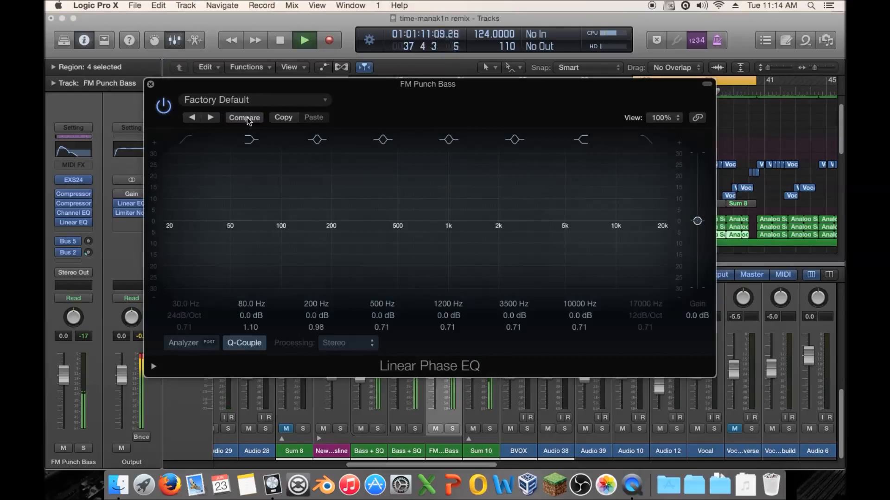
left_click(246, 118)
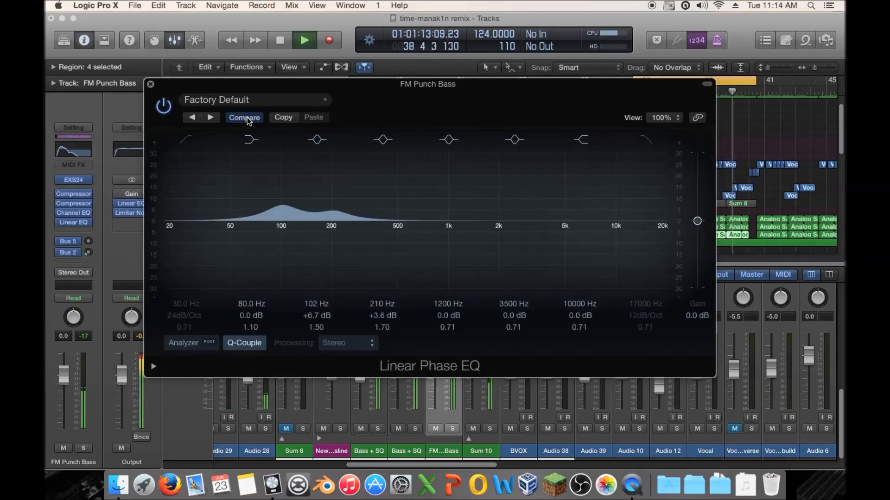
left_click(150, 84)
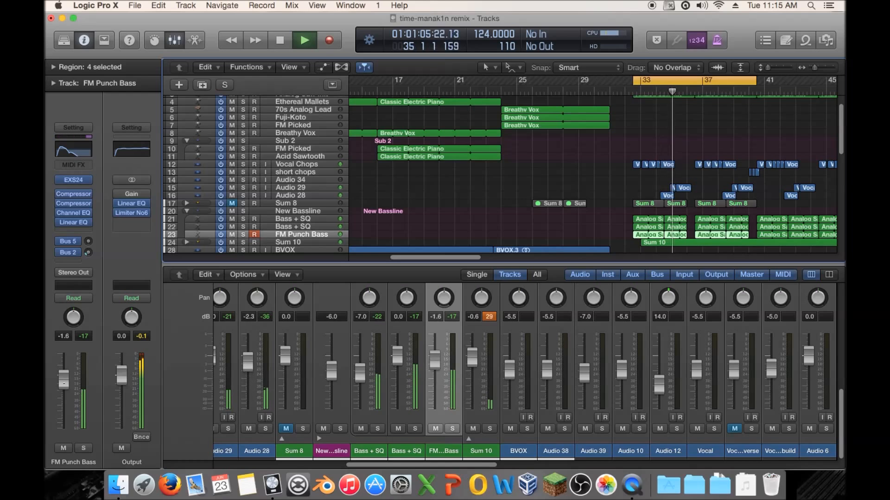
Step: Solo the first Bass + SQ layer, boost 3150 Hz by +5.5 dB with Q 0.41 in its Channel EQ and set the EQ gain to -2.0 dB
left_click(291, 210)
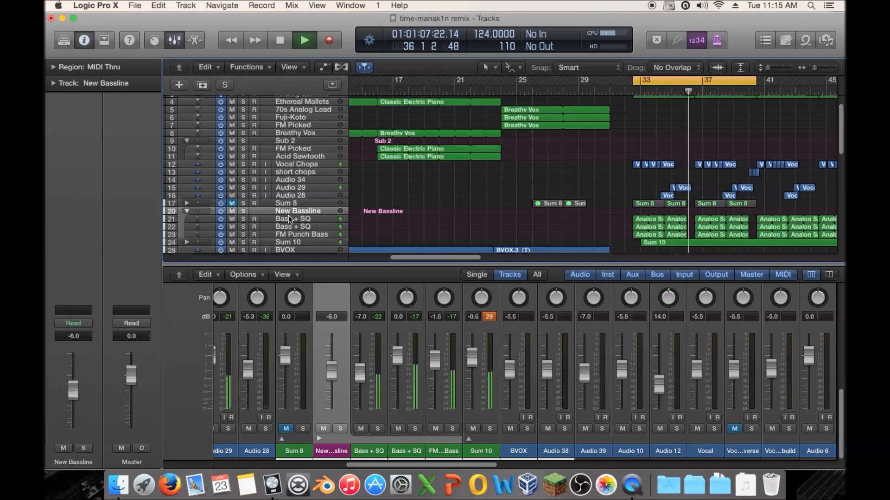
left_click(290, 216)
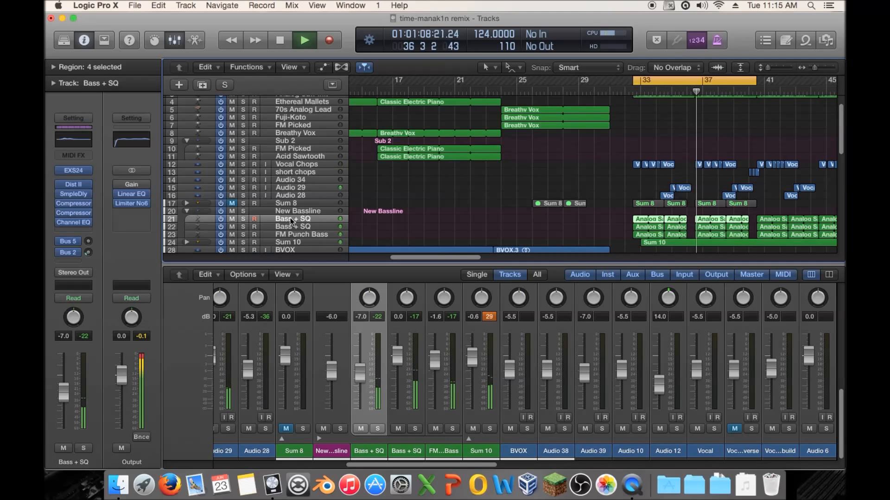
left_click(83, 448)
left_click(79, 223)
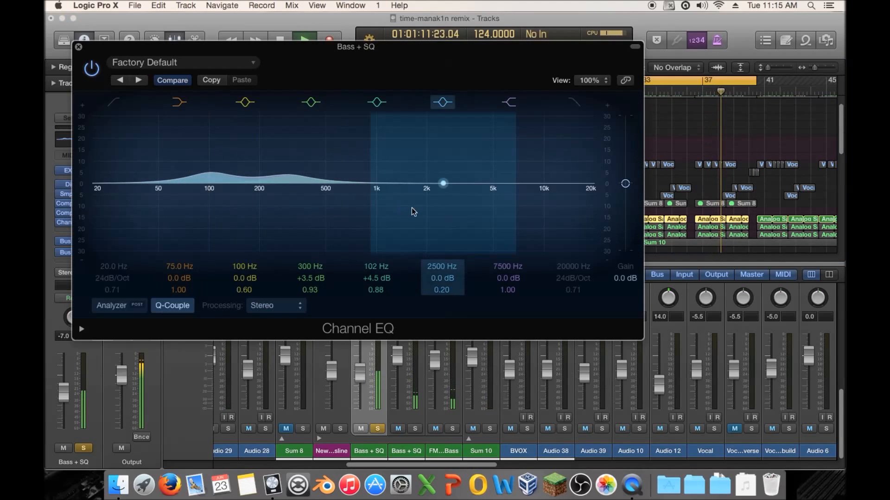
left_click_drag(444, 210, 512, 172)
left_click_drag(623, 183, 626, 190)
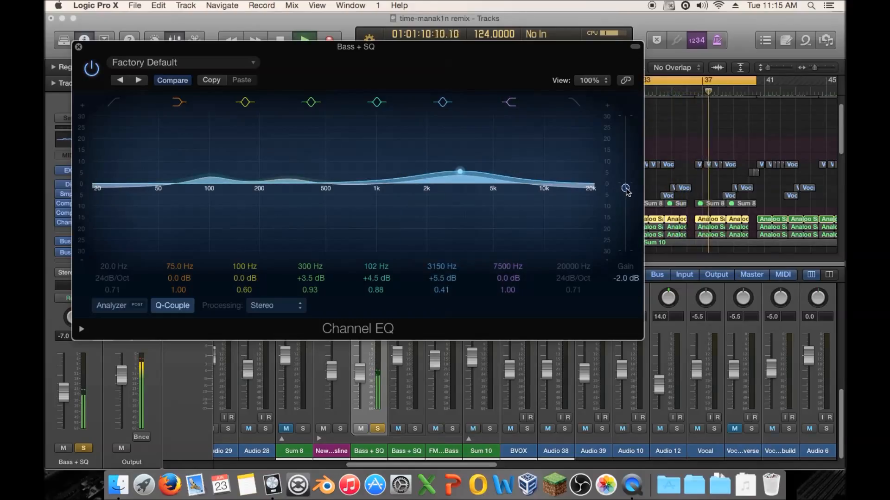
Step: Unsolo the layer, shift its upper-mid boost to 2300 Hz within the full mix, and close the Channel EQ
left_click(83, 448)
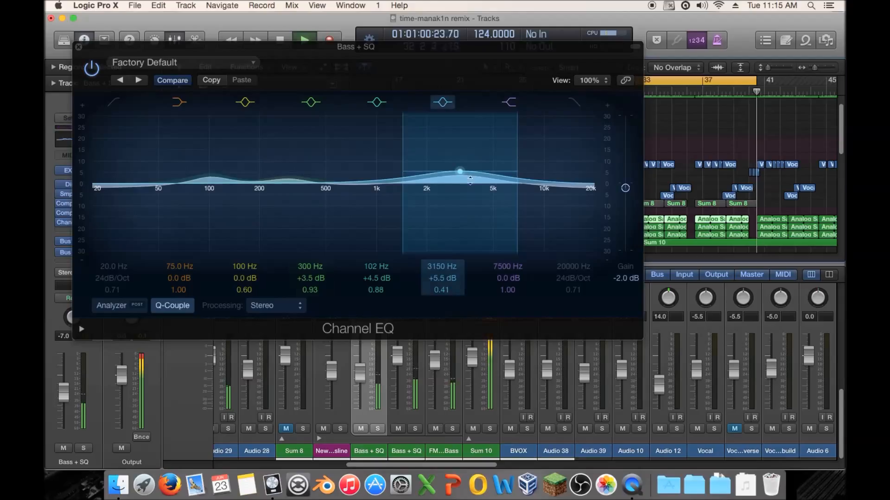
mouse_move(474, 187)
left_mouse_down()
mouse_move(488, 174)
mouse_move(520, 182)
mouse_move(480, 188)
mouse_move(438, 178)
mouse_move(446, 185)
left_mouse_up()
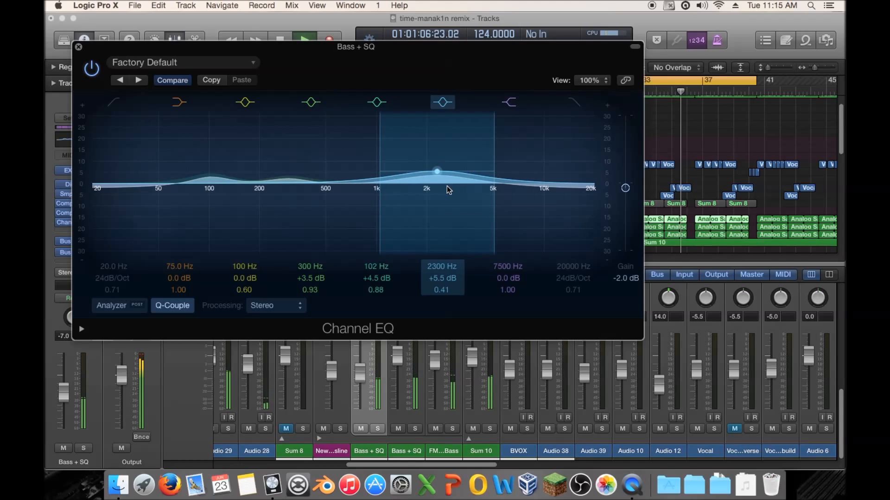
left_click(79, 46)
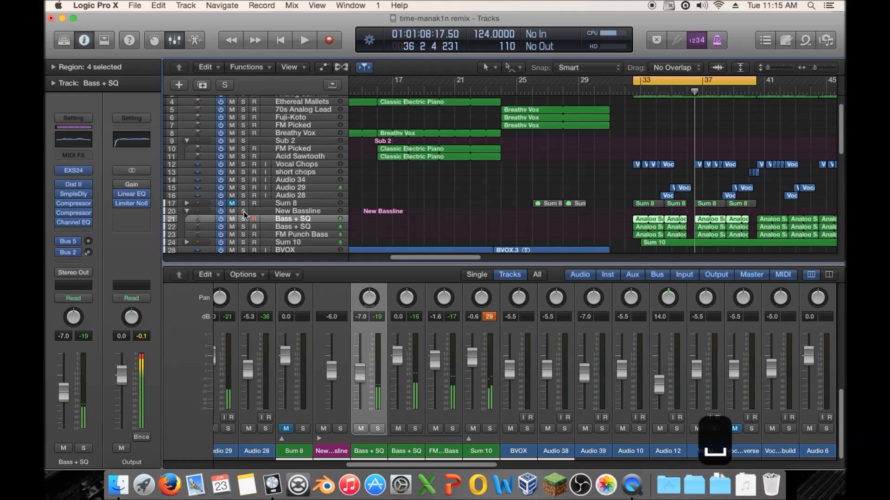
Step: Solo the second Bass + SQ layer (track 22), slightly raise the output gain of its last Compressor, then unsolo it and close the plug-in
left_click(244, 227)
left_click(278, 227)
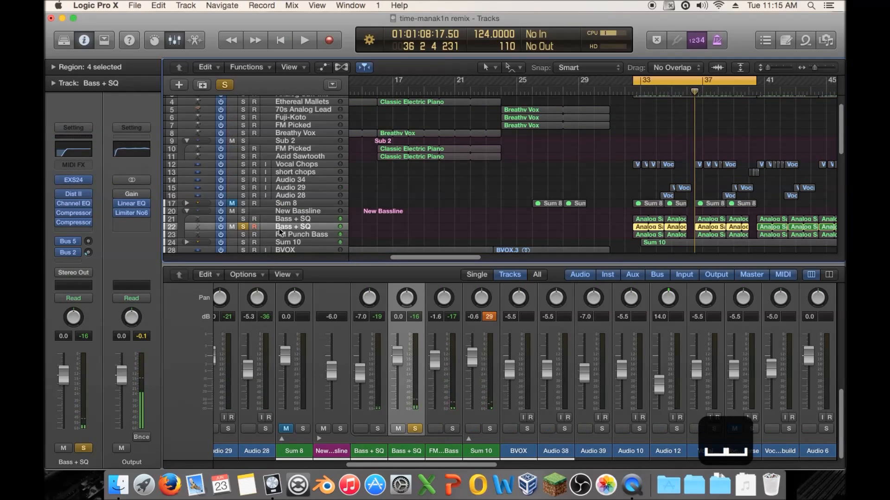
key("space")
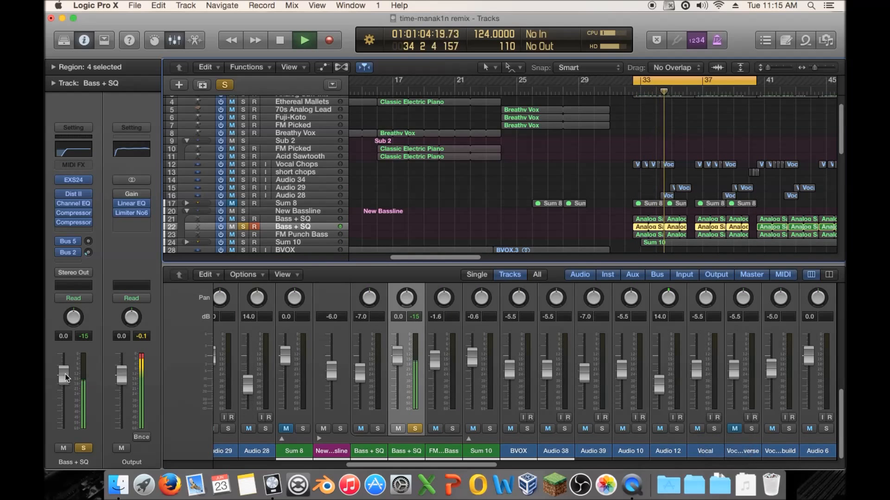
left_click(72, 221)
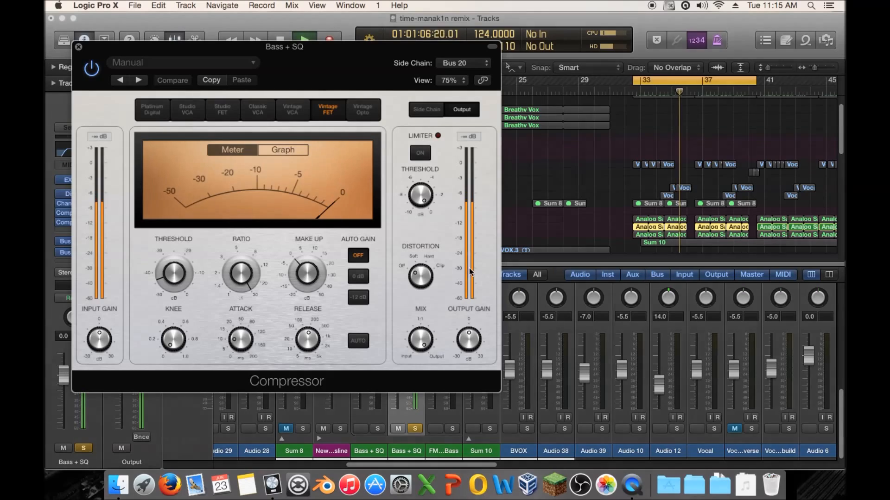
left_click_drag(466, 349, 468, 339)
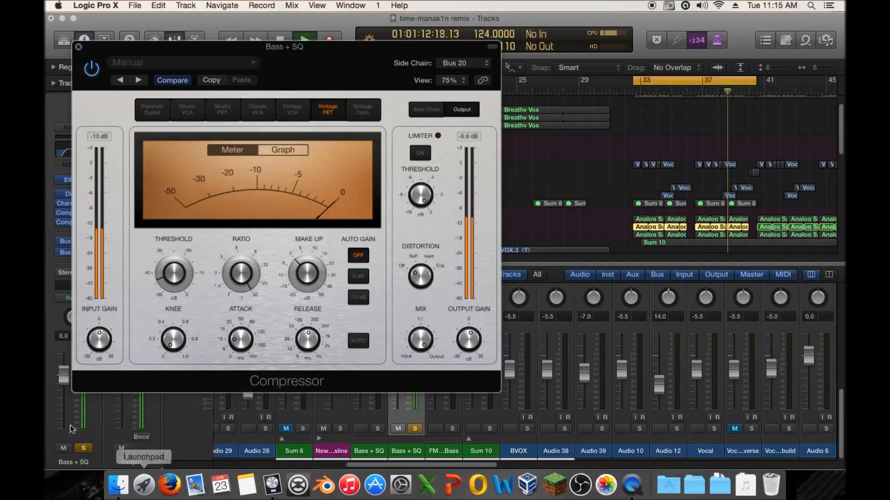
left_click(86, 447)
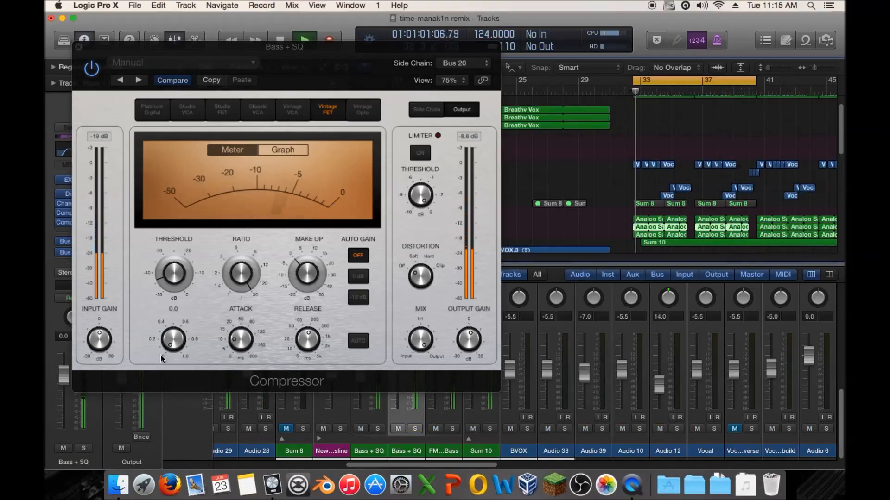
left_click(78, 47)
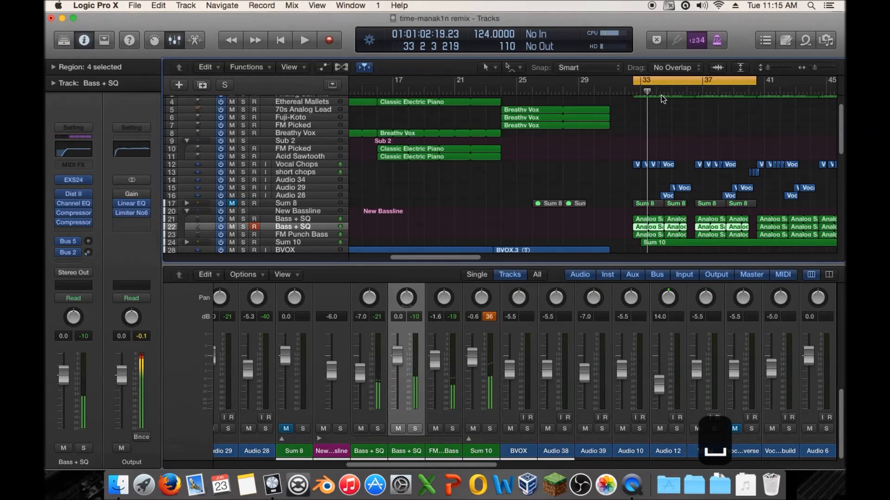
Step: Solo the Sum 10 stack to hear it on its own at the drop, stop playback and unsolo it
left_click(490, 429)
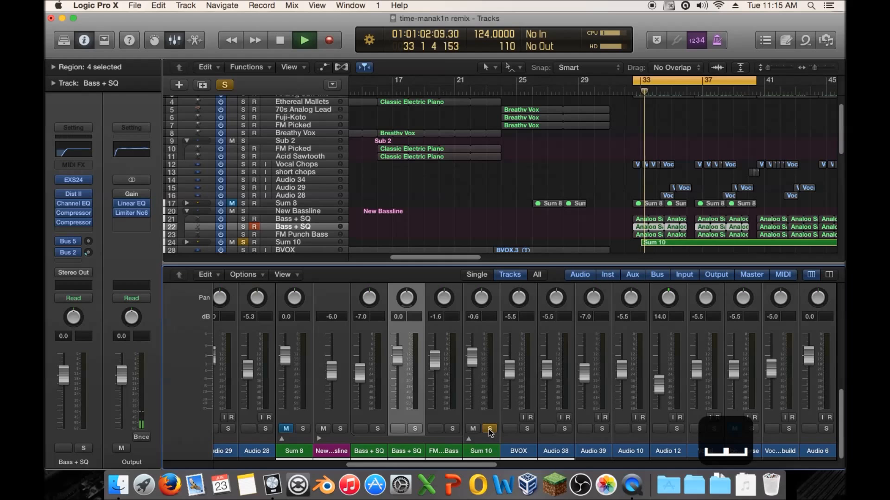
key("space")
left_click(490, 429)
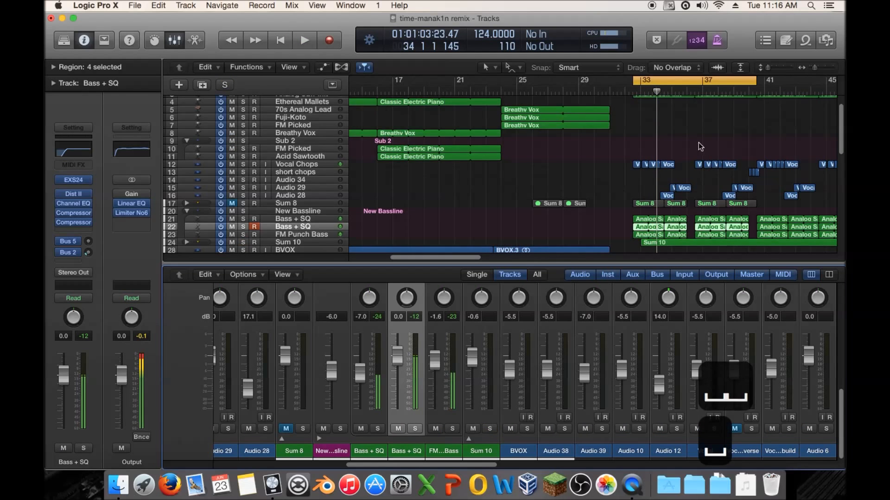
Step: Select the Sum 10 stack (track 24) and expand it to show its sub-tracks
scroll(685, 146, "down", 6)
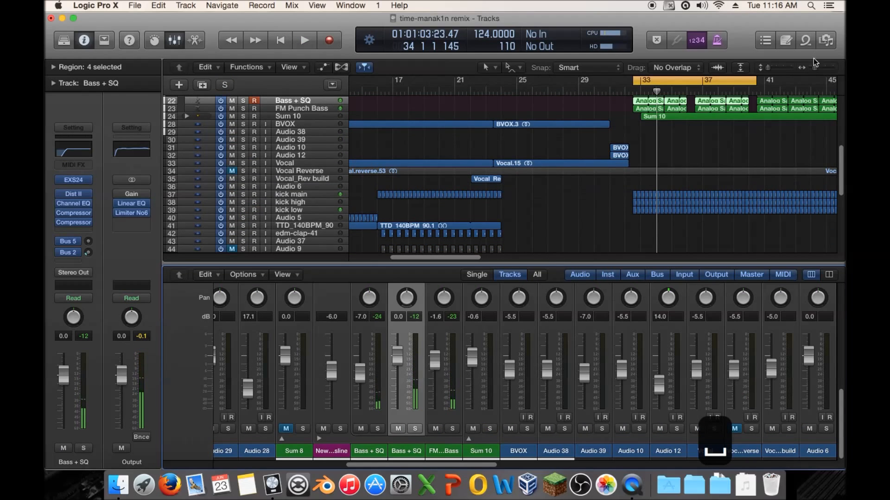
left_click_drag(812, 67, 782, 67)
left_click(330, 215)
left_click(184, 217)
scroll(645, 192, "down", 3)
scroll(694, 162, "up", 5)
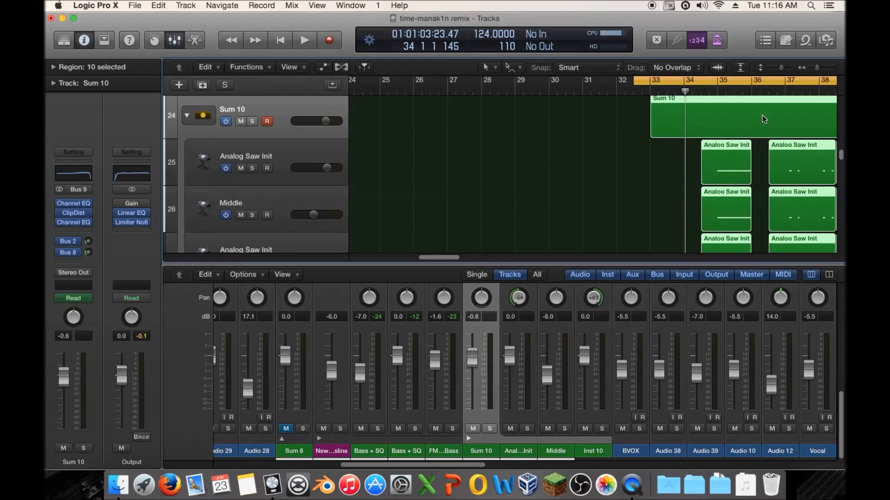
Step: Turn off the cycle range, hide the mixer and fit the whole arrangement into the Tracks area
left_click(745, 83)
left_click_drag(814, 69, 811, 68)
scroll(514, 162, "up", 4)
scroll(513, 162, "up", 3)
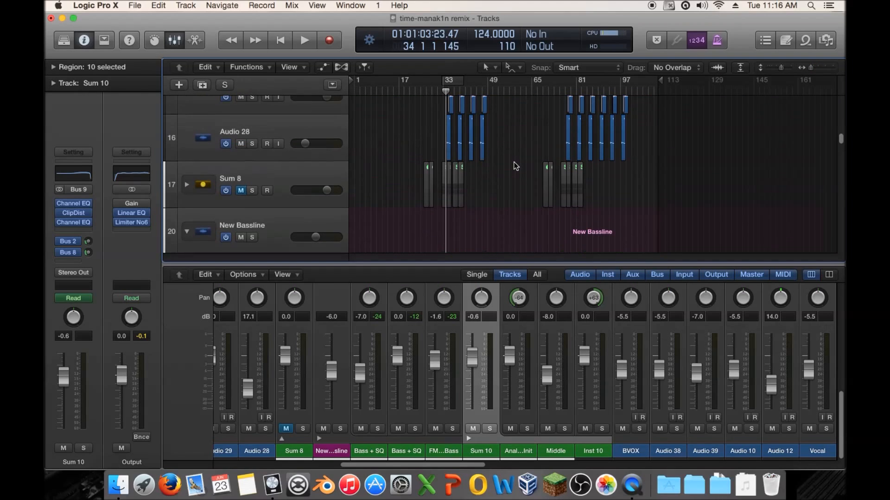
key("x")
scroll(485, 250, "up", 3)
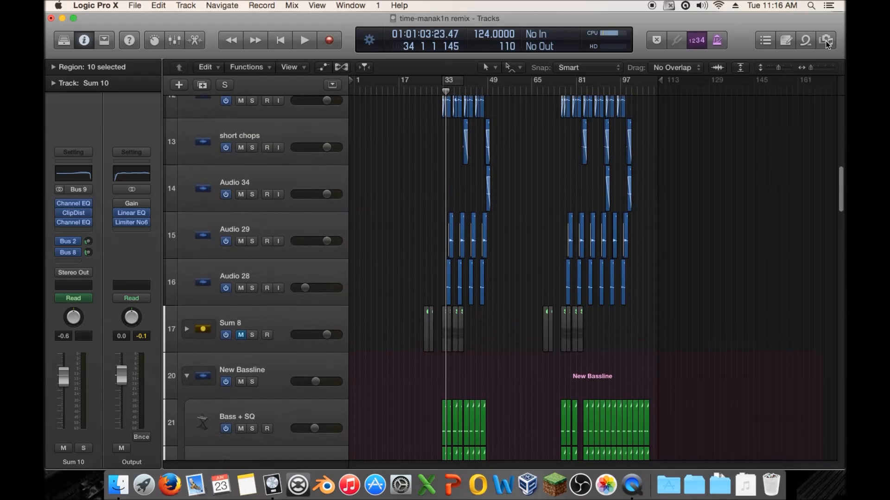
left_click_drag(780, 66, 765, 71)
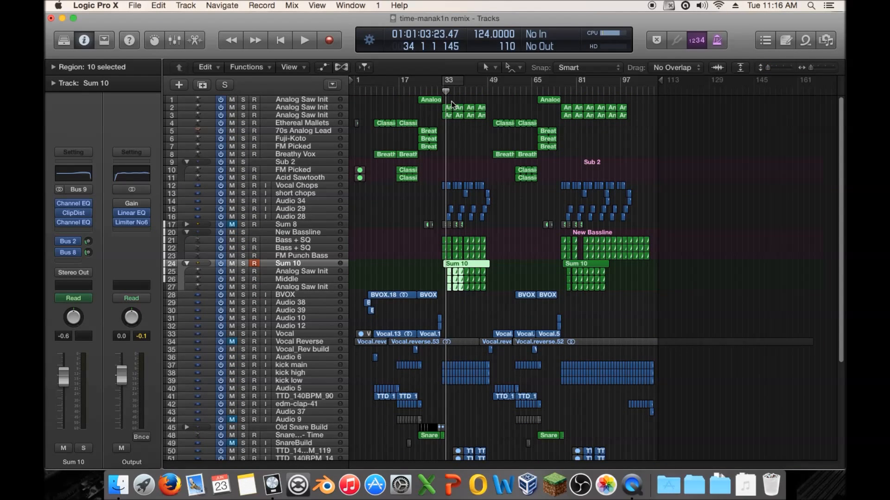
Step: Move the playhead back to bar 4 and audition the intro, stopping around bar 8
left_click_drag(447, 93, 443, 91)
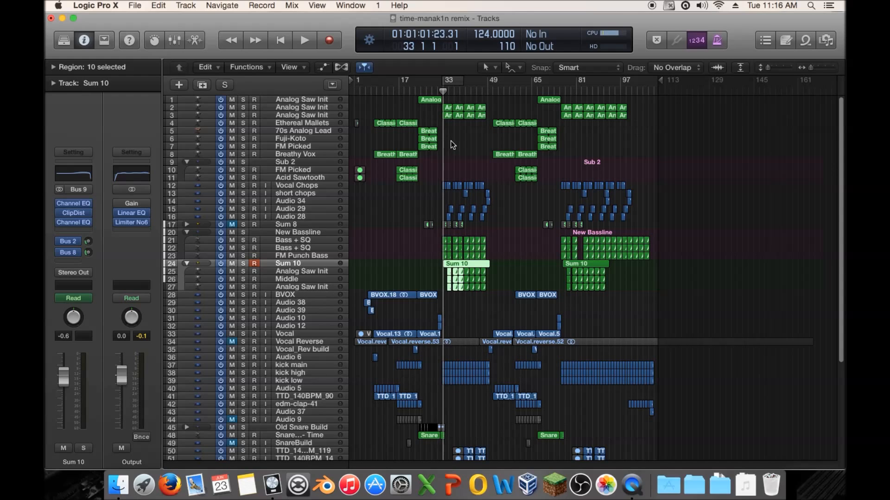
left_click_drag(811, 70, 819, 70)
left_click(425, 91)
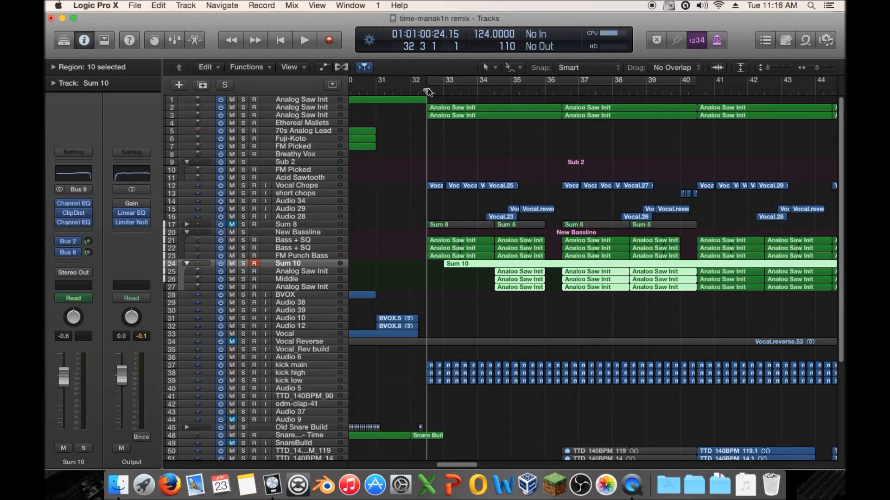
left_click_drag(819, 68, 806, 70)
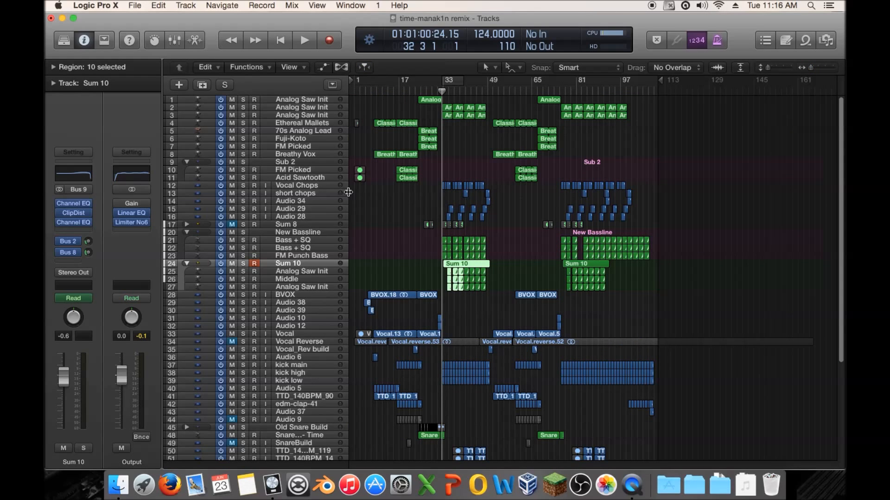
left_click_drag(370, 93, 362, 93)
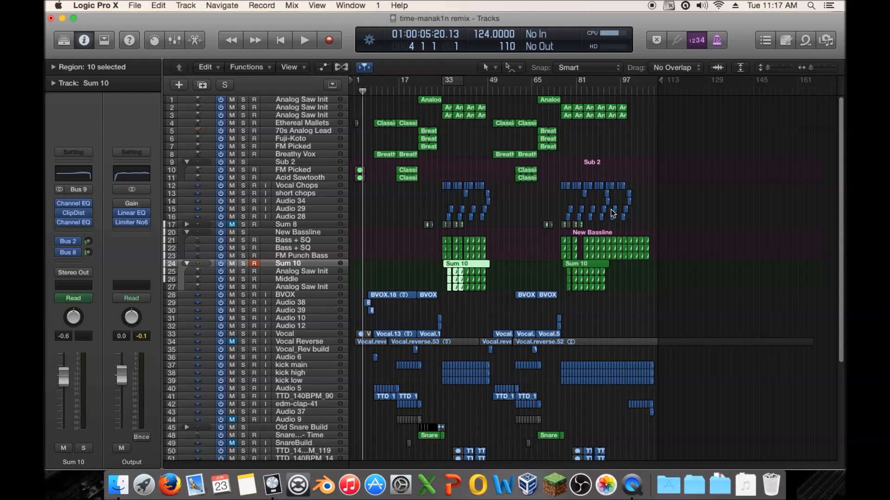
key("space")
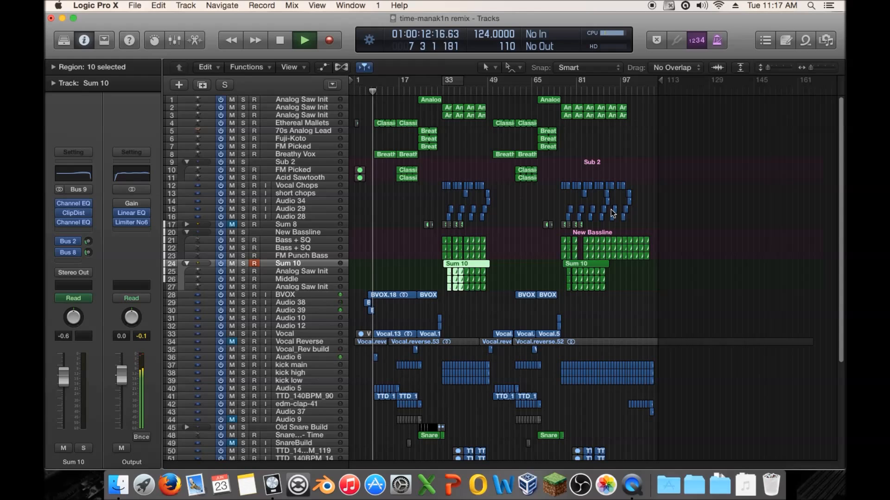
key("space")
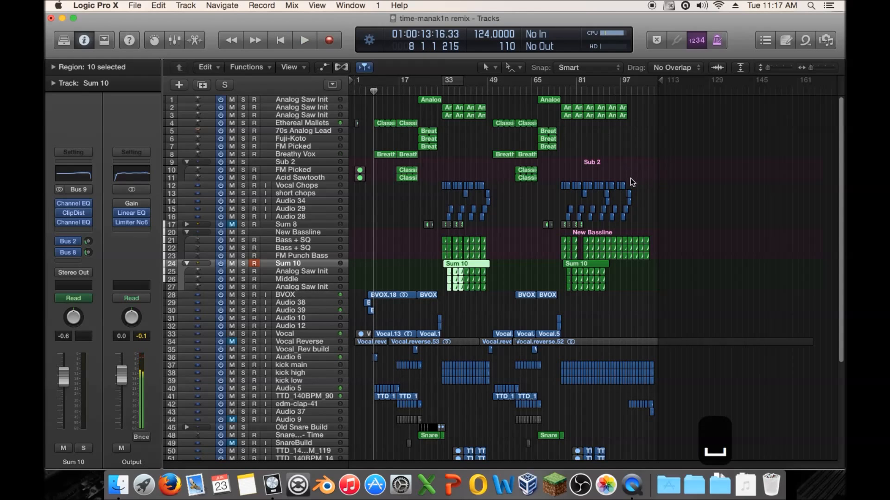
Step: Replay the intro from around bar 5 and keep listening on through the first verse
left_click(814, 69)
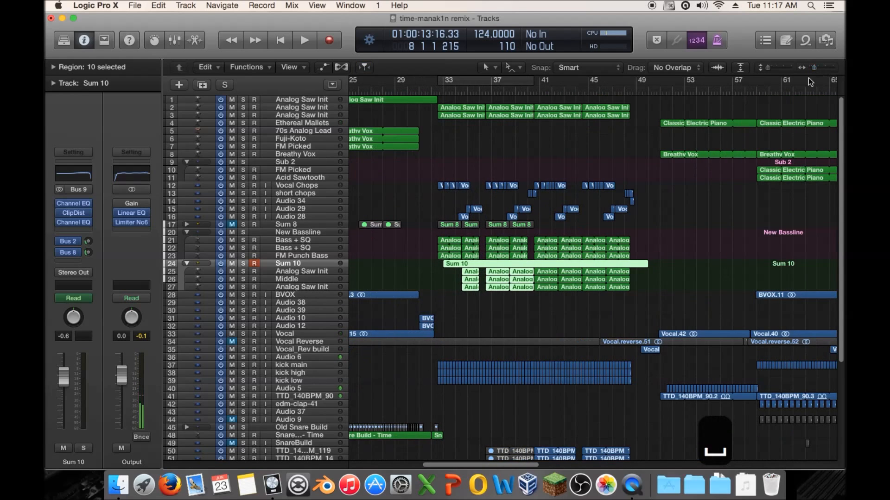
left_click(399, 93)
key("space")
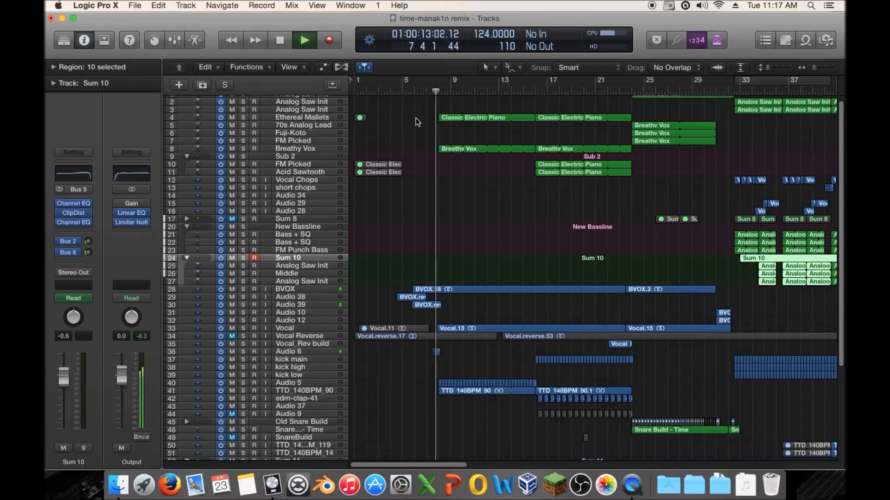
key("space")
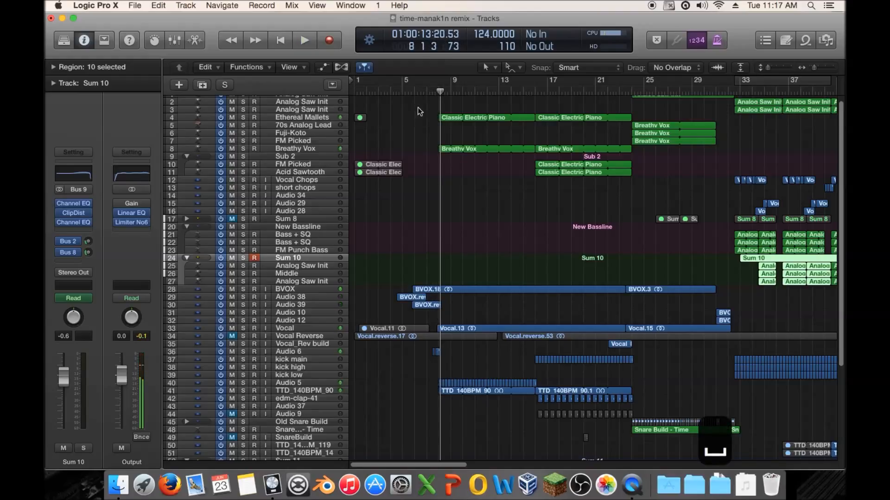
left_click(414, 93)
key("space")
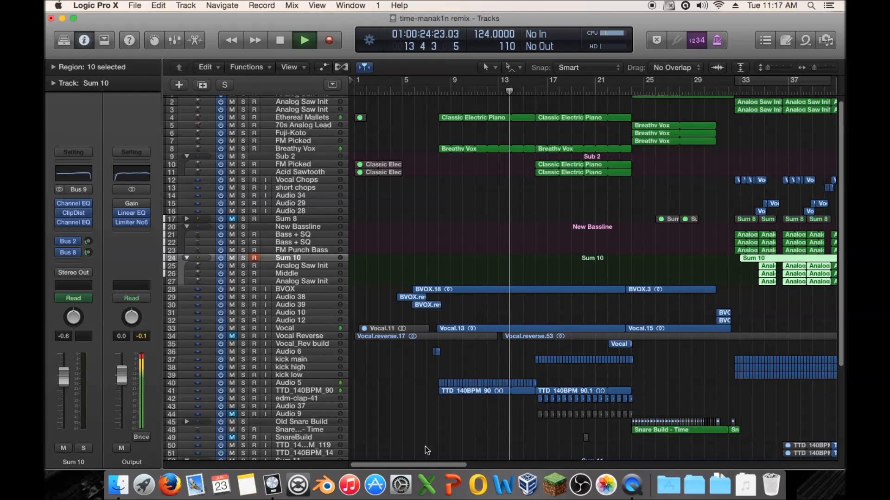
left_click_drag(423, 464, 446, 462)
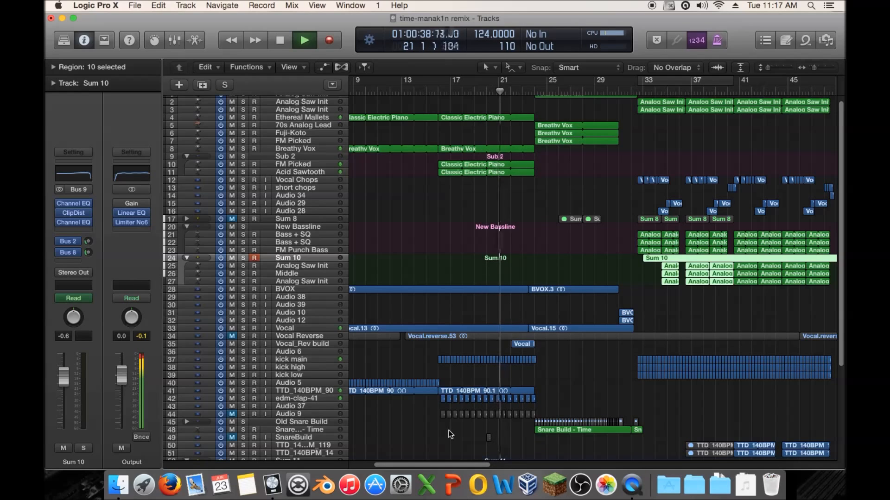
Step: In the output's Linear Phase EQ, move the 500 Hz band to 3100 Hz at +2.3 dB and set the overall gain to -2.4 dB
left_click(134, 213)
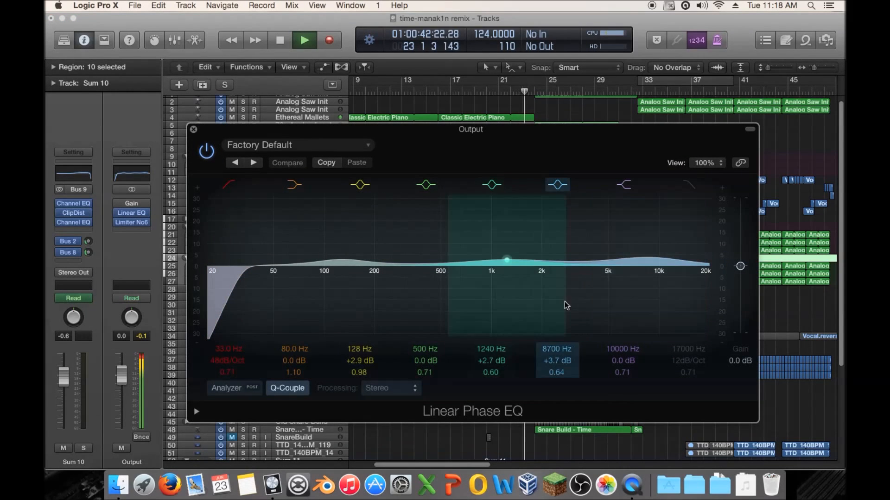
left_click_drag(439, 307, 579, 300)
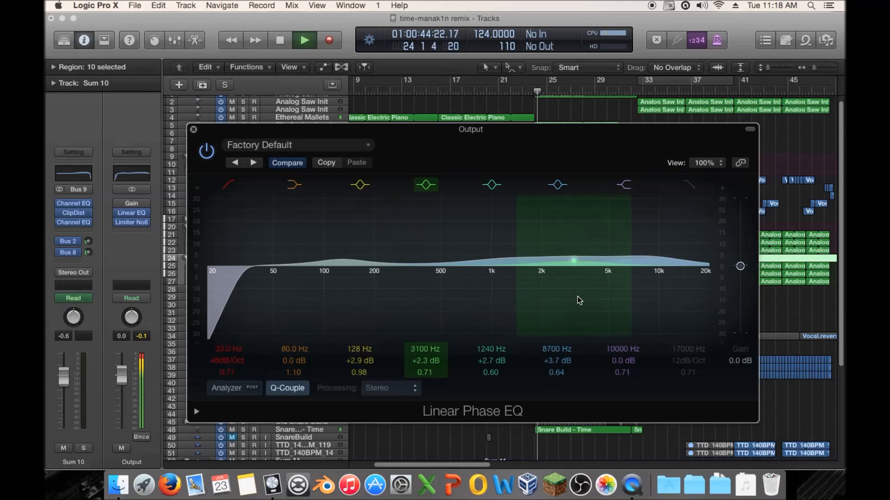
left_click(426, 187)
left_click(426, 187)
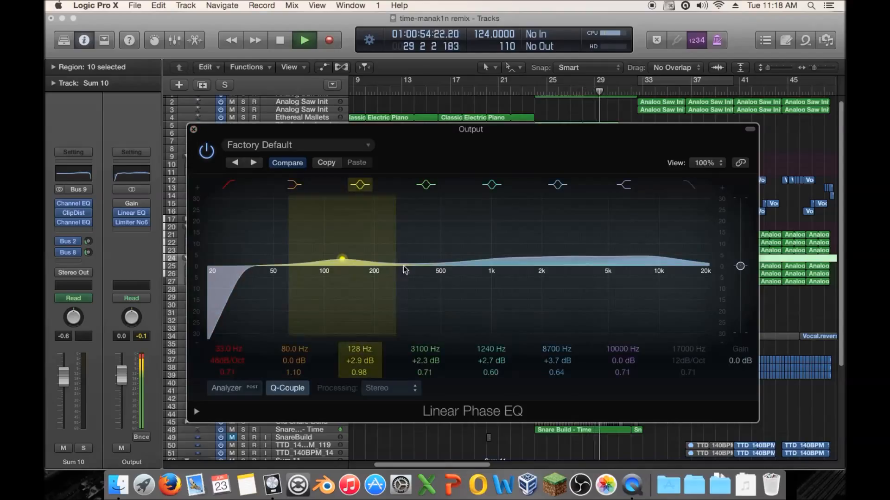
left_click_drag(740, 268, 741, 274)
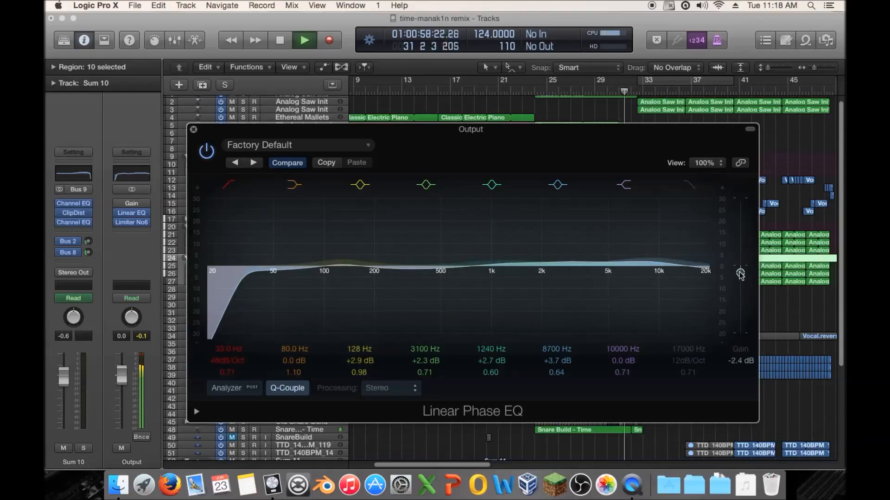
Step: Move the 3100 Hz band to 415 Hz at +0.6 dB, set the high boost to 8200 Hz at +3.9 dB, and close the EQ
left_click_drag(579, 295, 420, 295)
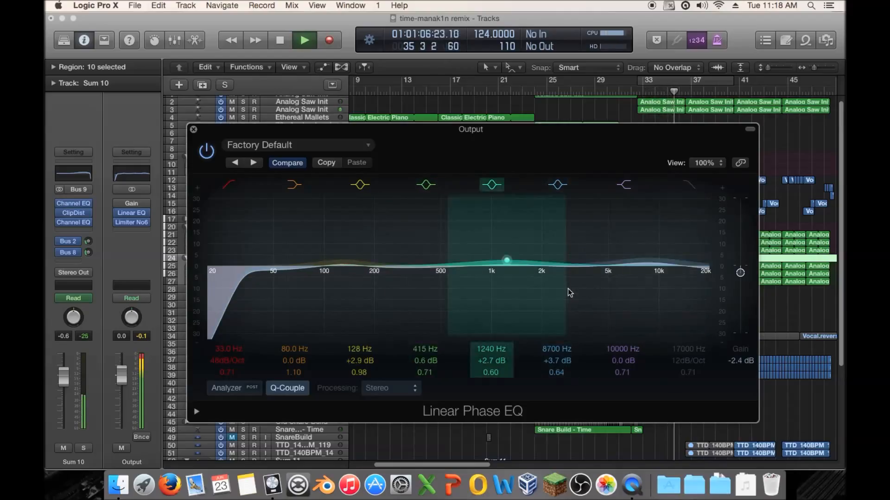
mouse_move(620, 282)
left_mouse_down()
mouse_move(610, 282)
mouse_move(622, 280)
left_mouse_up()
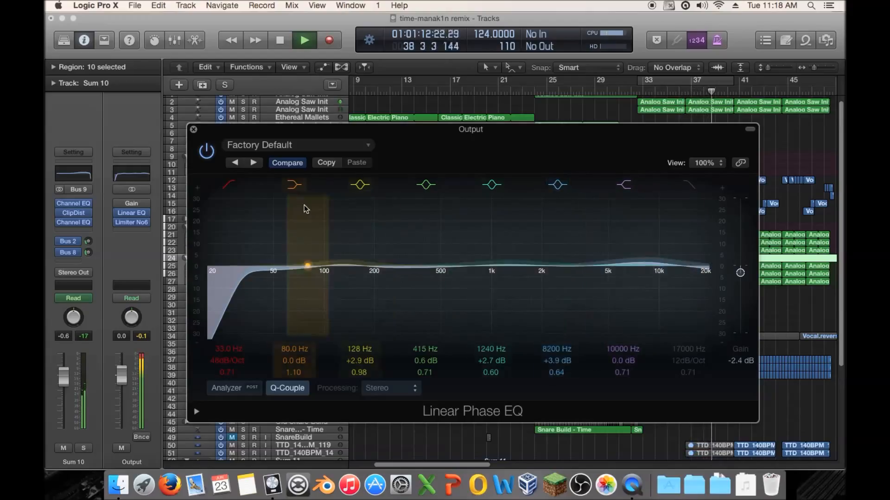
left_click(194, 130)
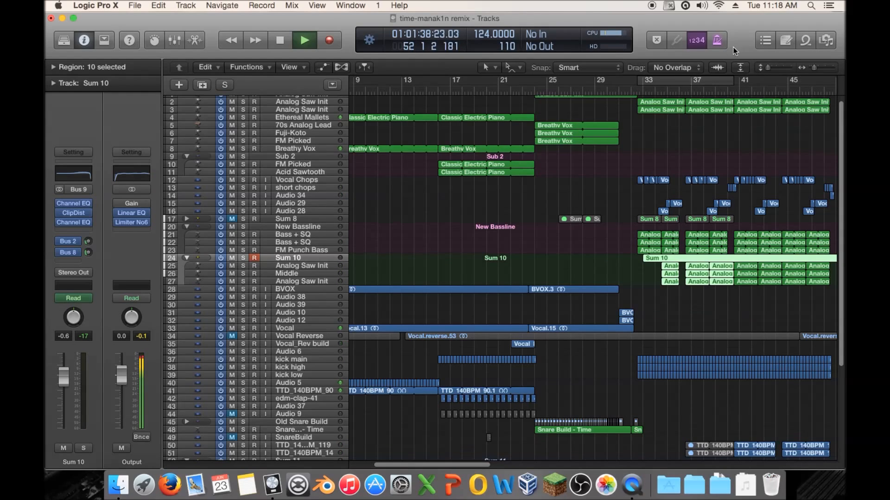
Step: Listen on through the second drop, mute the kick high and kick low regions from about bar 99 to their end, and stop playback at the song's end
scroll(751, 136, "right", 10)
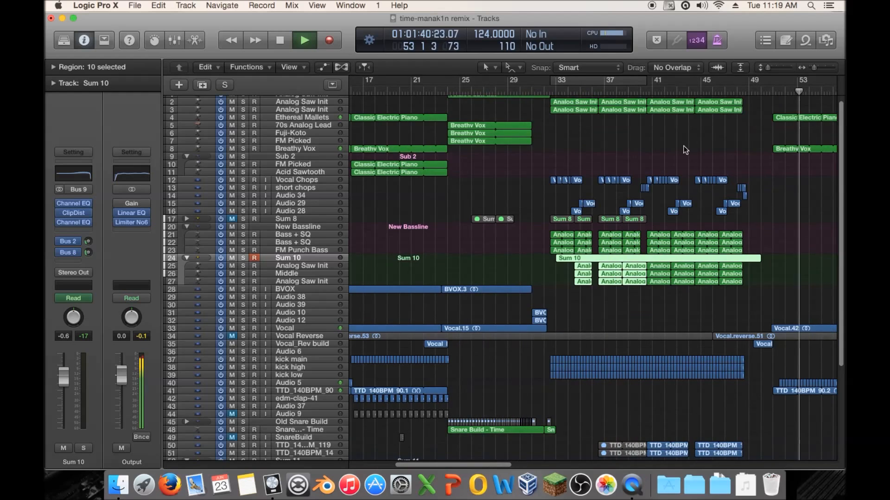
scroll(718, 151, "right", 3)
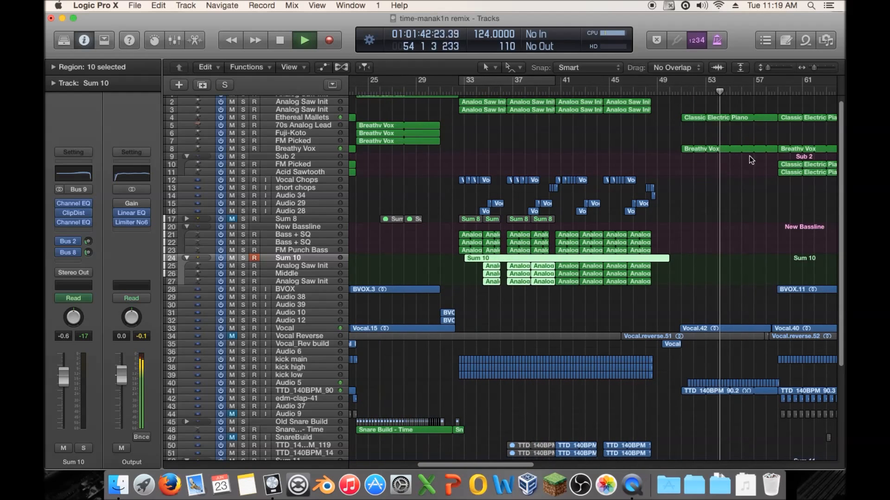
left_click_drag(506, 463, 568, 456)
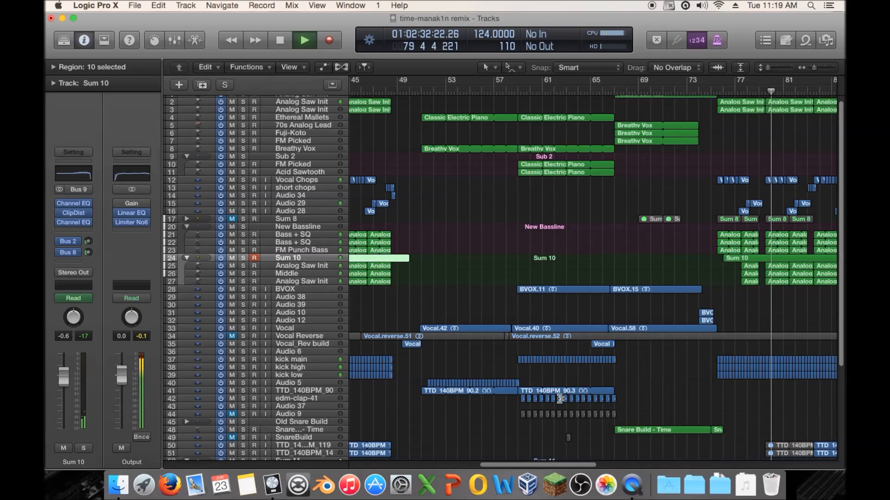
scroll(538, 465, "right", 2)
scroll(611, 466, "right", 10)
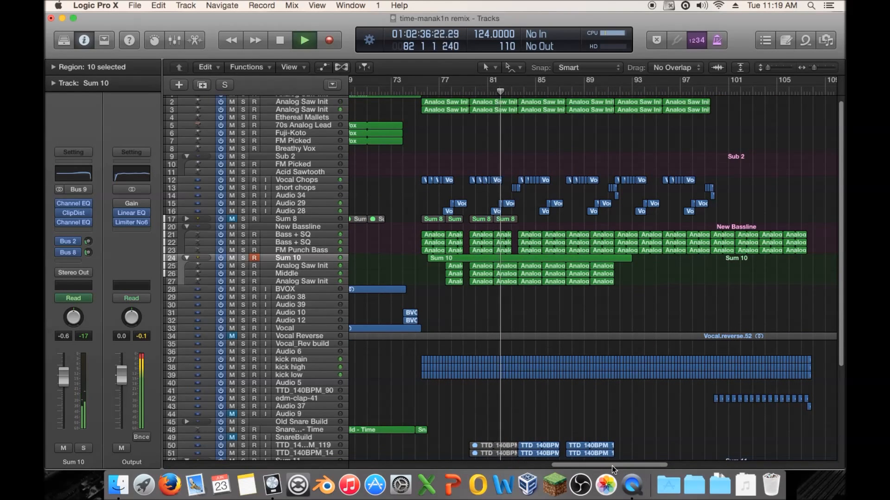
left_click_drag(611, 466, 637, 465)
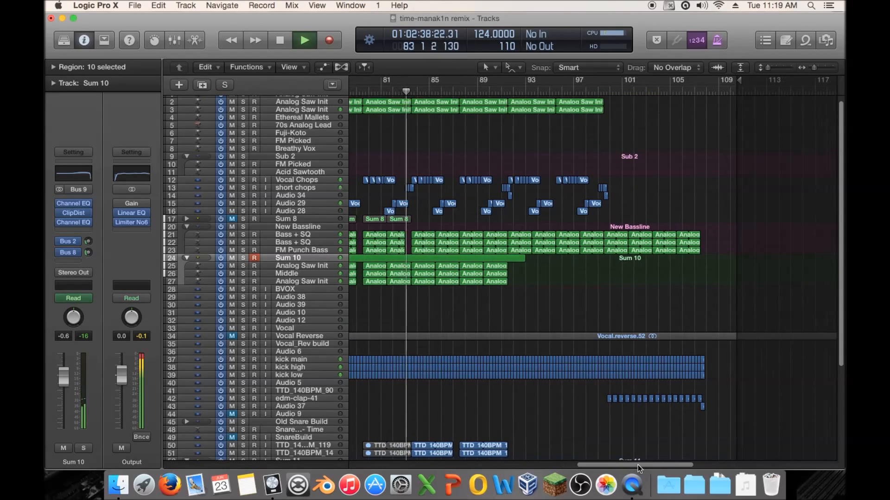
left_click_drag(714, 366, 607, 379)
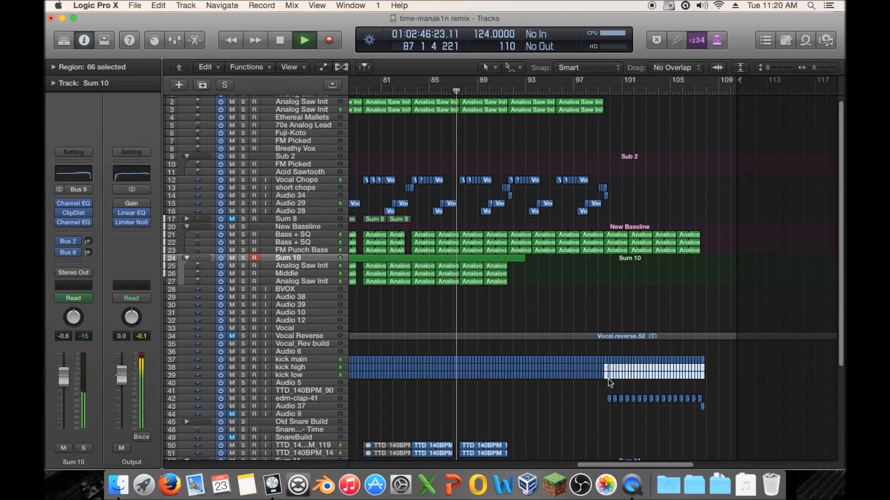
key("ctrl+m")
left_click(737, 376)
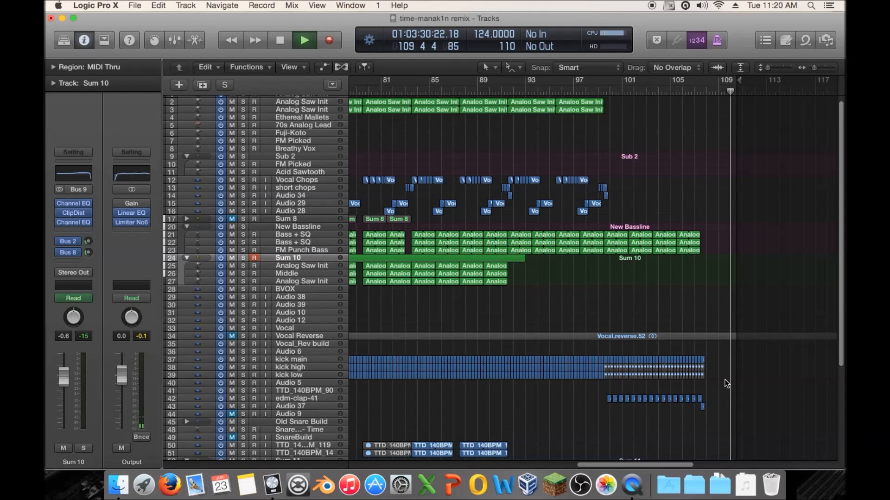
key("space")
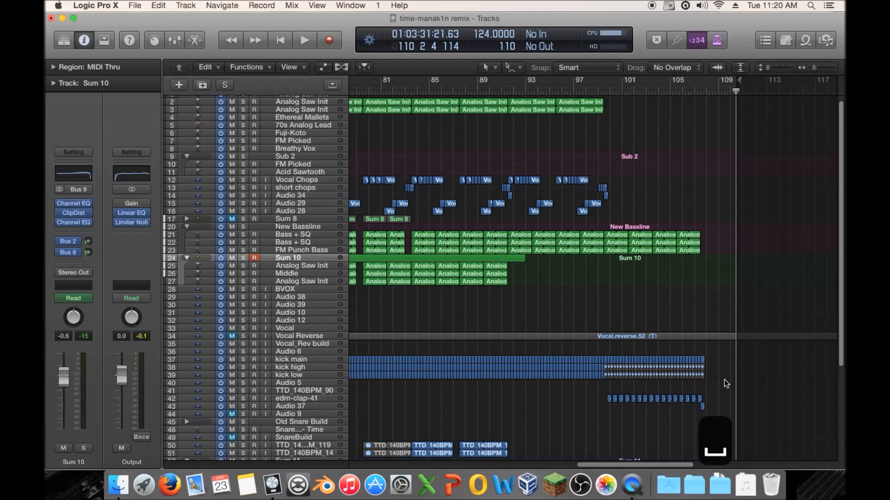
scroll(657, 143, "left", 5)
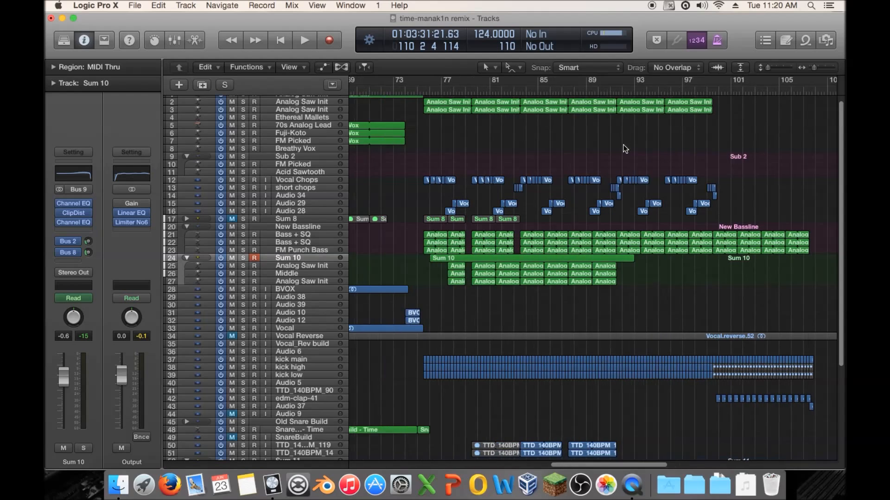
scroll(623, 148, "left", 15)
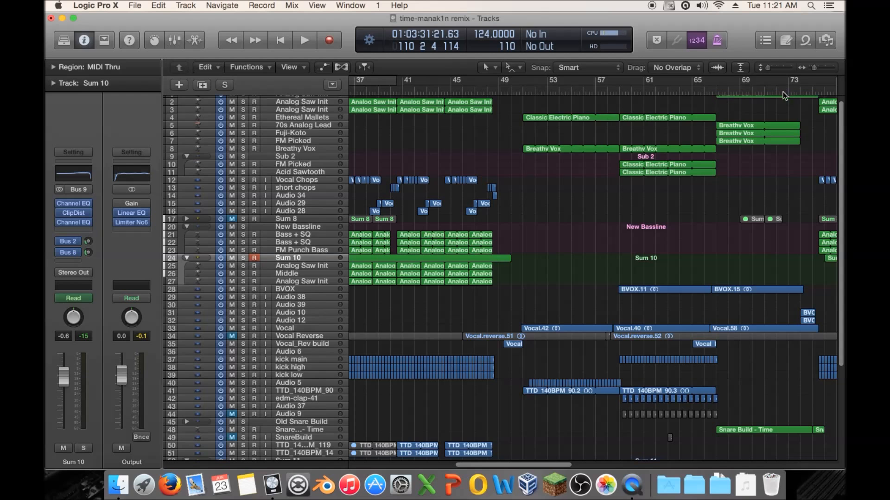
Step: Return to the song's start and briefly play the first verse from bar 18
left_click_drag(814, 68, 813, 68)
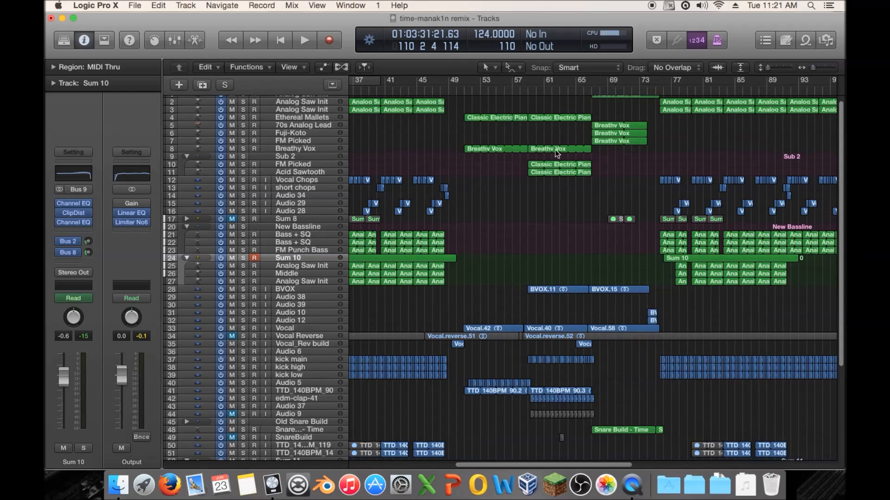
scroll(477, 152, "left", 15)
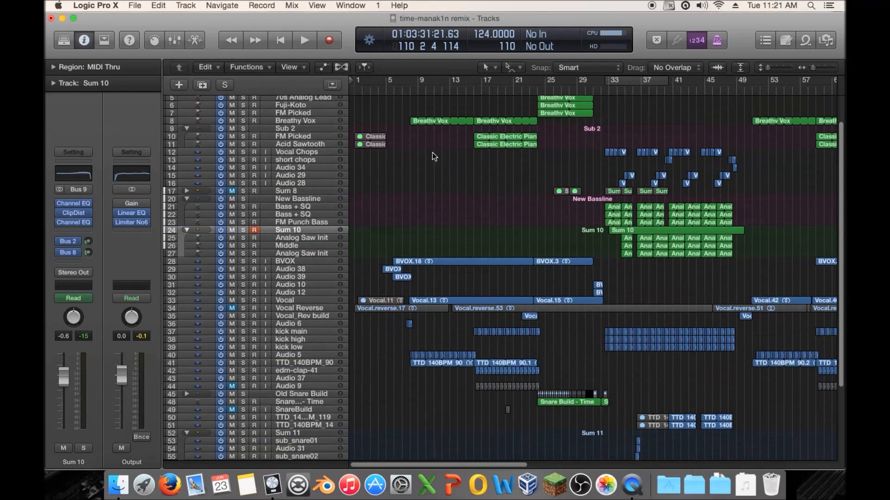
scroll(441, 156, "up", 2)
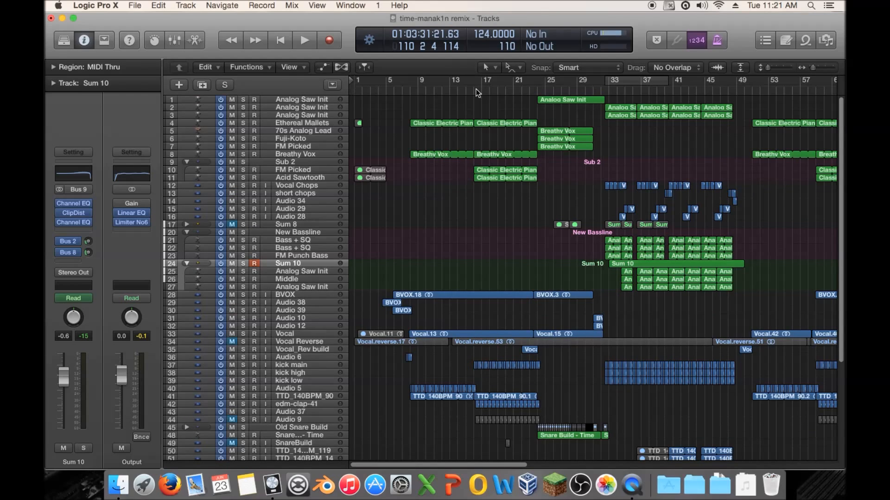
left_click(489, 90)
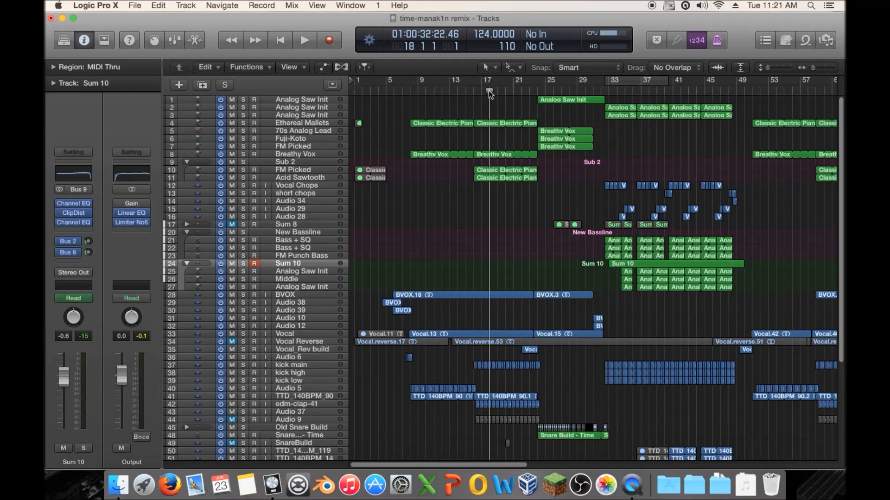
key("space")
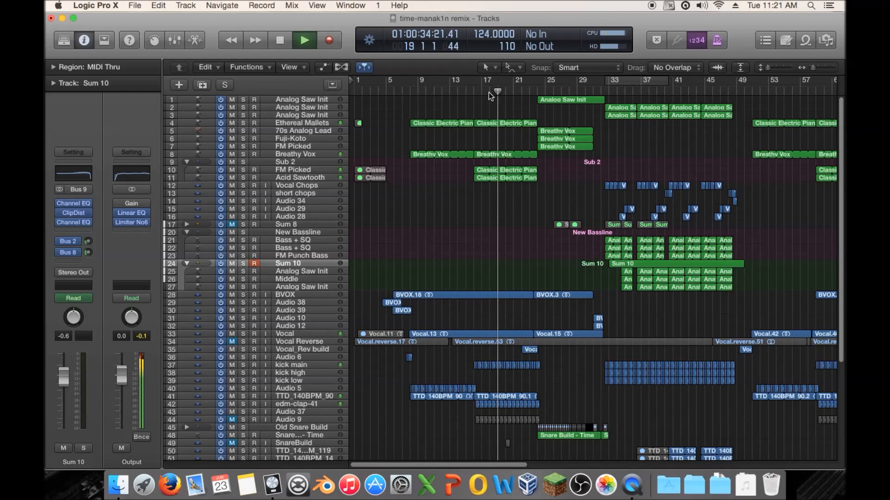
key("space")
Step: Preview the reference track "78. La Guitara" in Finder, then return to Logic Pro and play the first drop from about bar 34
left_click(118, 485)
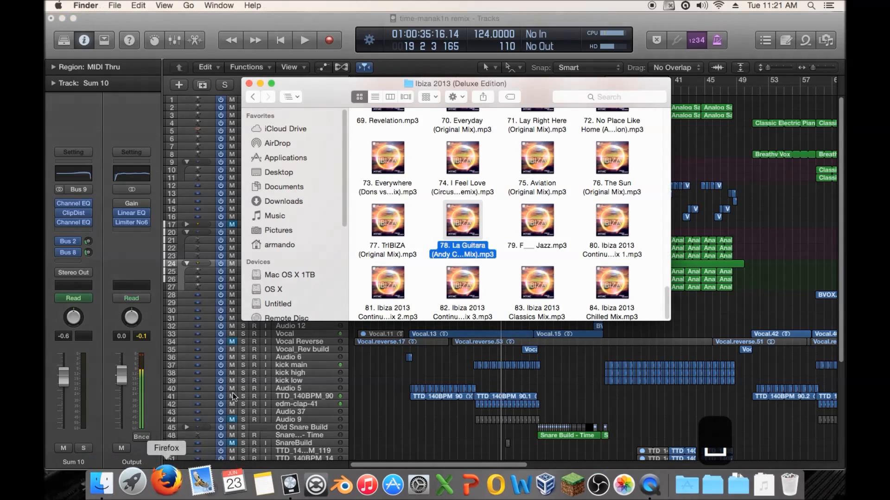
key("space")
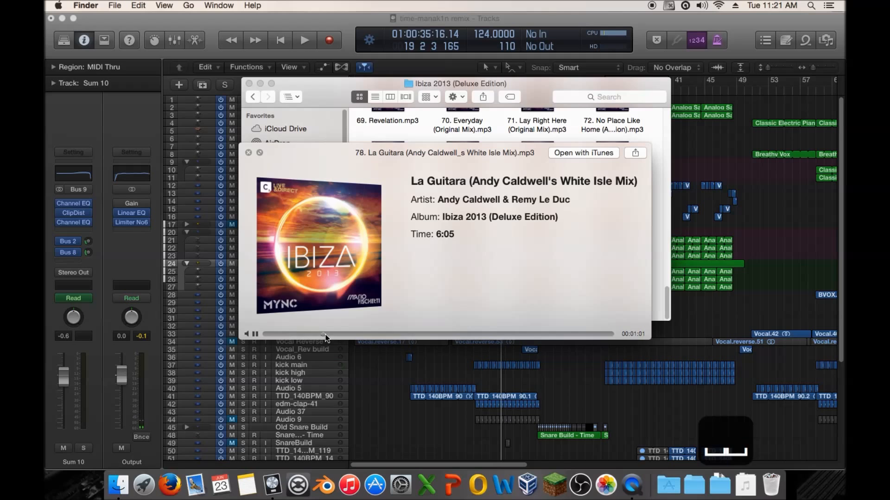
key("space")
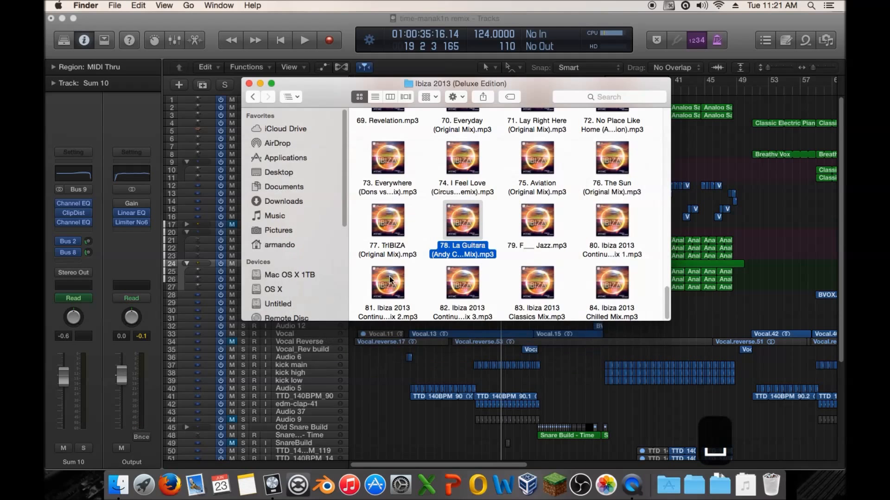
left_click(537, 19)
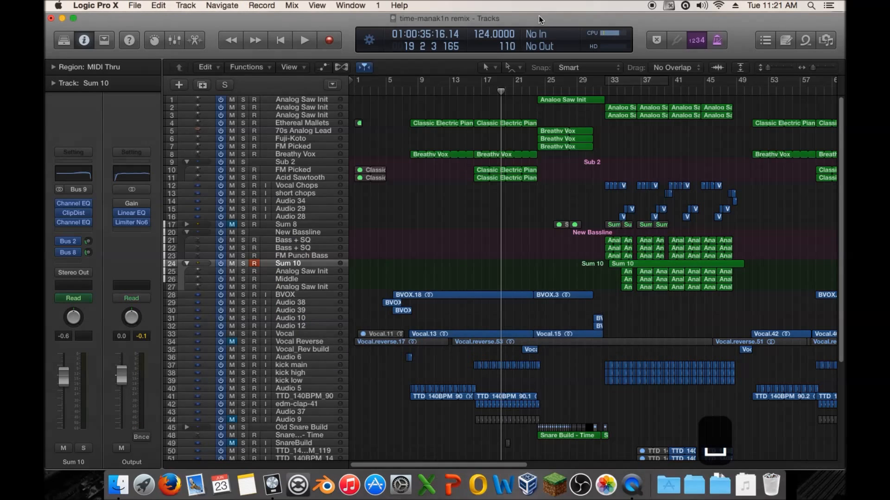
double_click(618, 93)
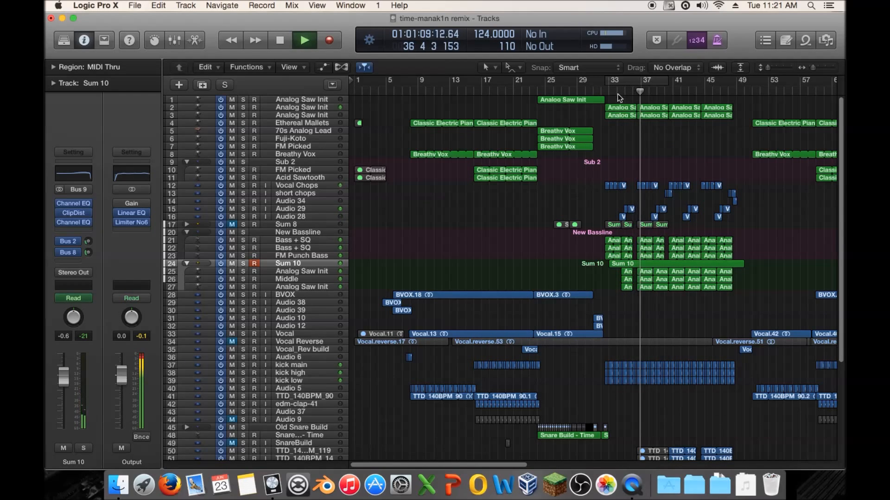
key("space")
Step: Solo and audition the two Bass + SQ tracks and FM Punch Bass in turn, then unsolo them and select FM Punch Bass
left_click(307, 240)
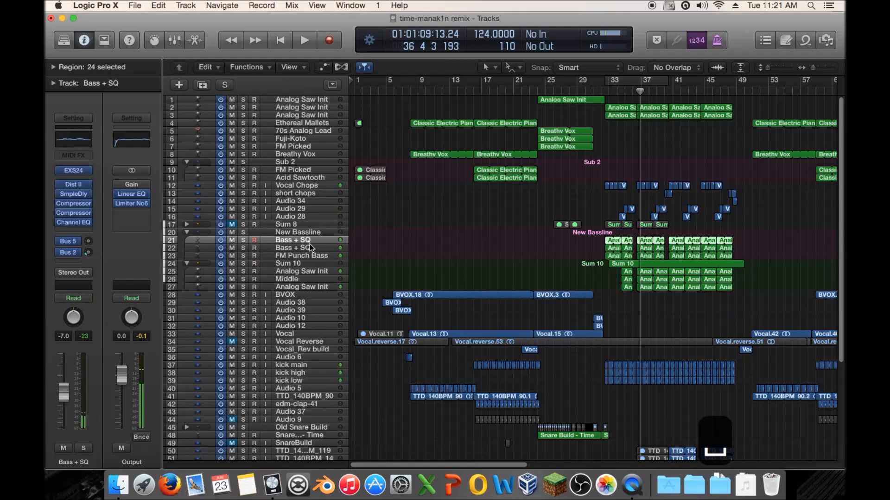
left_click(244, 240)
key("space")
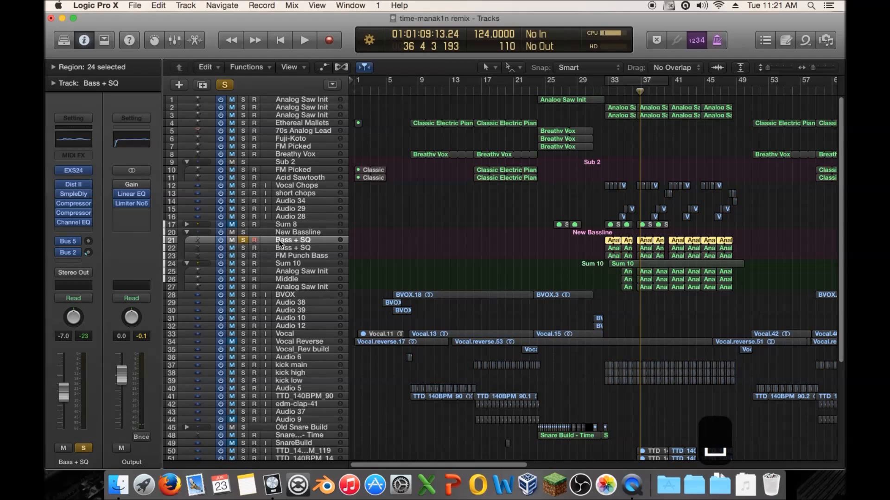
key("space")
left_click(285, 247)
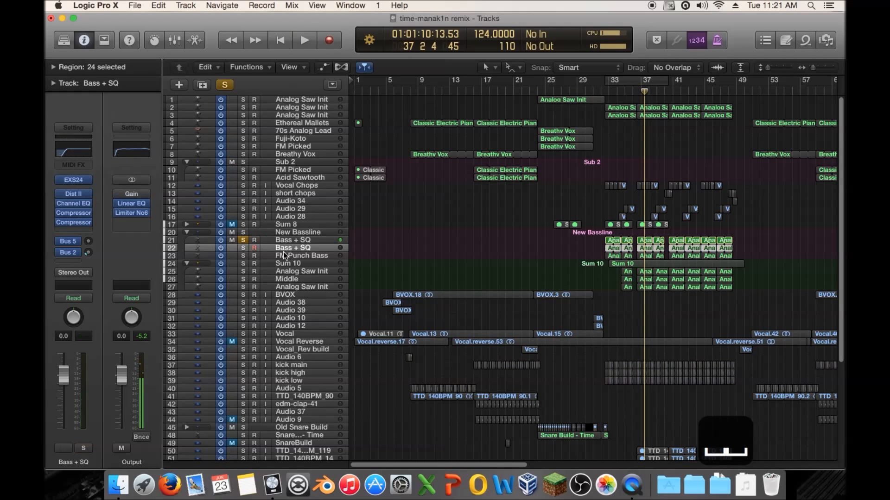
key("space")
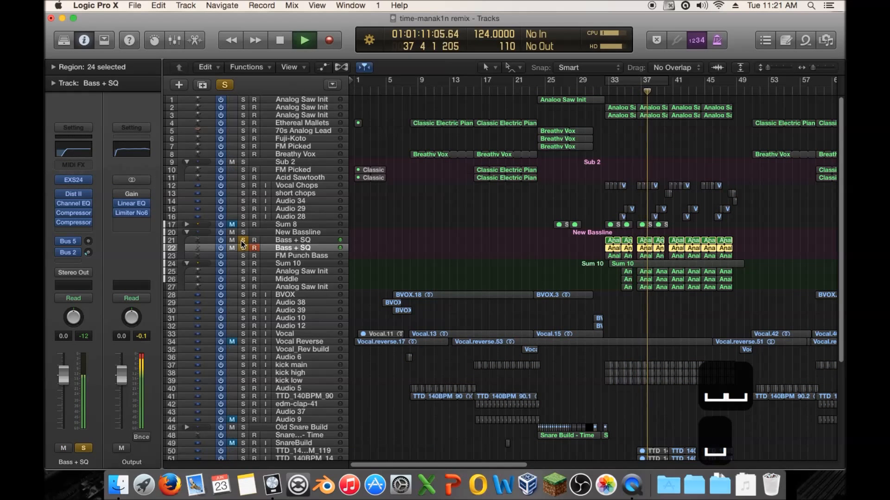
left_click(242, 241)
left_click(243, 256)
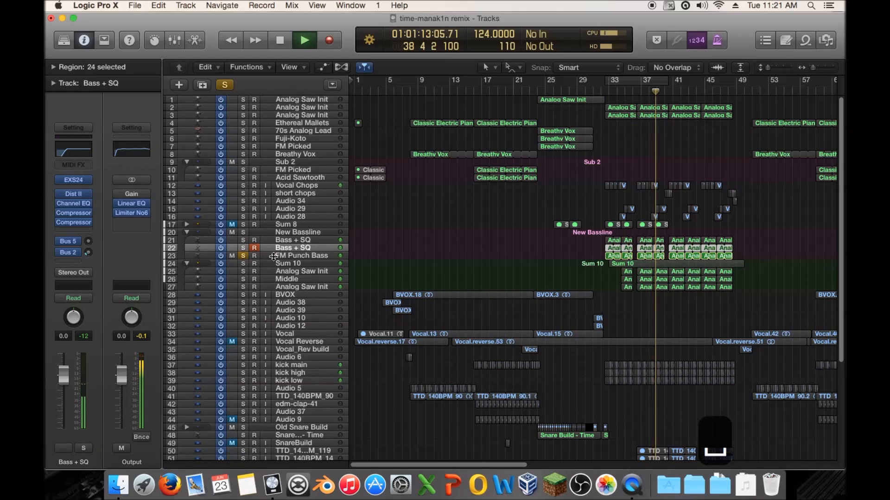
key("space")
left_click(242, 255)
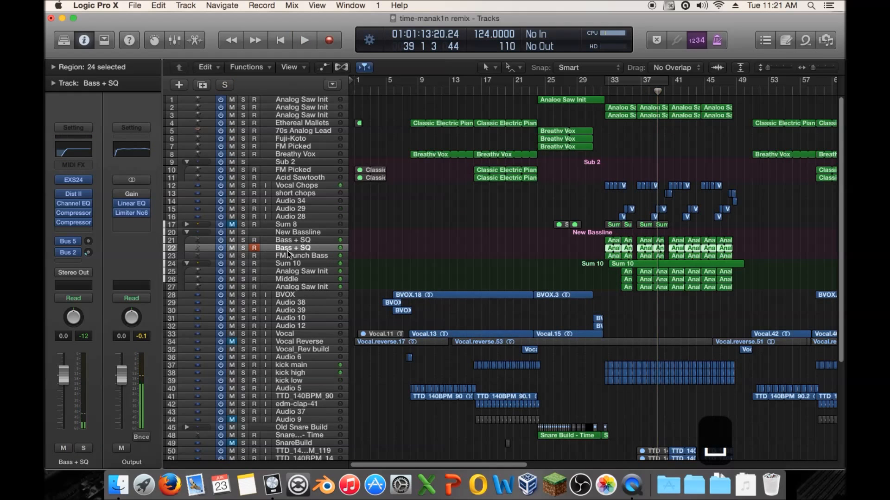
left_click(300, 256)
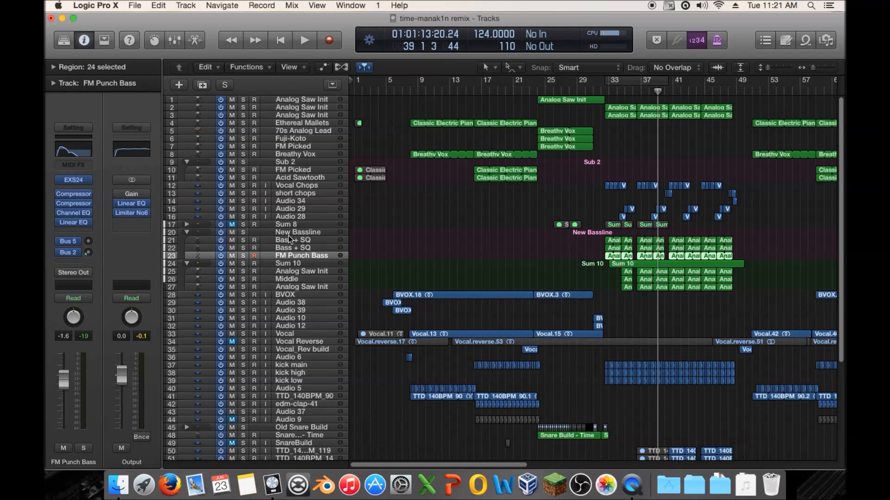
Step: With Bass + SQ track 21 soloed, enable a 54 Hz low cut in its Channel EQ and set the low shelf to 174 Hz at +9.5 dB
left_click(288, 236)
left_click(257, 240)
left_click(240, 240)
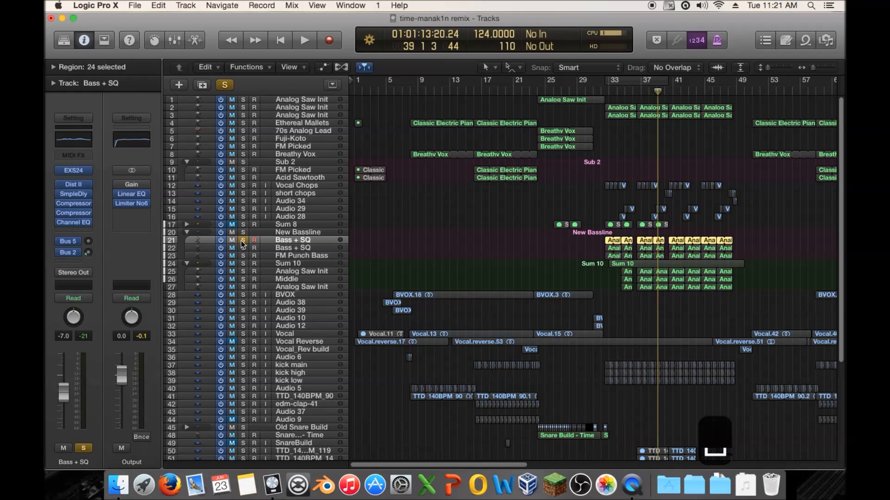
key("space")
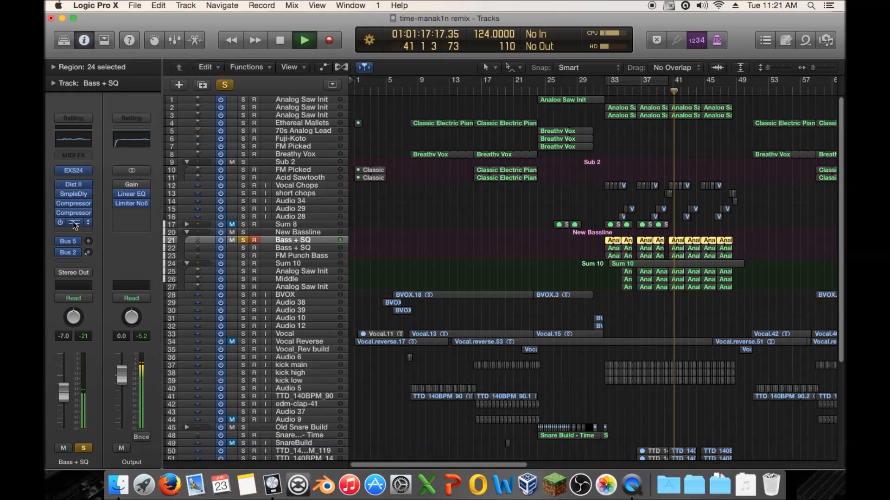
left_click(73, 222)
left_click_drag(170, 232, 230, 213)
left_click(114, 110)
left_click_drag(103, 204, 188, 214)
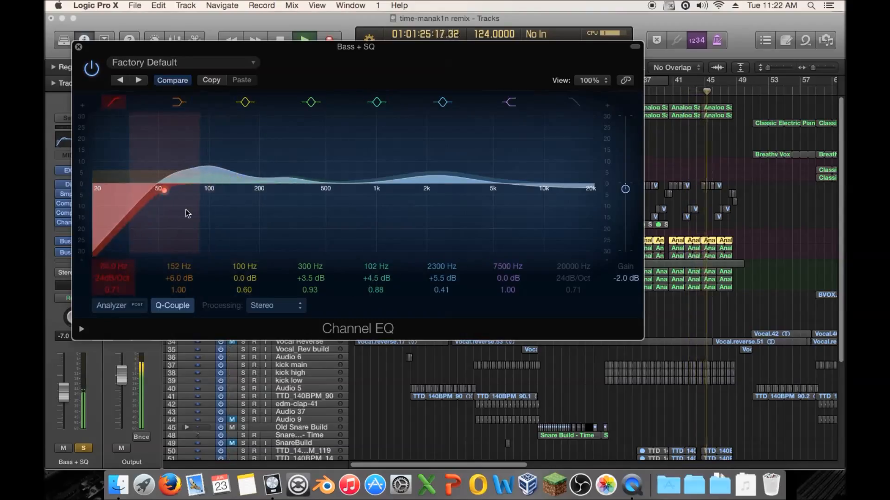
left_click_drag(238, 200, 248, 192)
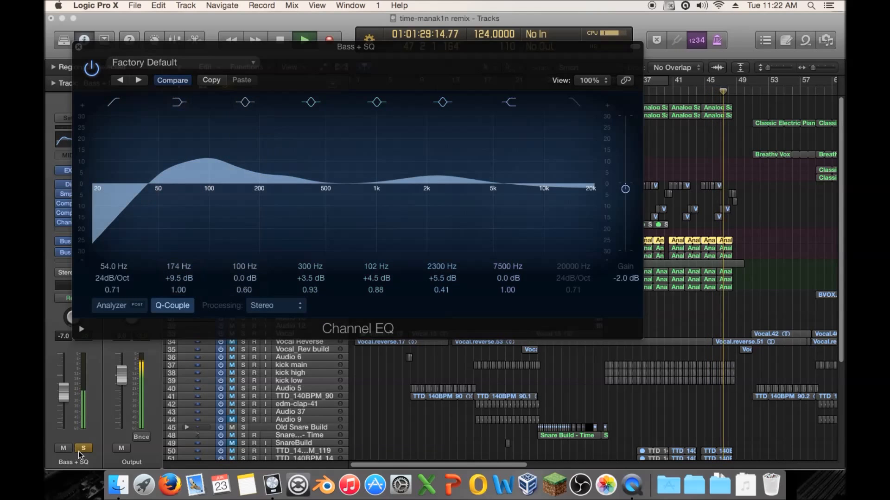
Step: Unsolo Bass + SQ, replay the drop from about bar 32, and compare the Channel EQ settings with the original ones in the full mix
left_click(80, 450)
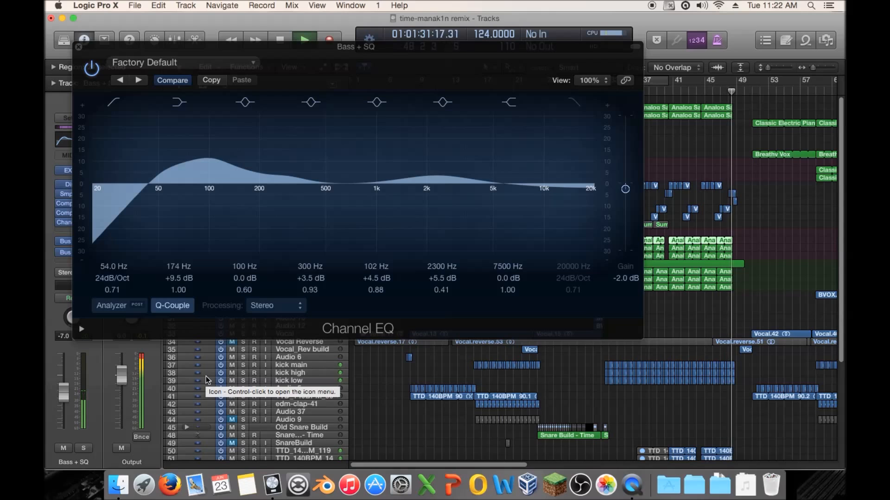
key("space")
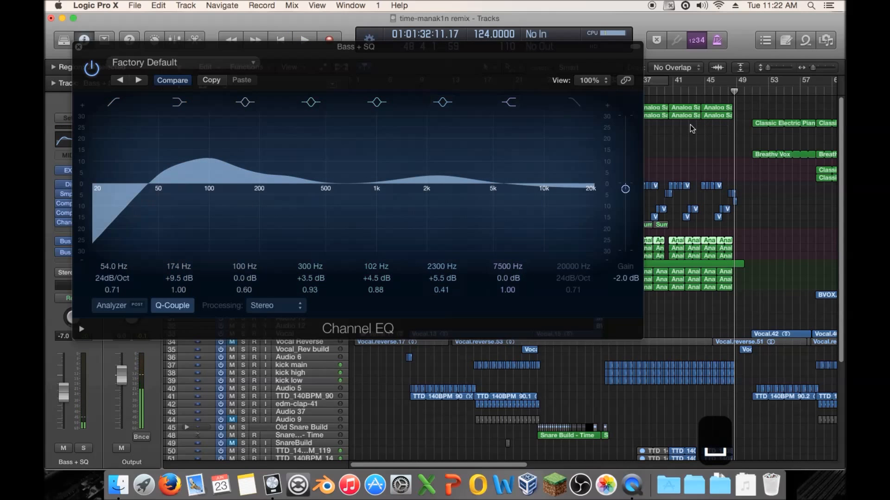
left_click_drag(524, 53, 373, 84)
left_click(604, 89)
key("space")
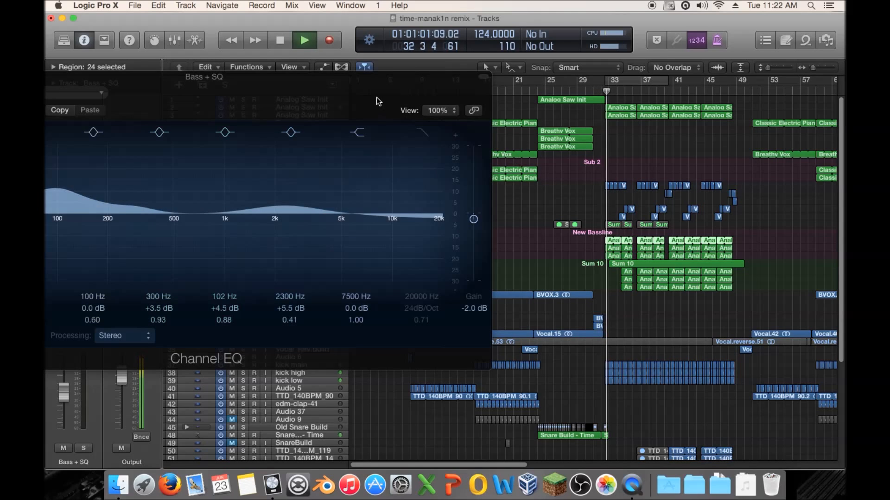
left_click_drag(378, 100, 658, 99)
left_click(304, 118)
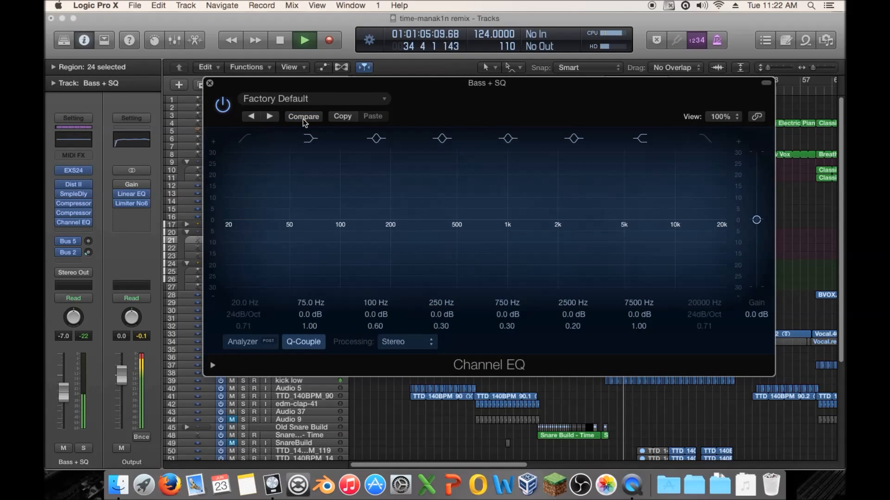
left_click(304, 119)
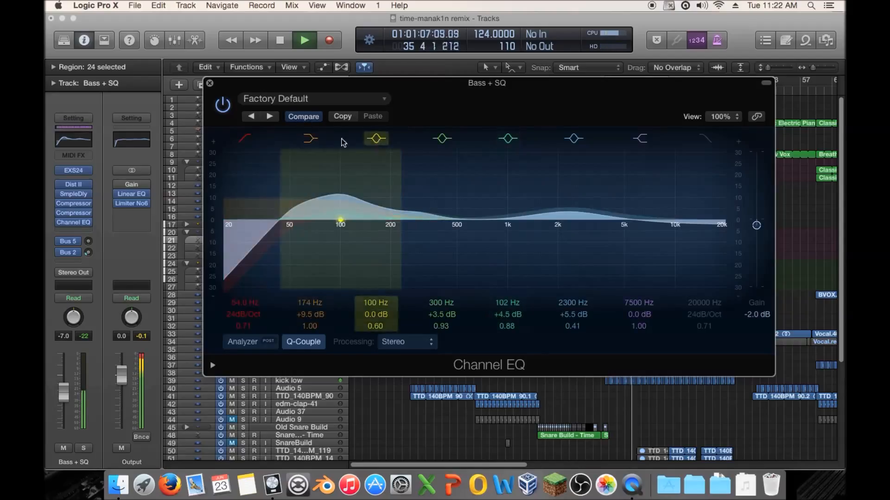
Step: Check the drop with the low cut and low shelf bypassed, re-enable both, and lower the 174 Hz shelf to +2.5 dB
left_click(309, 139)
left_click(244, 139)
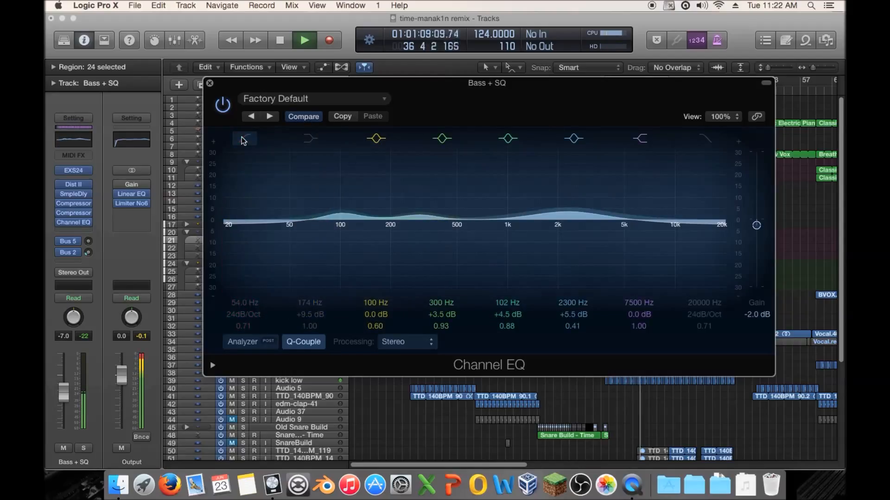
left_click(242, 139)
left_click(301, 139)
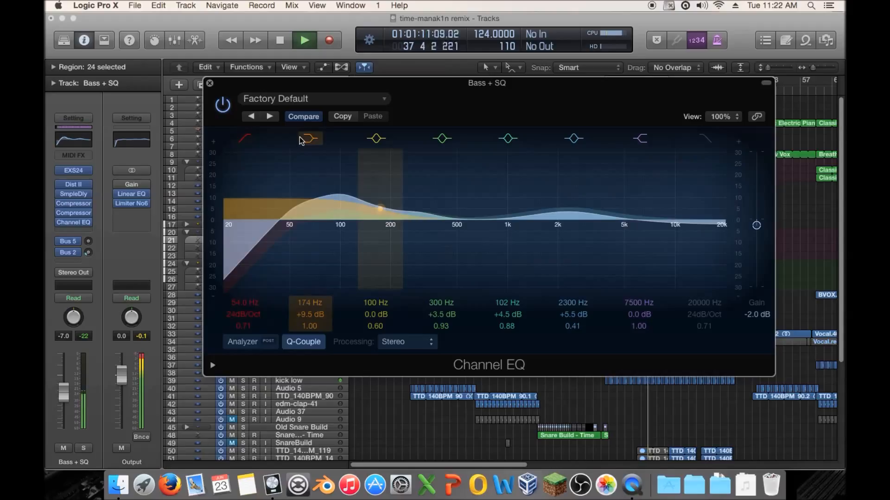
left_click_drag(383, 178, 384, 198)
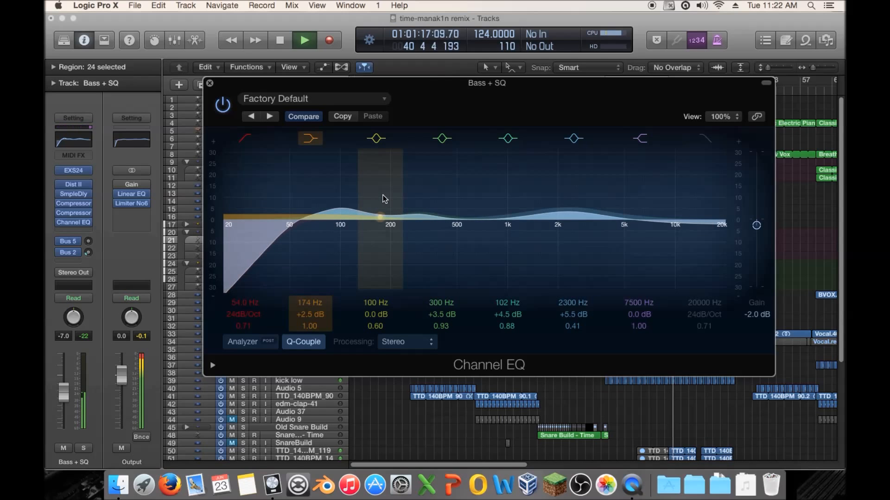
Step: Keep playing the drop while bypassing and re-enabling the Bass + SQ low shelf and low cut to judge their effect
key("space")
left_click_drag(320, 85, 445, 251)
left_click_drag(547, 246, 331, 116)
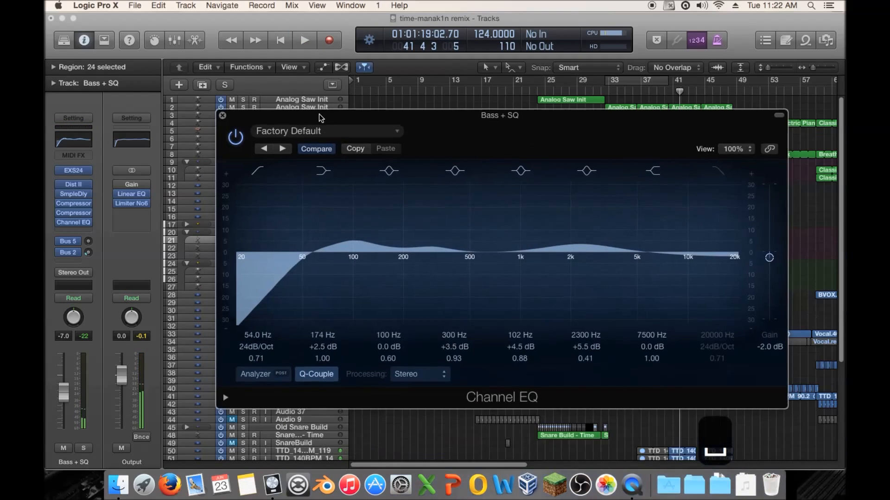
key("space")
left_click(323, 171)
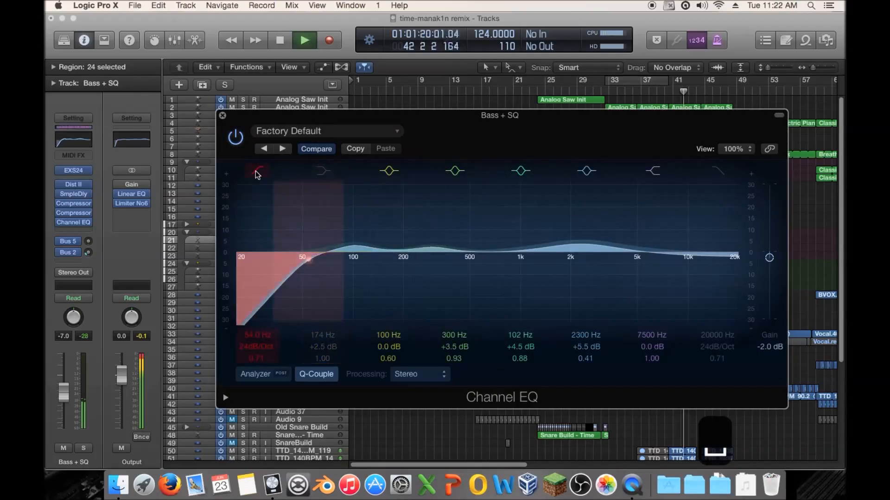
left_click(258, 171)
left_click(257, 173)
left_click(325, 172)
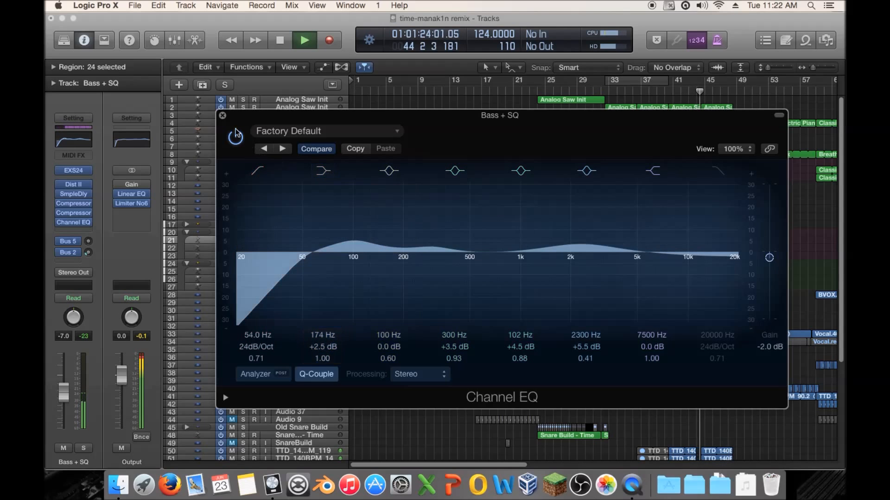
Step: Close the Channel EQ, listen on into the second verse with the whole song in view, and stop around bar 52
key("super+w")
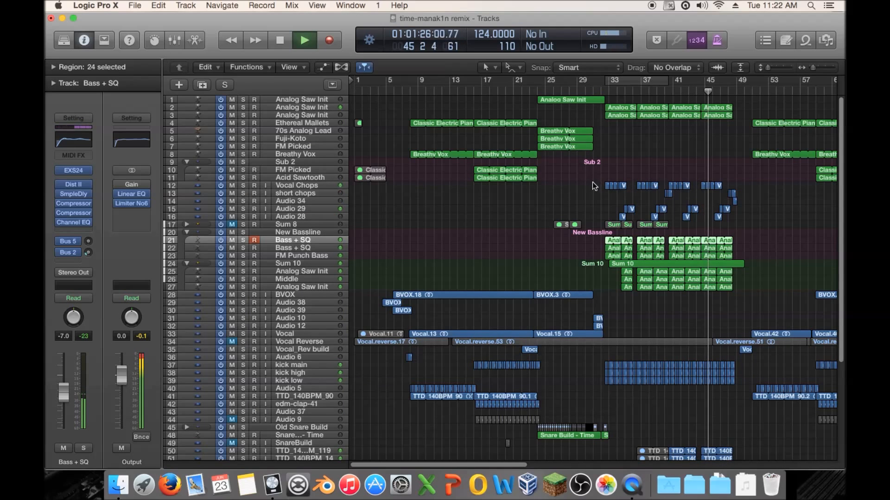
left_click_drag(812, 68, 808, 69)
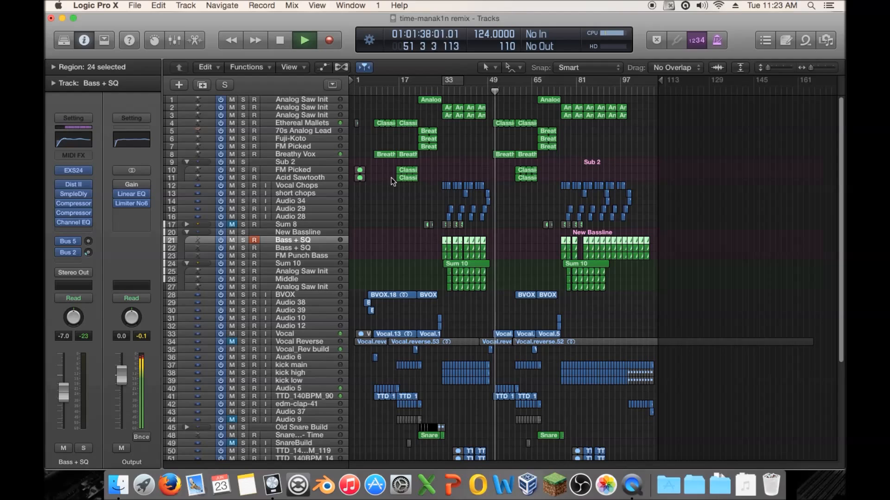
key("space")
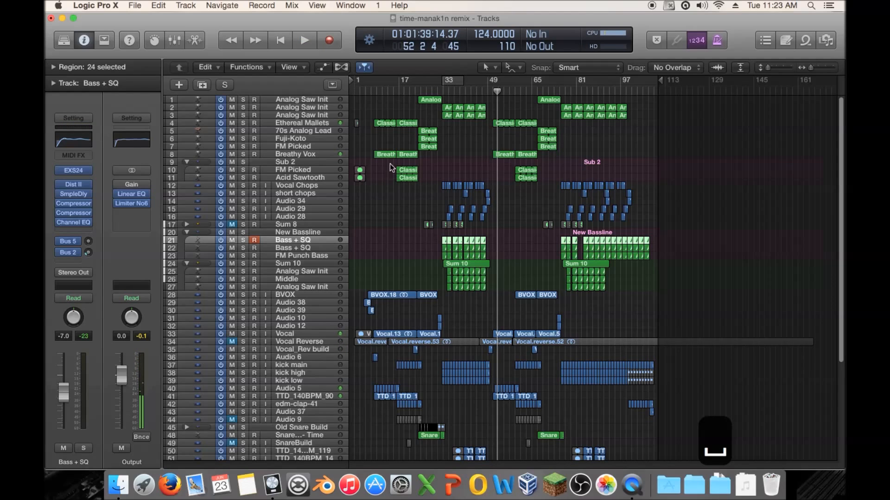
Step: Play the first verse from about bar 15, and solo the FM Picked track in Sub 2 to hear it alone
double_click(395, 90)
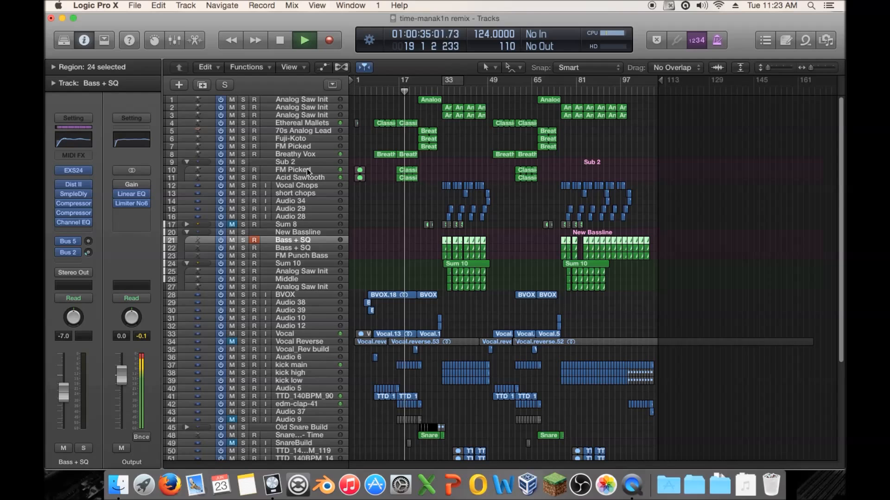
key("space")
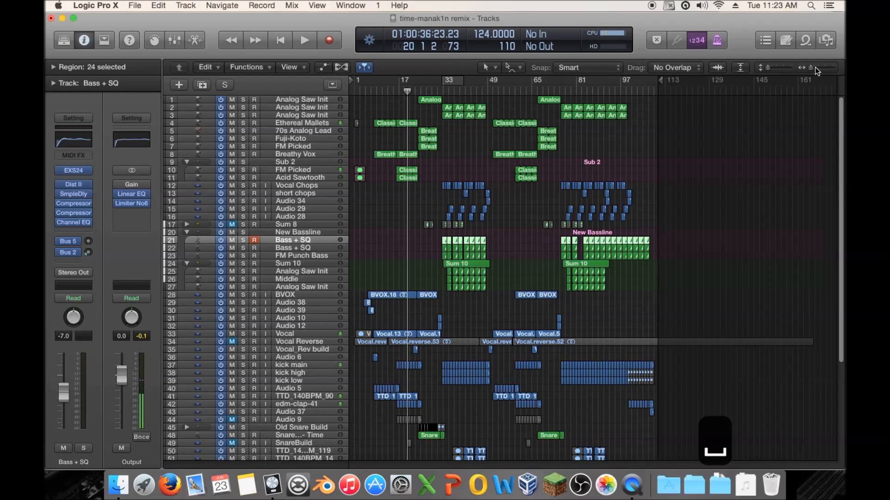
left_click_drag(810, 68, 813, 66)
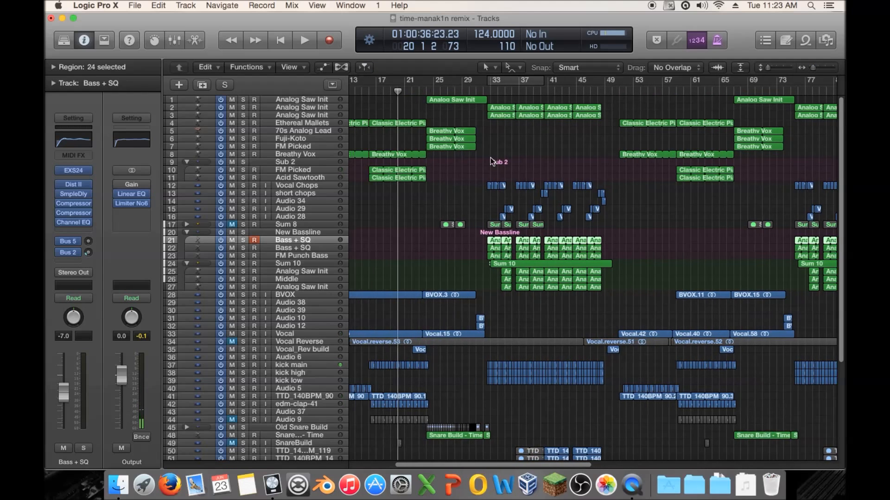
left_click(278, 170)
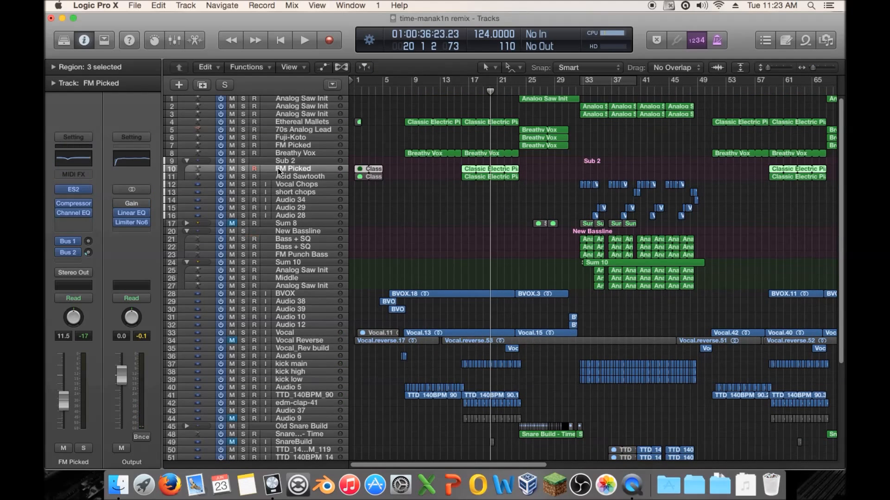
left_click(243, 169)
key("space")
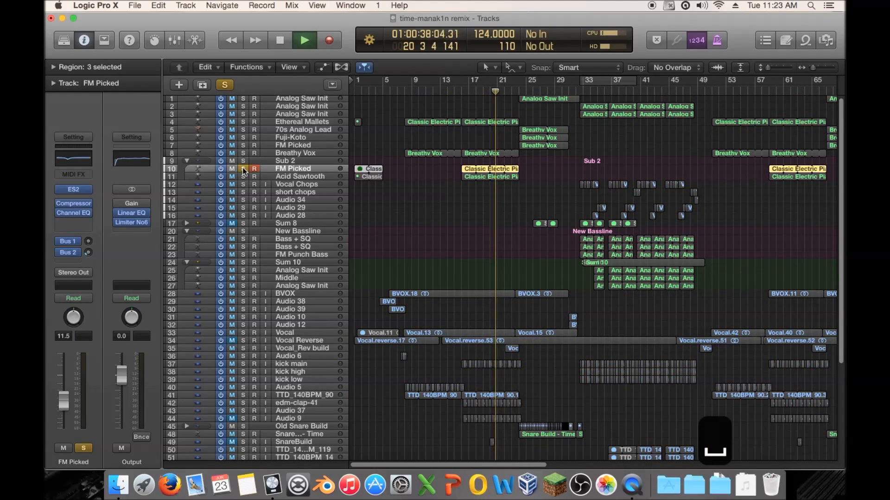
key("space")
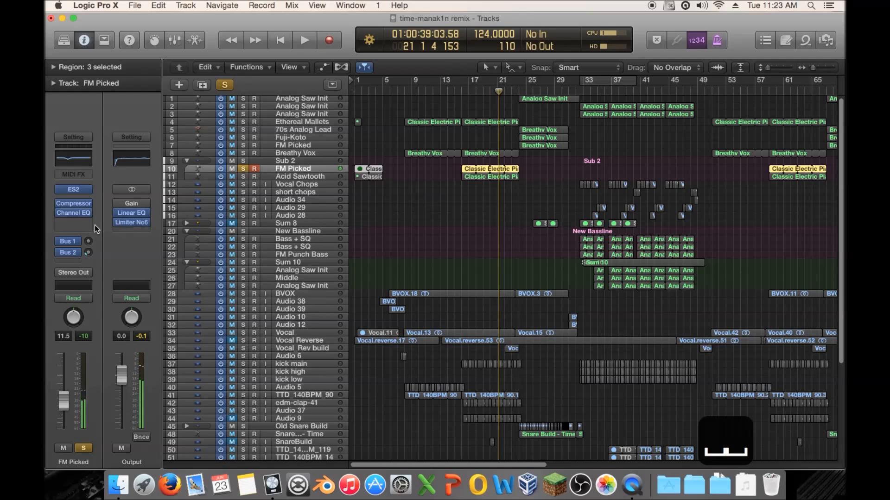
Step: Open FM Picked's Channel EQ and bypass and re-enable the 198 Hz cut during playback to judge its effect
left_click(74, 213)
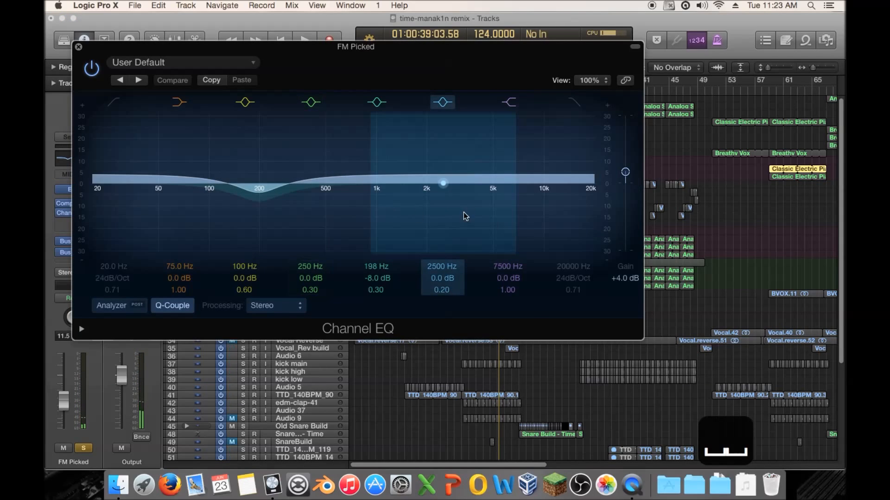
left_click_drag(188, 184, 188, 182)
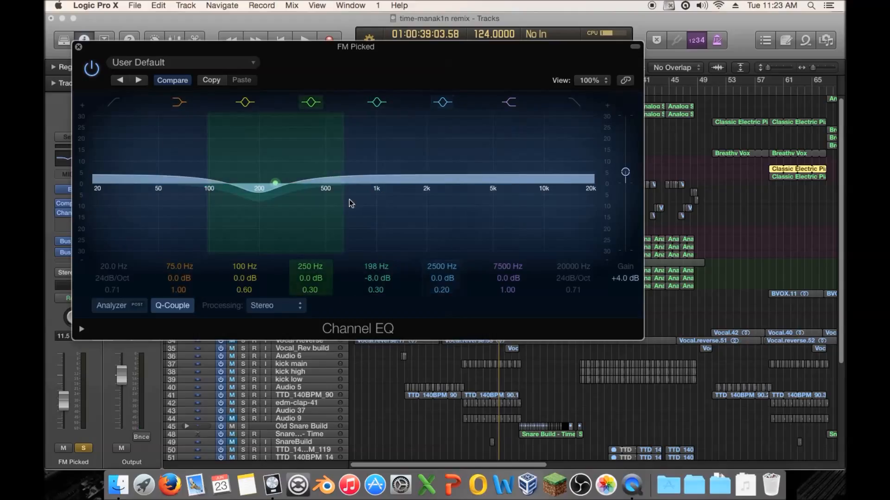
left_click(313, 103)
left_click(314, 103)
left_click(376, 103)
key("space")
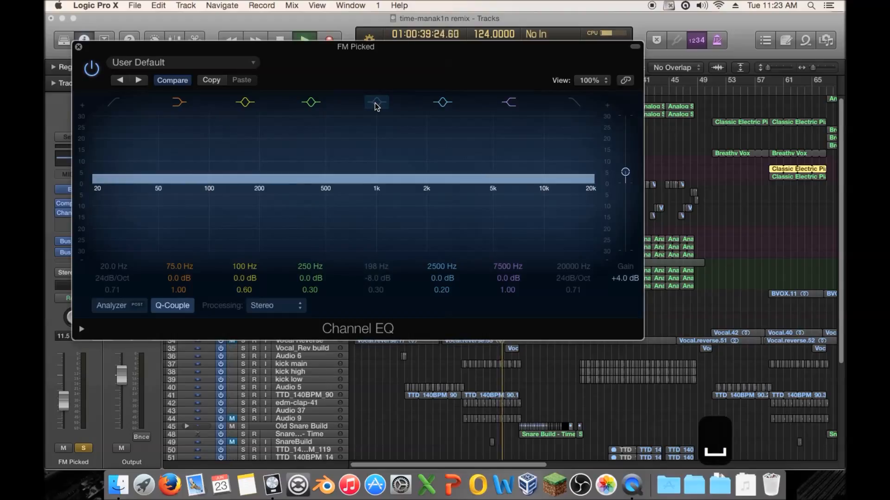
left_click(376, 104)
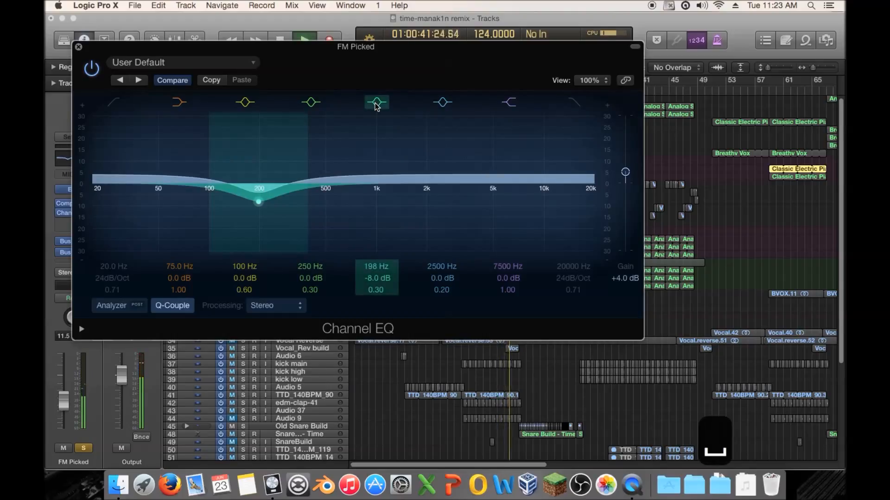
left_click(377, 105)
left_click(381, 106)
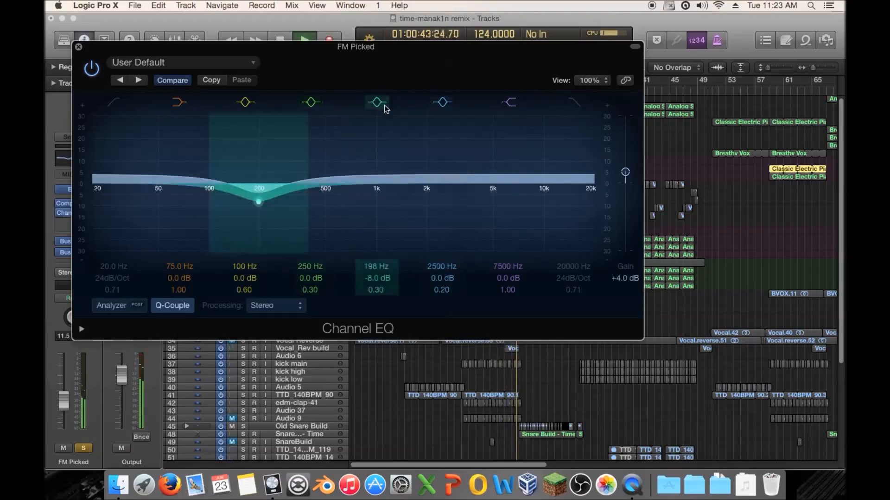
Step: Reduce FM Picked's 198 Hz cut to -5.5 dB and raise the 250 Hz band into a +6.0 dB boost at 96 Hz with Q 1.20
left_click_drag(258, 201, 260, 196)
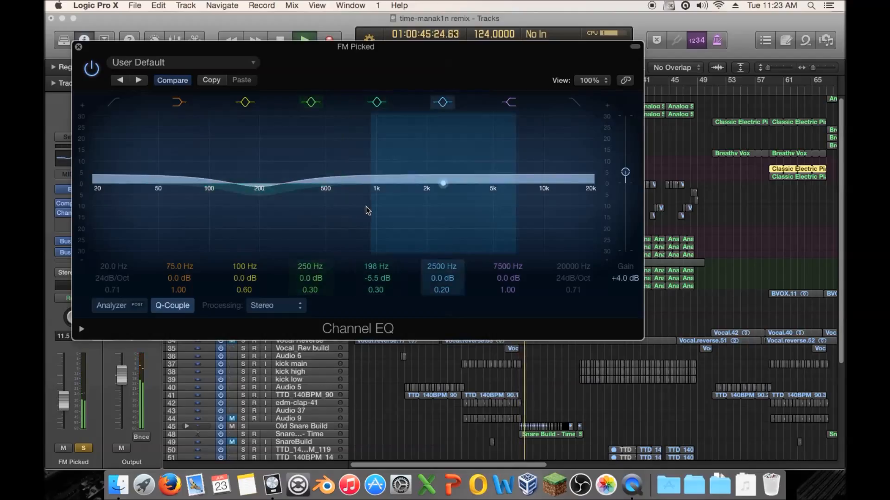
left_click_drag(312, 207, 232, 189)
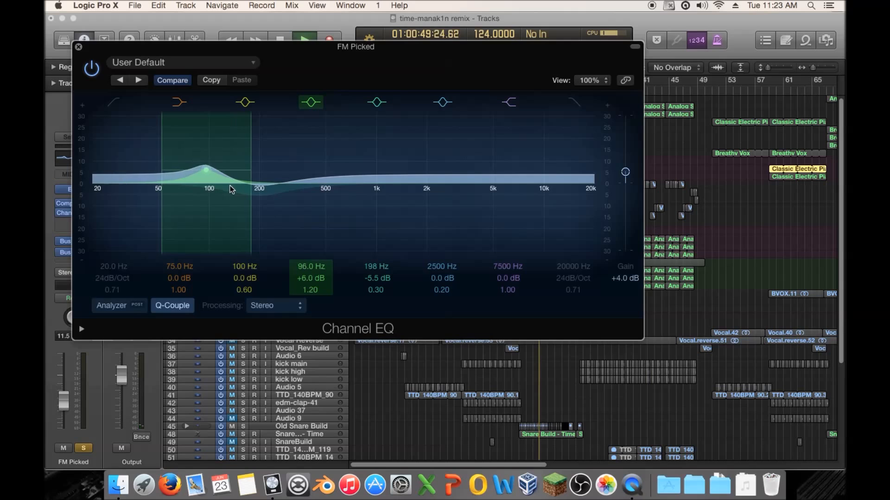
left_click_drag(128, 52, 327, 105)
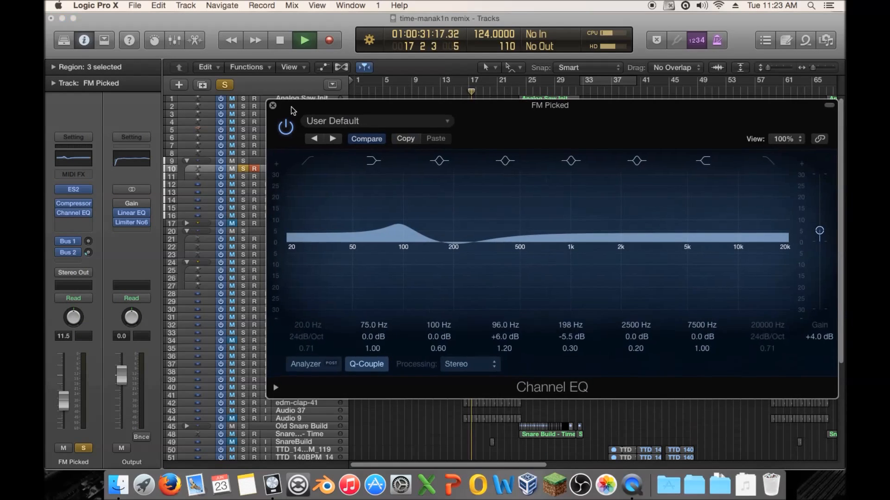
Step: Unsolo FM Picked and adjust its 96 Hz boost to 106 Hz, +5.0 dB and Q 1.00 while the full mix plays
key("s")
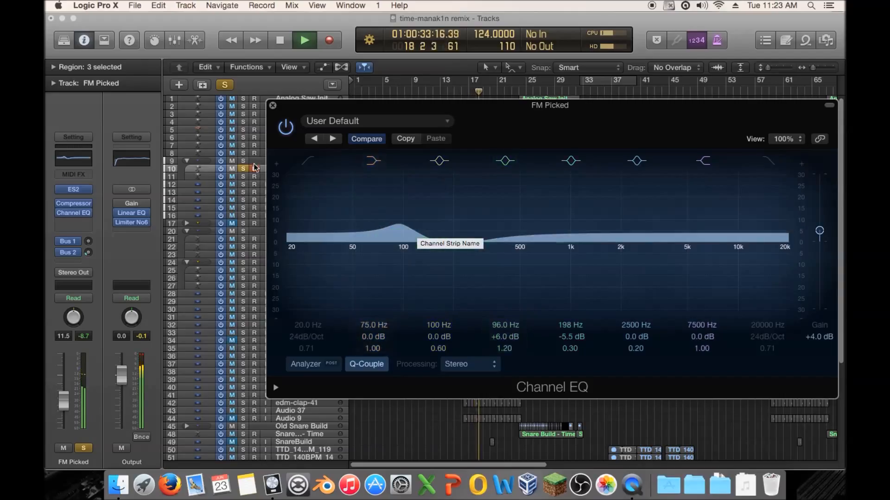
key("v")
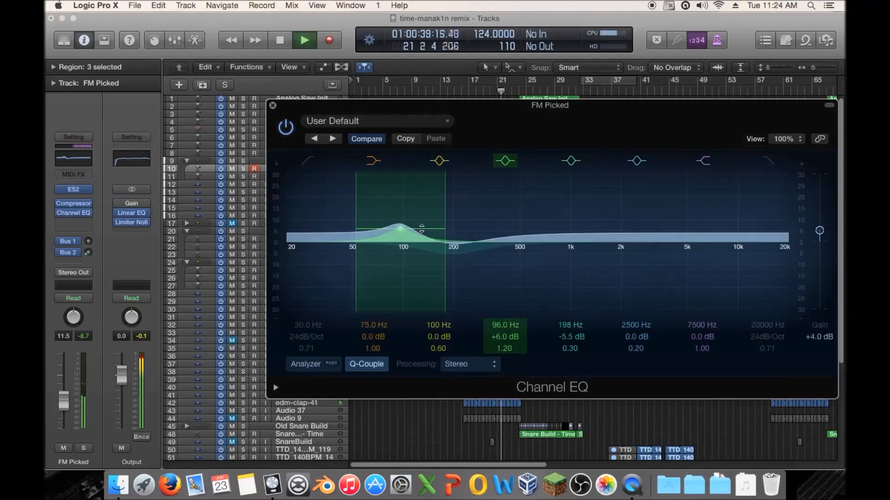
mouse_move(421, 229)
left_mouse_down()
mouse_move(431, 229)
mouse_move(422, 227)
mouse_move(424, 242)
mouse_move(424, 233)
left_mouse_up()
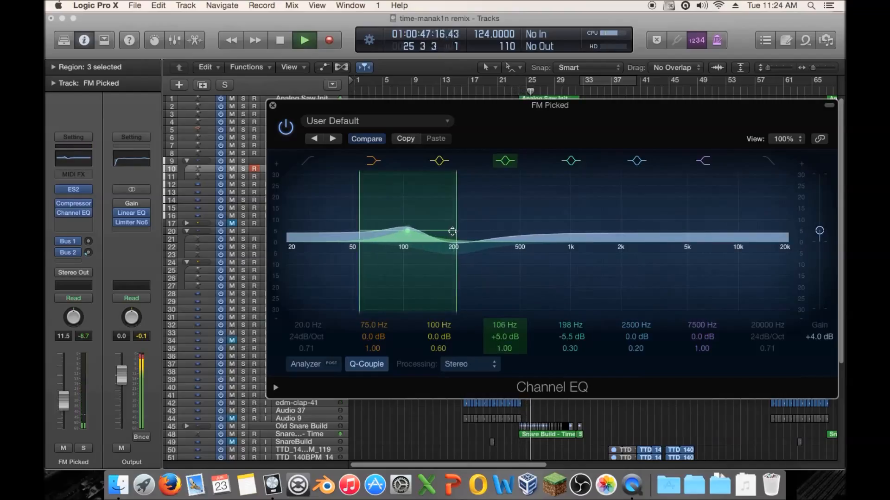
Step: Enable FM Picked's low cut at 40 Hz with a 48 dB/Oct slope, and close the Channel EQ
left_click(307, 161)
left_click_drag(308, 337, 308, 316)
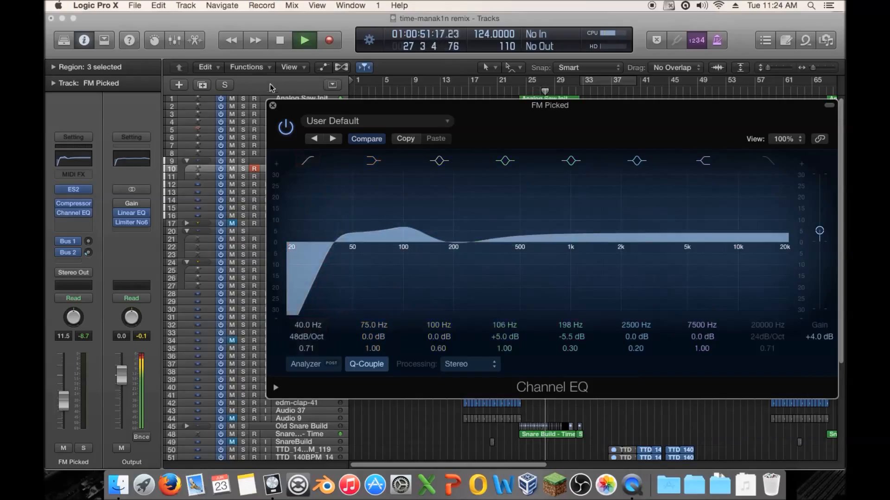
key("super+w")
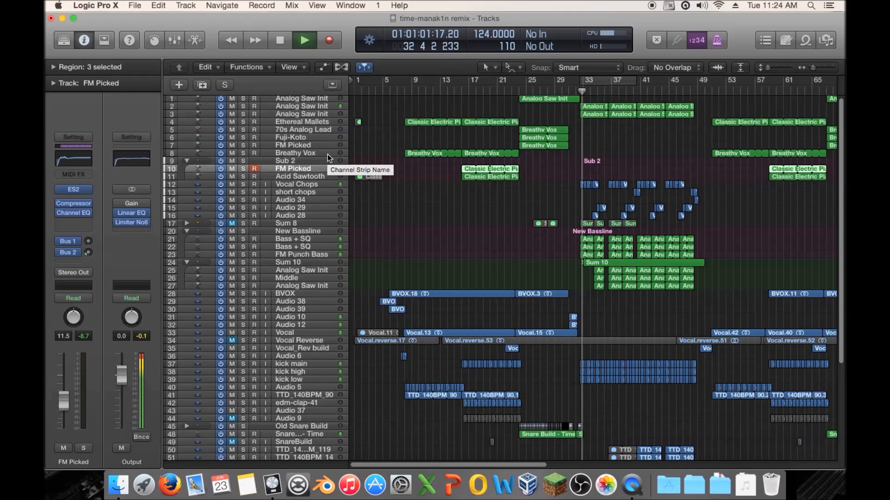
Step: Replay the verse from about bar 16 and briefly solo Acid Sawtooth to compare it with the full mix
left_click(461, 89)
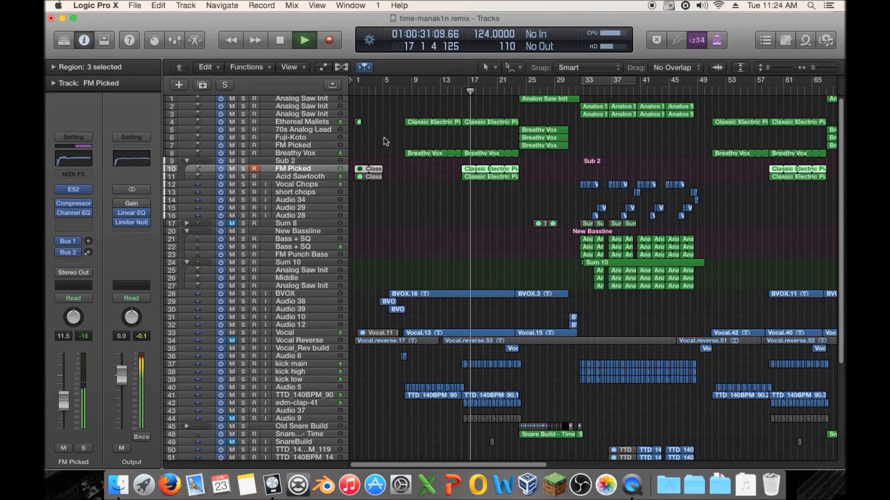
left_click(242, 176)
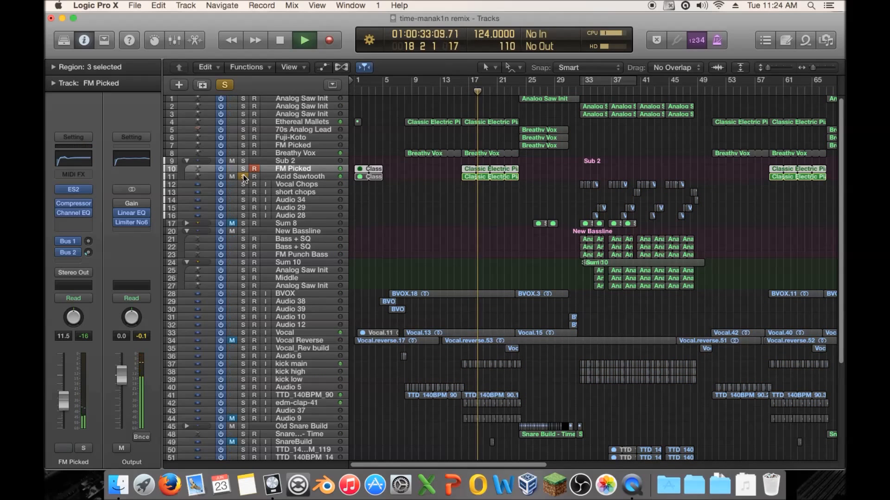
left_click(242, 175)
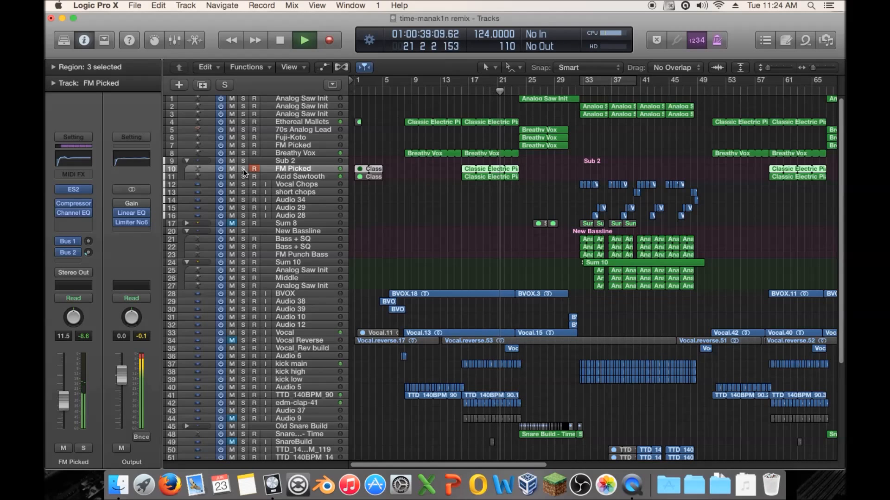
Step: Solo FM Picked, loop about bars 16 to 23, and add a +7.0 dB Channel EQ boost at 980 Hz with Q 0.71
left_click(242, 169)
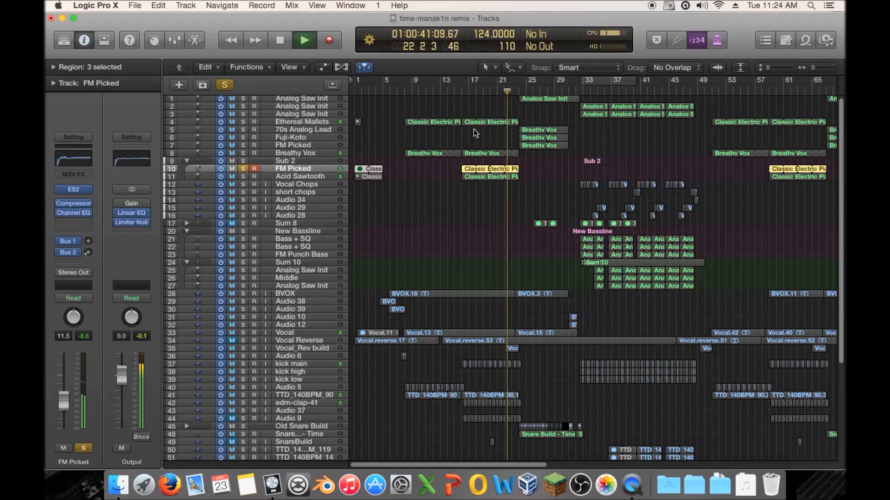
left_click_drag(460, 84, 513, 78)
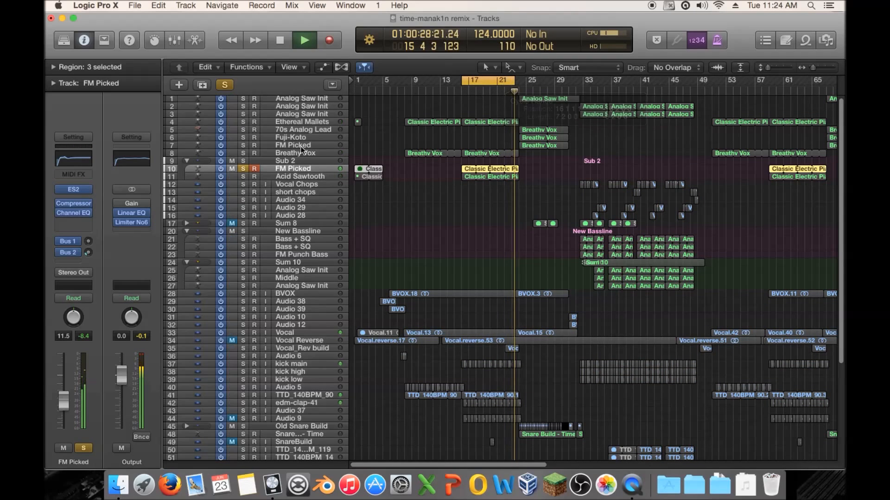
left_click(72, 213)
left_click_drag(587, 272, 610, 232)
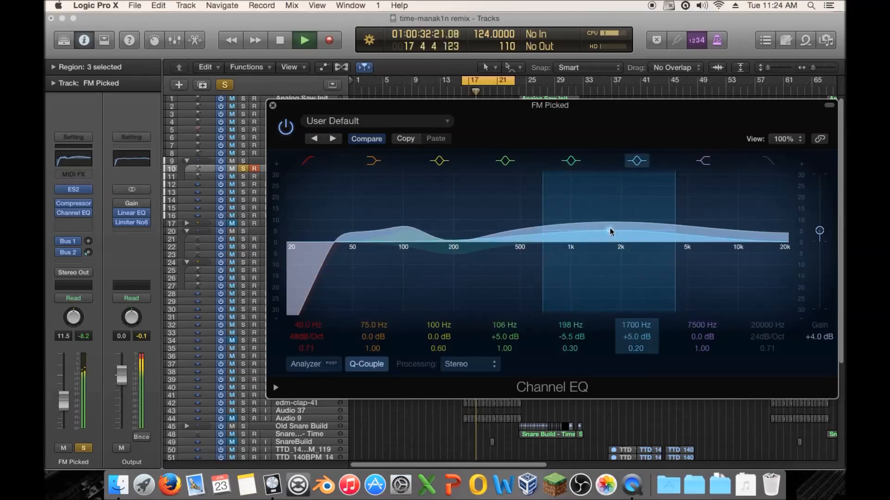
left_click_drag(669, 230, 587, 246)
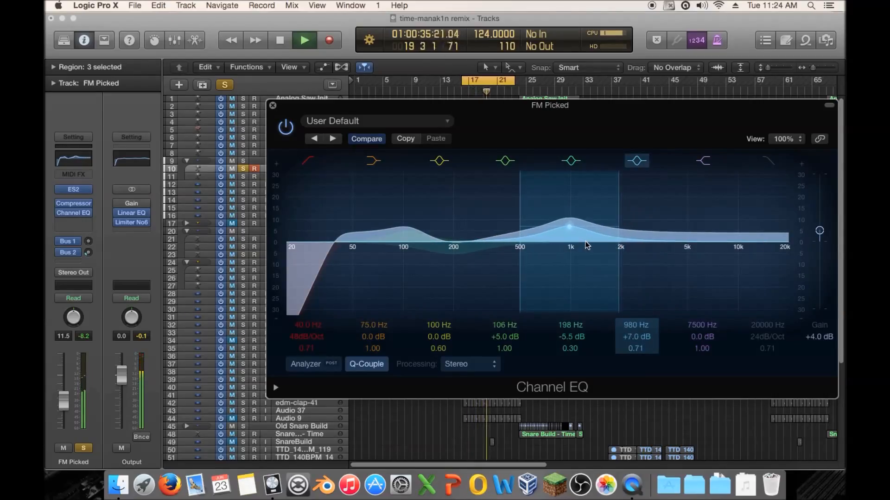
Step: Compare the 980 Hz boost bypassed and enabled, both soloed and in the full mix, keep it enabled, and stop playback and close the EQ
left_click(636, 160)
left_click(637, 163)
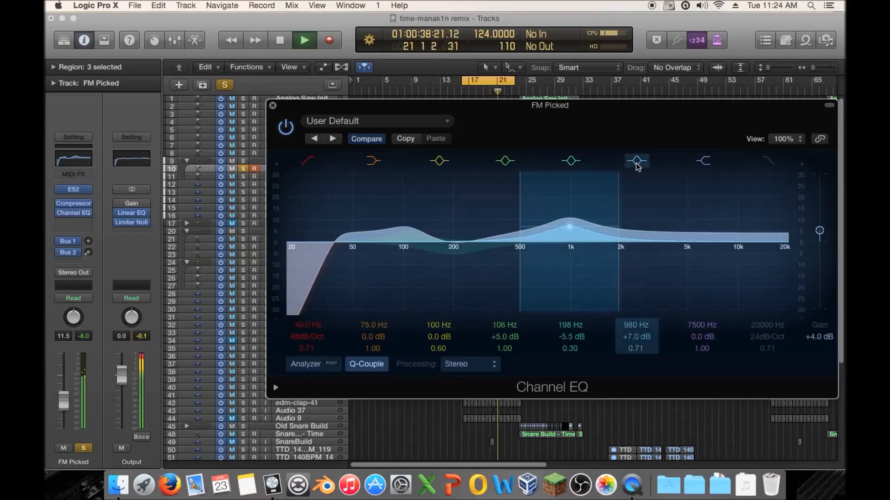
key("s")
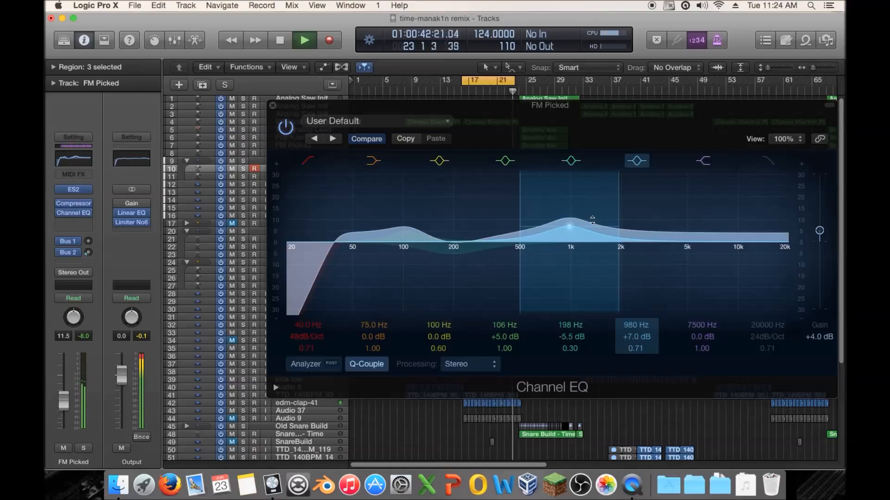
left_click(644, 163)
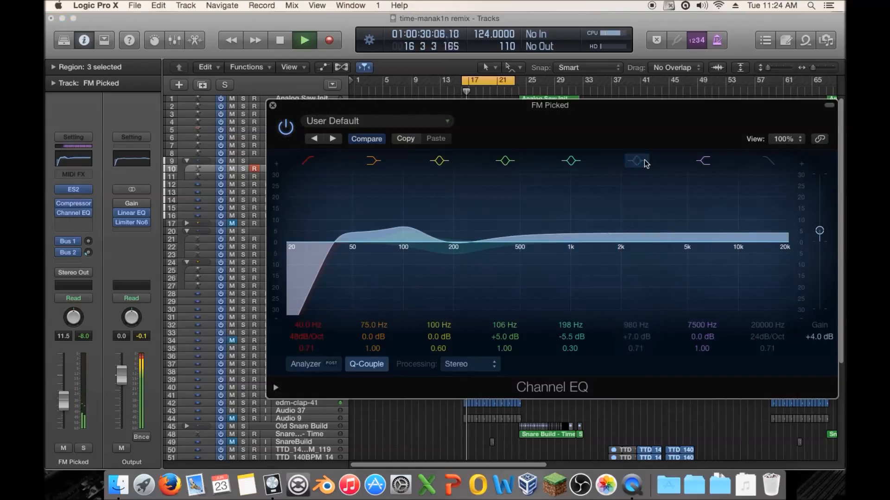
left_click(645, 163)
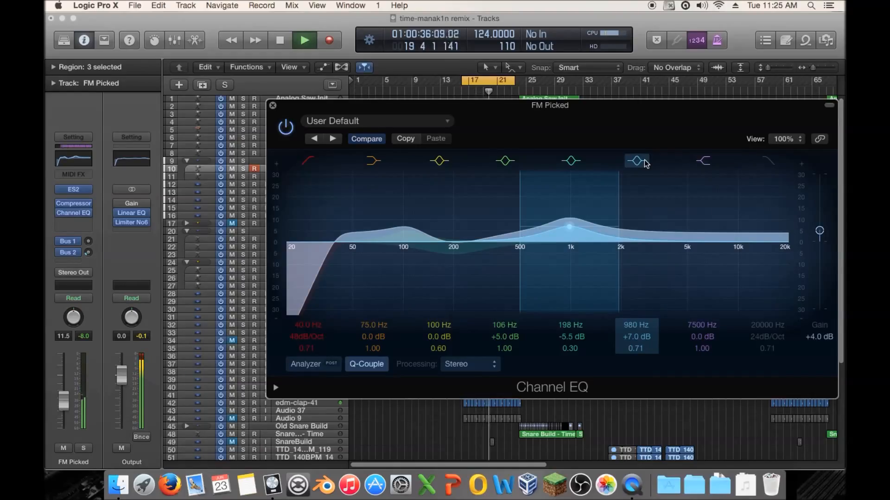
key("space")
left_click(273, 106)
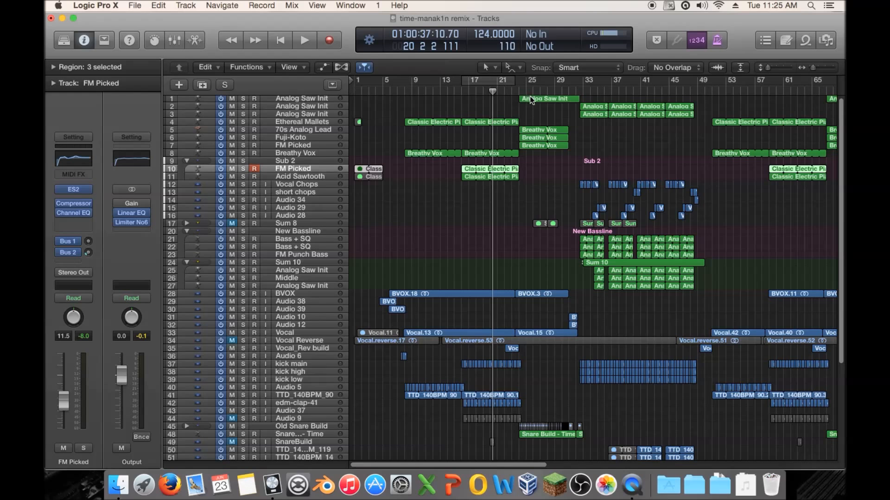
Step: Show the whole arrangement, place the playhead at bar 4, and look over the lower drum and percussion tracks
scroll(506, 108, "right", 3)
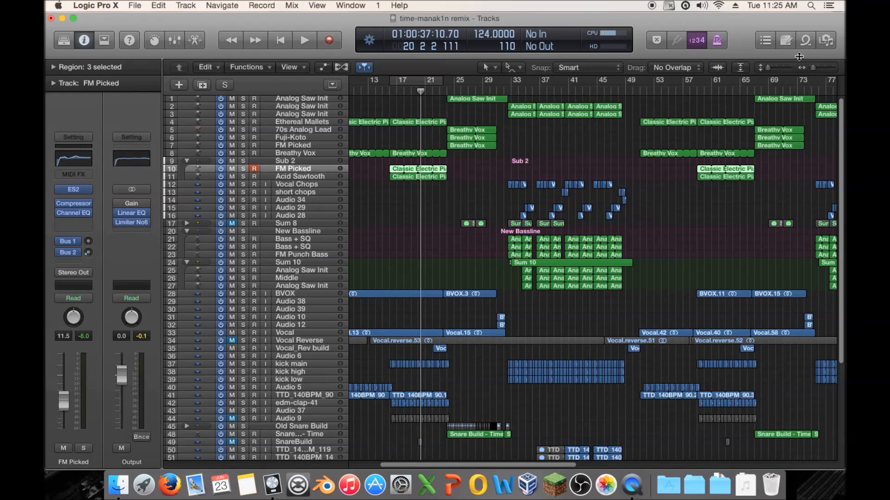
left_click_drag(814, 70, 810, 71)
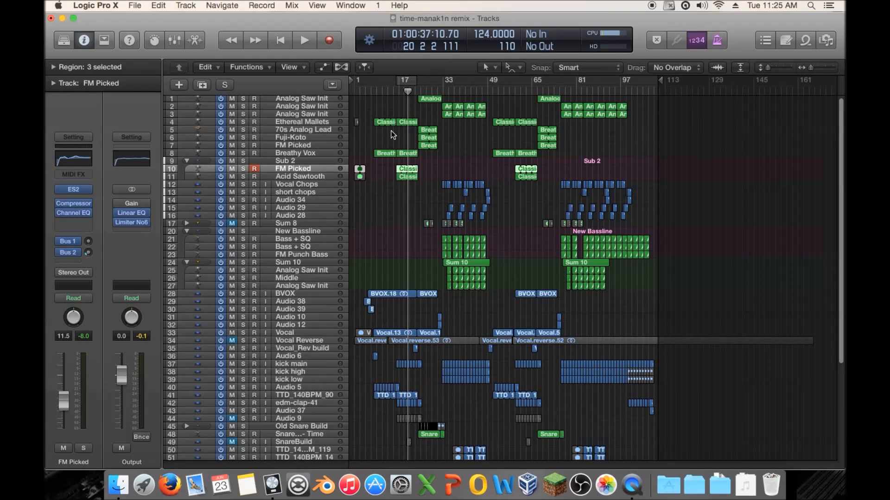
scroll(389, 118, "up", 1)
left_click_drag(372, 93, 362, 100)
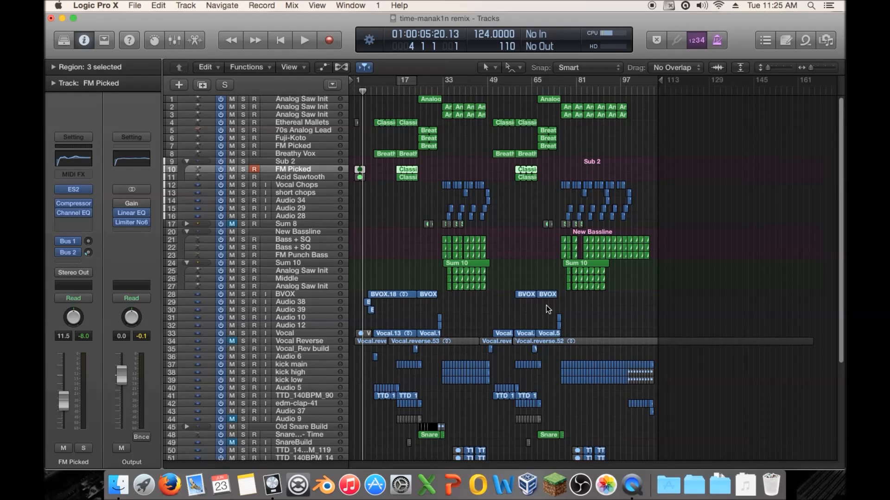
scroll(546, 305, "down", 5)
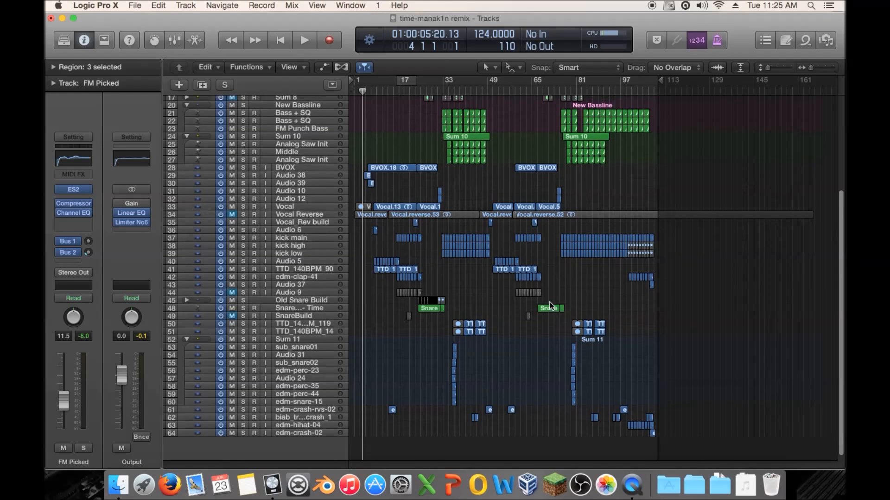
Step: Open the output's Linear Phase EQ, reset its master gain to 0.0 dB for comparison, and set the gain to -2.2 dB
scroll(551, 306, "up", 5)
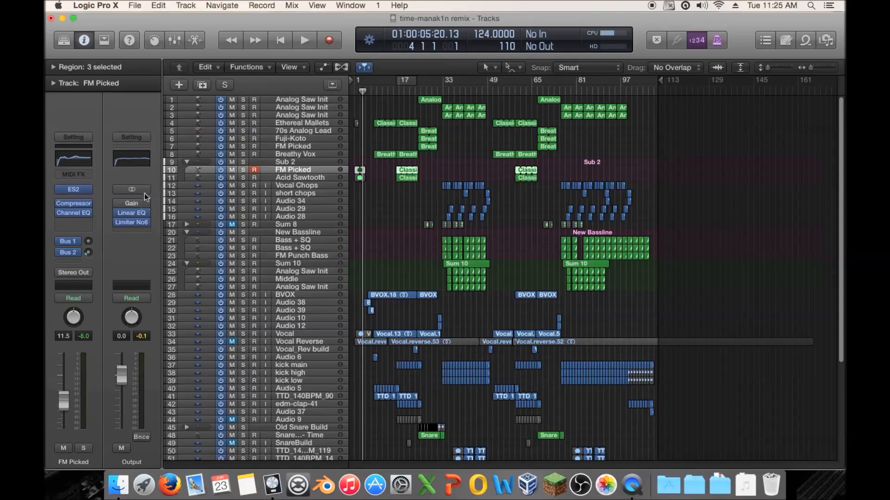
left_click(131, 213)
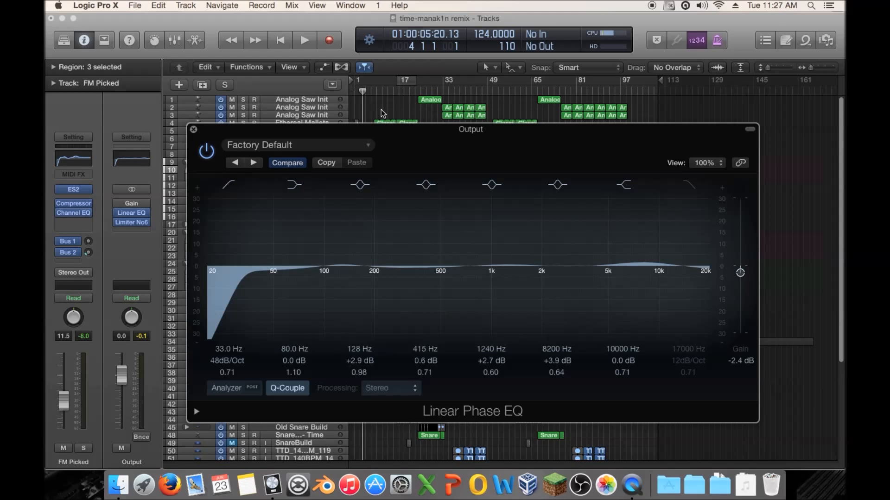
left_click_drag(403, 131, 384, 122)
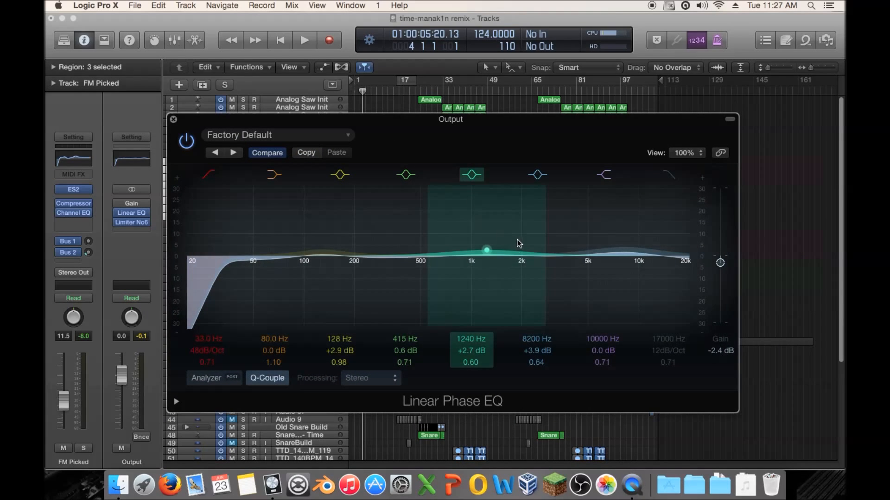
left_click(720, 263, "alt")
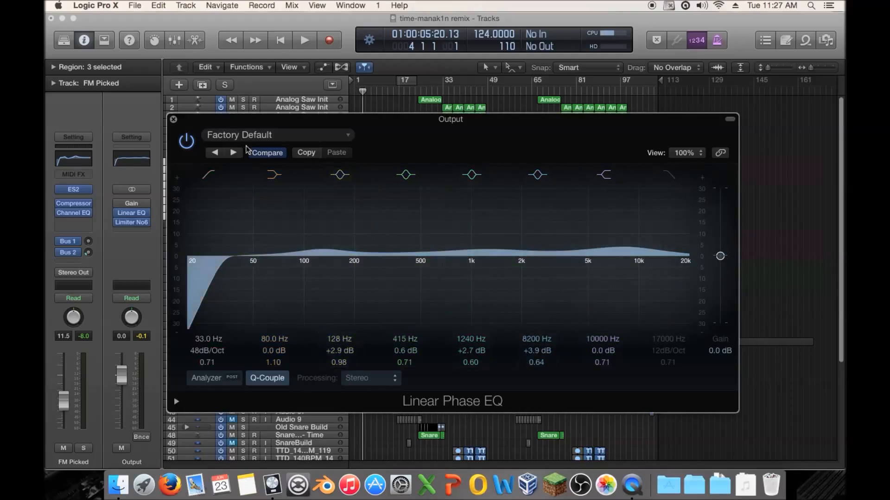
left_click(263, 154)
left_click(263, 154)
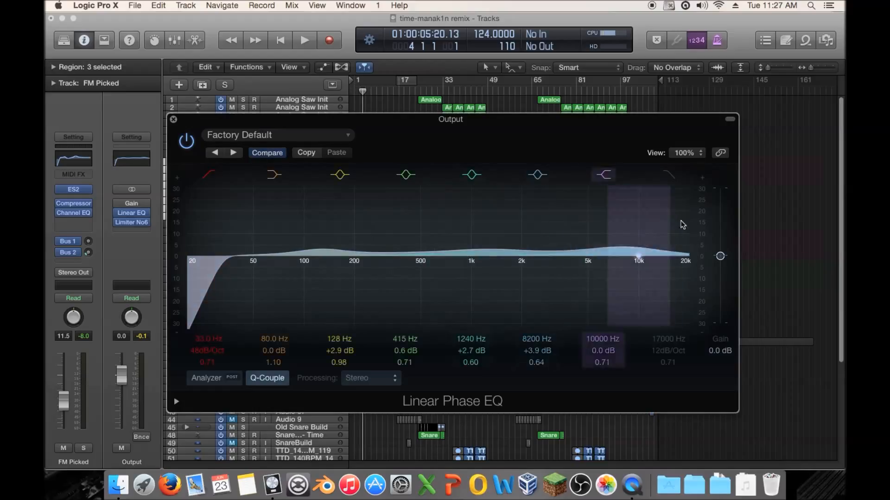
left_click_drag(720, 257, 721, 267)
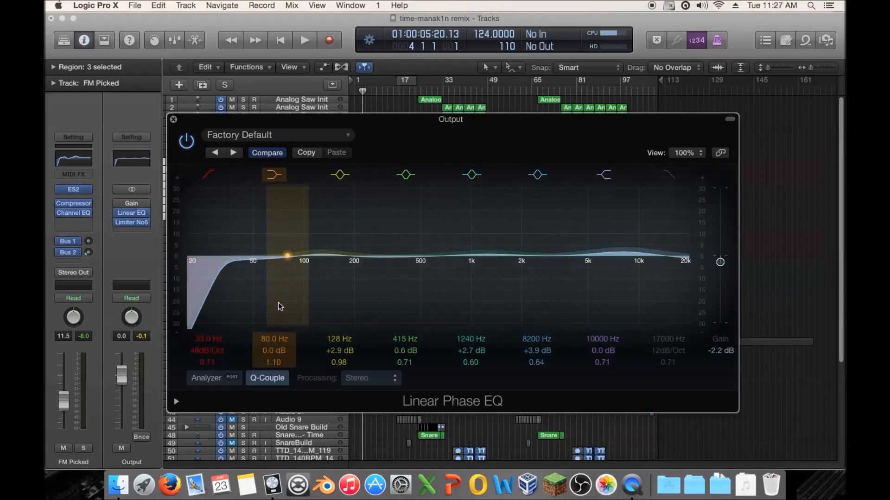
Step: Set the output EQ's low shelf to 75 Hz and +1.8 dB, loop the drop from bar 33, and compare it bypassed and enabled
left_click_drag(279, 306, 275, 301)
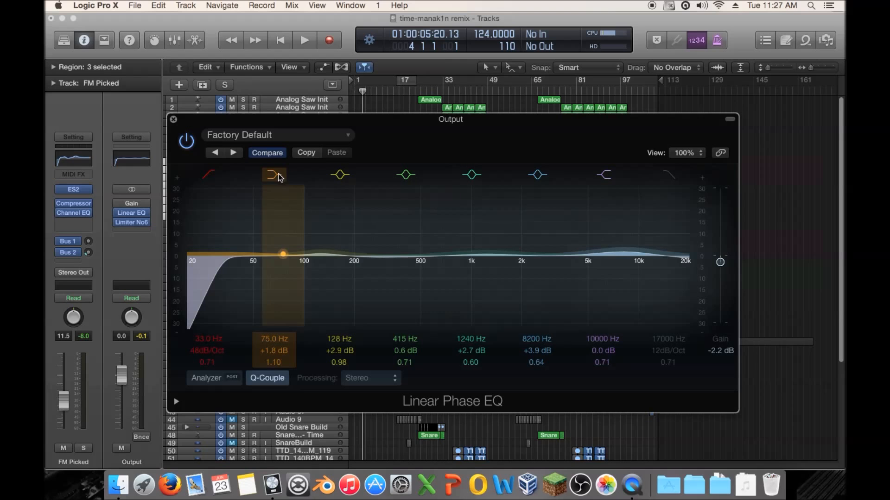
left_click_drag(431, 127, 457, 292)
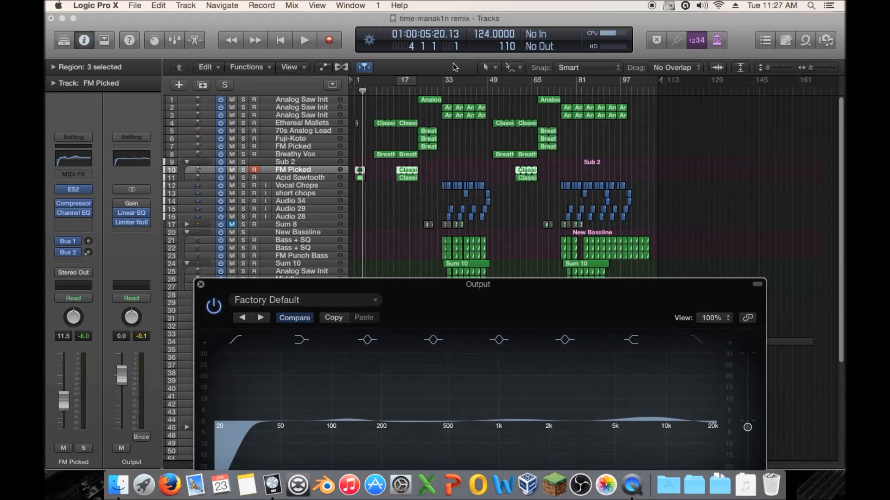
left_click_drag(446, 79, 472, 77)
key("space")
left_click_drag(404, 287, 404, 119)
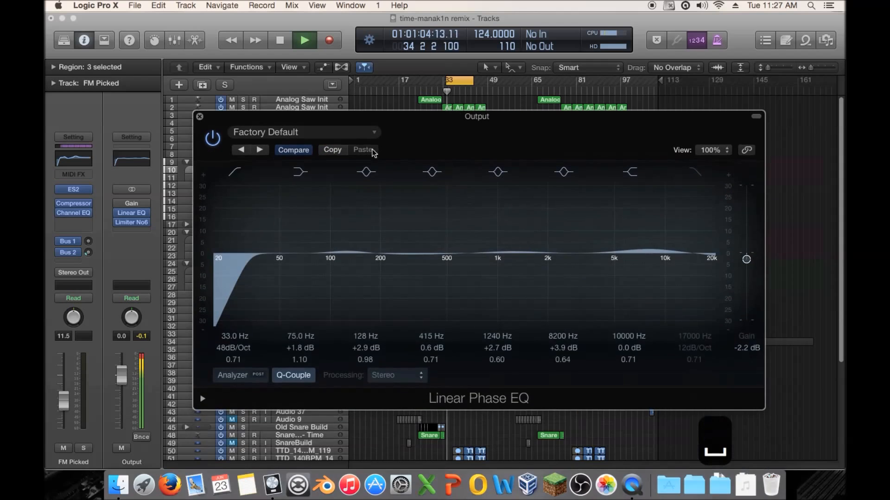
left_click(300, 172)
left_click(300, 173)
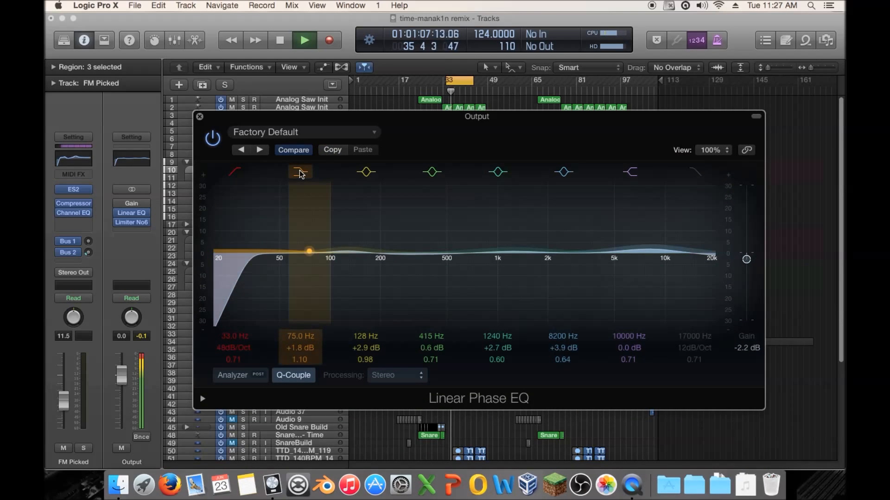
Step: Set the low shelf's gain to 0.9 dB, compare it bypassed and enabled, keep it enabled, and stop playback
left_click_drag(300, 185, 302, 217)
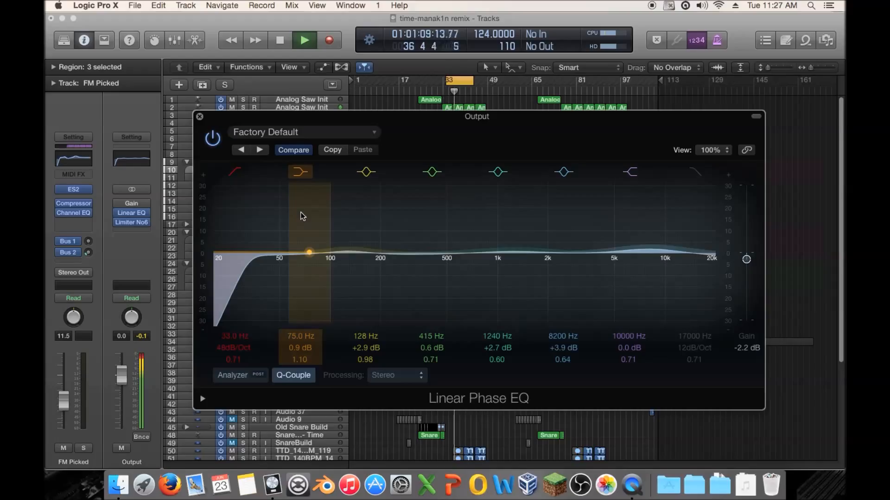
left_click(299, 172)
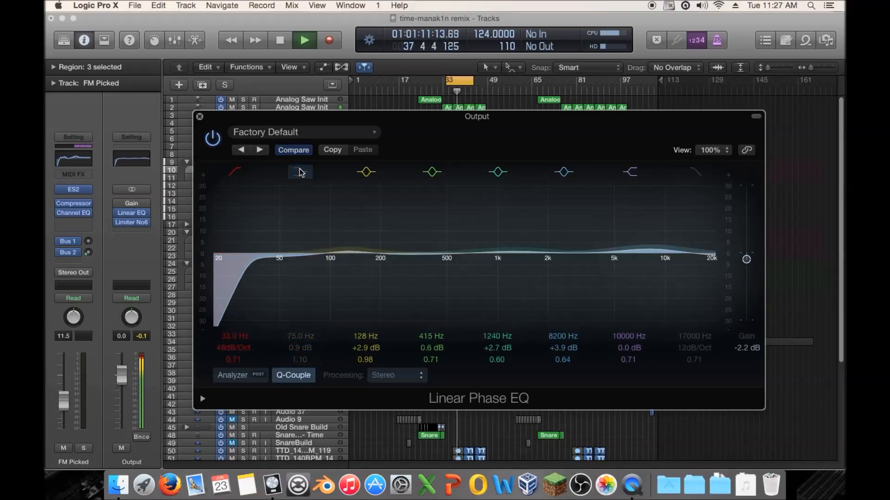
left_click(301, 172)
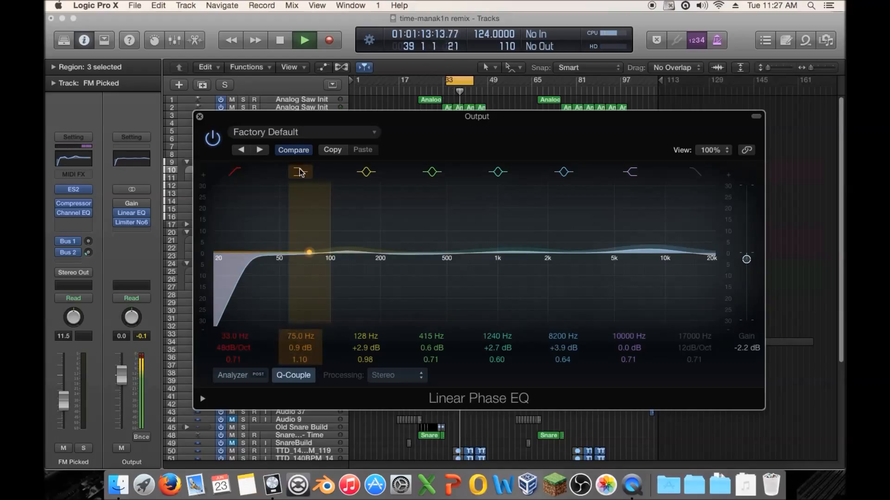
key("space")
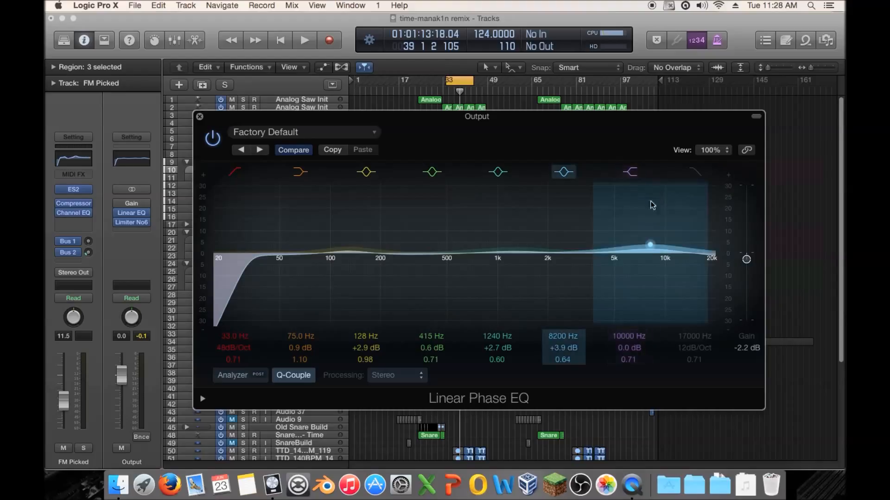
Step: Try a +7.6 dB high shelf at 8500 Hz and a 12 dB/Oct high cut at 17000 Hz, and switch both off
left_click_drag(656, 284, 649, 268)
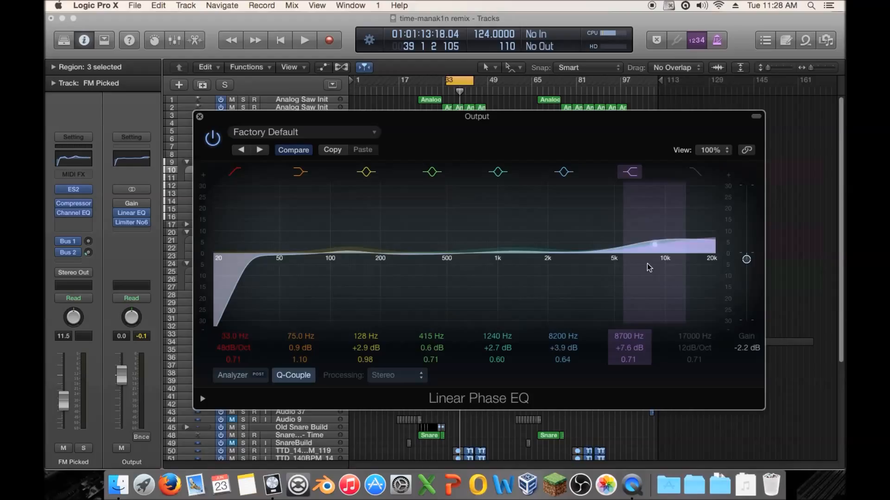
left_click_drag(649, 267, 647, 268)
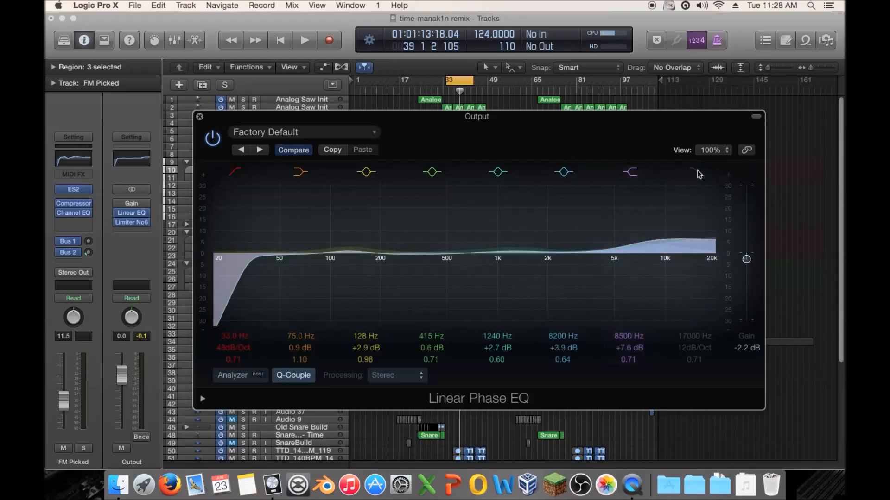
left_click(697, 173)
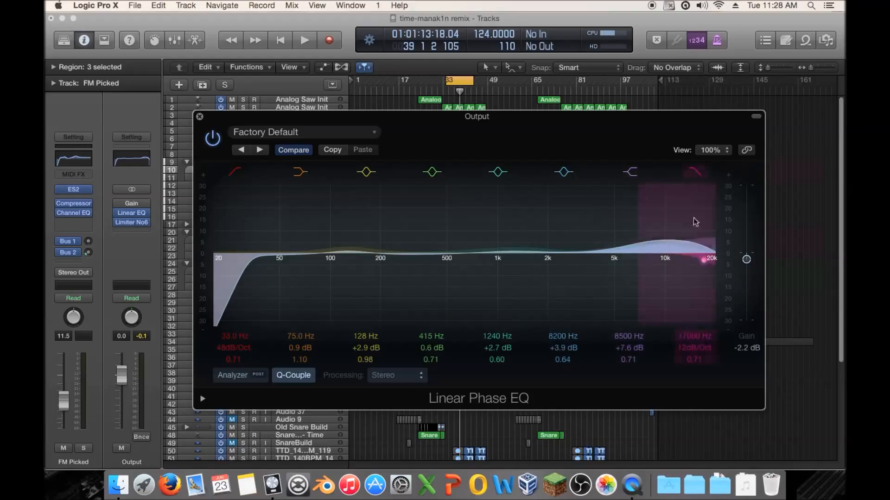
left_click(695, 172)
left_click(638, 174)
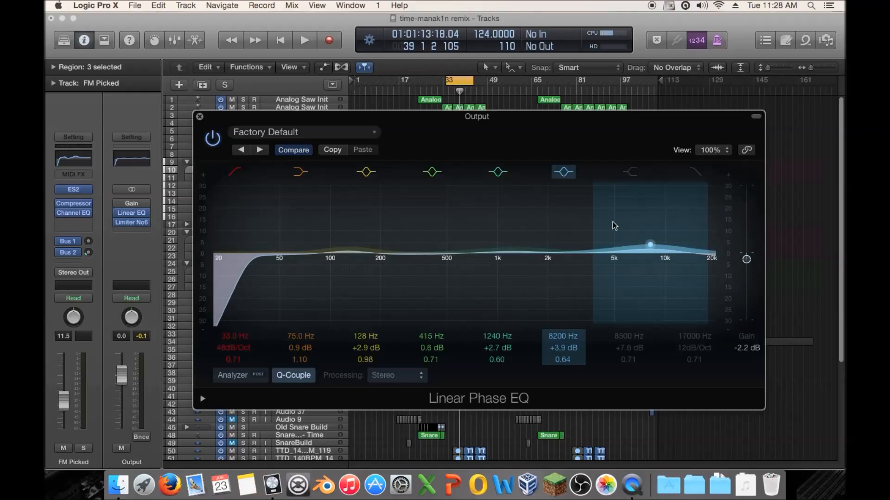
Step: Set the upper peak band to 7700 Hz and +3.5 dB, and enable a 48 dB/Oct high cut at 18000 Hz
left_click_drag(214, 120, 147, 129)
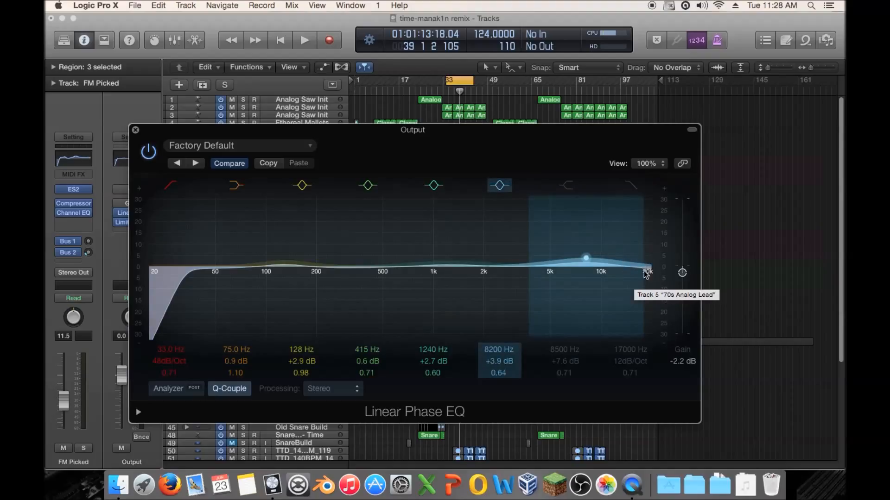
left_click_drag(630, 266, 630, 251)
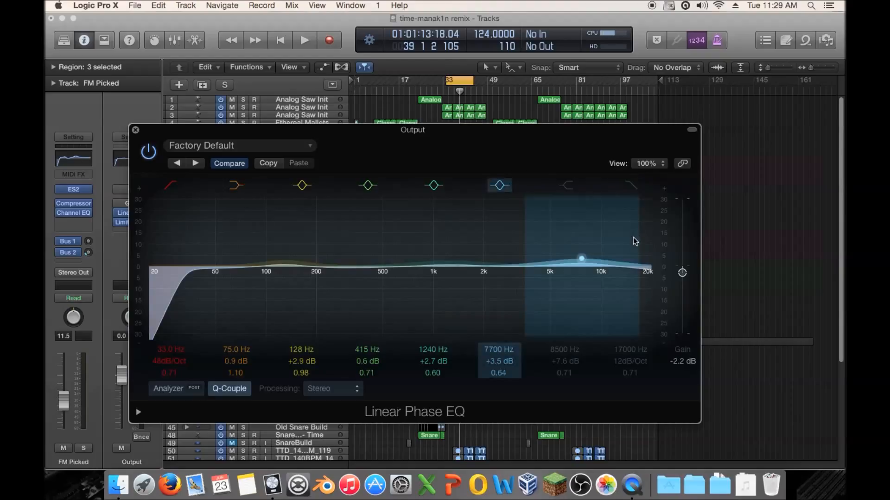
left_click(636, 183)
left_click_drag(630, 366, 631, 350)
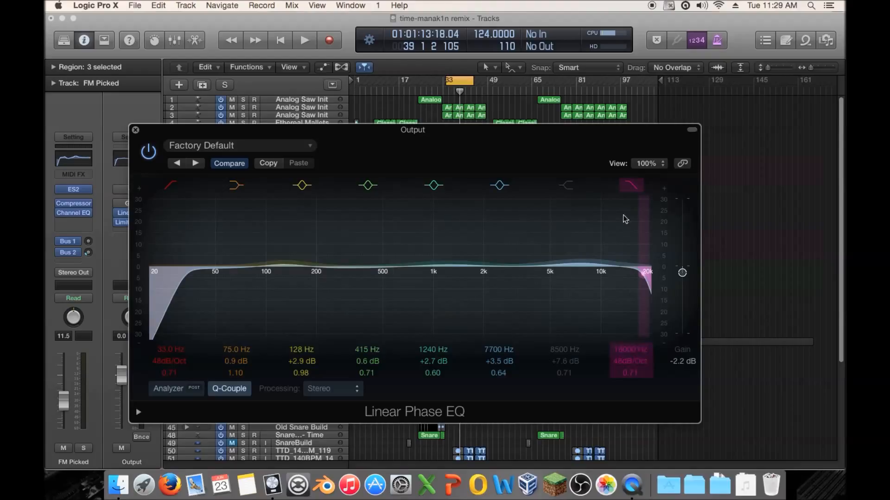
Step: Play the drop, compare the high cut bypassed and enabled, and set its frequency to 18400 Hz
key("space")
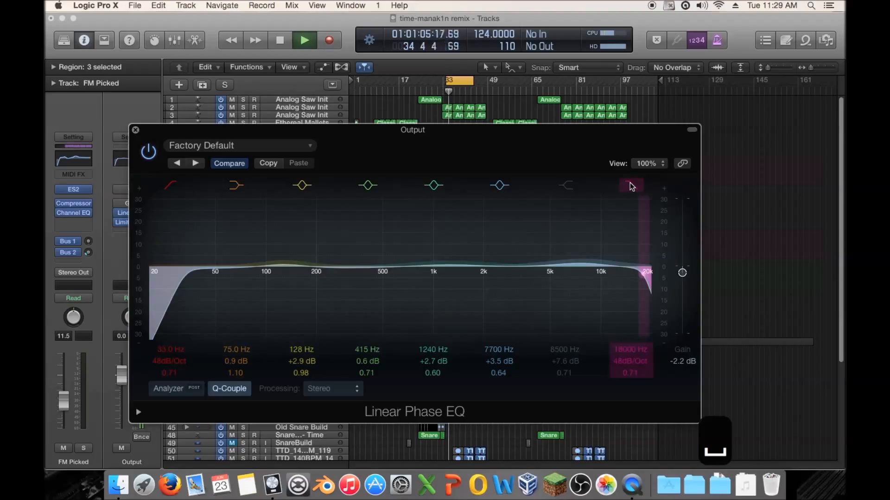
left_click(631, 186)
left_click(630, 186)
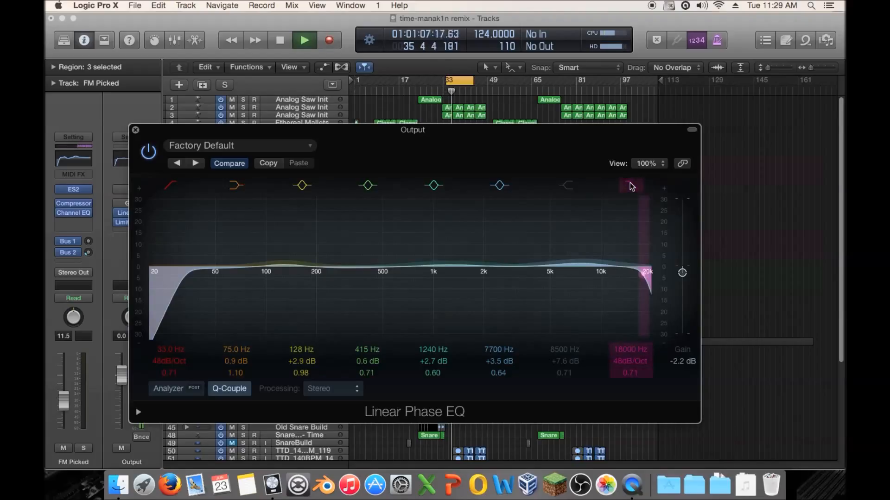
left_click_drag(645, 299, 649, 296)
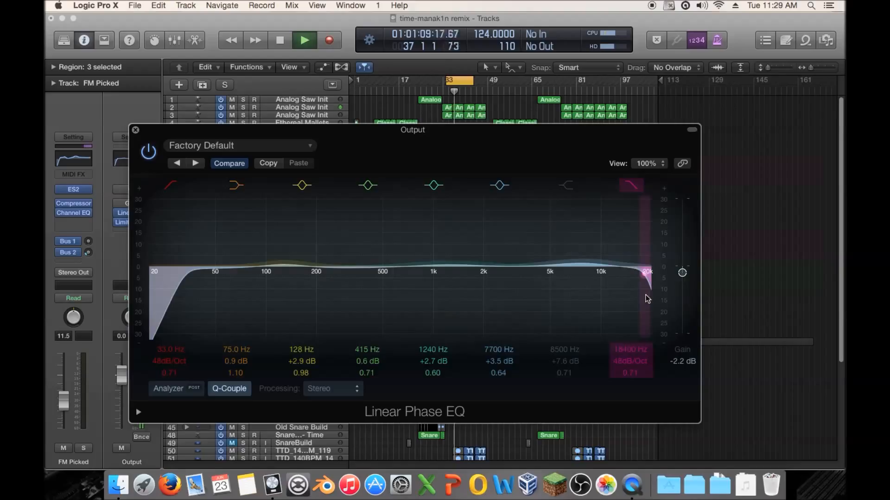
Step: Set the upper peak band to 8300 Hz and +4.0 dB during playback, stop, and switch off the high cut
left_click_drag(581, 284, 586, 259)
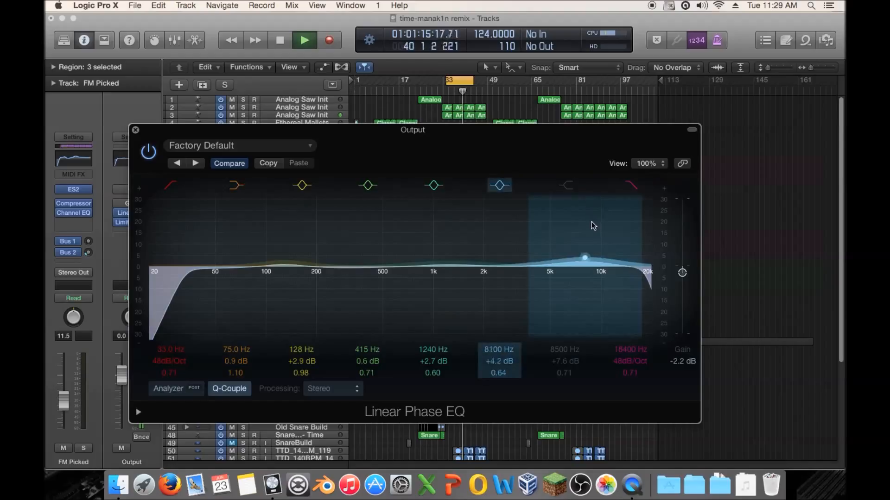
left_click_drag(591, 223, 592, 221)
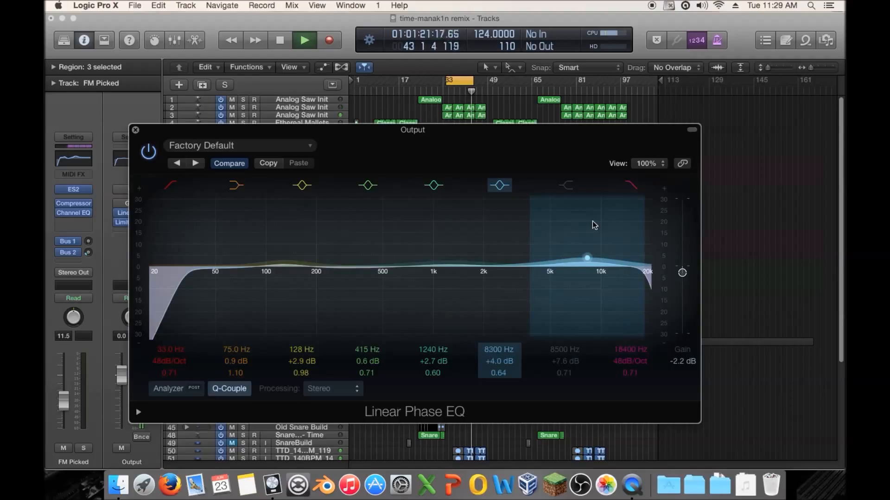
key("space")
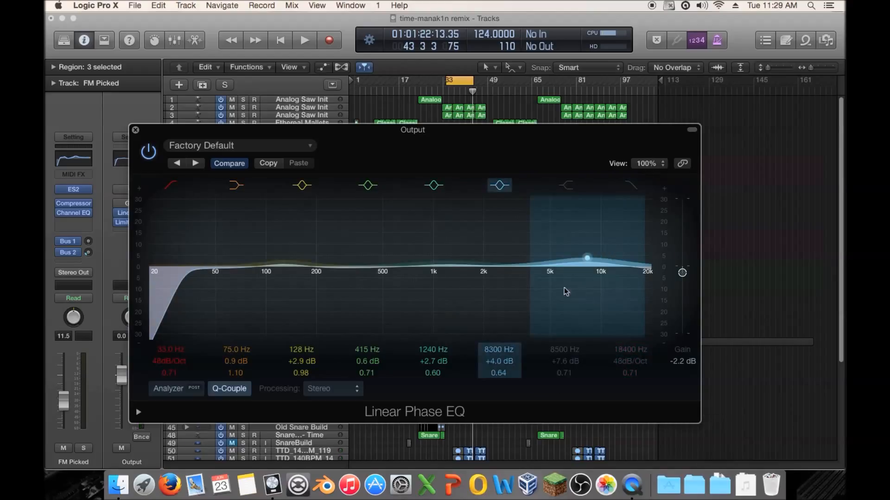
Step: Enable the high shelf, play the drop, and set the shelf to 14200 Hz and +4.7 dB
mouse_move(564, 287)
left_mouse_down()
mouse_move(628, 310)
mouse_move(637, 301)
mouse_move(619, 319)
left_mouse_up()
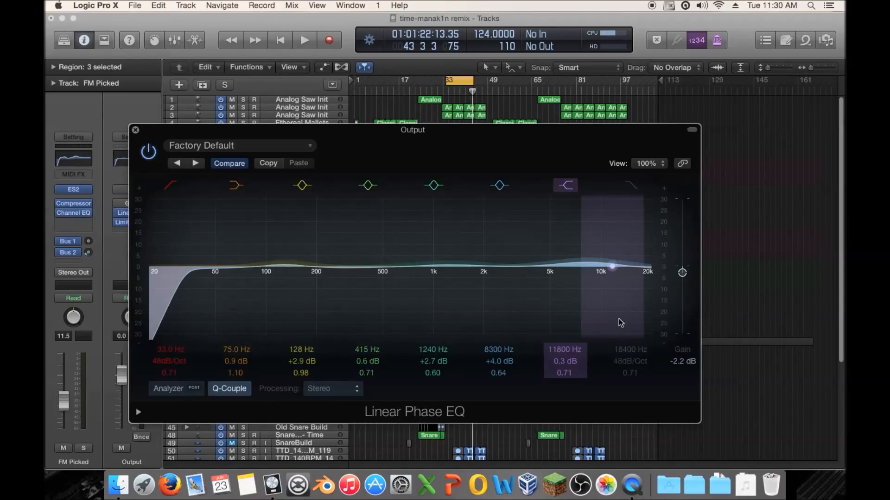
scroll(619, 319, "up", 2)
scroll(619, 318, "down", 2)
key("space")
left_click_drag(618, 319, 634, 305)
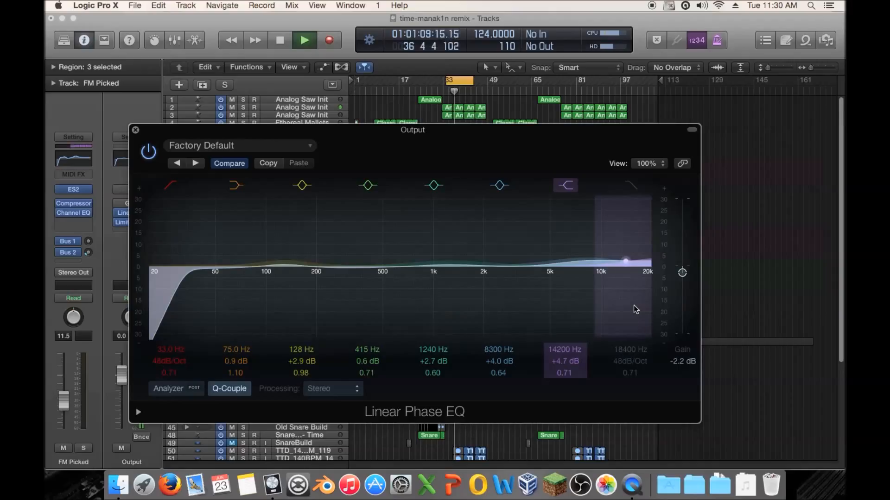
Step: Compare the 14200 Hz high shelf bypassed and enabled during the drop, and stop playback
left_click(566, 185)
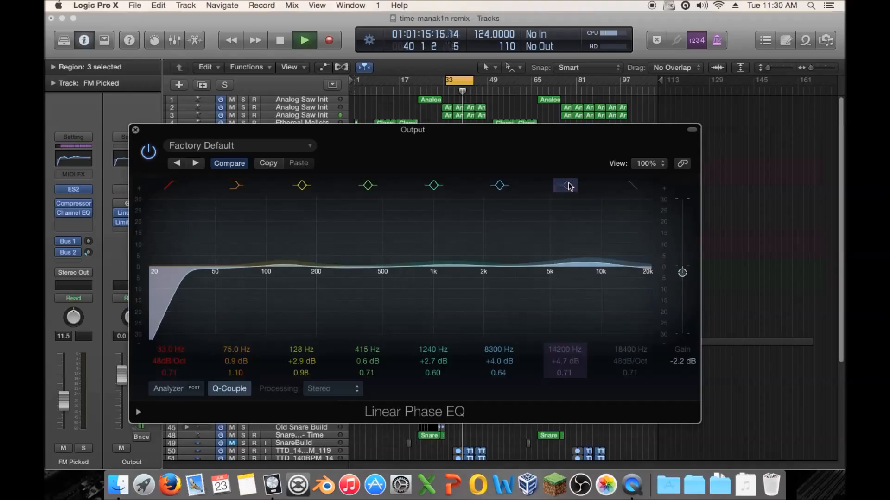
left_click(566, 186)
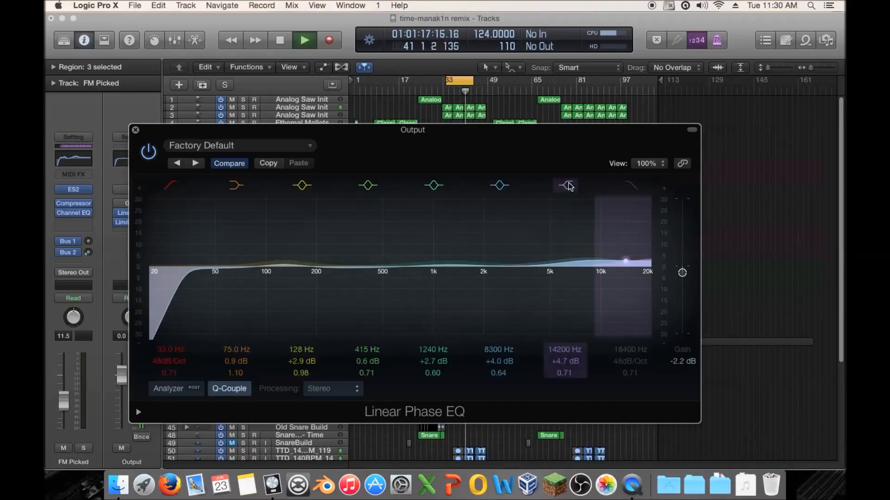
key("space")
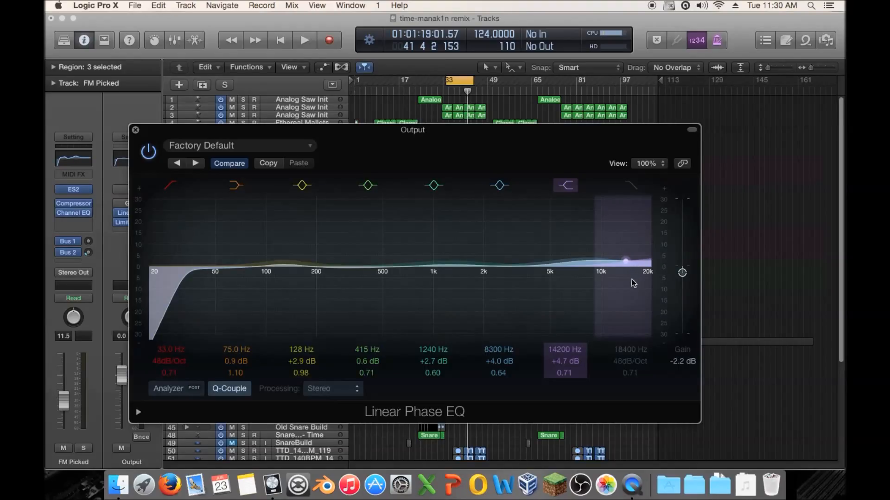
Step: Try the high shelf at 18000 Hz with +17.6 dB and at 15200 Hz with +1.2 dB, bypass it, and stop playback
key("space")
left_click_drag(632, 278, 649, 243)
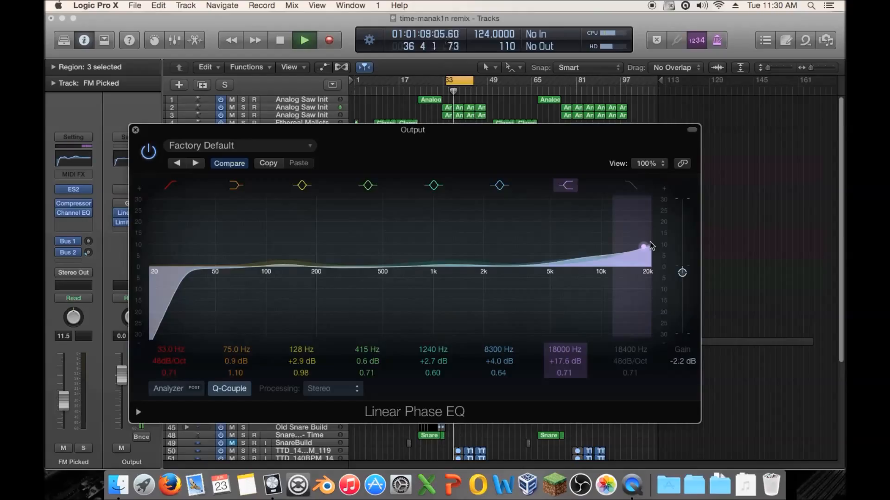
left_click_drag(649, 240, 638, 293)
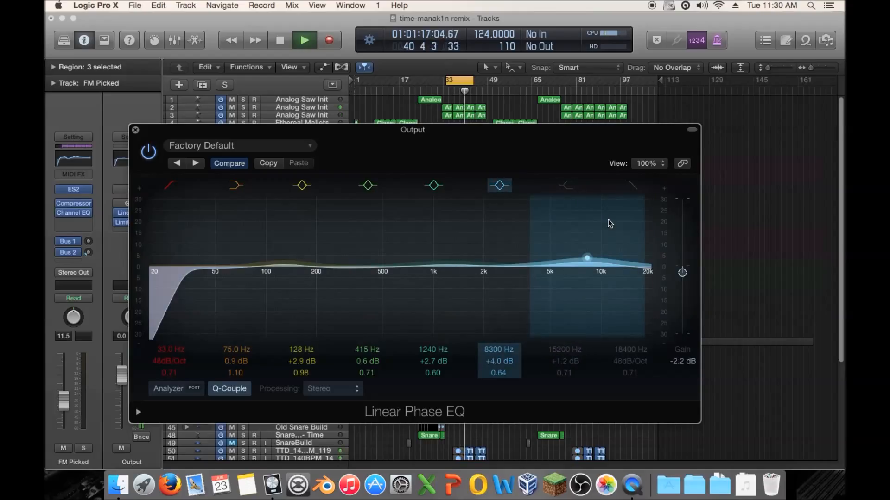
key("space")
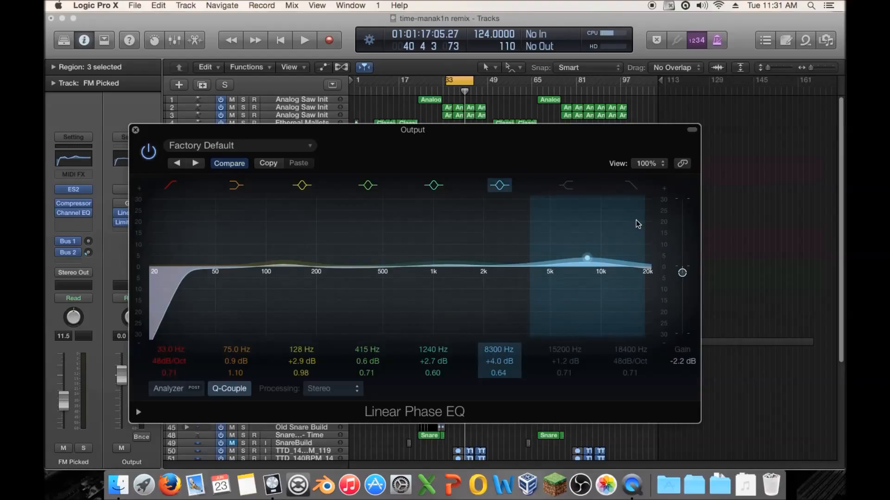
Step: Enable the output EQ's high shelf and set it to 14800 Hz and +4.8 dB
left_click(564, 188)
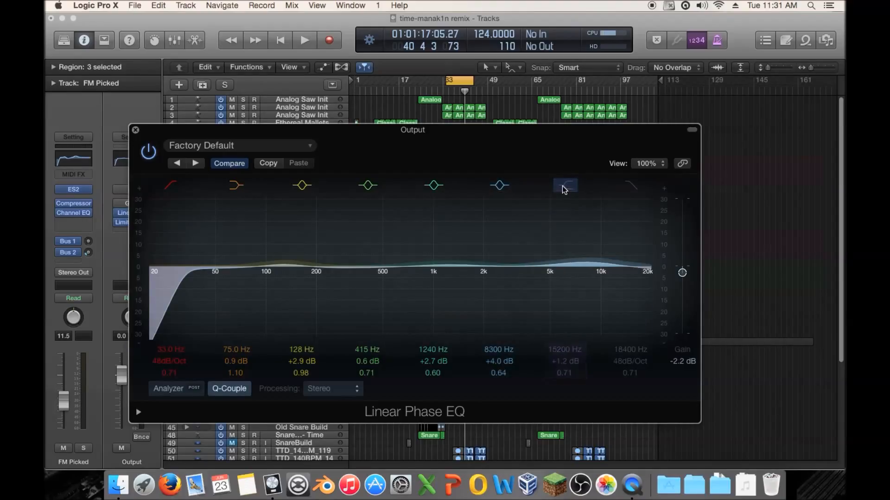
left_click(564, 189)
left_click_drag(631, 310, 629, 299)
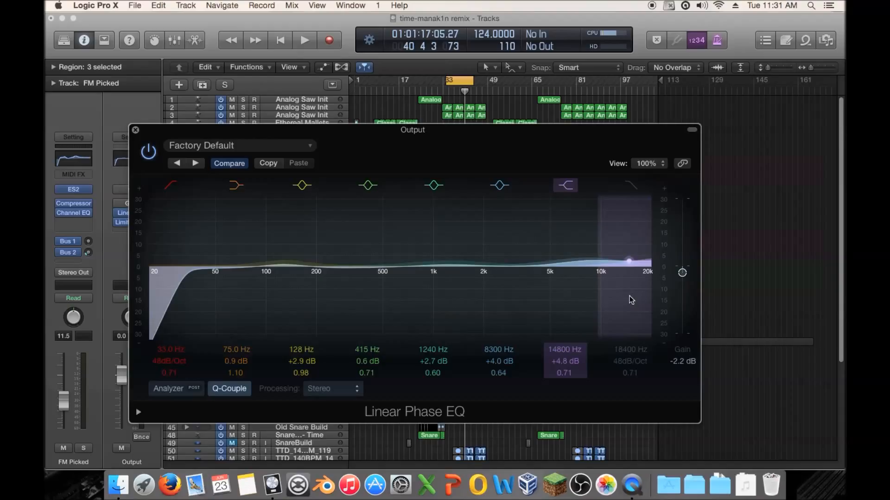
Step: Enable the 18400 Hz high cut and set the high shelf to 14000 Hz and +1.9 dB
left_click(630, 185)
left_click(636, 185)
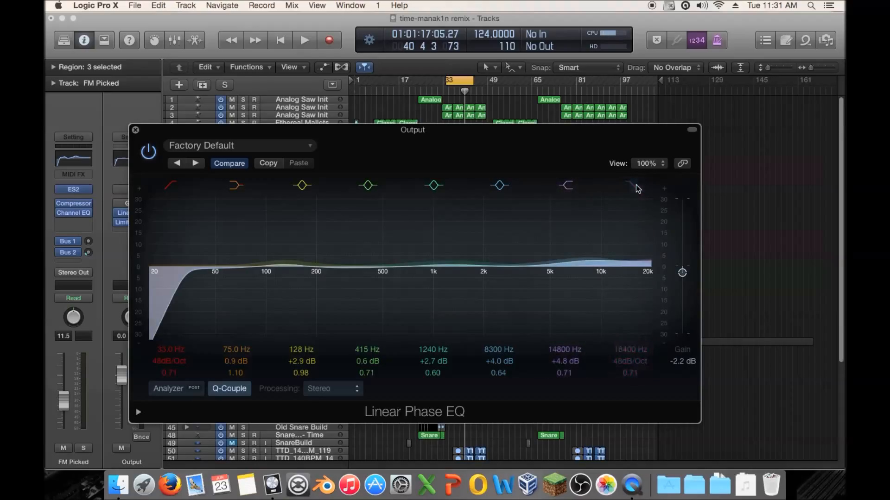
left_click(636, 185)
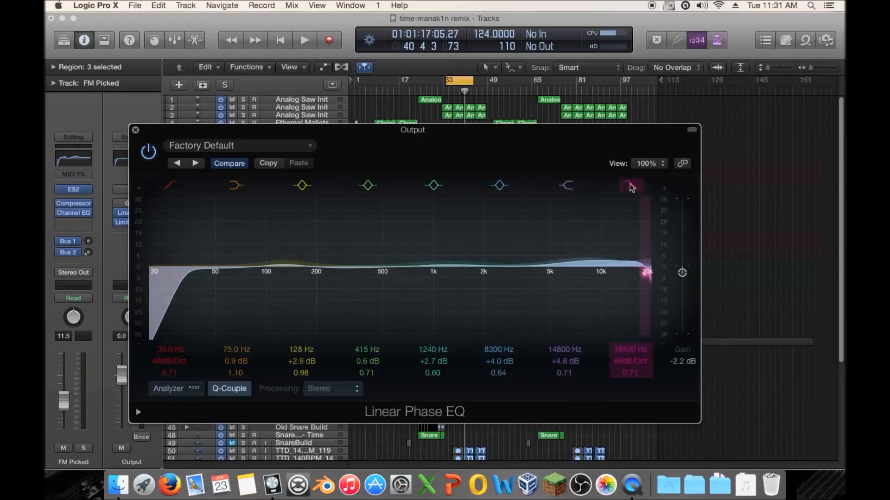
left_click(566, 185)
left_click_drag(624, 272, 621, 282)
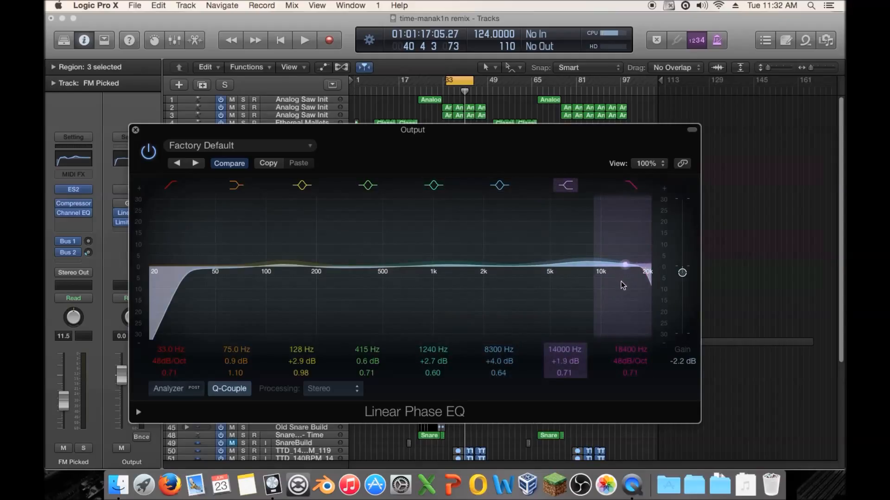
Step: Compare the 14000 Hz high shelf bypassed and enabled, first with playback stopped and again while playing the drop
left_click(566, 186)
left_click(569, 187)
left_click(569, 187)
left_click(568, 187)
left_click(568, 187)
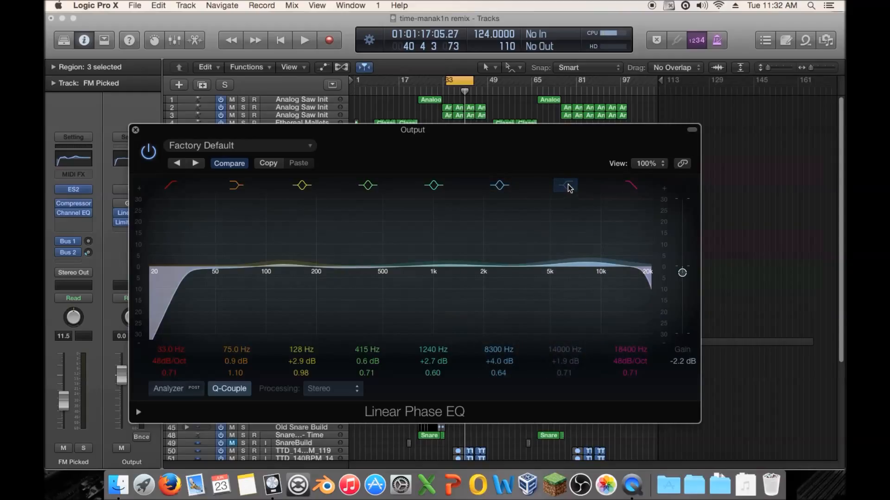
key("space")
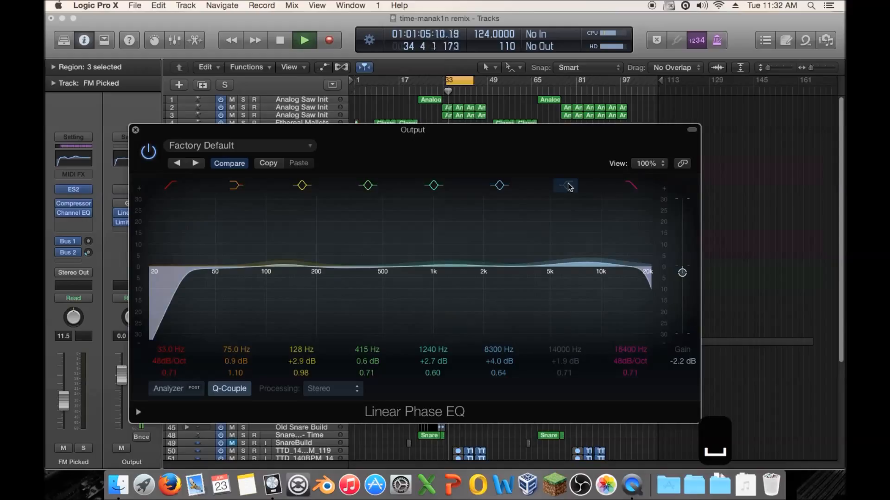
left_click(568, 187)
left_click(569, 187)
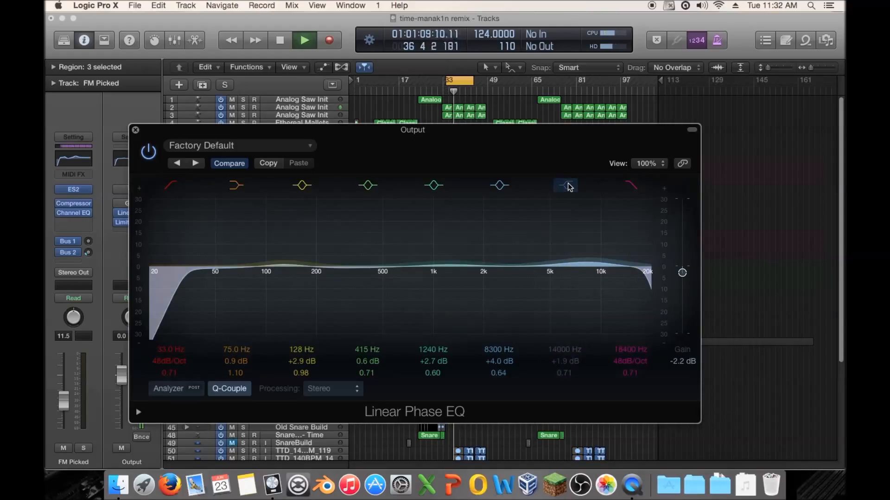
left_click(569, 187)
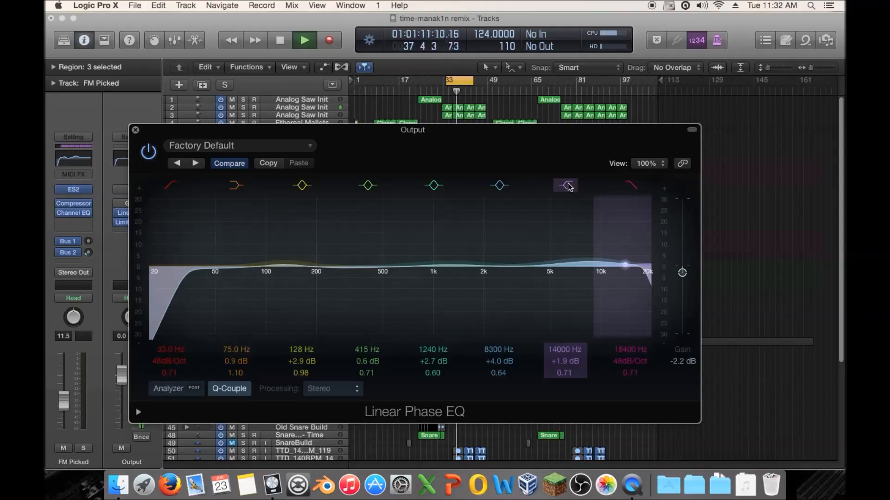
Step: Set the high shelf to 13600 Hz and +1.2 dB during playback, stop, and compare it bypassed and enabled
left_click(570, 188)
left_click_drag(623, 282, 612, 279)
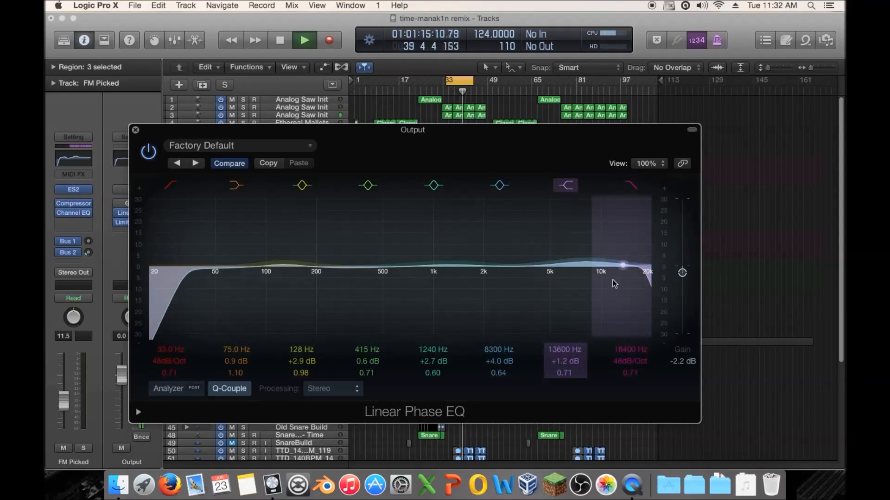
left_click(564, 187)
left_click(564, 187)
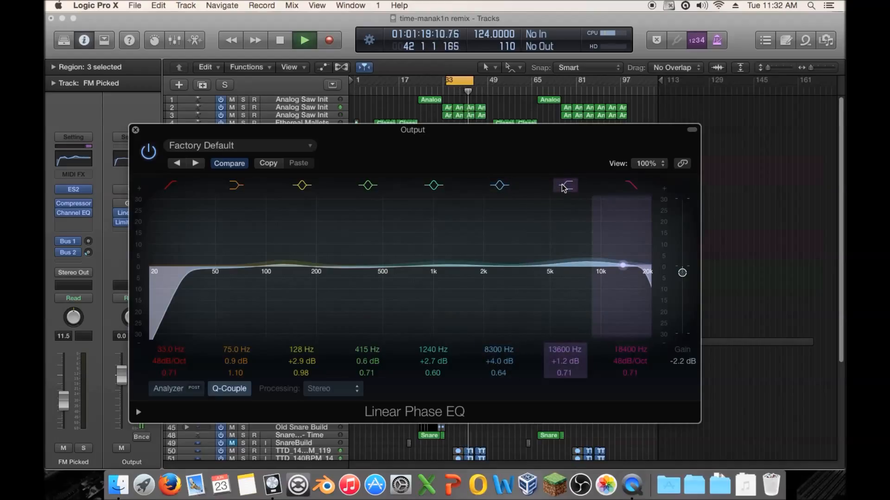
key("space")
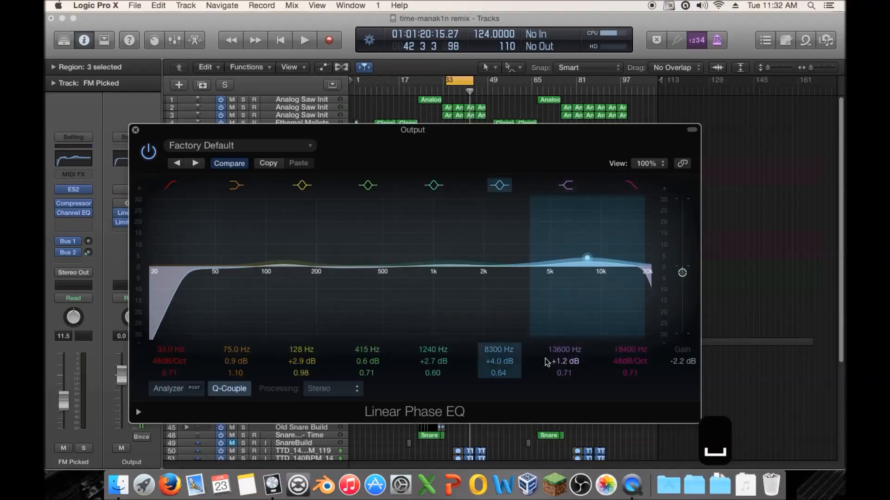
left_click(557, 191)
left_click(558, 191)
left_click(558, 191)
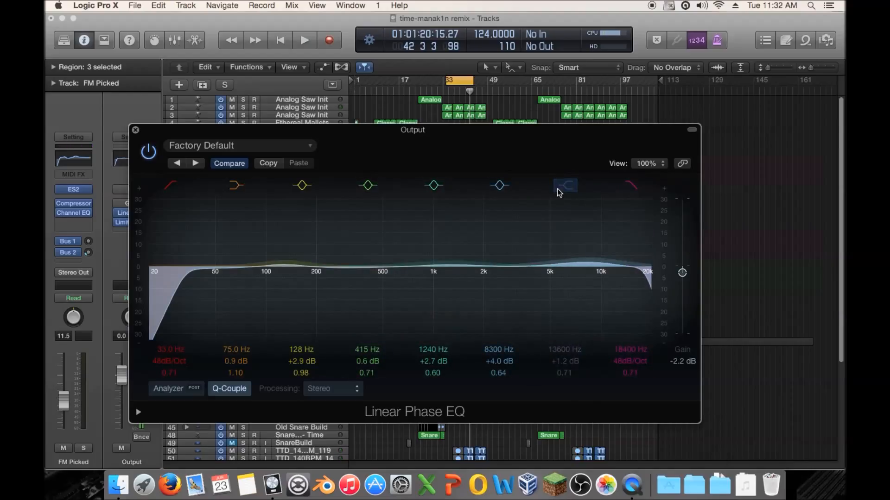
left_click(561, 189)
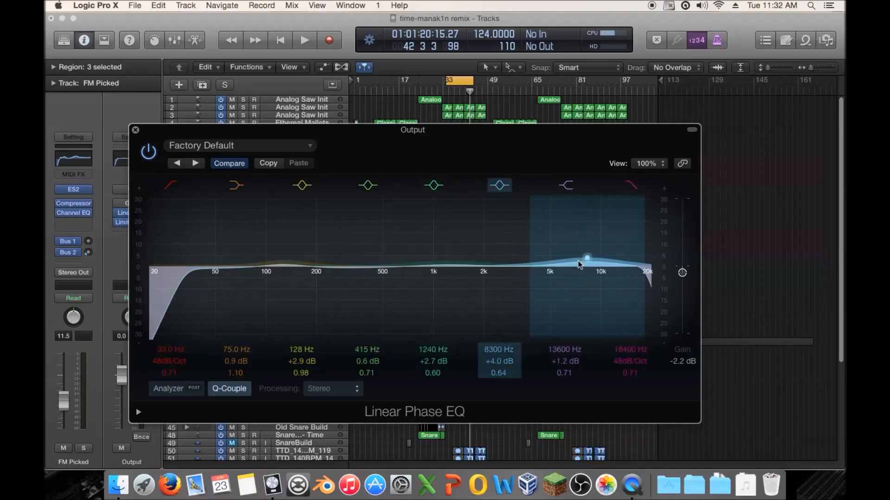
Step: Sweep the 1240 Hz peak band around the midrange during the drop, stop, and settle on 980 Hz, +2.2 dB and Q 0.46
left_click_drag(451, 263, 526, 273)
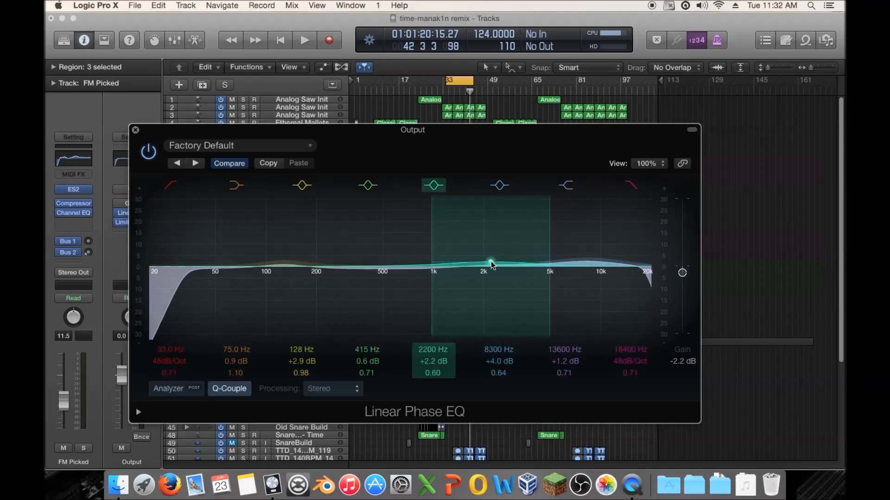
left_click_drag(550, 262, 504, 277)
key("space")
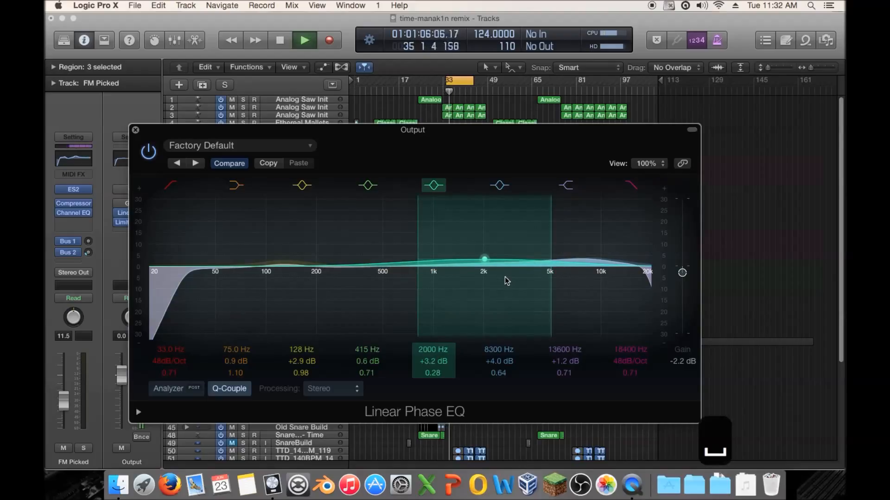
mouse_move(550, 269)
left_mouse_down()
mouse_move(478, 273)
mouse_move(546, 281)
mouse_move(537, 276)
mouse_move(536, 254)
mouse_move(562, 276)
mouse_move(485, 272)
mouse_move(487, 285)
left_mouse_up()
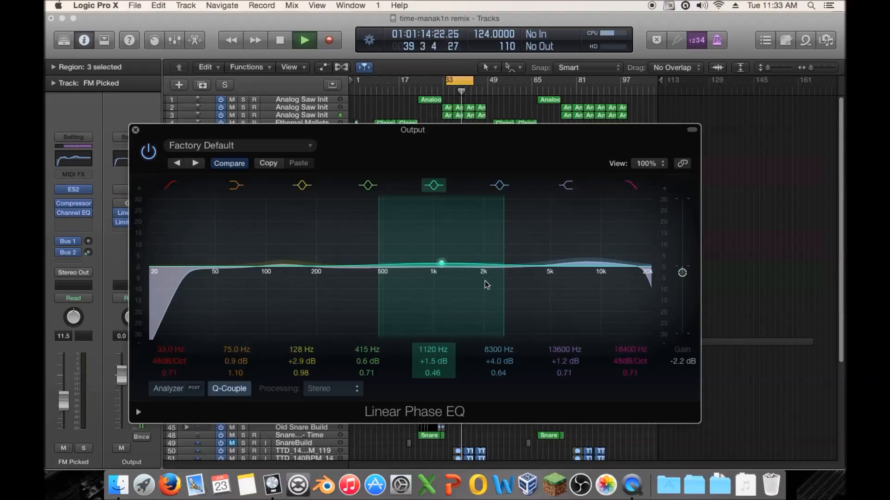
mouse_move(485, 281)
left_mouse_down()
mouse_move(568, 278)
mouse_move(471, 280)
left_mouse_up()
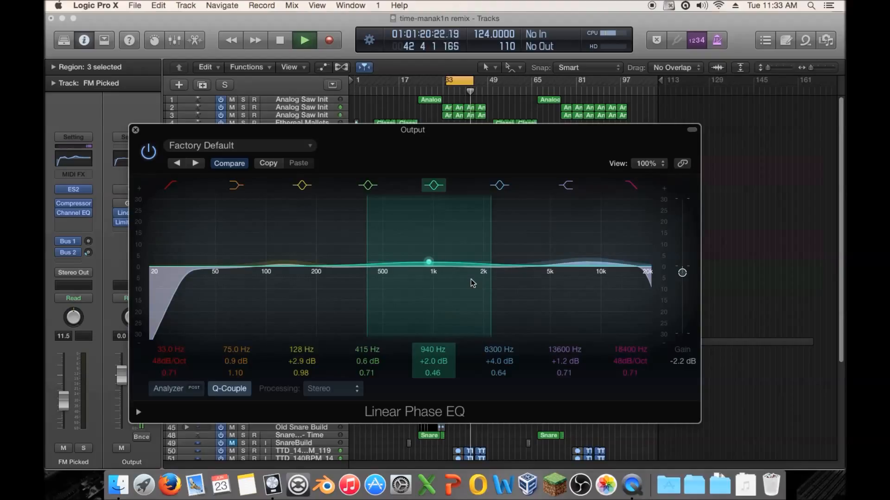
key("space")
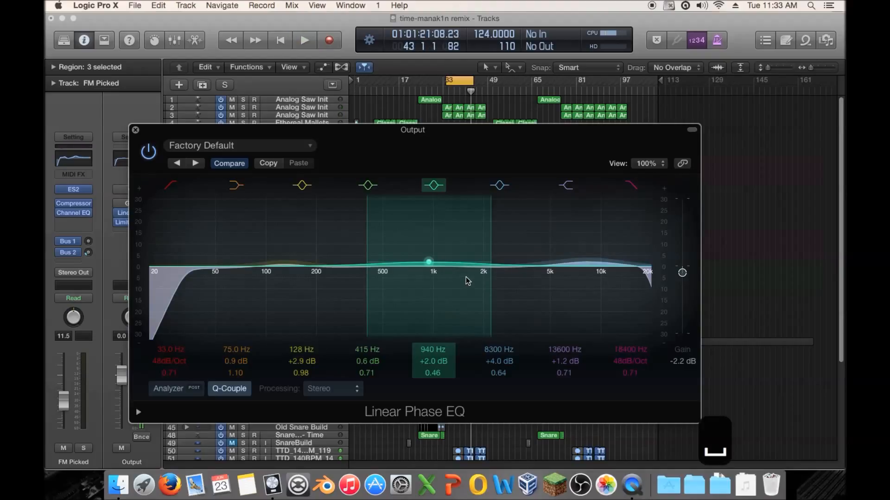
left_click_drag(466, 277, 469, 276)
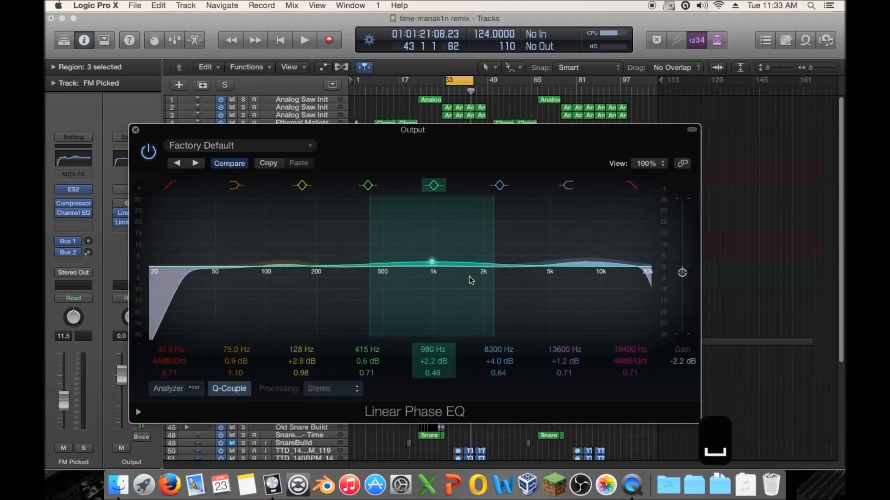
Step: Audition the start of the drop briefly with the adjusted output EQ and close the EQ window
key("space")
key("space")
left_click(147, 152)
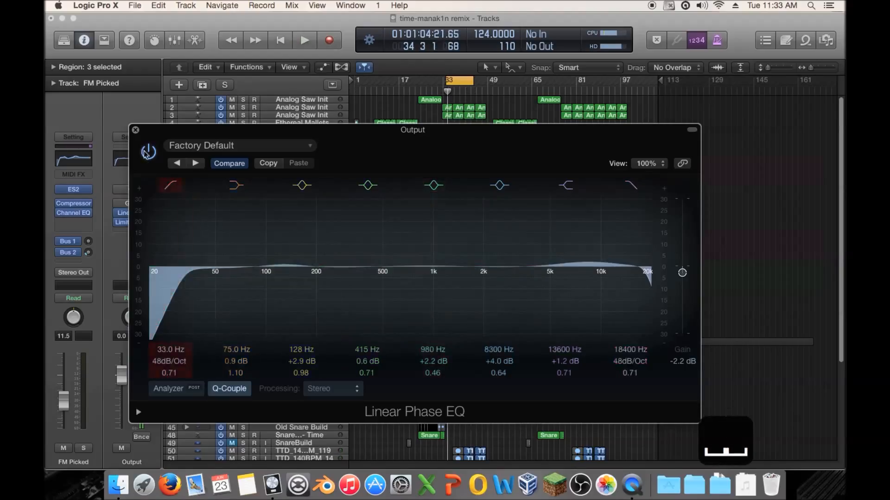
left_click(135, 130)
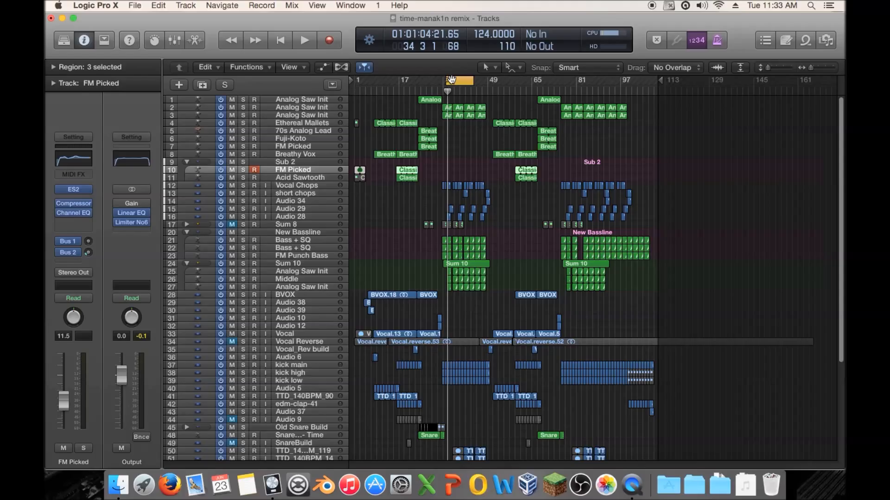
Step: Select the edm-crash-02 track and place the playhead at bar 5
scroll(411, 254, "down", 6)
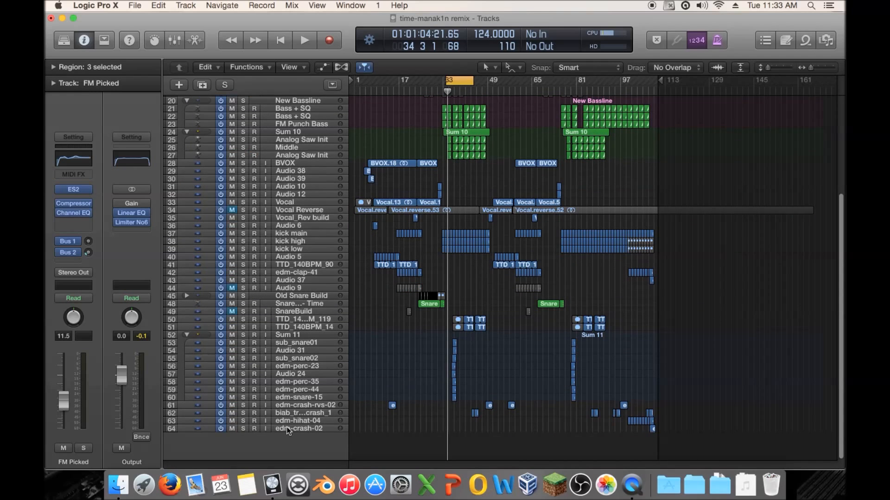
left_click(278, 427)
scroll(324, 407, "up", 6)
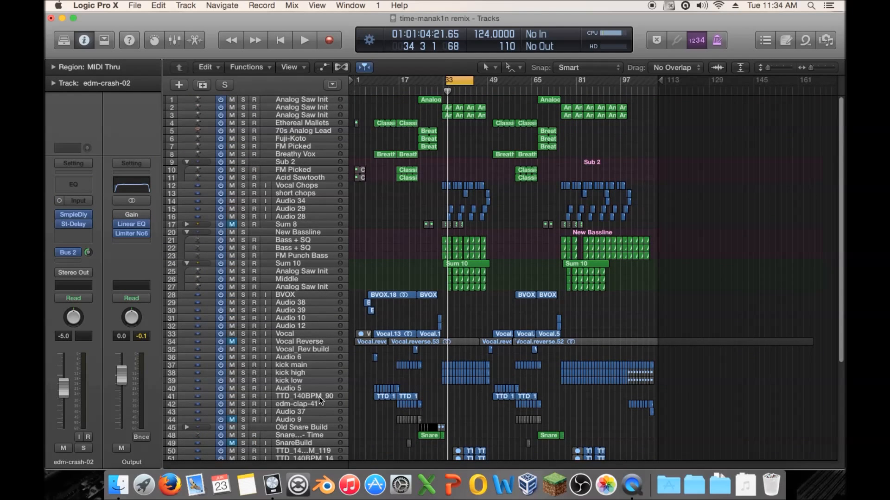
left_click(367, 94)
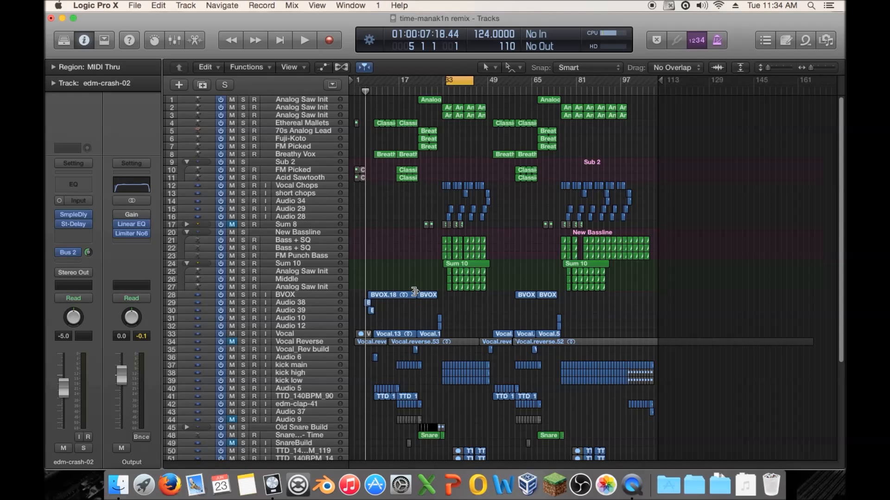
Step: Reopen the master output's Linear Phase EQ, set the 980 Hz peak to +2.4 dB, and close the window
left_click(130, 224)
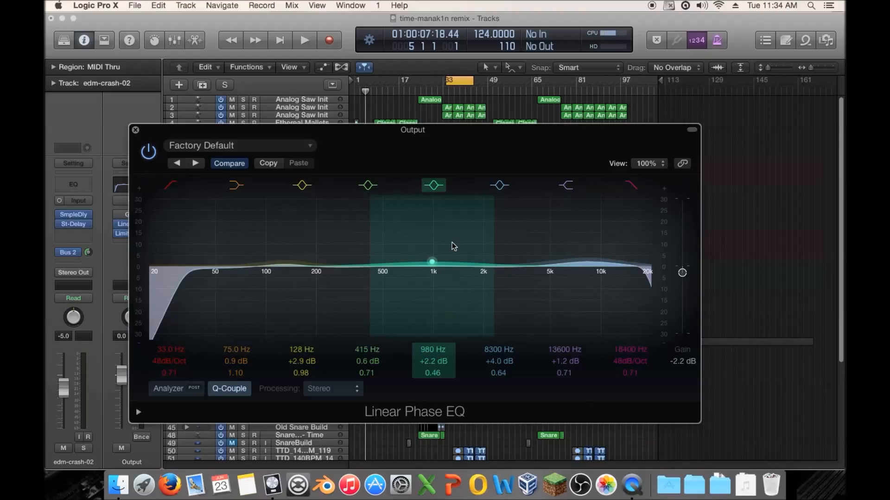
left_click_drag(452, 243, 451, 241)
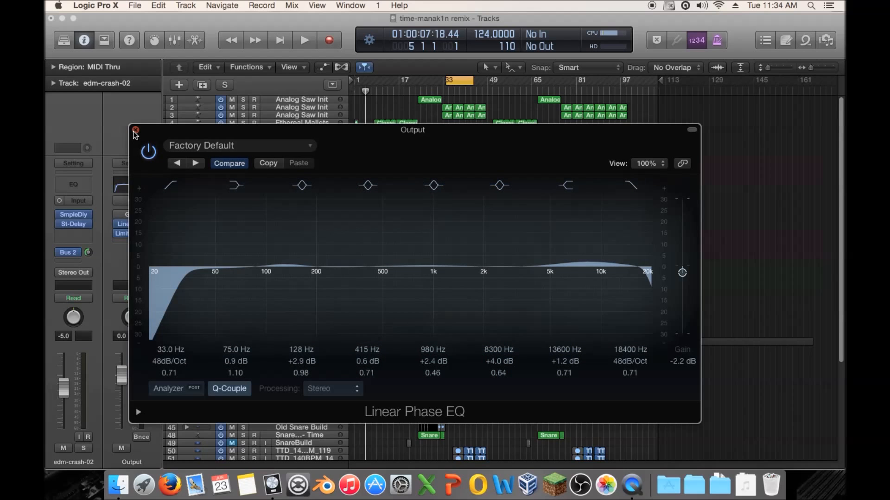
left_click_drag(148, 129, 484, 172)
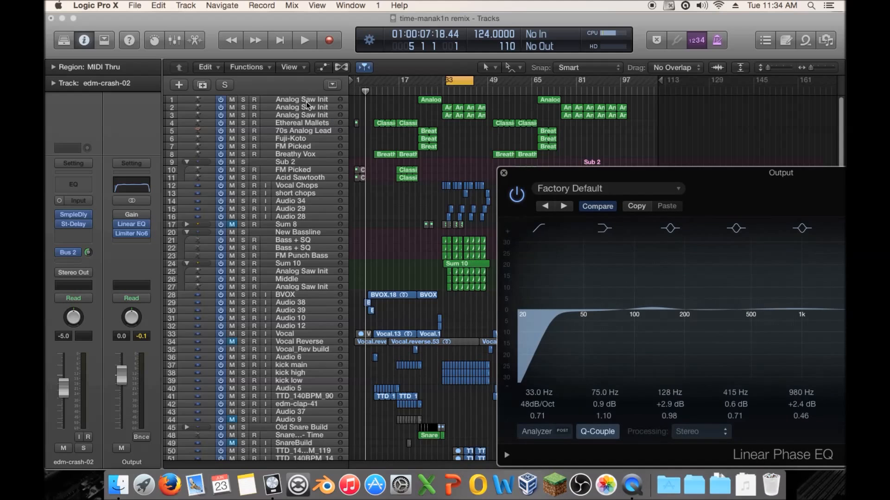
left_click_drag(529, 174, 279, 163)
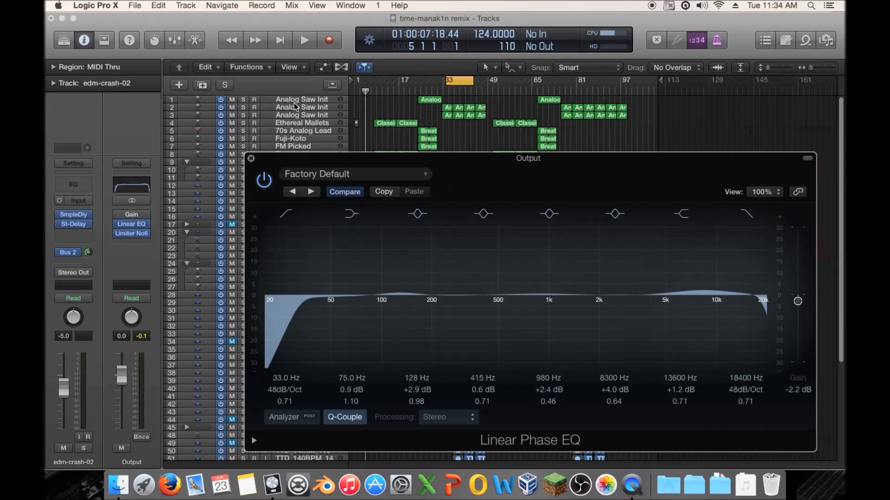
left_click(251, 158)
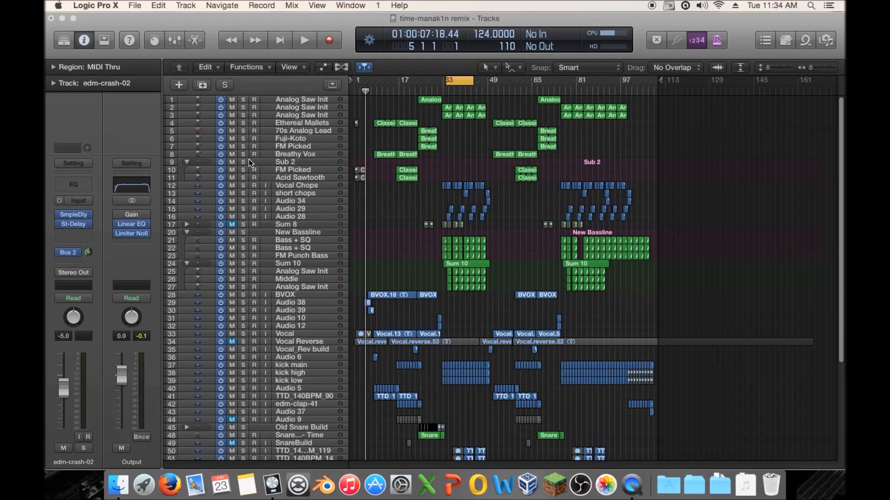
Step: Glance at the Ibiza 2013 folder in Finder, return to Logic Pro X, and place the playhead at bar 16
left_click_drag(810, 67, 820, 69)
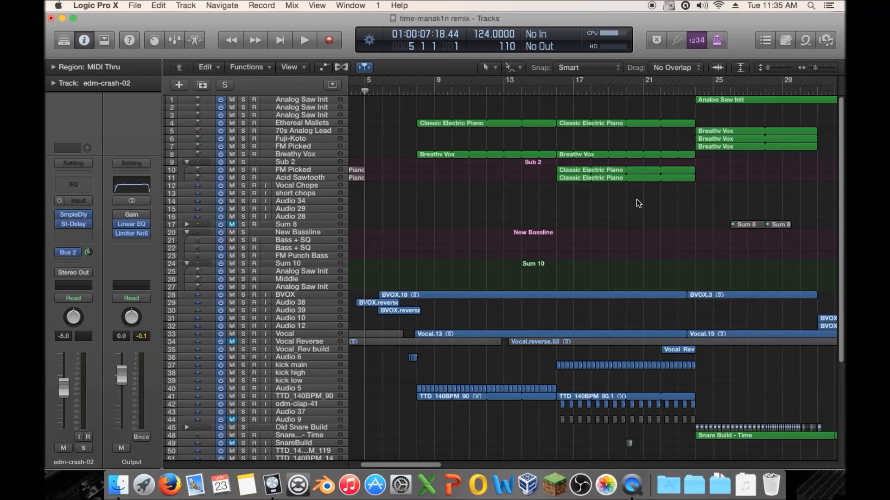
scroll(637, 203, "down", 3)
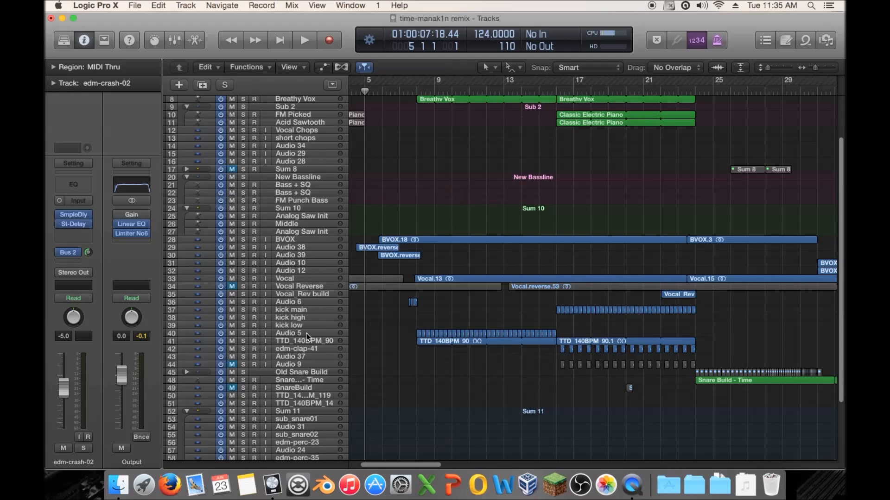
left_click(115, 482)
mouse_move(471, 226)
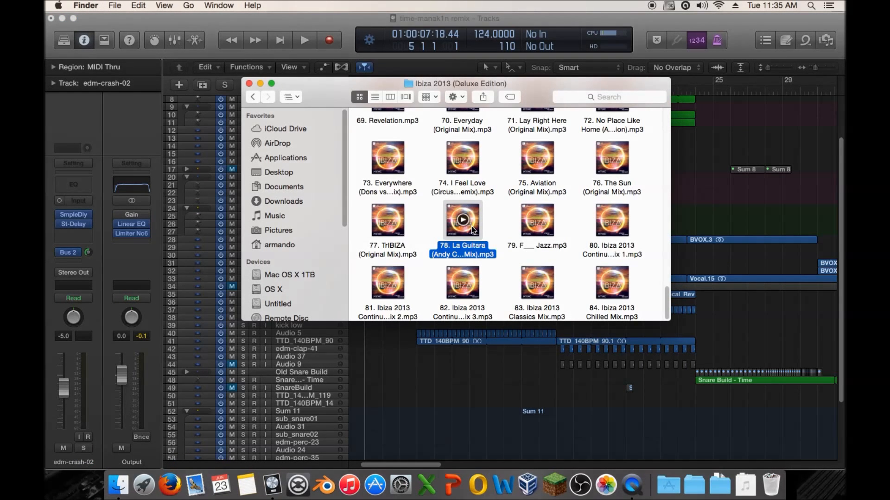
left_click(288, 18)
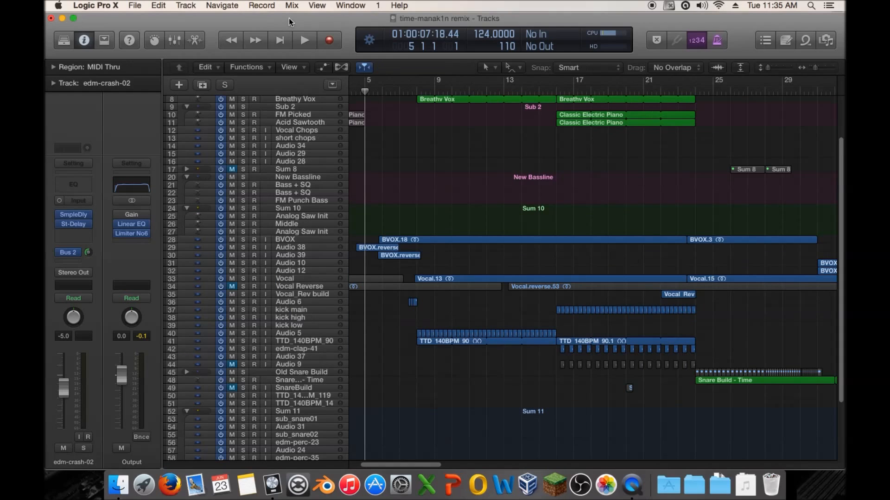
left_click(553, 90)
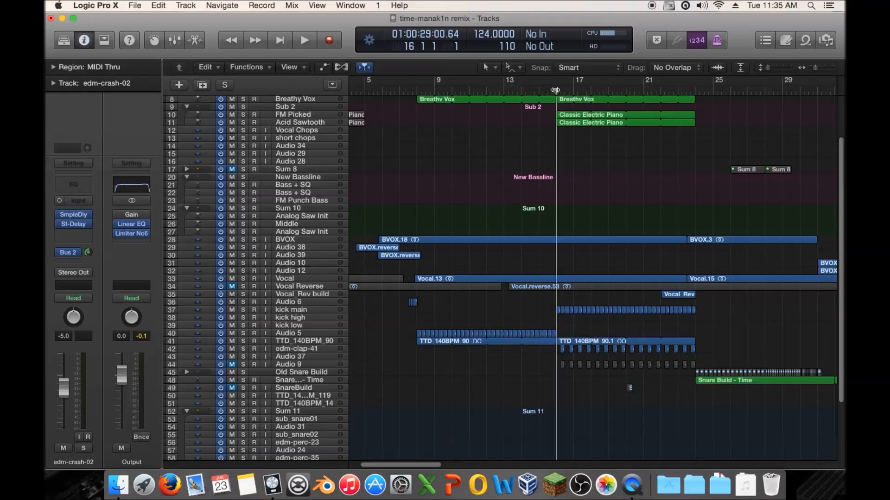
Step: Open the kick main track's Compressor and Channel EQ and arrange the two windows so both bypass switches are reachable
left_click(311, 311)
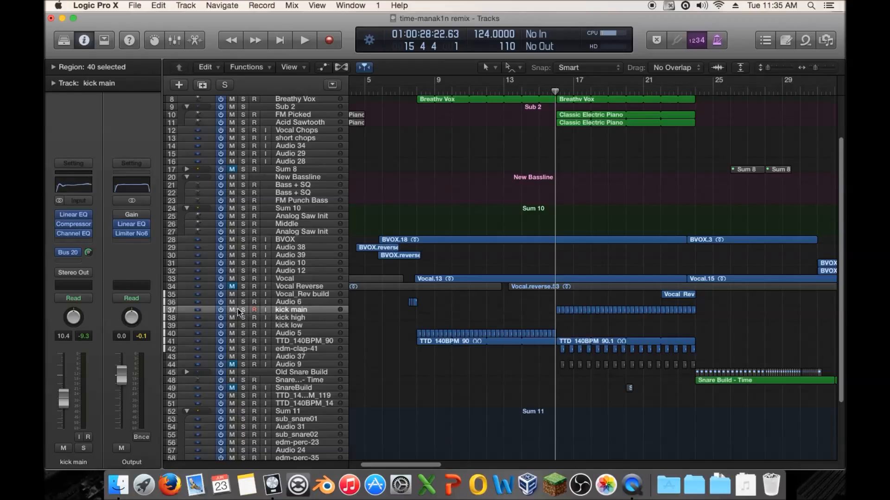
left_click(68, 233)
left_click_drag(146, 47, 331, 48)
left_click(71, 233)
left_click_drag(99, 46, 532, 263)
Step: Audition the drop while bypassing and re-enabling the kick main Compressor
key("space")
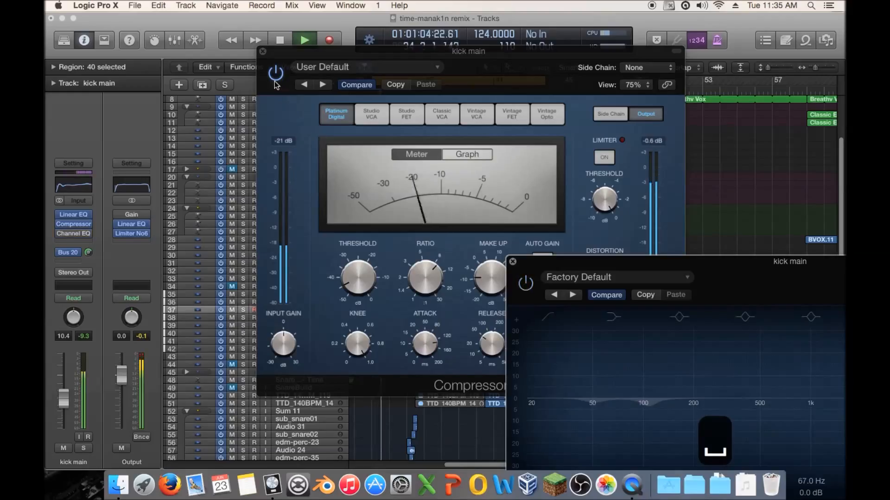
left_click(275, 81)
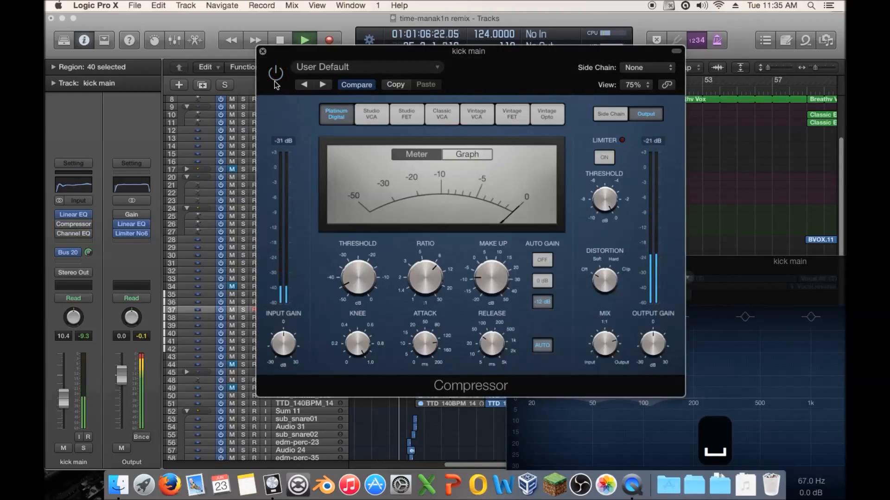
key("space")
left_click(724, 263)
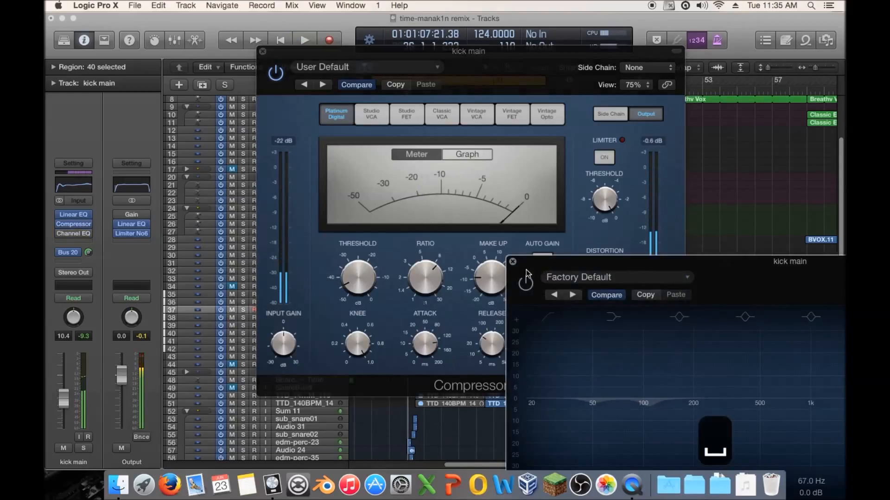
Step: Compare the playing drop with the kick main Channel EQ bypassed and enabled, and close both plug-in windows
key("space")
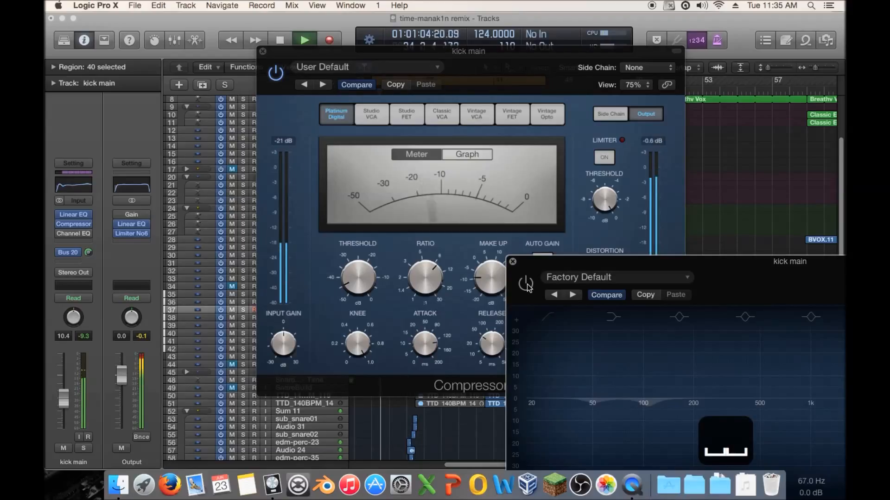
left_click(526, 283)
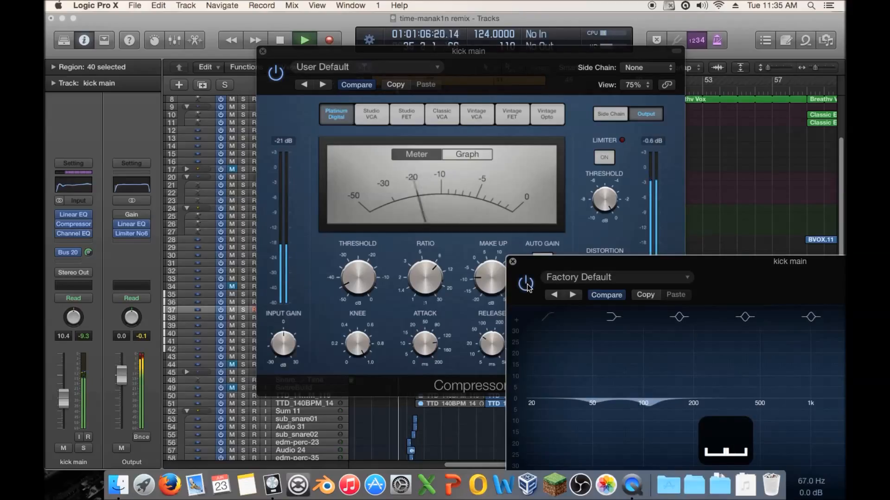
left_click(526, 283)
left_click(525, 284)
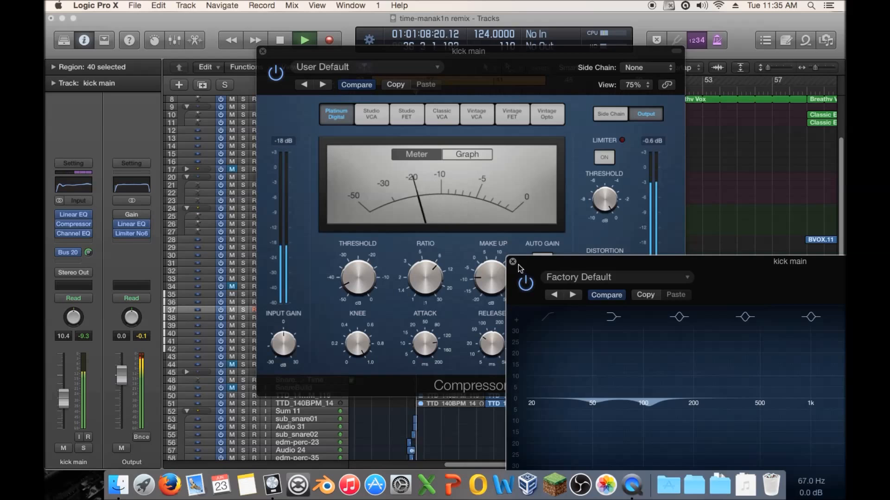
left_click(512, 262)
left_click(263, 51)
key("space")
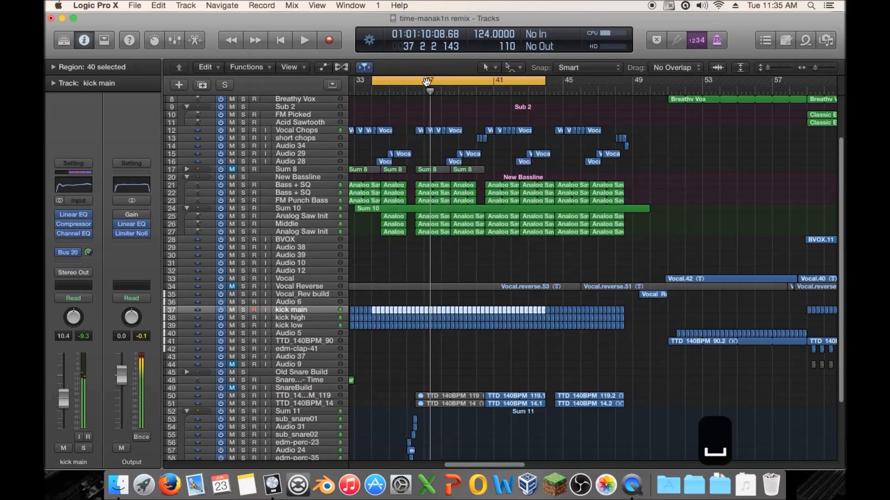
Step: Bring the whole arrangement into view and place the playhead at bar 4
left_click_drag(816, 66, 812, 67)
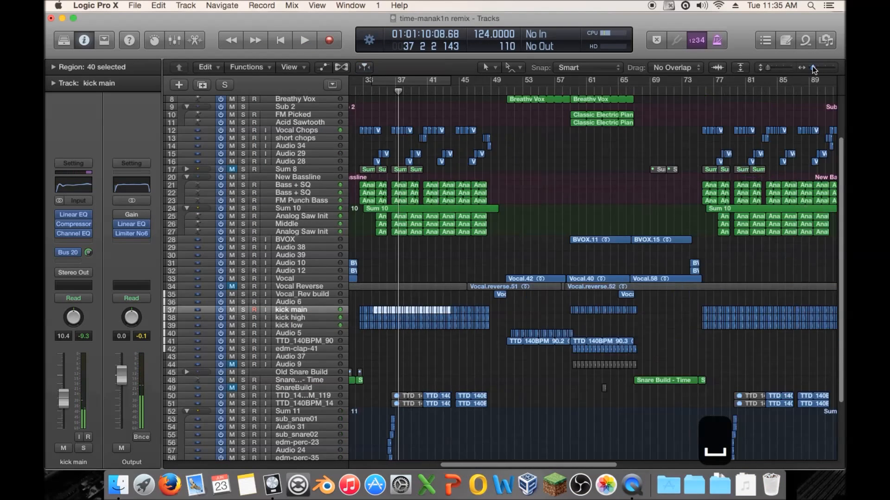
scroll(668, 161, "left", 5)
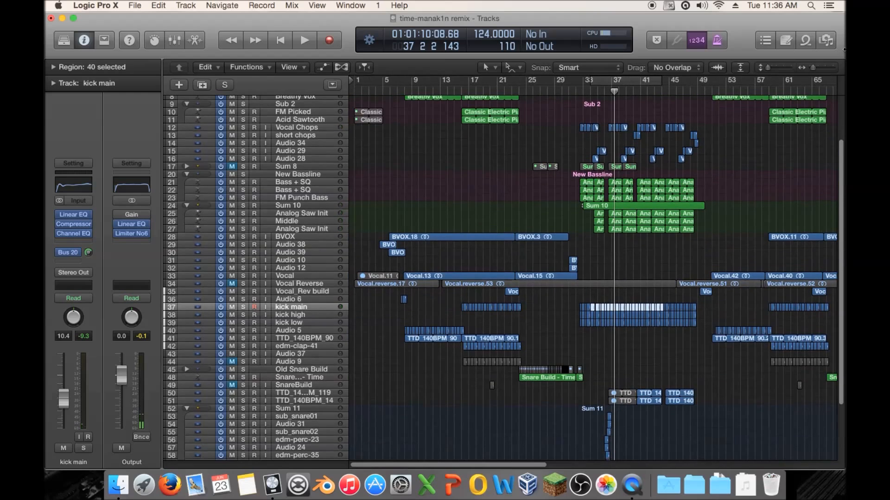
left_click_drag(813, 67, 810, 66)
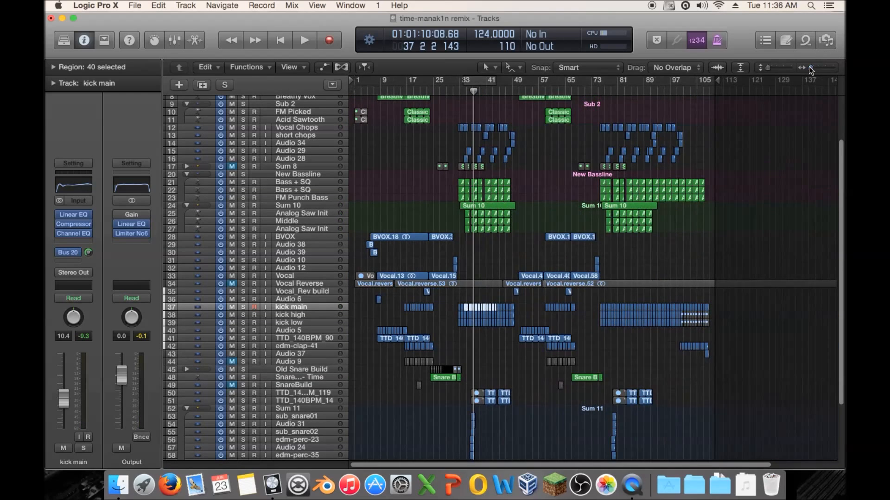
scroll(588, 209, "up", 4)
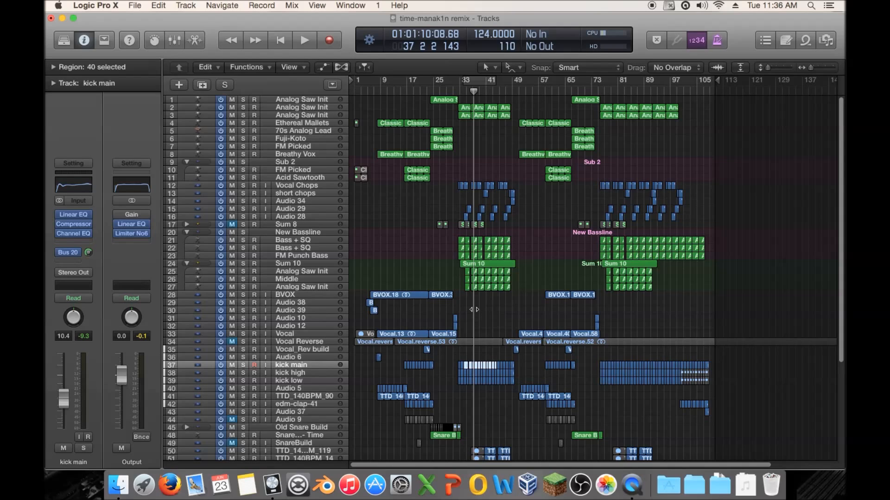
left_click_drag(473, 309, 364, 318)
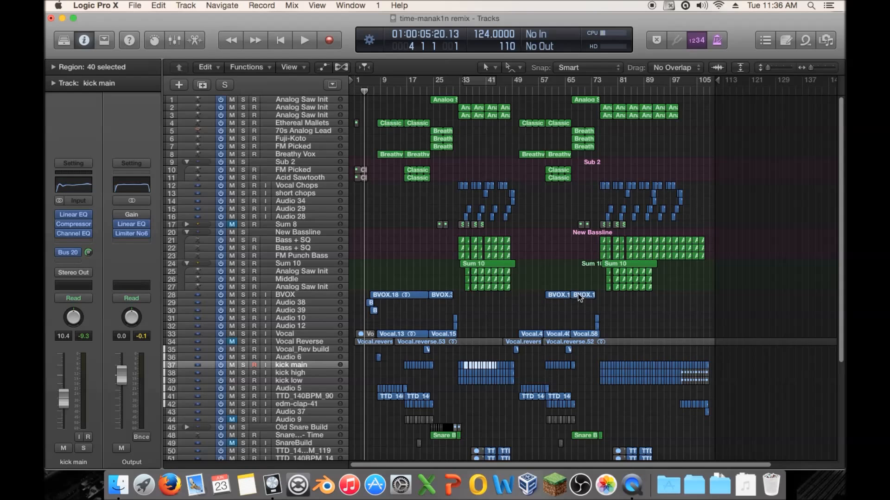
Step: Collapse the Sum 11, Sum 10, New Bassline and Sub 2 track stacks
scroll(609, 295, "down", 1)
scroll(608, 292, "down", 10)
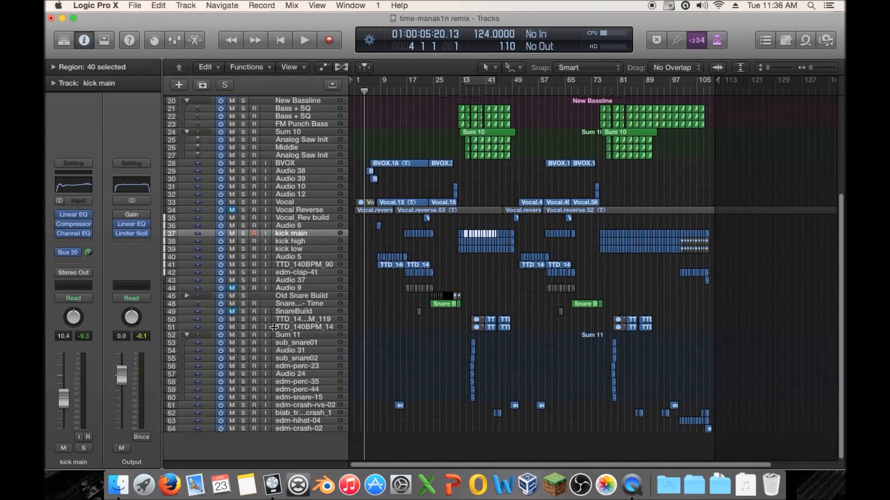
left_click(187, 334)
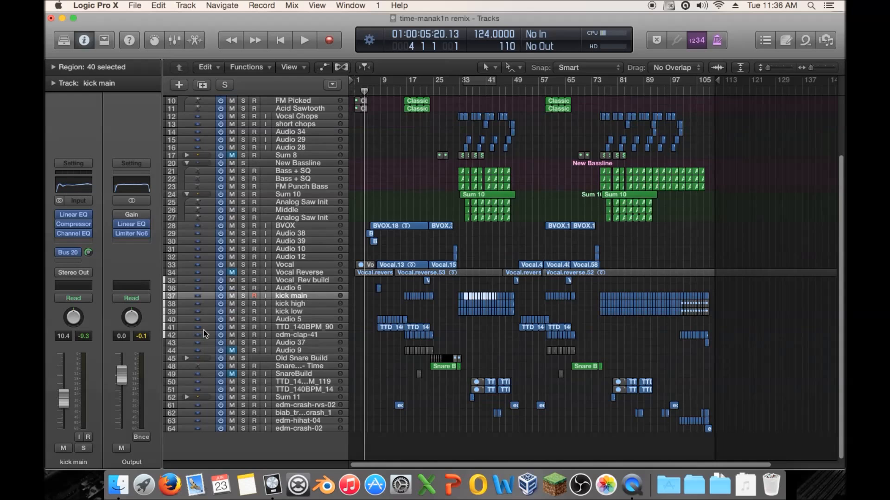
scroll(204, 330, "up", 2)
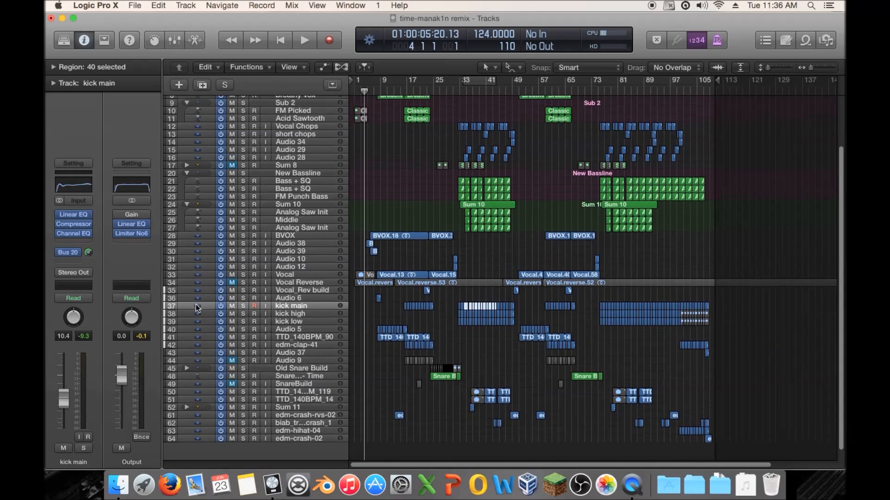
left_click(186, 204)
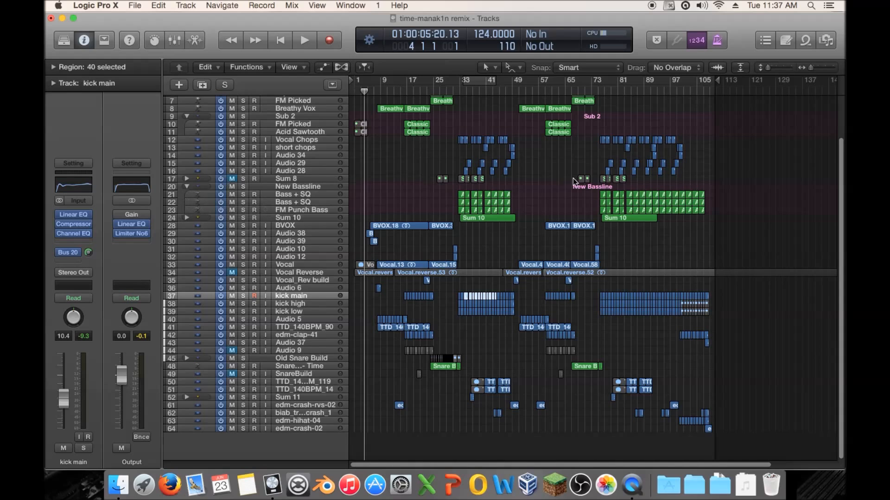
left_click(186, 186)
scroll(447, 185, "up", 2)
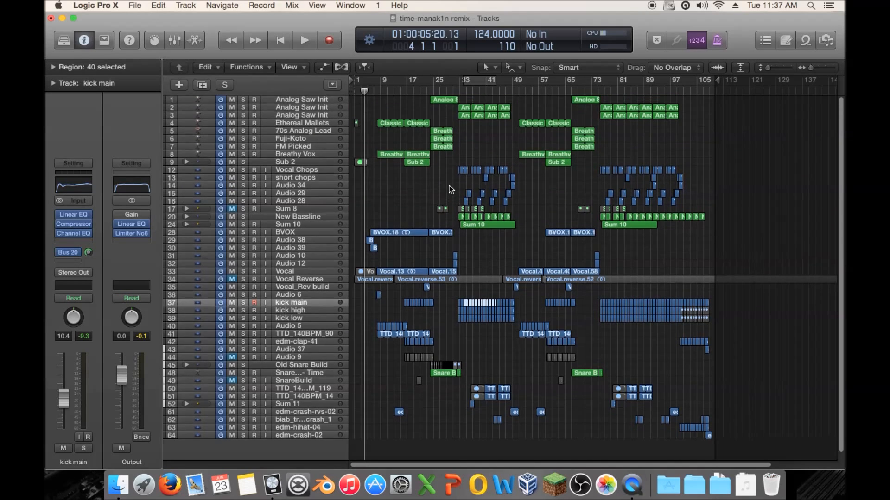
Step: Audition the first verse section starting from bar 8
left_click(377, 91)
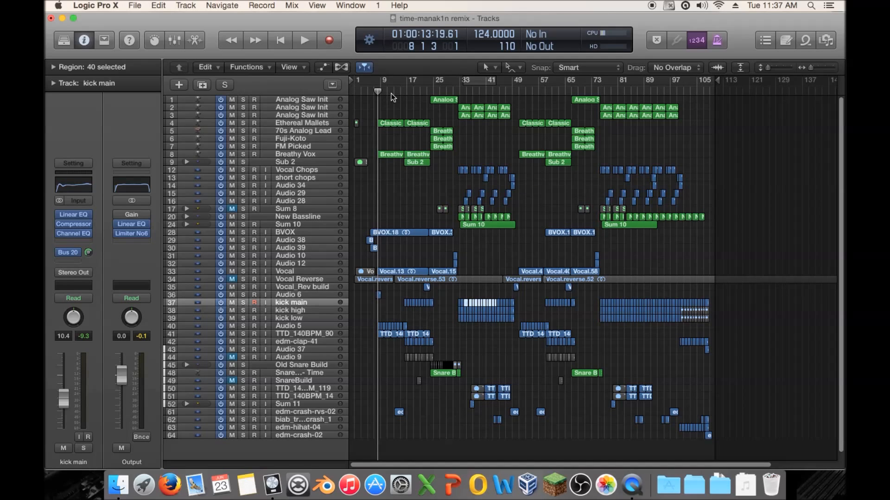
key("space")
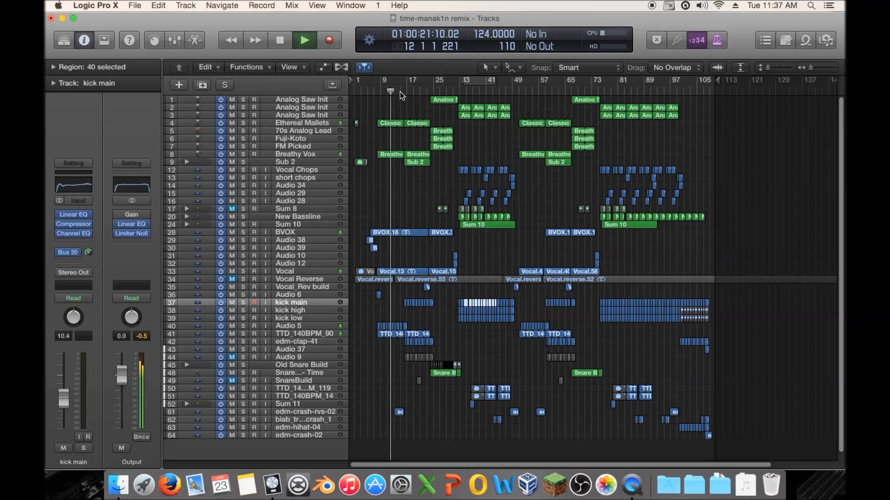
key("space")
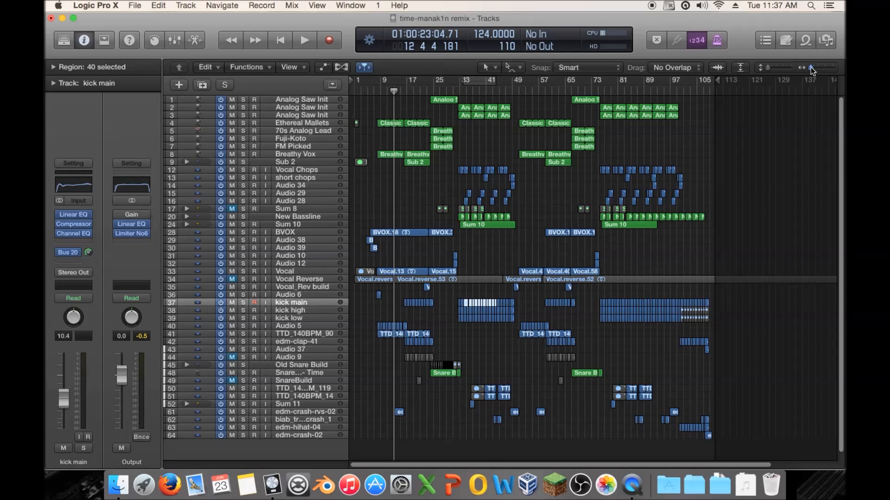
Step: Examine the first drop up close, clear the kick region selection, and return to the full arrangement overview
left_click_drag(810, 67, 817, 67)
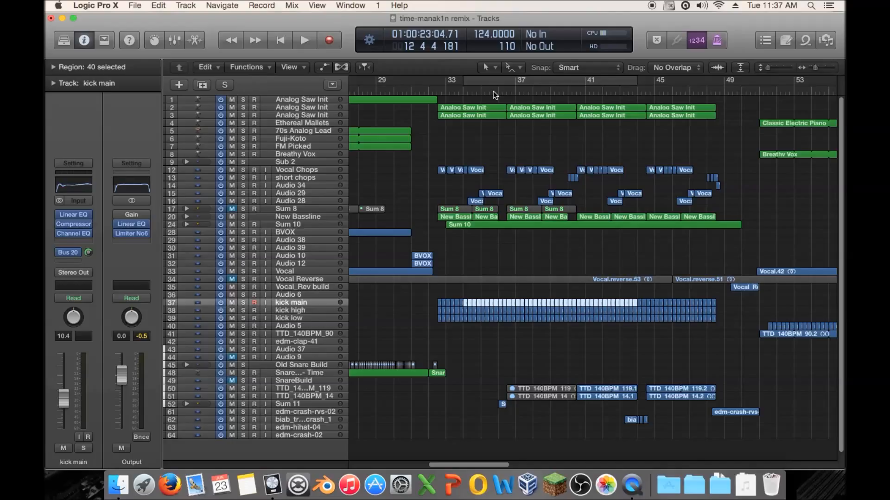
left_click(491, 139)
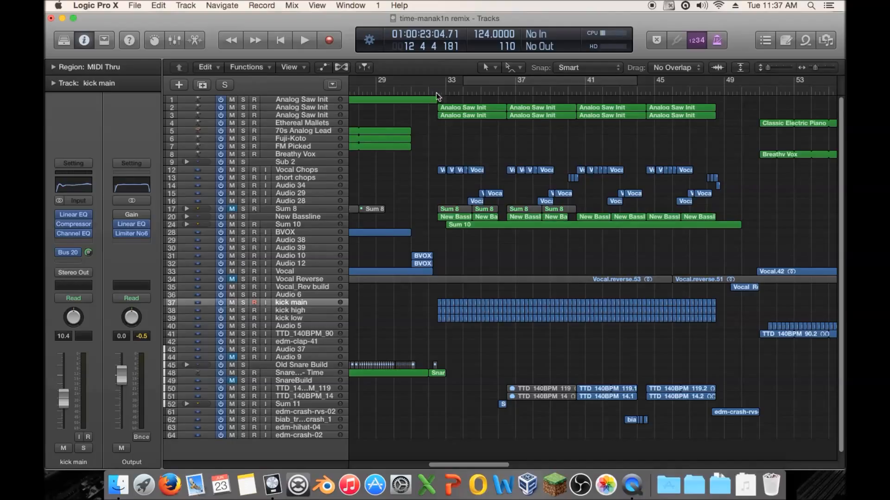
left_click_drag(814, 69, 810, 69)
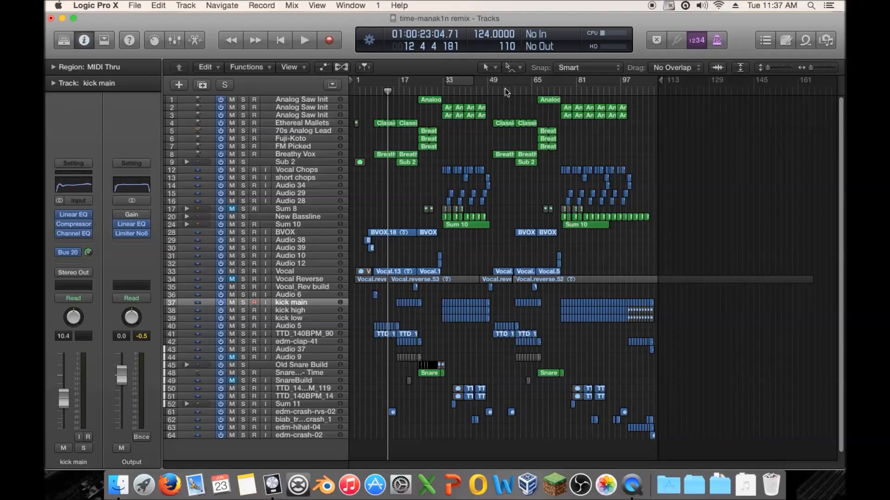
Step: Place the playhead at bar 54, highlight all regions on the Vocal track, and clear the selection
mouse_move(490, 91)
left_mouse_down()
mouse_move(538, 92)
mouse_move(492, 92)
mouse_move(501, 91)
left_mouse_up()
left_click_drag(623, 268, 362, 273)
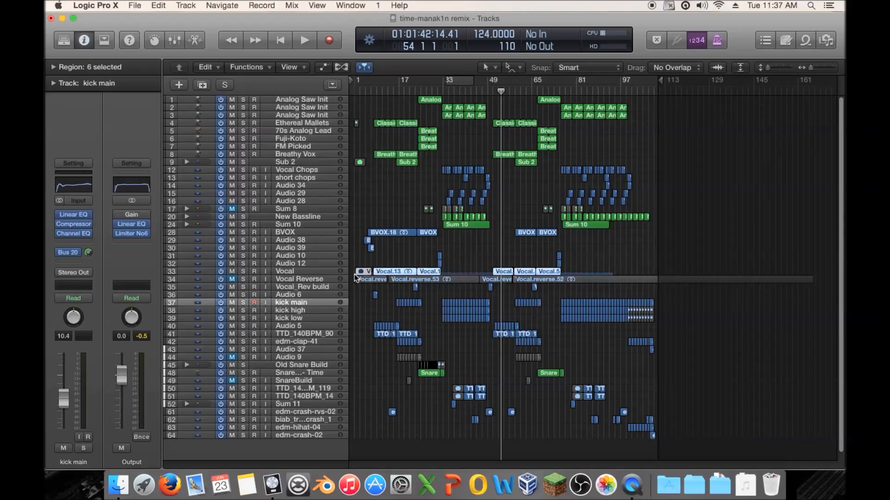
left_click(612, 245)
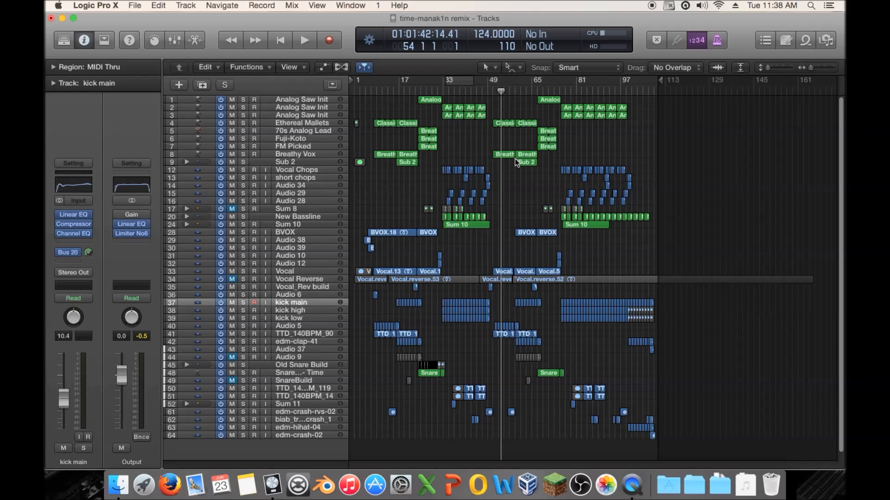
Step: Inspect the master output's Limiter No6 settings and its place among the Audio Units plug-ins, and close its window
left_click(131, 233)
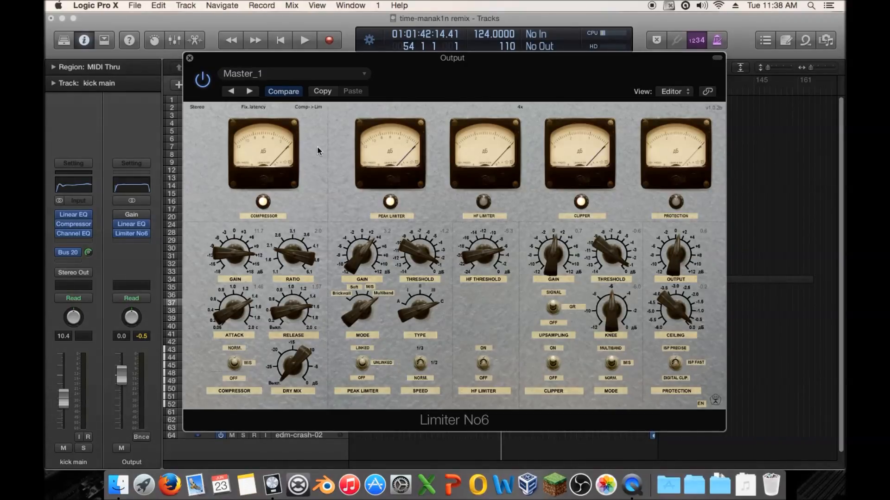
left_click(147, 234)
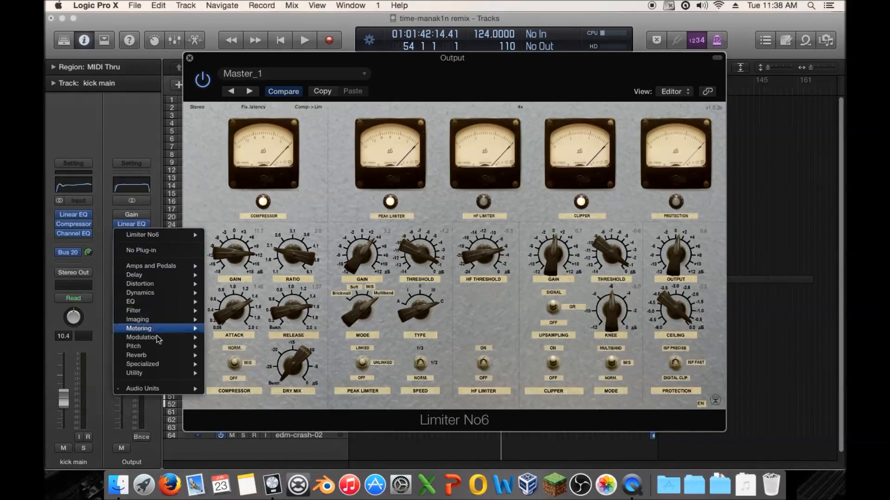
mouse_move(157, 388)
mouse_move(260, 416)
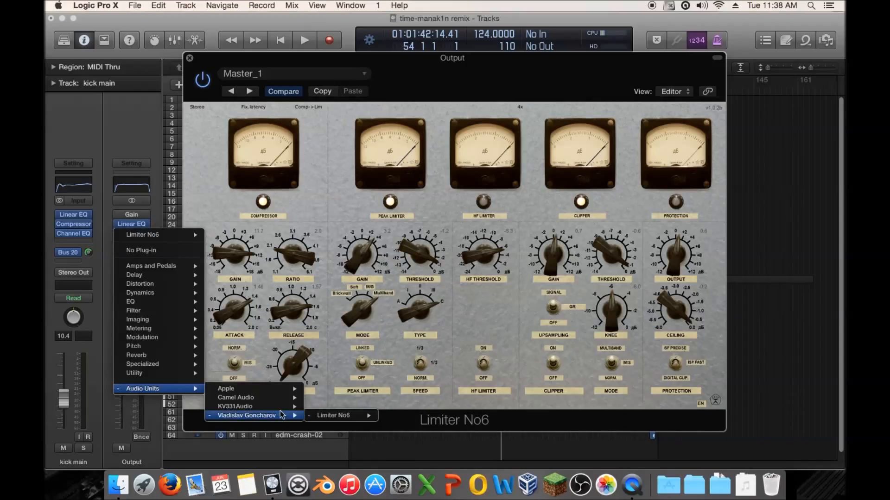
left_click(208, 63)
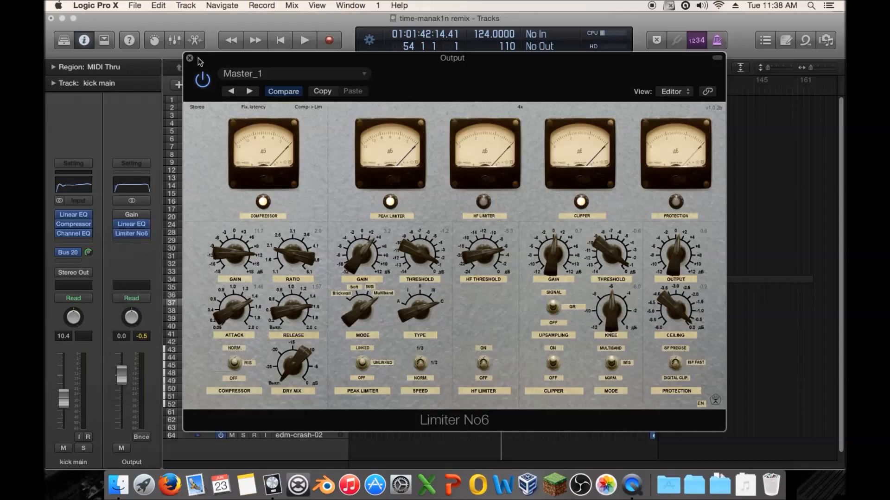
left_click(190, 59)
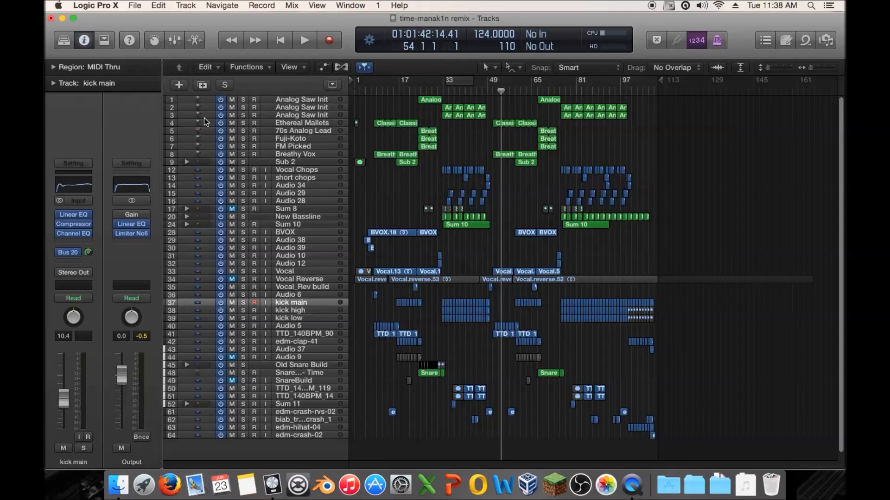
Step: Review the plug-in chains track by track from short chops down to the kick tracks
left_click(299, 179)
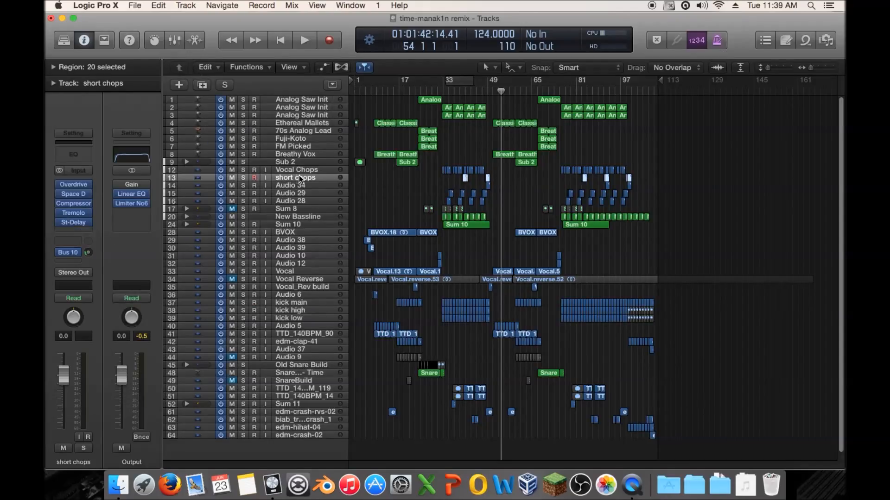
key("Down")
key("Down")
key("Down")
key("Down")
key("Down")
key("Down")
key("Down")
key("Down")
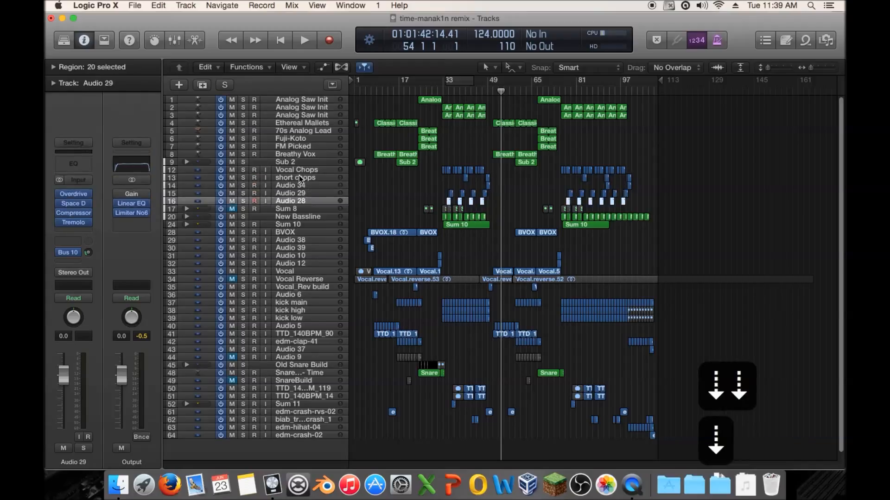
key("Down")
key("Down")
key("Down")
key("Down")
key("Down")
key("Down")
key("Down")
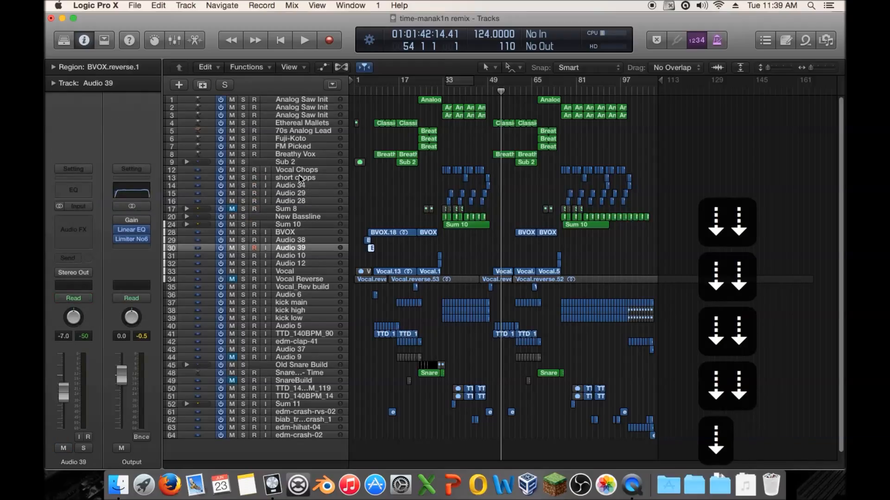
key("Down")
key("Down")
key("Down")
key("Down")
key("Down")
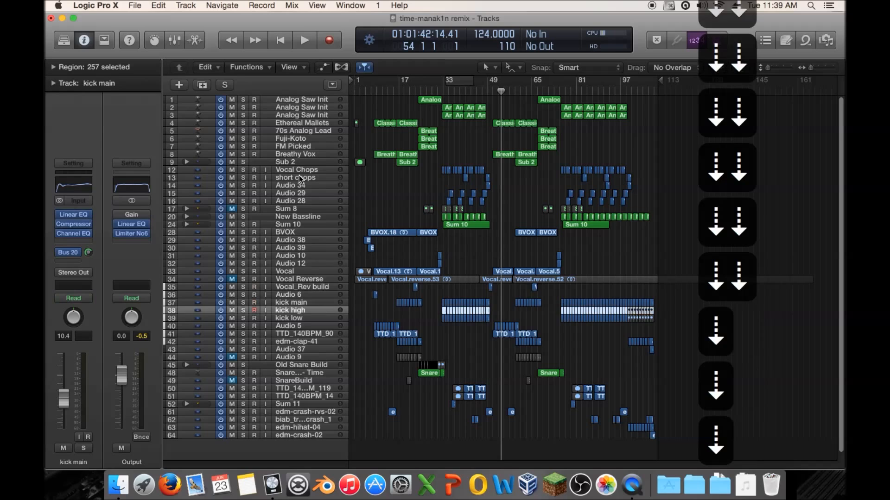
key("Up")
key("Up")
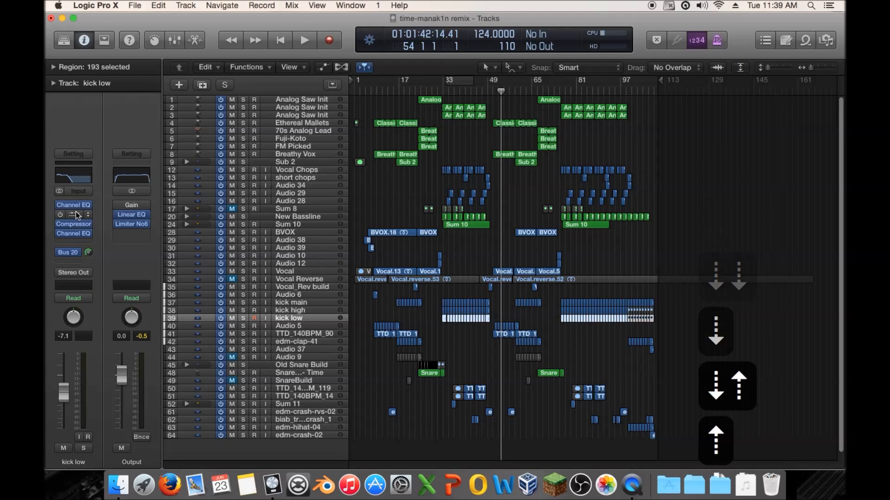
Step: Review the channel strips of the percussion tracks below kick low, down to Audio 9
key("Down")
key("Down")
key("Down")
key("Down")
key("Down")
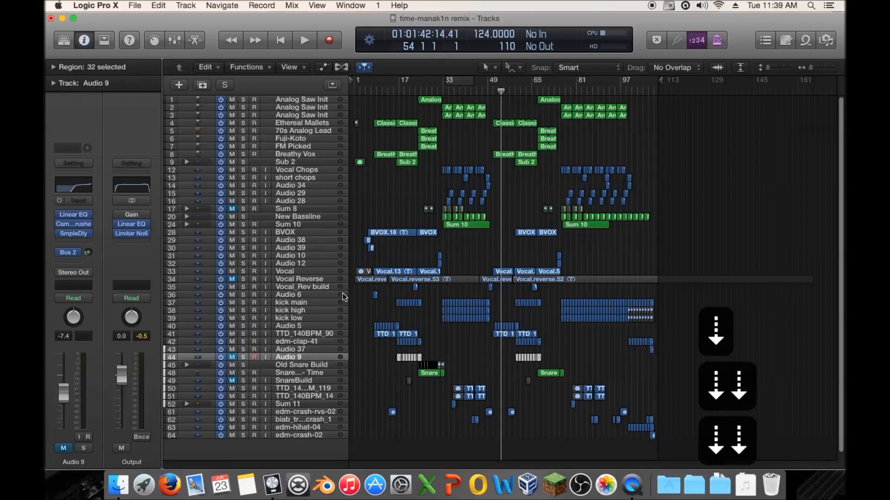
key("Up")
key("Up")
key("Down")
key("Down")
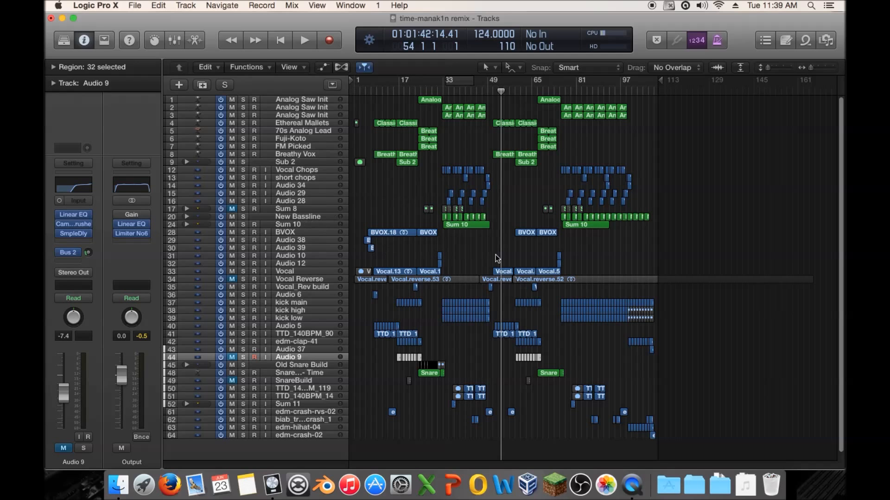
Step: Enlarge the arrangement view, inspect the tracks inside the New Bassline stack, and collapse the stack again
left_click(813, 69)
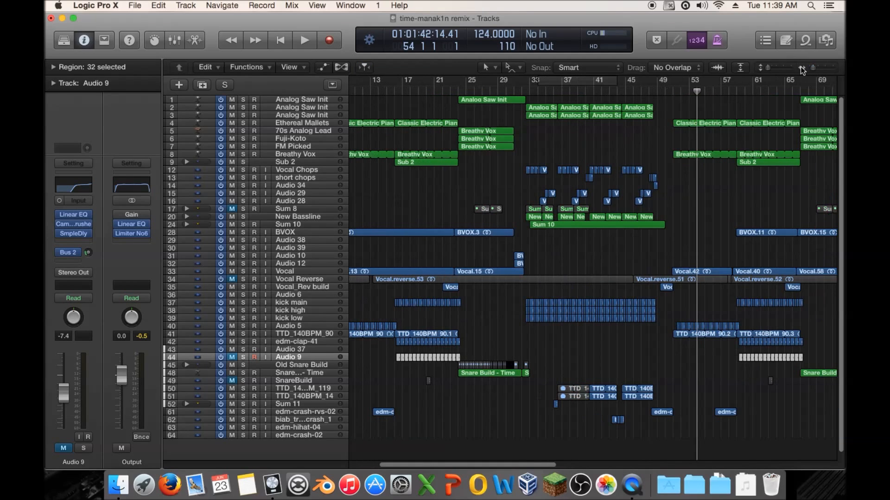
left_click(771, 65)
scroll(644, 136, "up", 15)
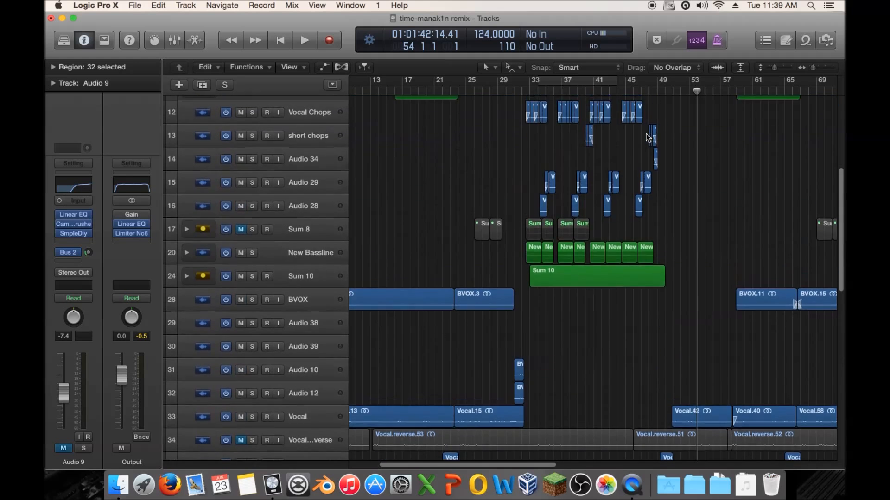
scroll(649, 133, "down", 3)
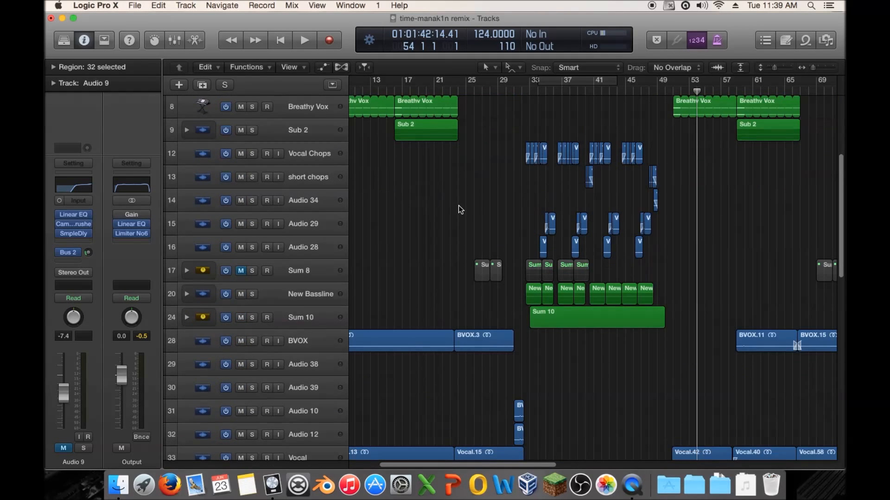
left_click(306, 296)
left_click(186, 294)
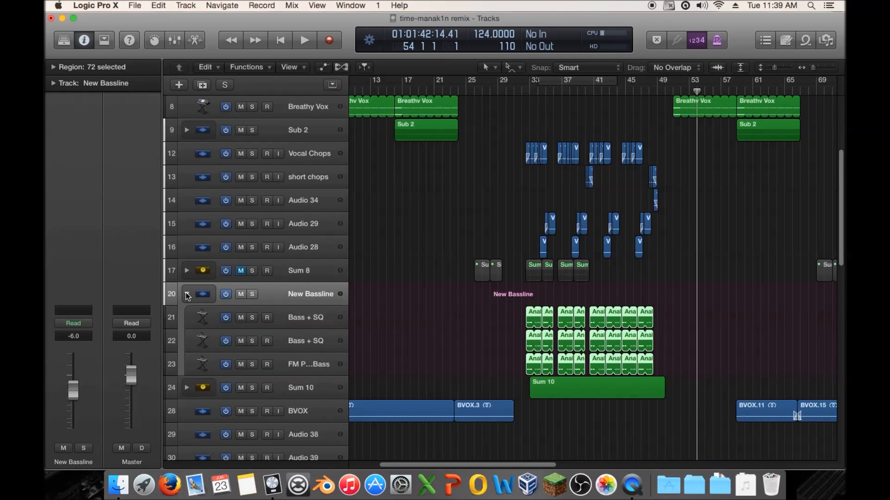
left_click(188, 295)
Step: Inspect the EXS24 sampler settings on the Snare Build - Time track and close the plug-in window
scroll(463, 289, "down", 15)
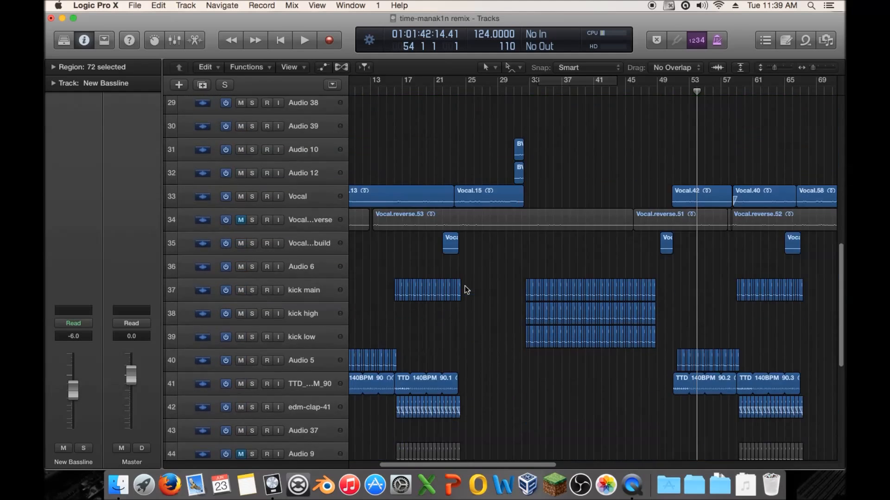
scroll(466, 290, "down", 3)
left_click(310, 233)
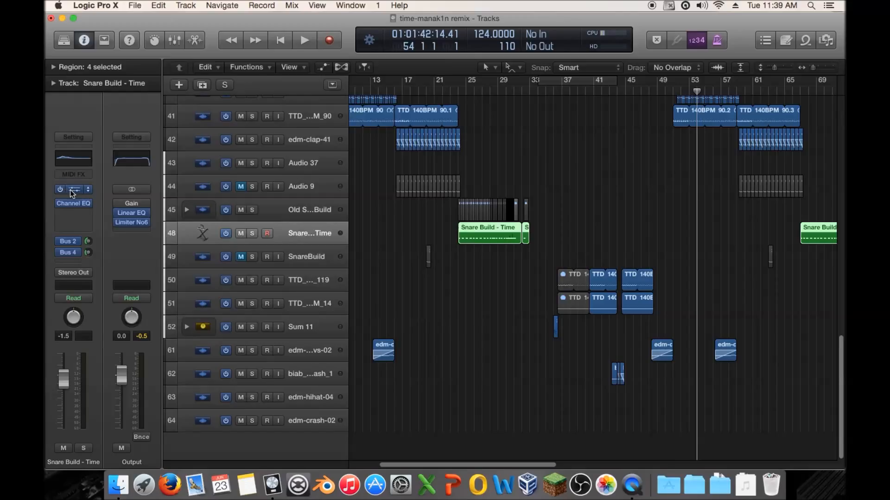
left_click(87, 190)
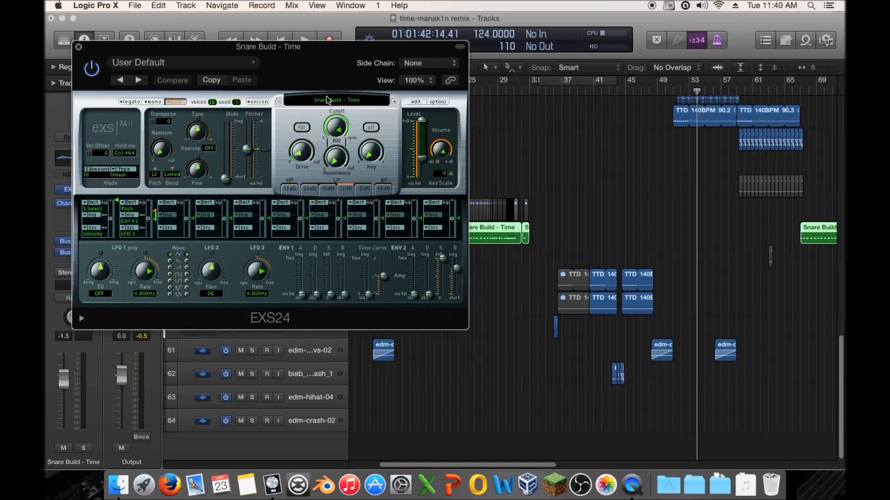
left_click(78, 46)
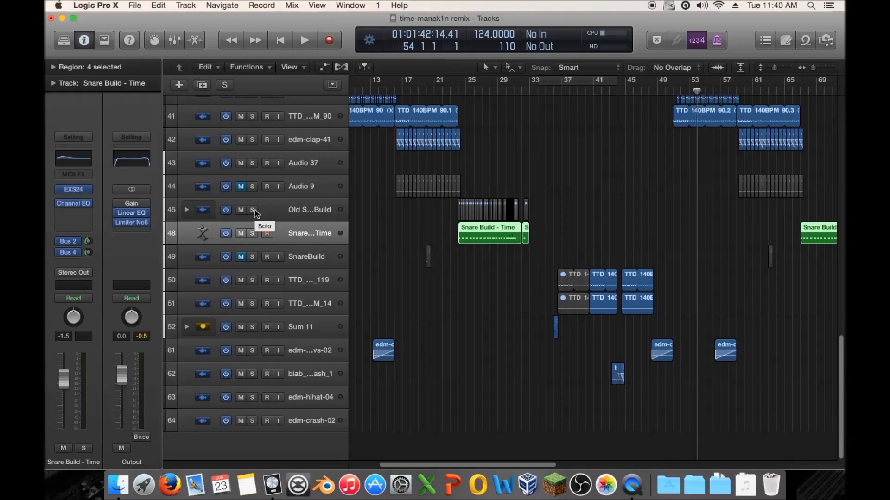
Step: Compare the channel strips of edm-snare-11 and Audio 11 in the Old Snare Build stack with Snare Build - Time, and collapse the stack
key("Up")
left_click(306, 227)
left_click(302, 216)
left_click(187, 210)
left_click(315, 239)
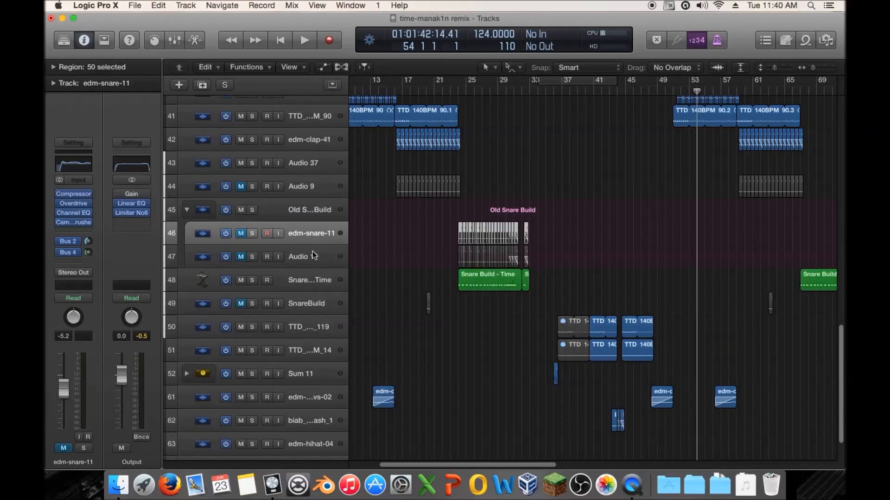
left_click(316, 257)
left_click(311, 278)
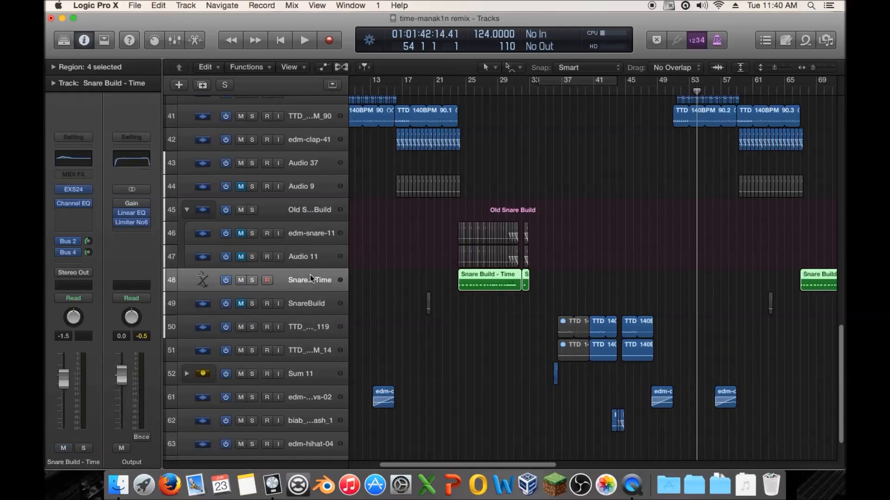
left_click(318, 240)
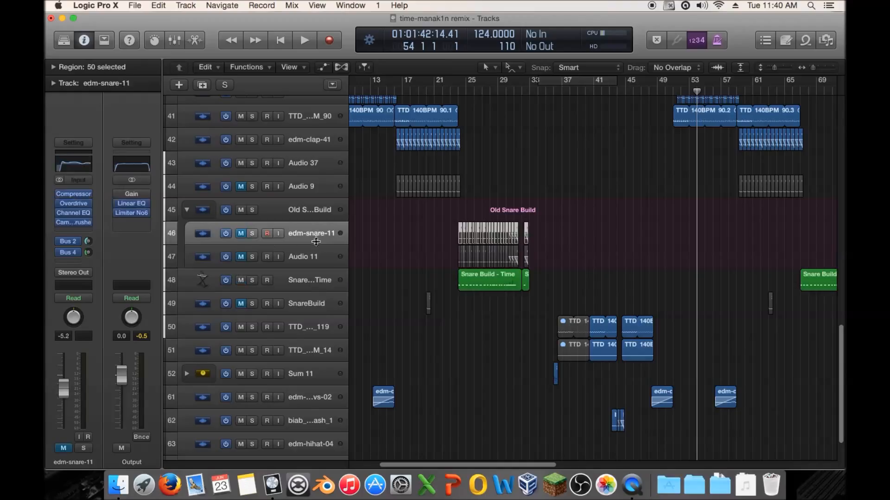
left_click(309, 255)
left_click(310, 240)
left_click(309, 251)
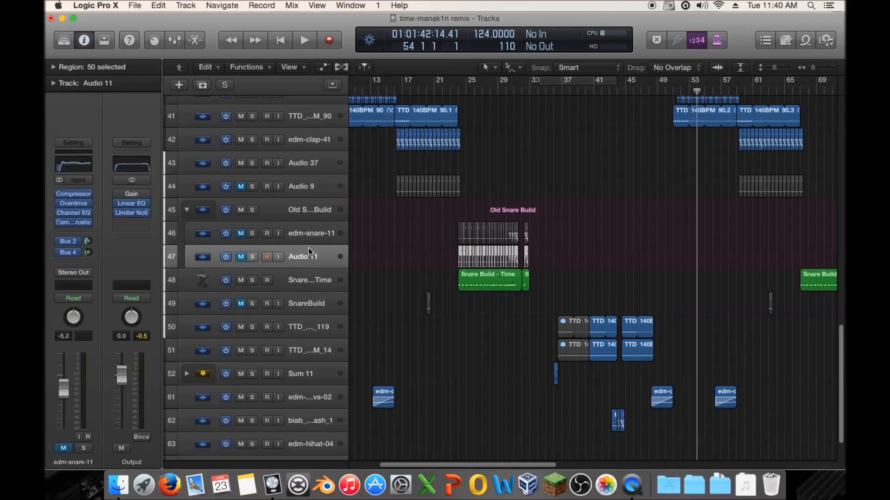
left_click(301, 278)
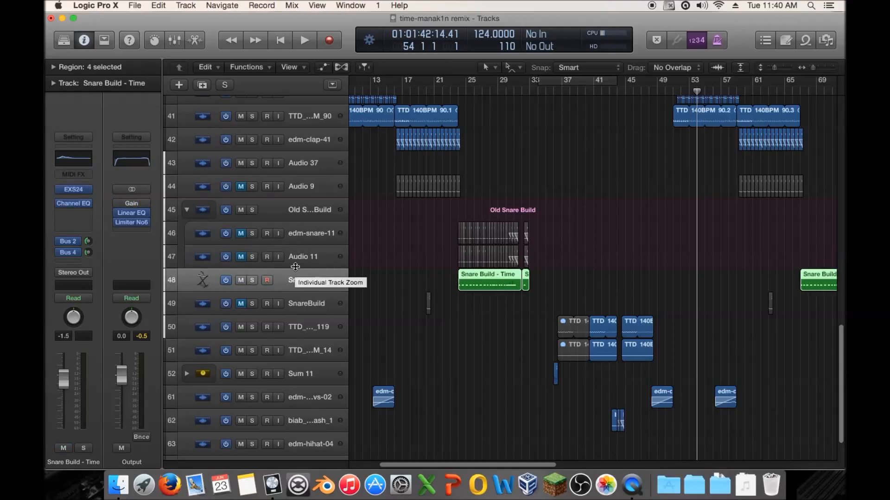
left_click(187, 209)
Step: Play from bar 11 with the master output's Linear EQ and Limiter No6 bypassed, and switch both plug-ins back on
left_click_drag(813, 68, 810, 67)
scroll(575, 195, "up", 15)
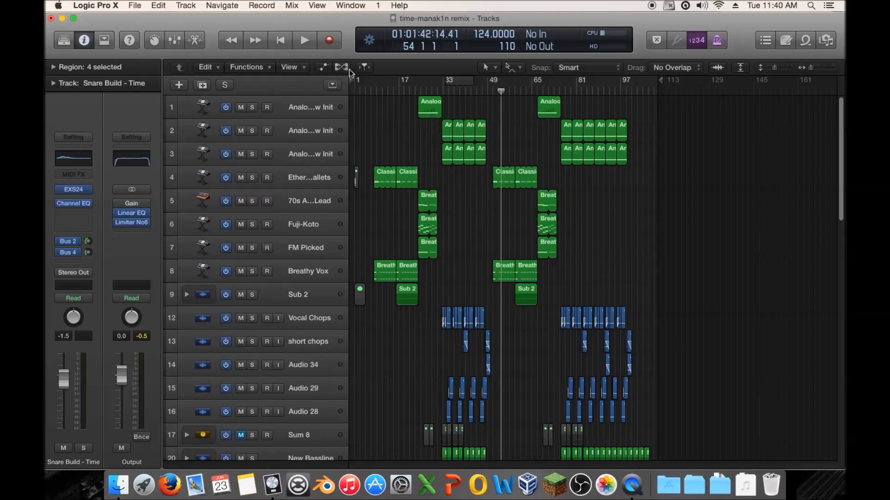
left_click(377, 90)
left_click_drag(376, 90, 373, 92)
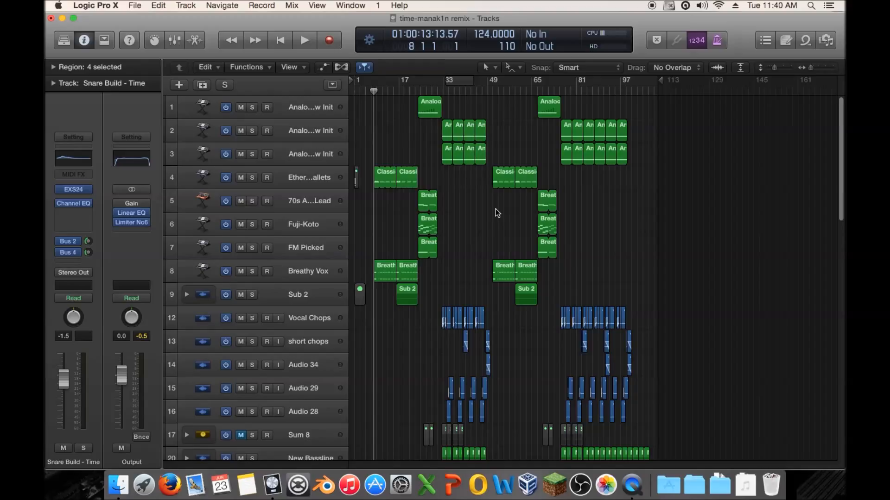
left_click(384, 92)
left_click(383, 92)
left_click(118, 214)
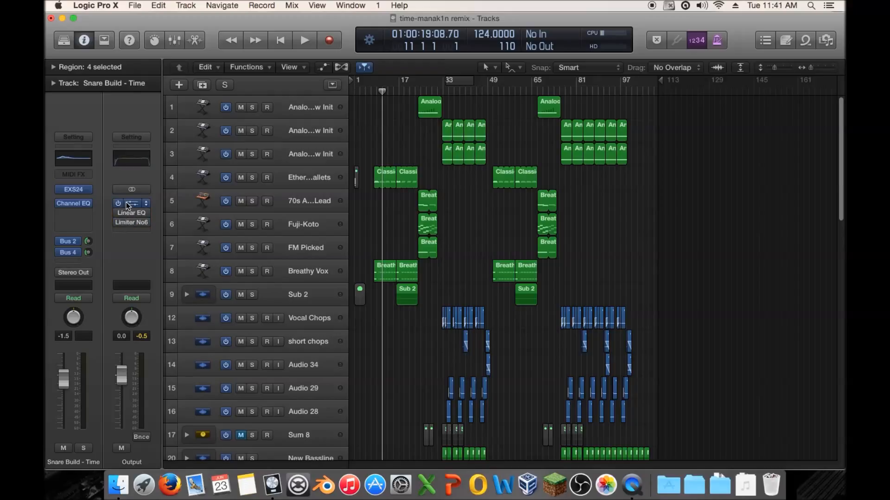
key("space")
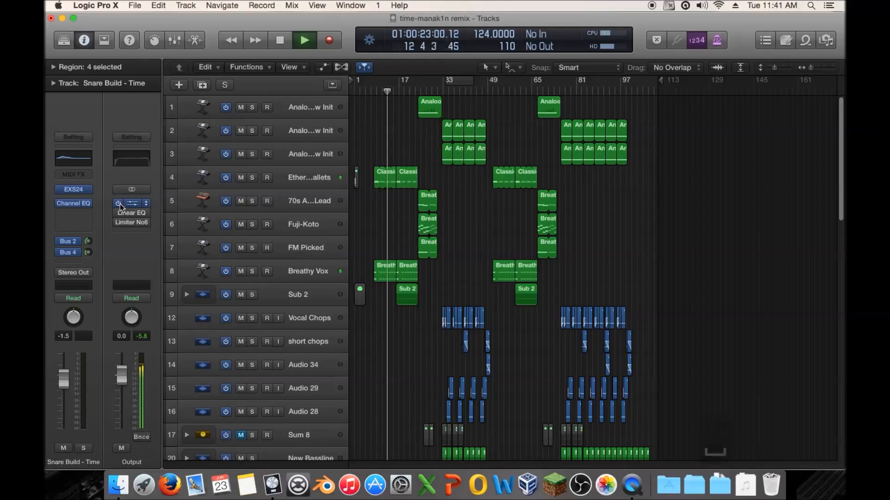
left_click(118, 207)
left_click(119, 221)
left_click(118, 213)
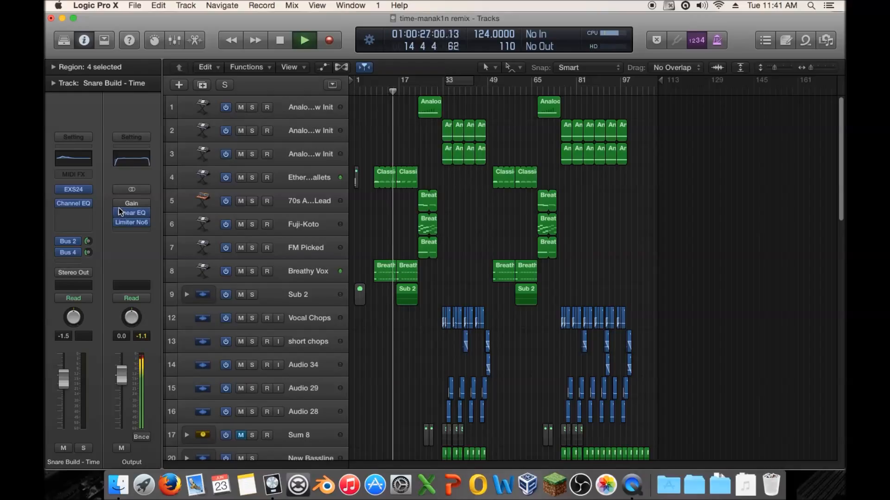
Step: Compare the playing section around bars 15 to 21 with the output's Linear EQ and Limiter No6 bypassed and re-enabled
mouse_move(119, 213)
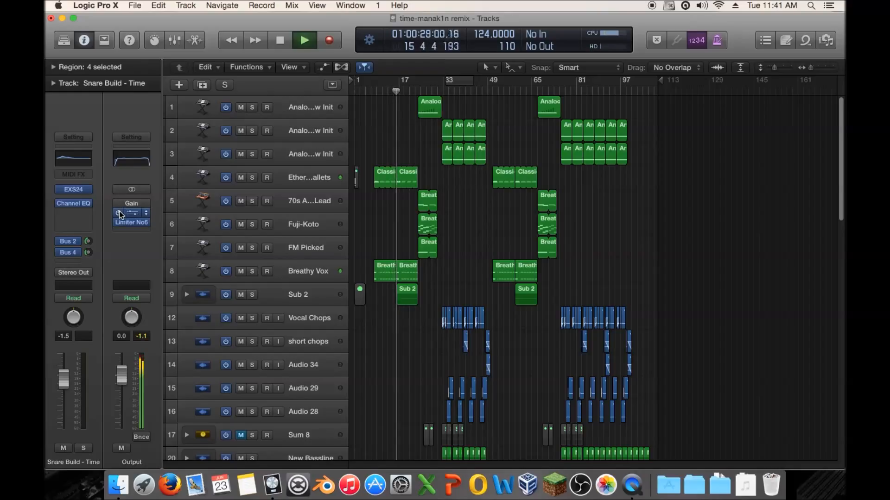
left_click(118, 212)
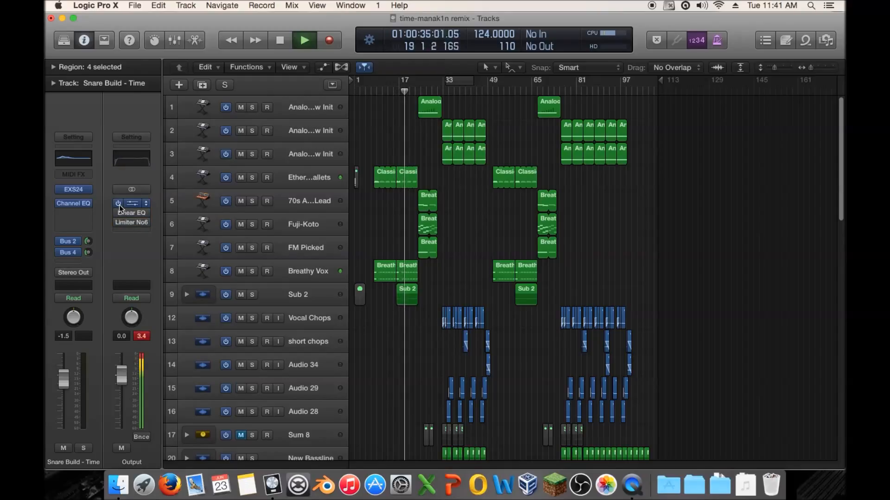
left_click(119, 212)
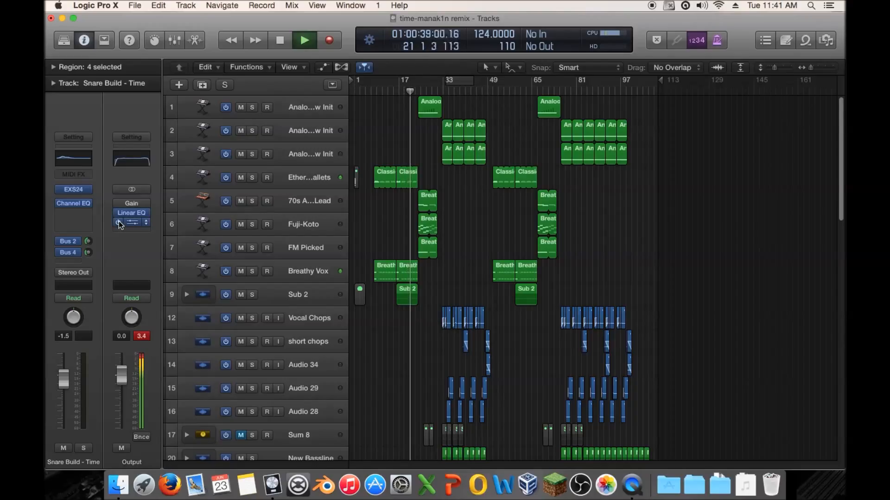
left_click(118, 222)
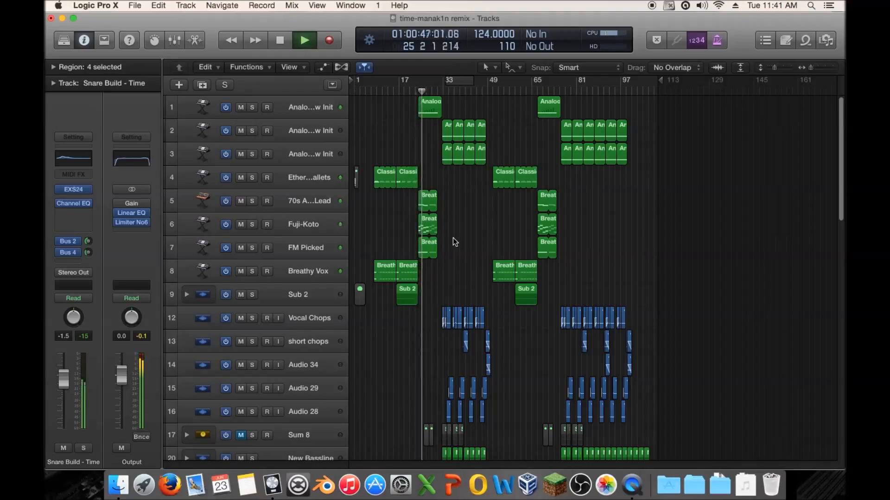
Step: Compare the build-up and first drop with and without the output's Linear EQ and Limiter No6, reset the peak reading, and stop playback
left_click(118, 213)
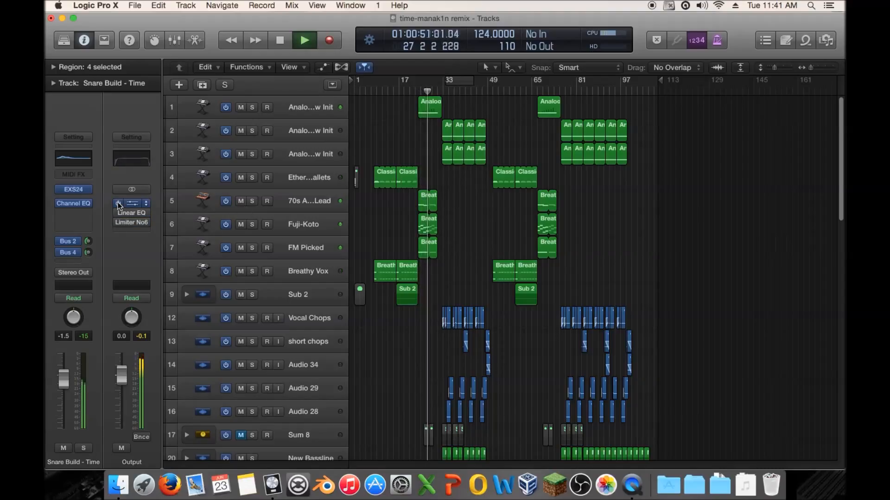
left_click(119, 214)
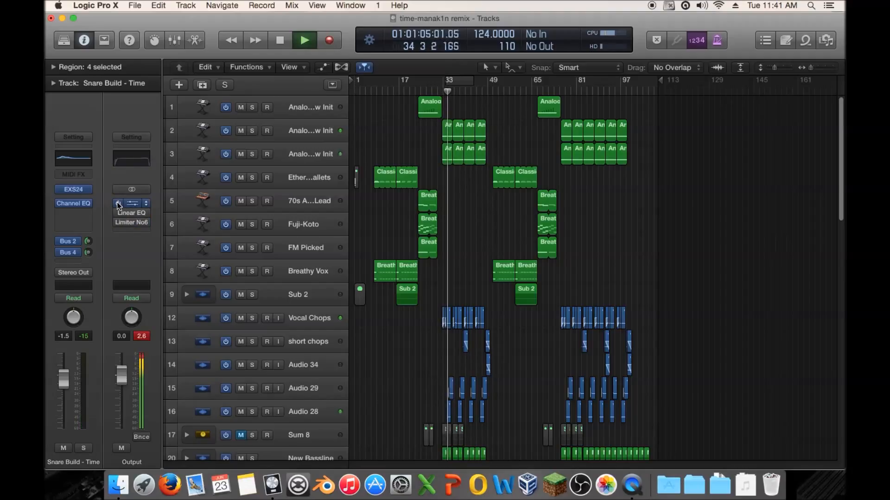
left_click(118, 212)
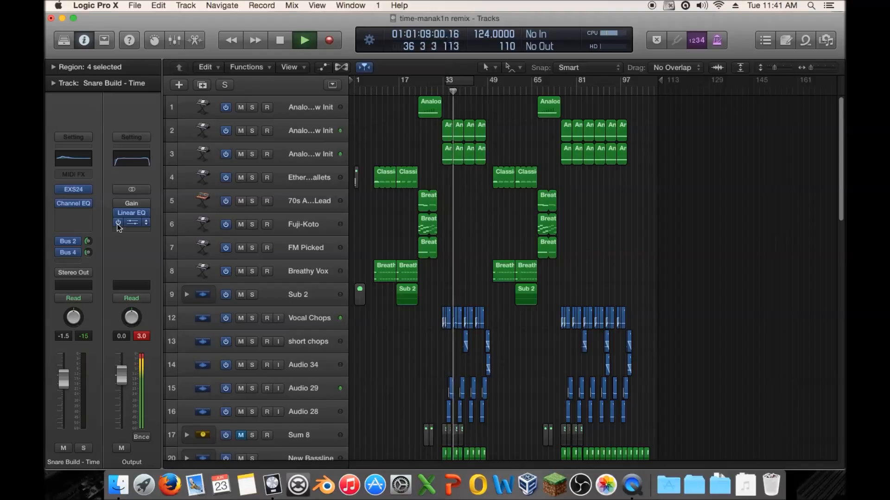
left_click(142, 336)
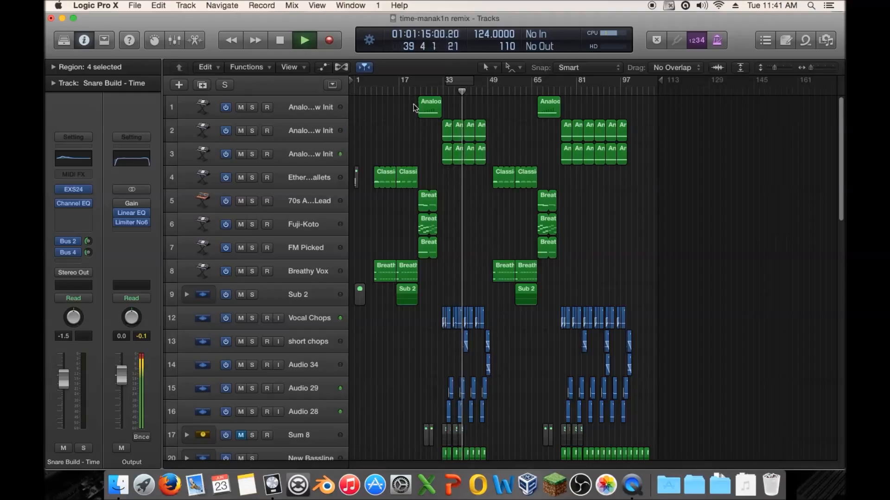
key("space")
Step: Bring the vocal and kick tracks into view and briefly audition the mix around bar 17
left_click_drag(385, 92, 368, 101)
scroll(387, 323, "down", 10)
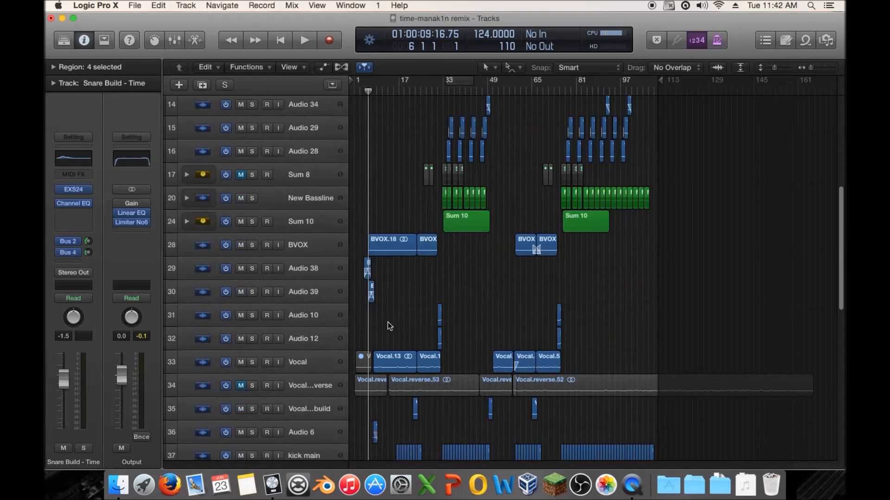
scroll(388, 326, "down", 3)
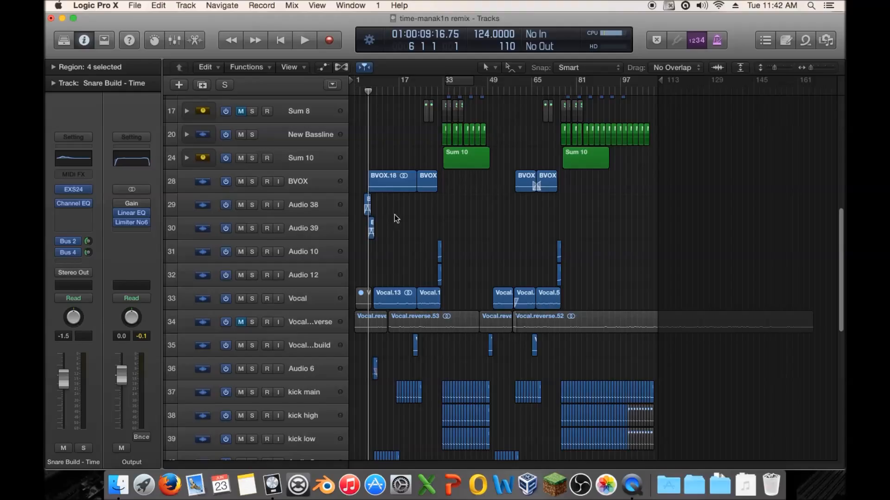
double_click(394, 91)
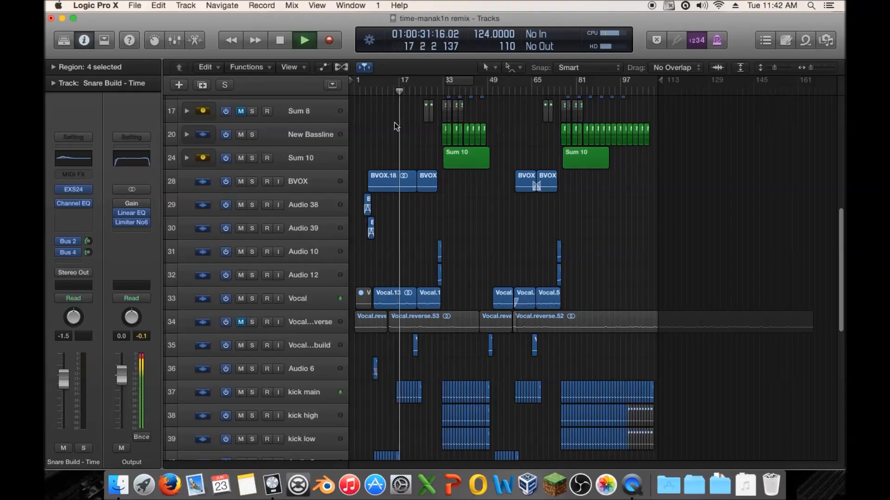
key("space")
Step: Move the playhead to bar 4 and save the project
left_click(373, 91)
left_click_drag(374, 91, 362, 91)
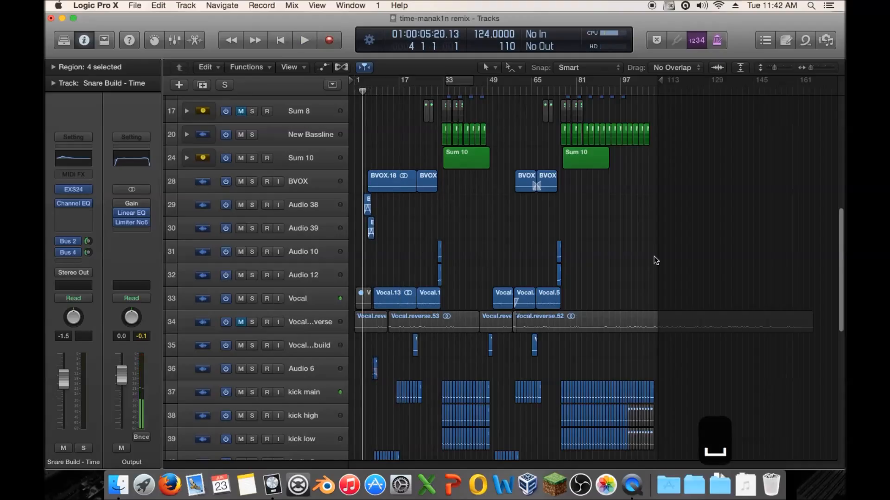
key("super+s")
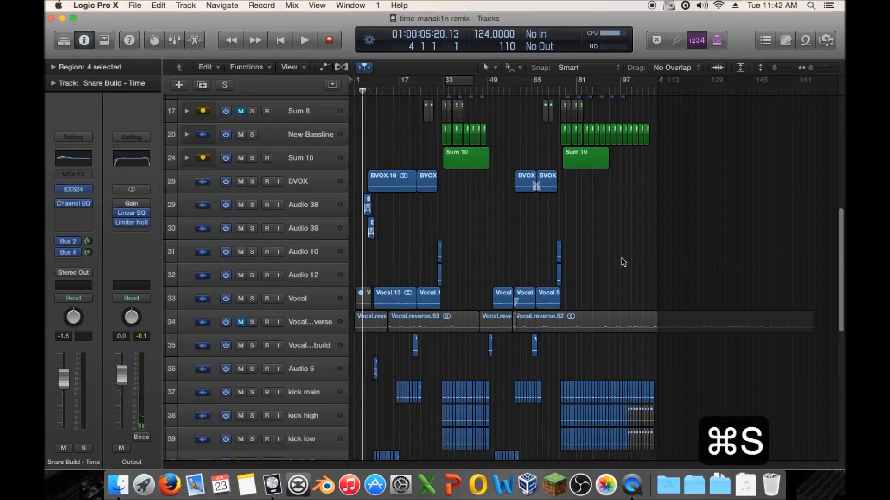